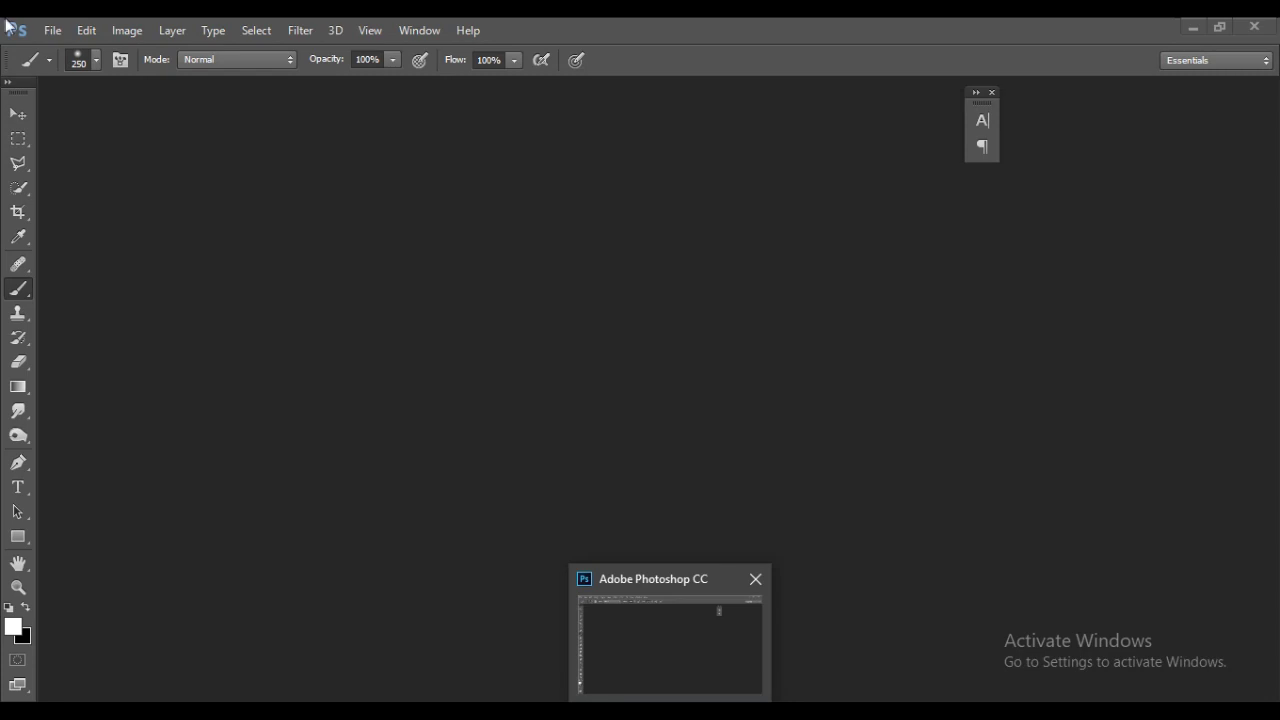
# Create a white 1920 × 1080 px RGB document at 72 pixels/inch and float it in its own window
pyautogui.click(60, 34)
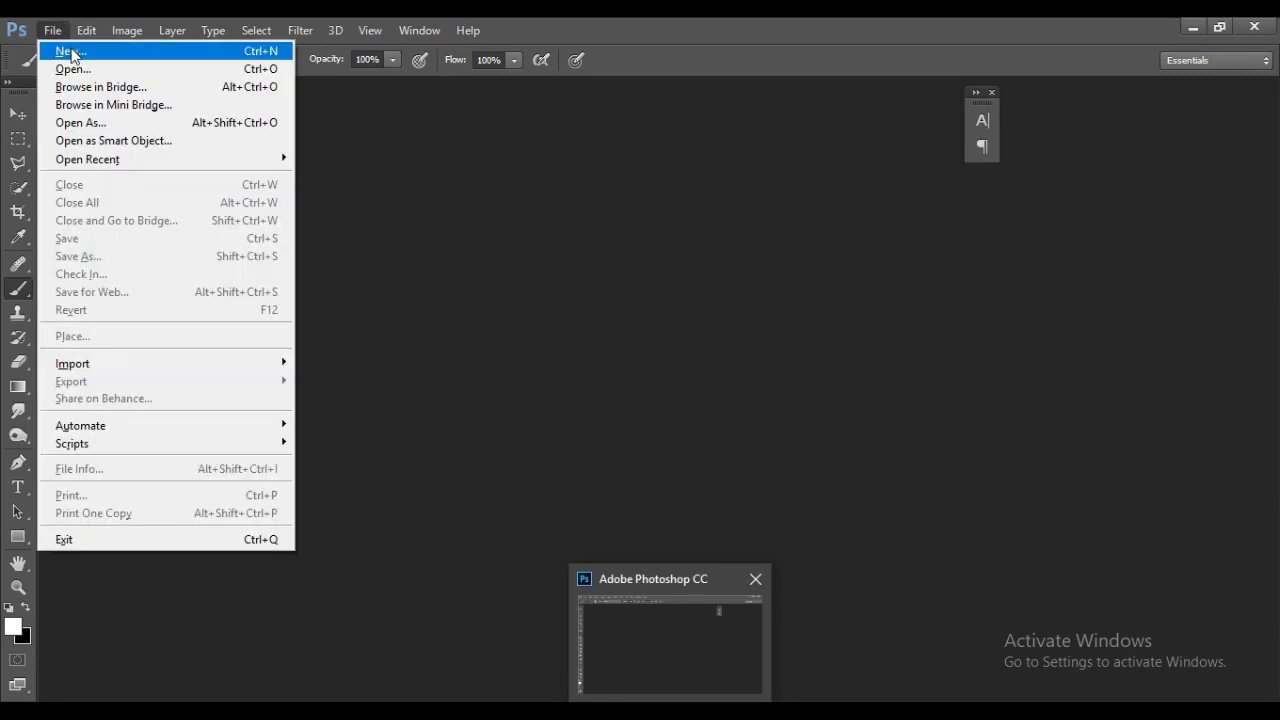
pyautogui.click(70, 52)
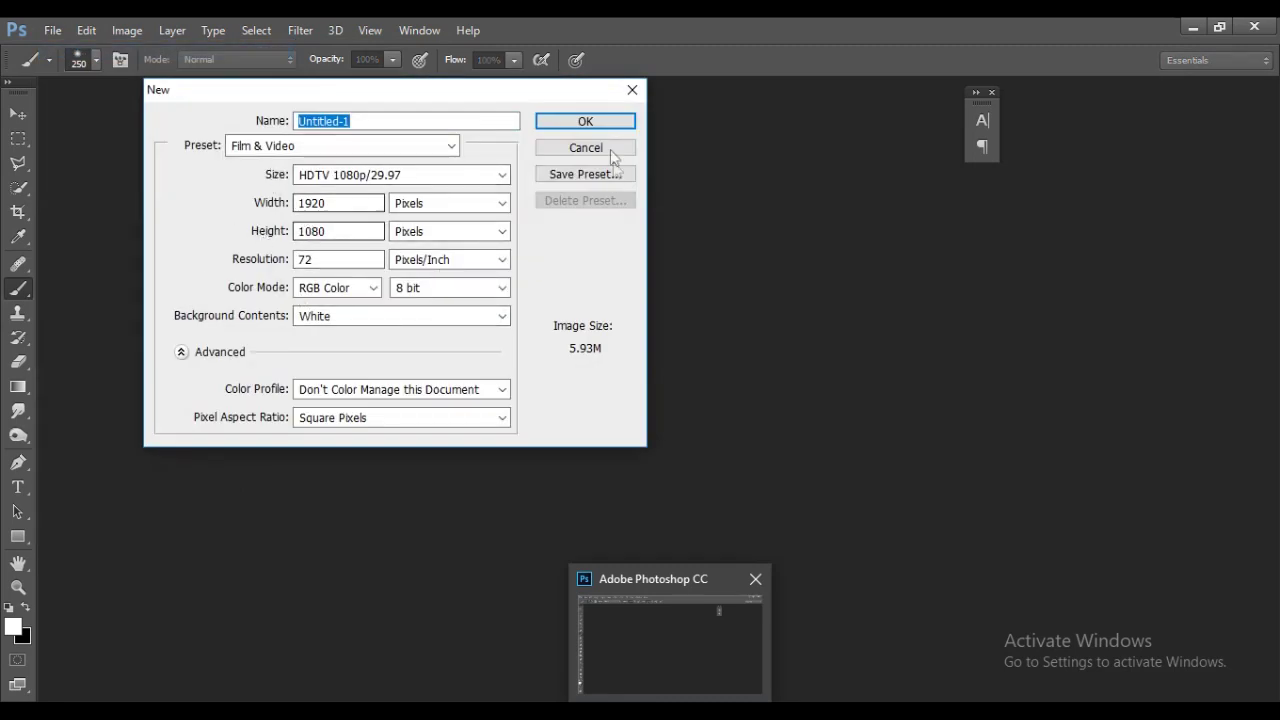
pyautogui.click(568, 122)
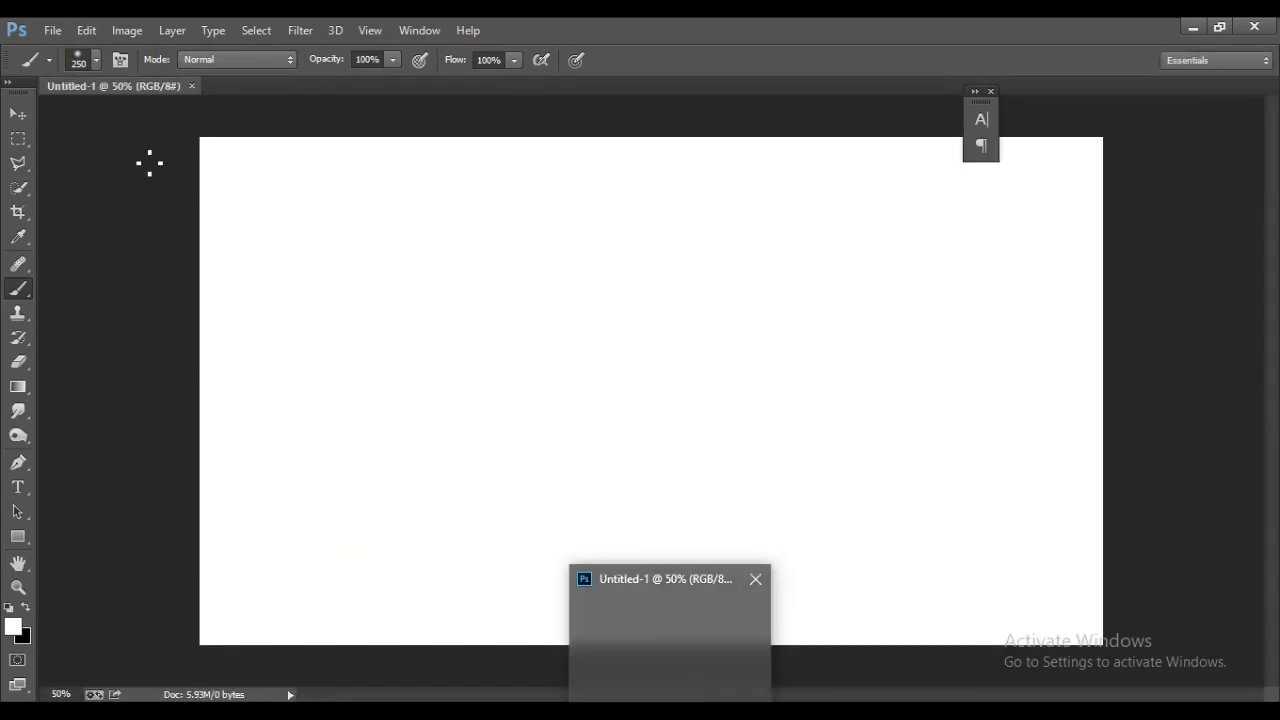
pyautogui.moveTo(166, 86); pyautogui.dragTo(320, 122)
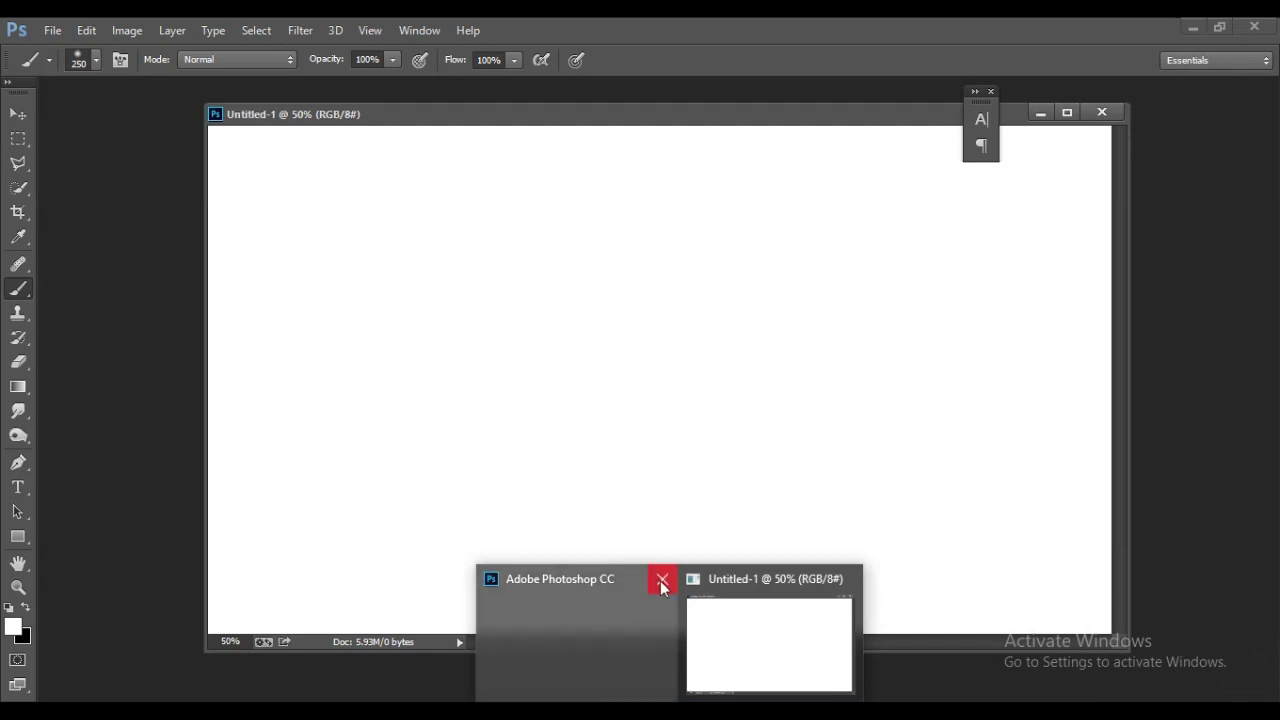
pyautogui.click(593, 572)
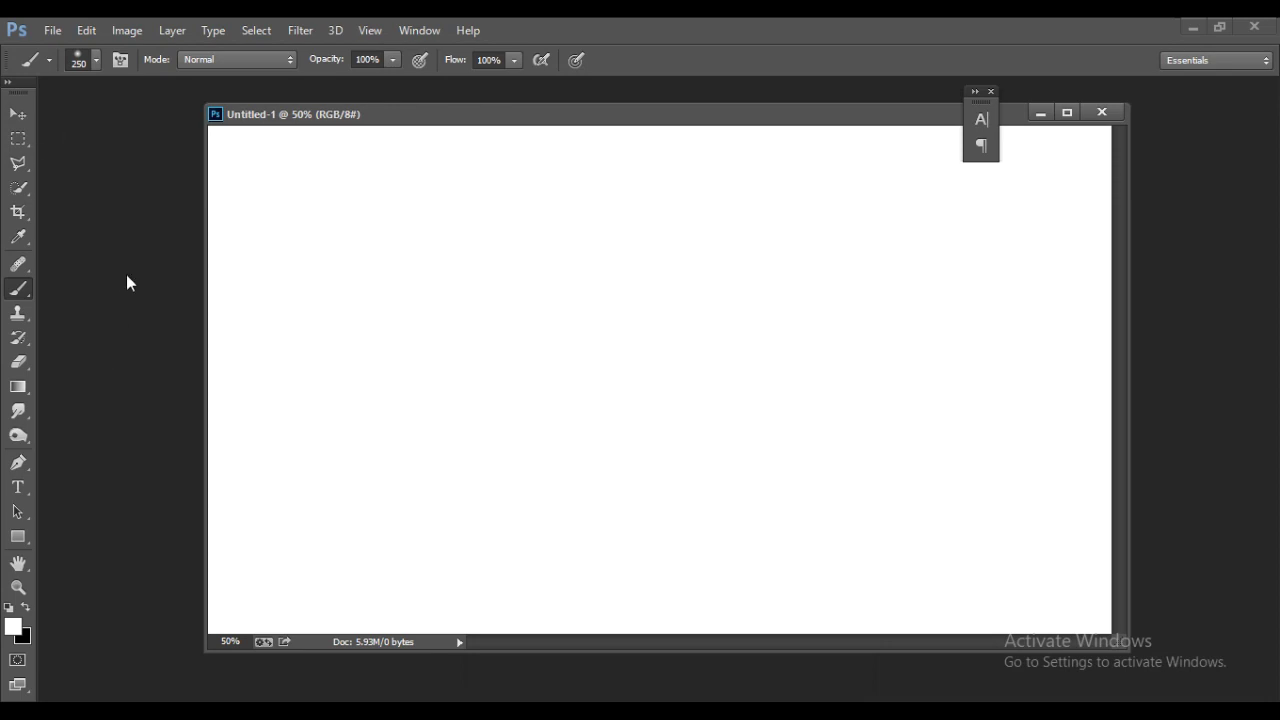
# Open the bwportraits_cover image and float it in a separate window beside the blank document
pyautogui.hotkey('ctrl', 'o')
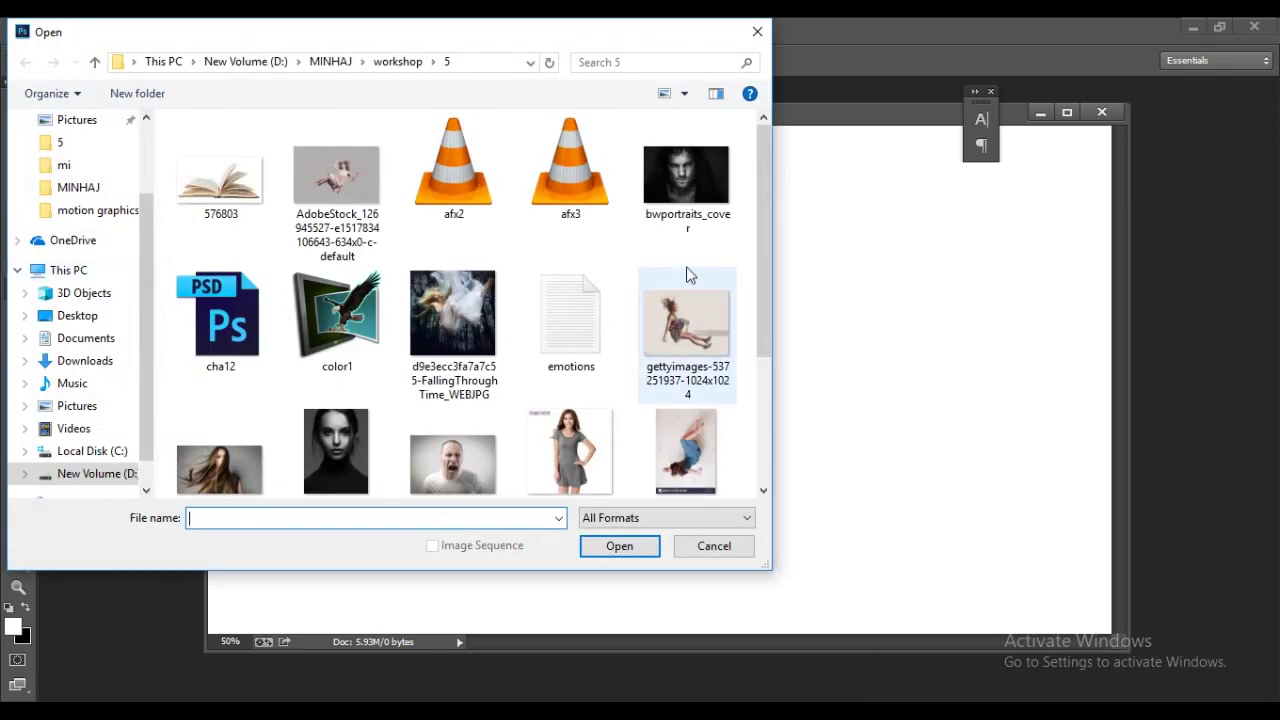
pyautogui.click(697, 185)
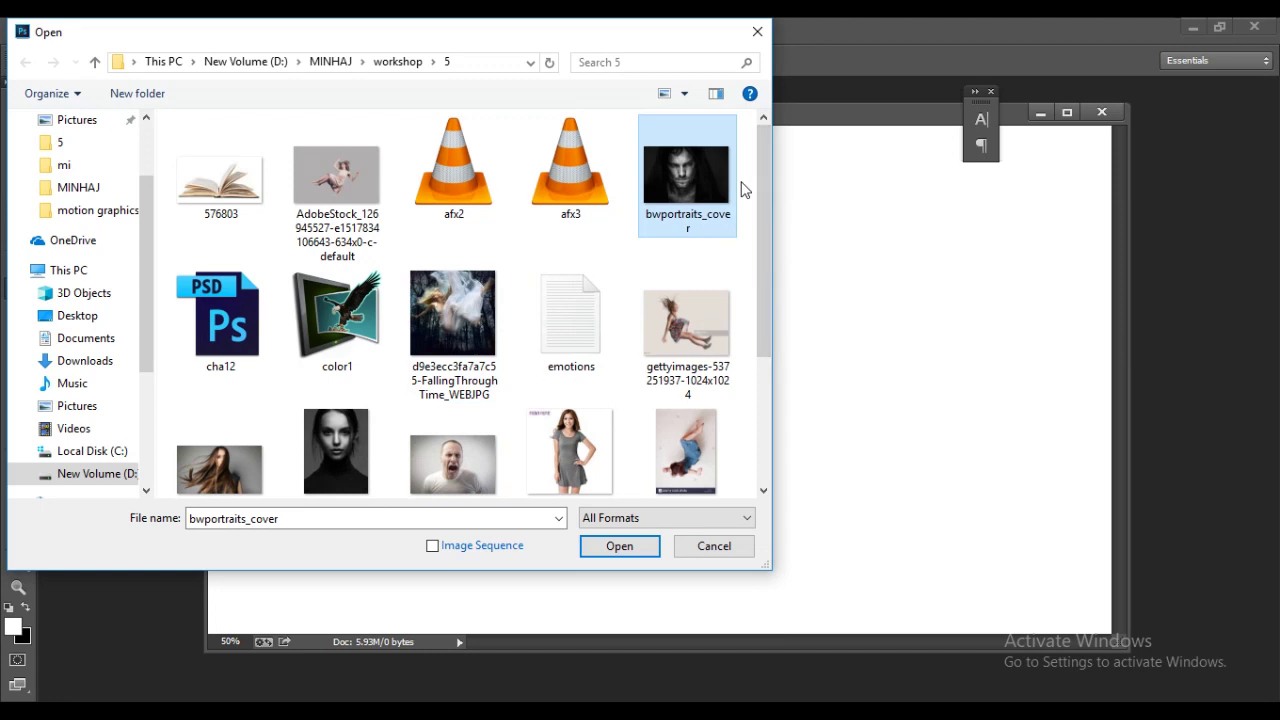
pyautogui.click(612, 553)
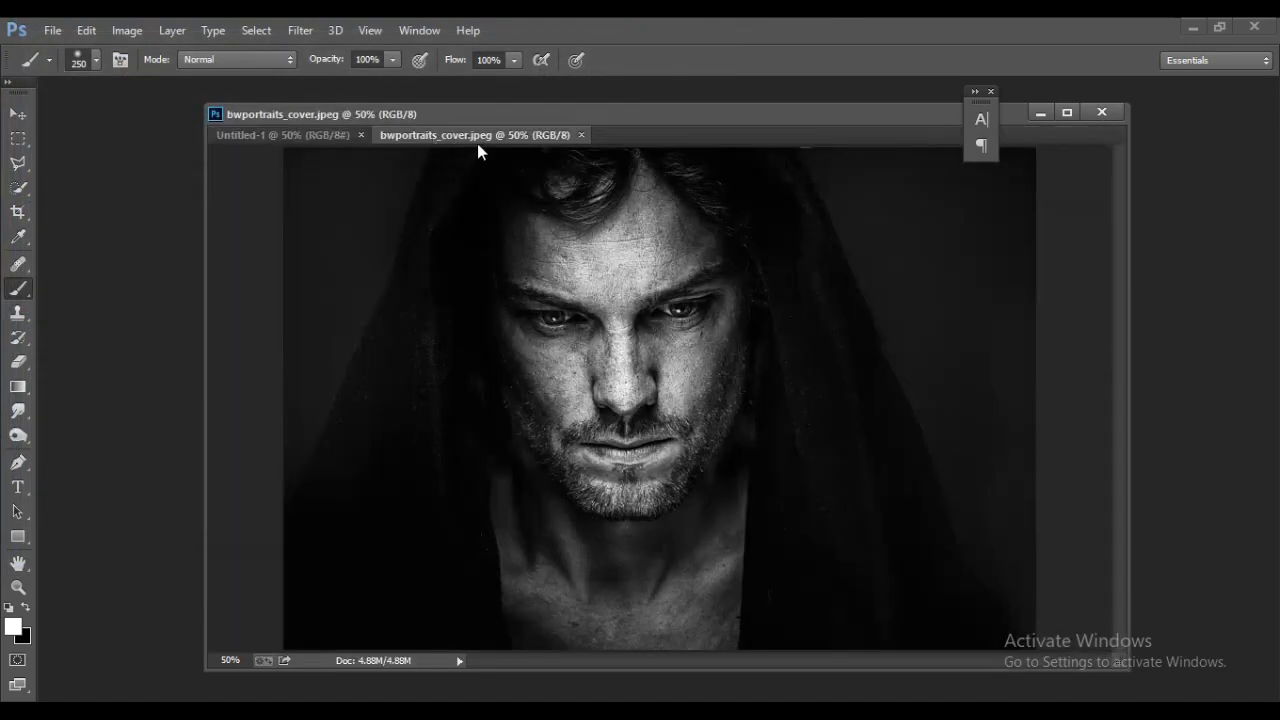
pyautogui.moveTo(478, 151); pyautogui.dragTo(506, 101)
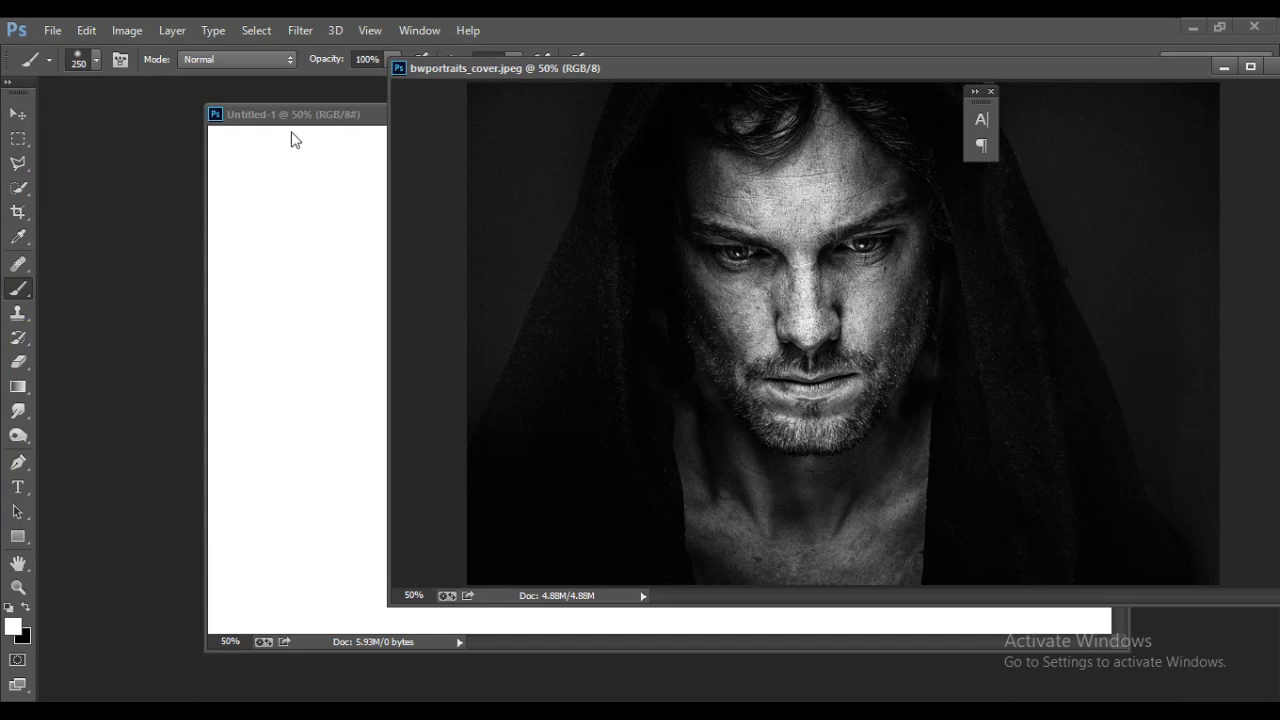
pyautogui.moveTo(439, 77); pyautogui.dragTo(522, 93)
pyautogui.click(357, 122)
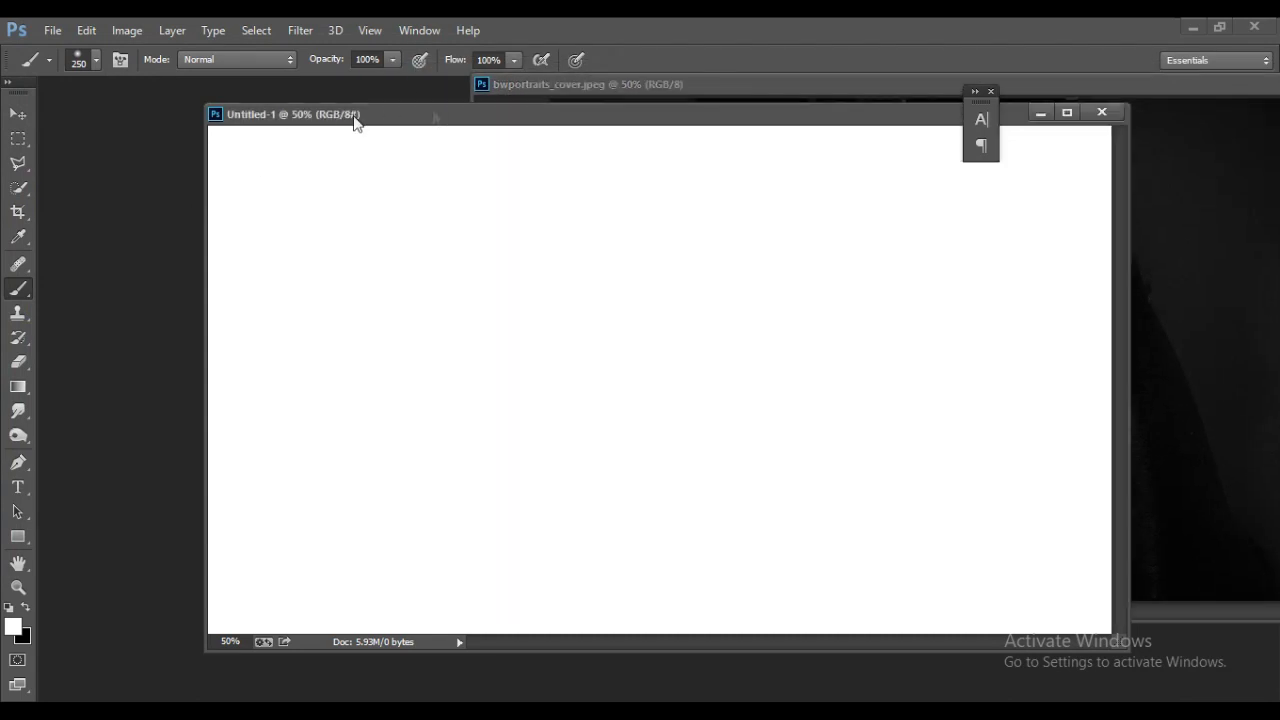
pyautogui.click(537, 90)
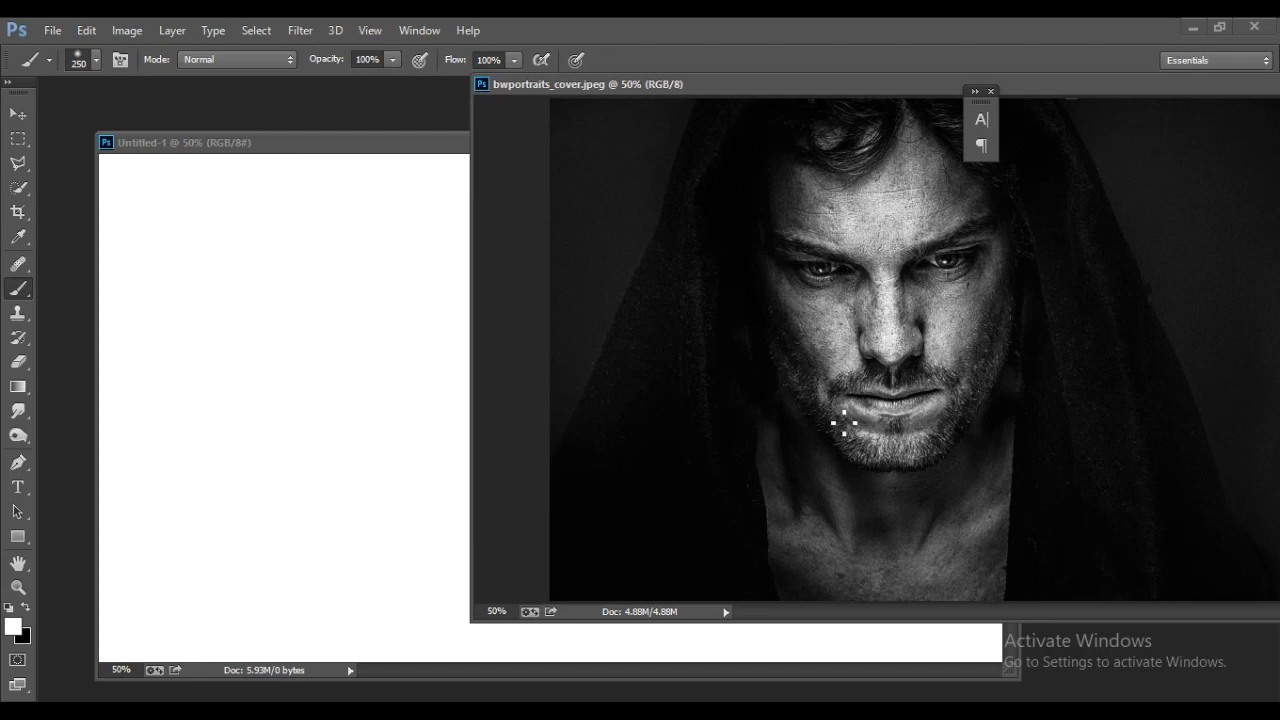
# Copy the portrait into the Untitled-1 document and align it with the canvas's upper-left corner
pyautogui.click(18, 113)
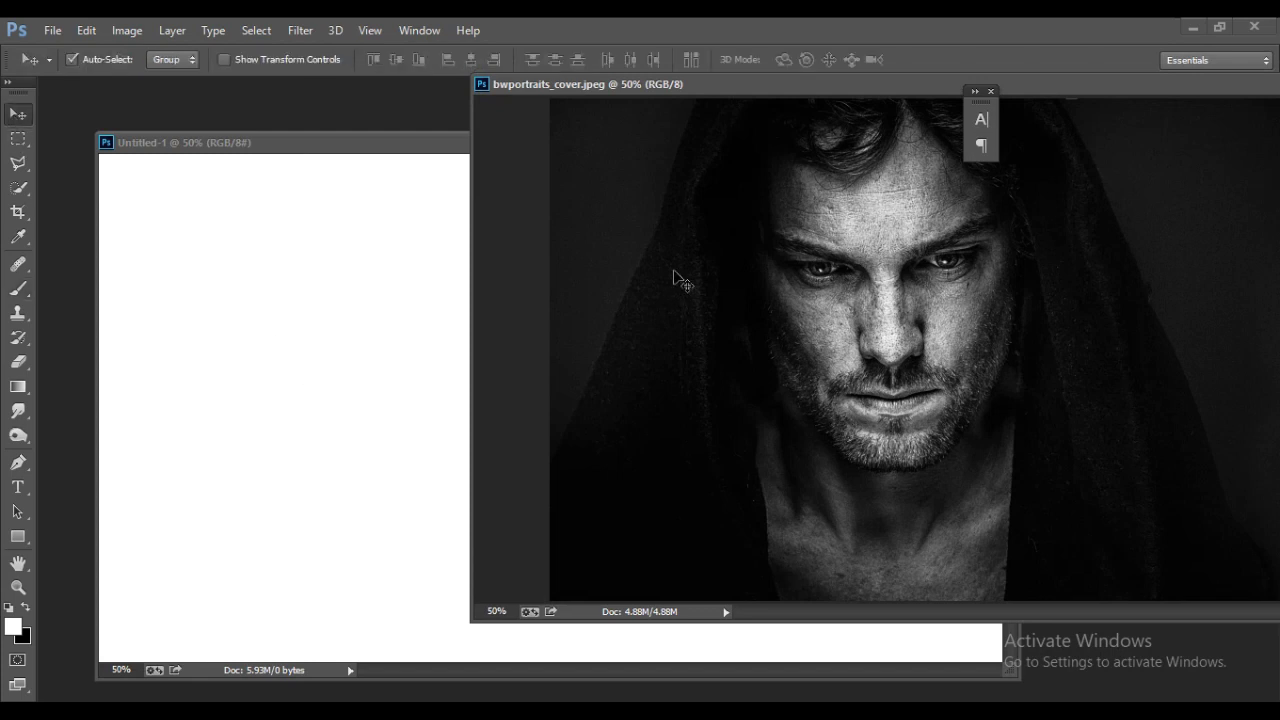
pyautogui.moveTo(674, 270); pyautogui.dragTo(337, 323)
pyautogui.hotkey('ctrl', '-')
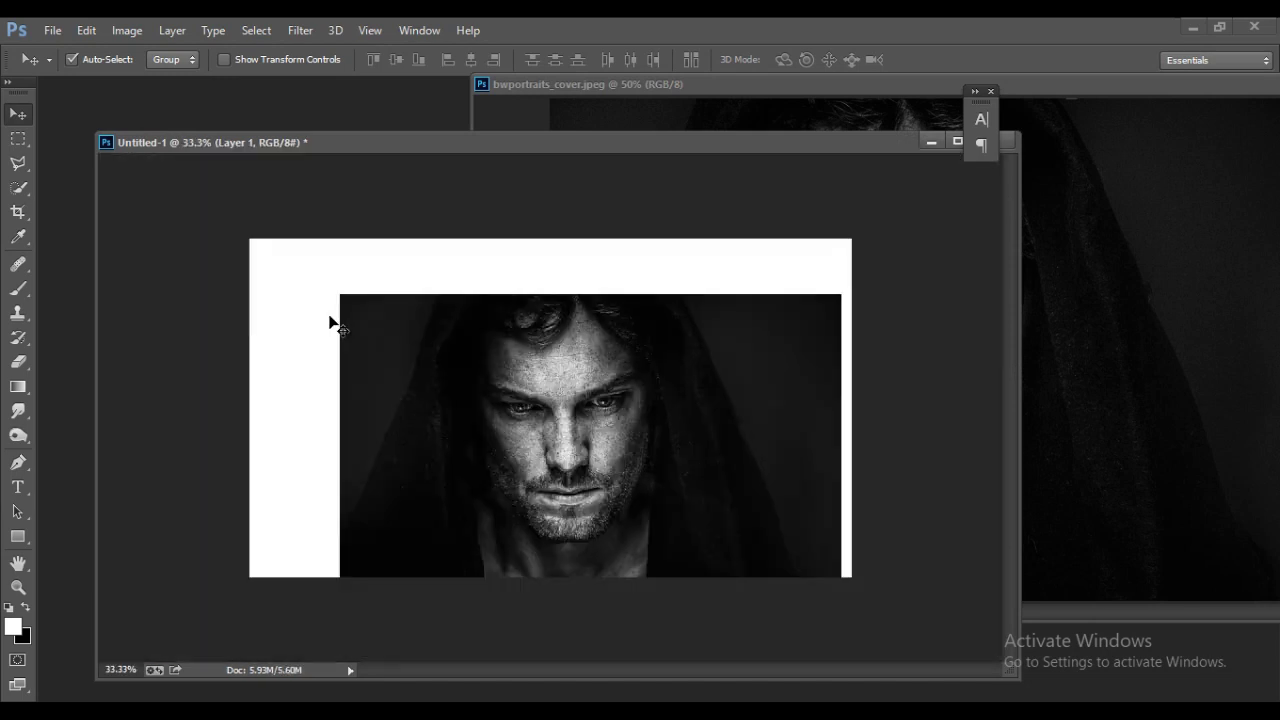
pyautogui.moveTo(450, 388); pyautogui.dragTo(352, 330)
# Scale the portrait proportionally to about 120% so it covers the full canvas width
pyautogui.click(223, 60)
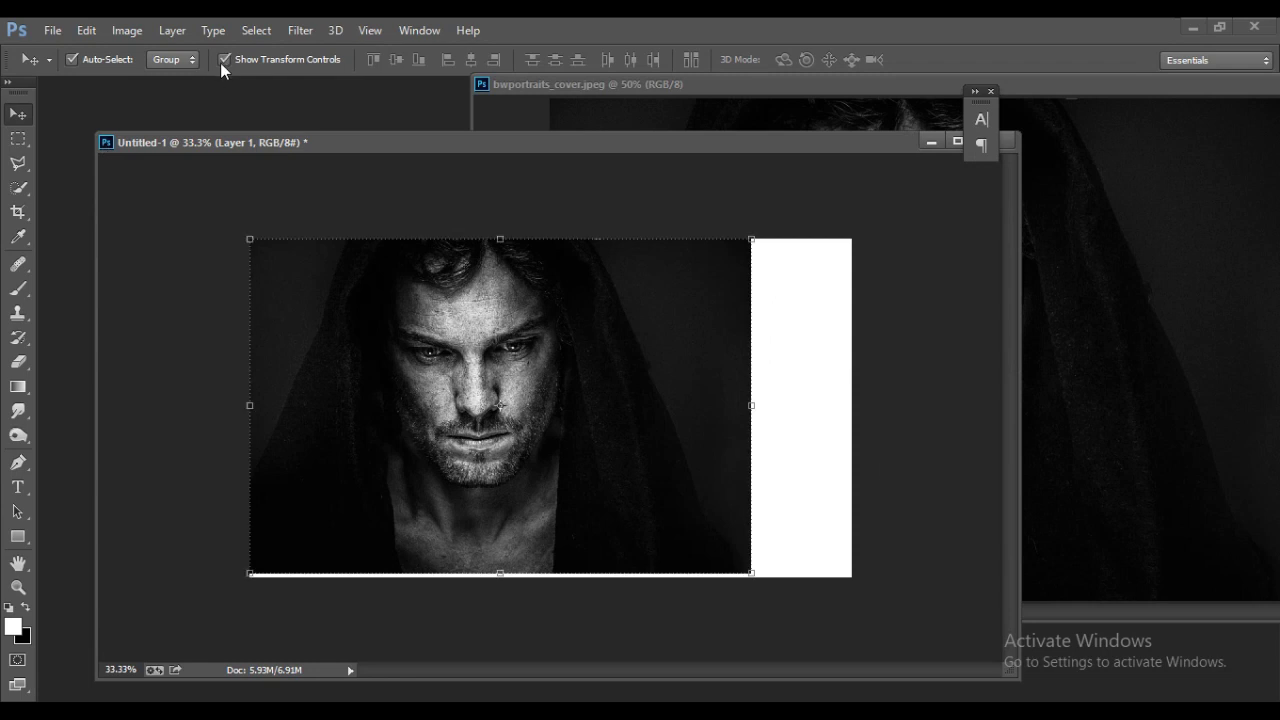
pyautogui.moveTo(755, 568); pyautogui.dragTo(884, 598)
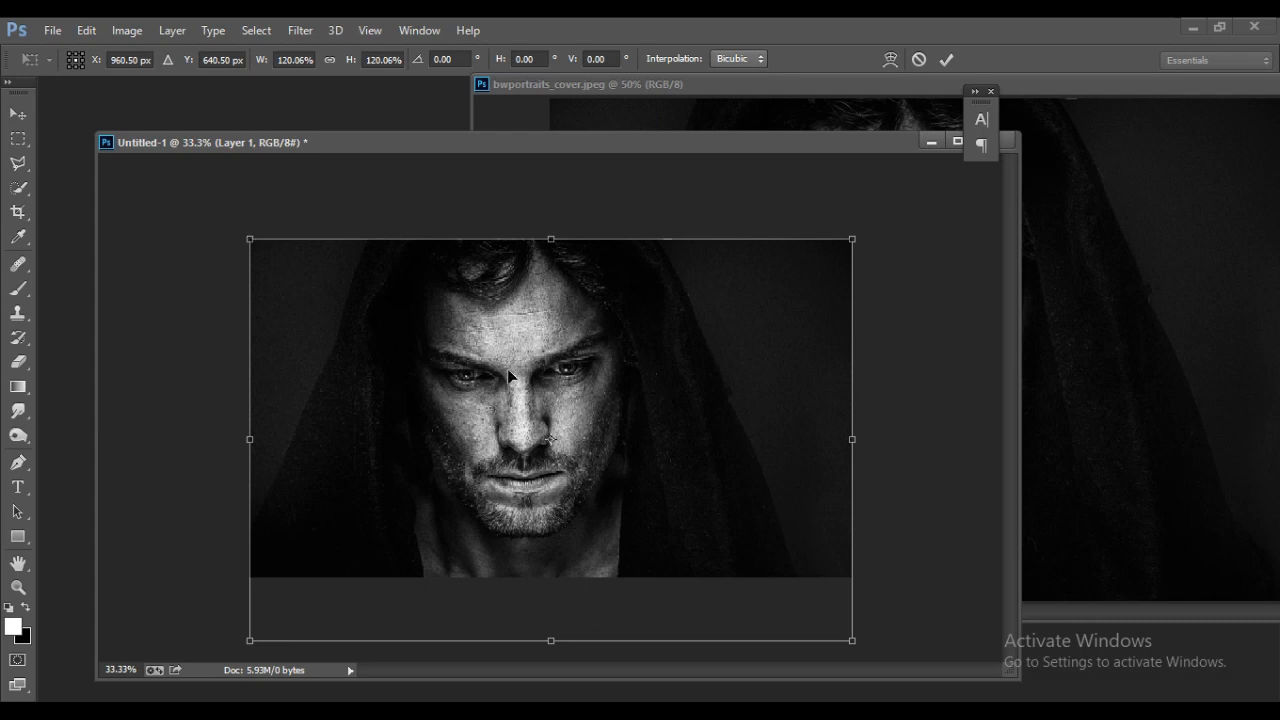
pyautogui.press('Return')
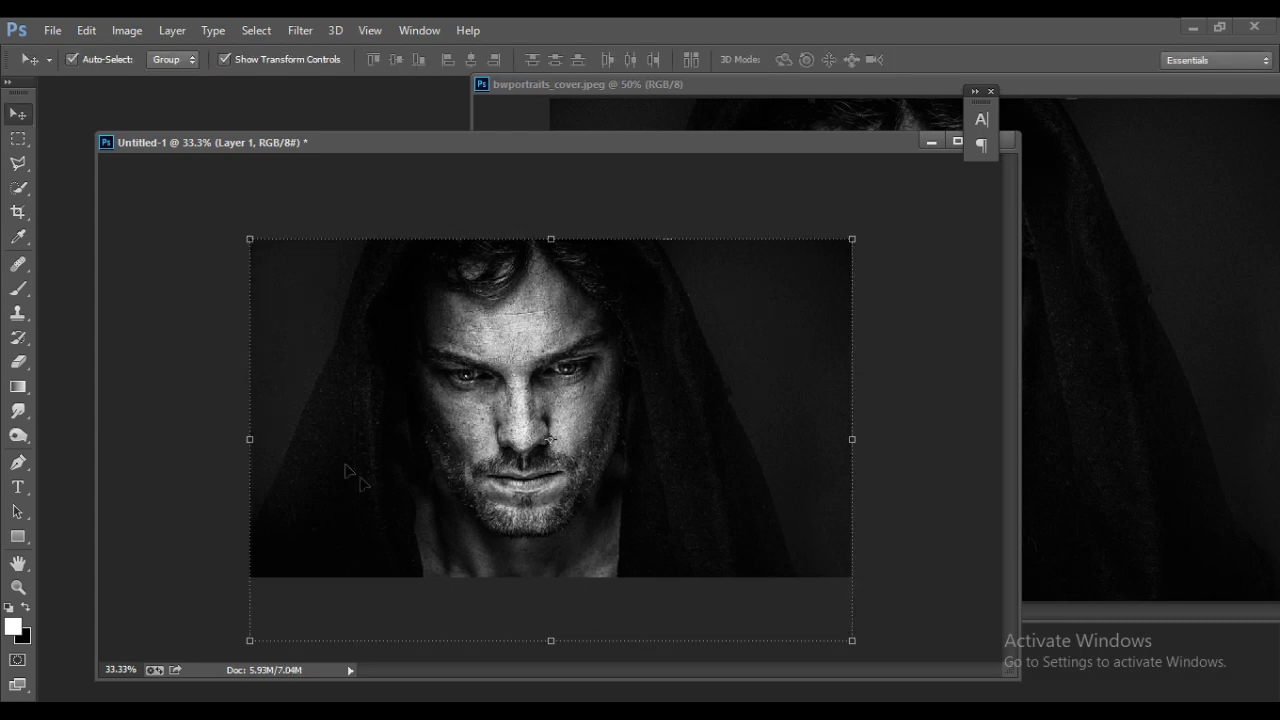
pyautogui.click(230, 59)
# Close the original bwportraits_cover document and the floating Character and Paragraph palette
pyautogui.click(715, 84)
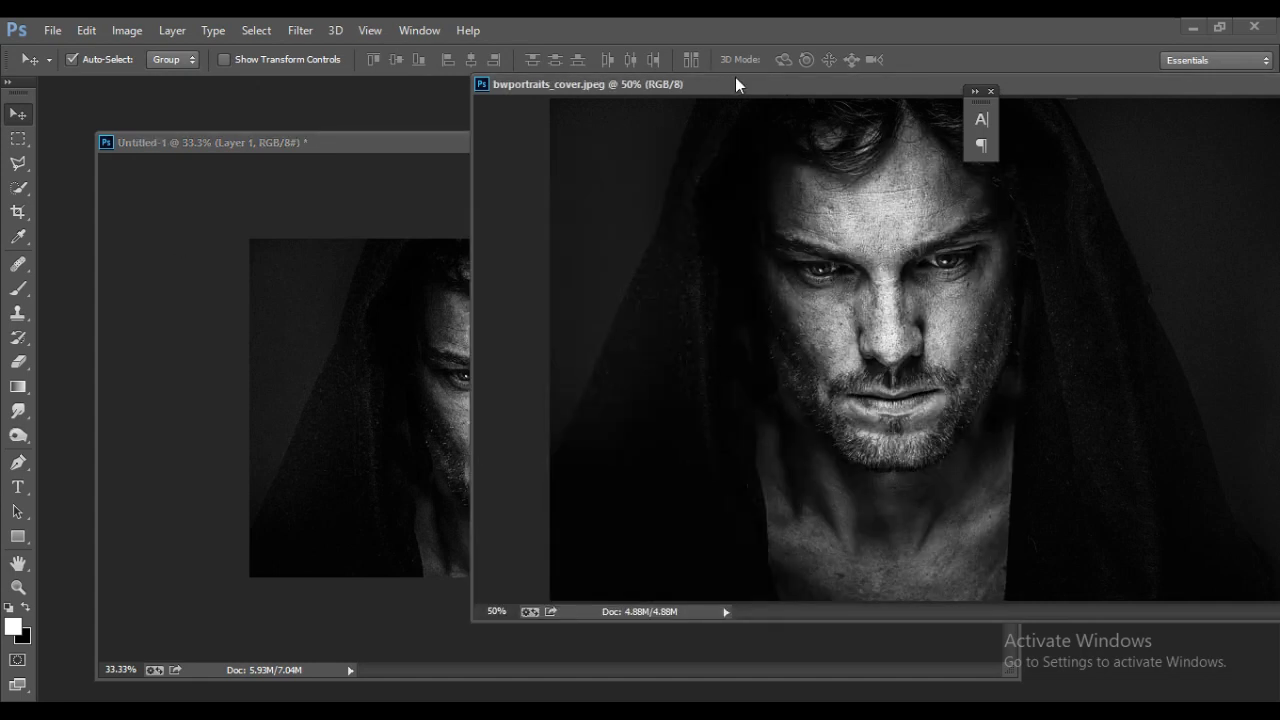
pyautogui.moveTo(735, 84); pyautogui.dragTo(291, 134)
pyautogui.click(930, 134)
pyautogui.moveTo(572, 130); pyautogui.dragTo(537, 111)
pyautogui.click(991, 92)
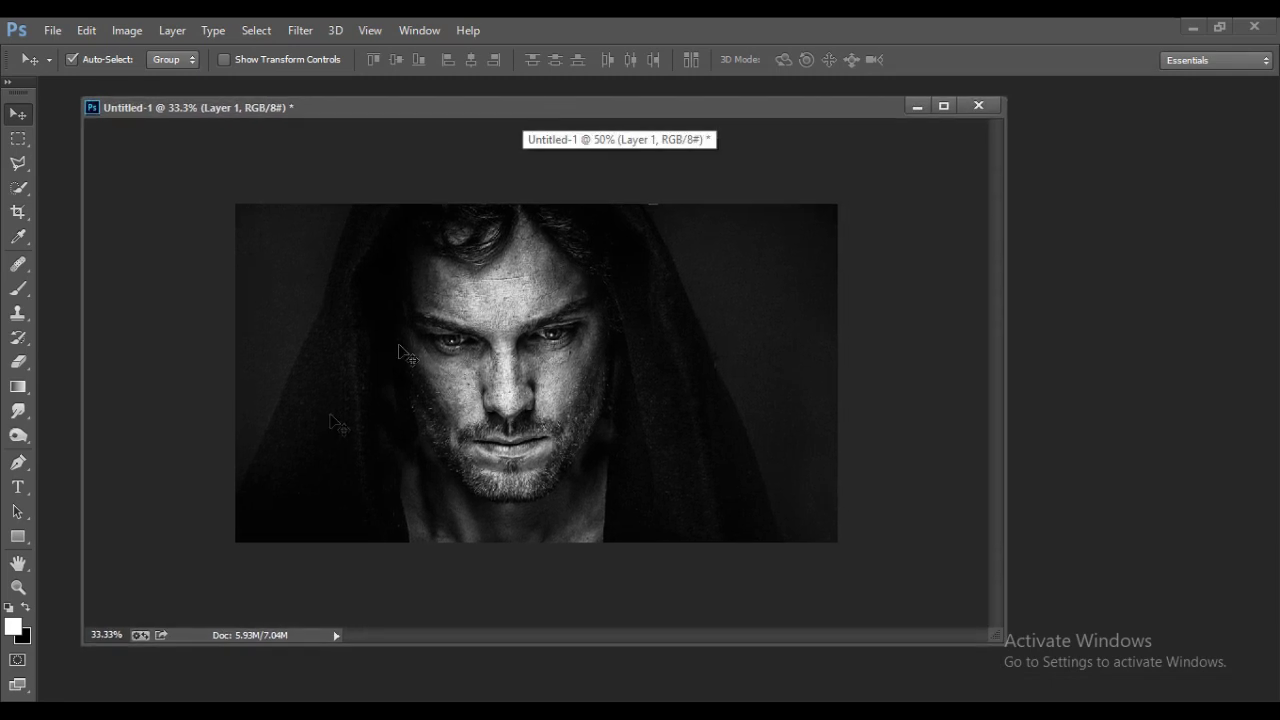
# Show the list of layers and place it beside the portrait so the image stays uncovered
pyautogui.click(428, 31)
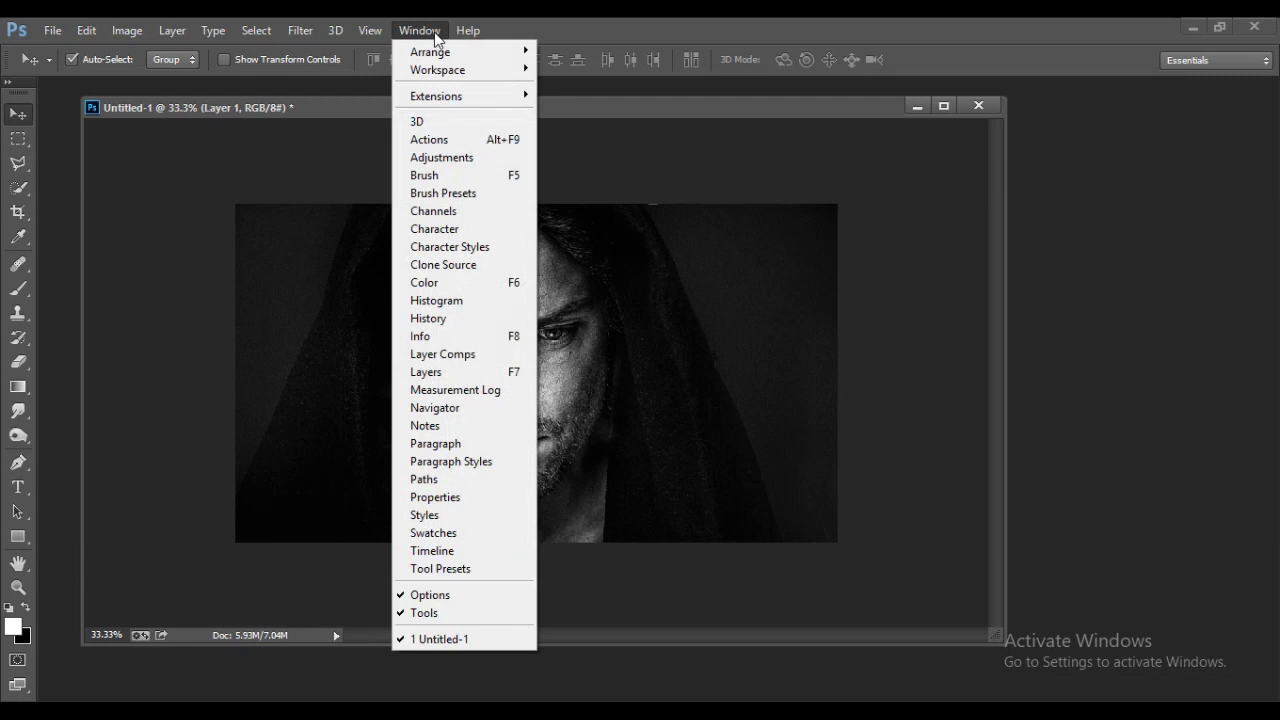
pyautogui.click(444, 371)
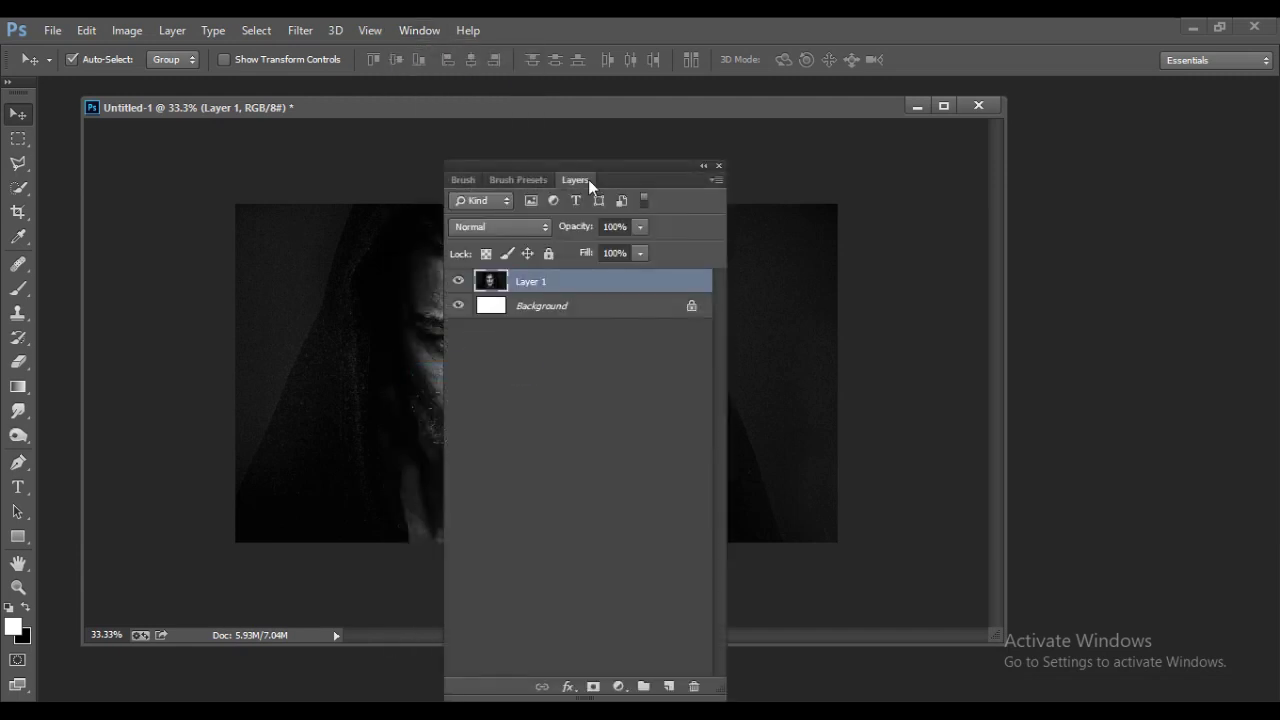
pyautogui.moveTo(583, 177); pyautogui.dragTo(1016, 147)
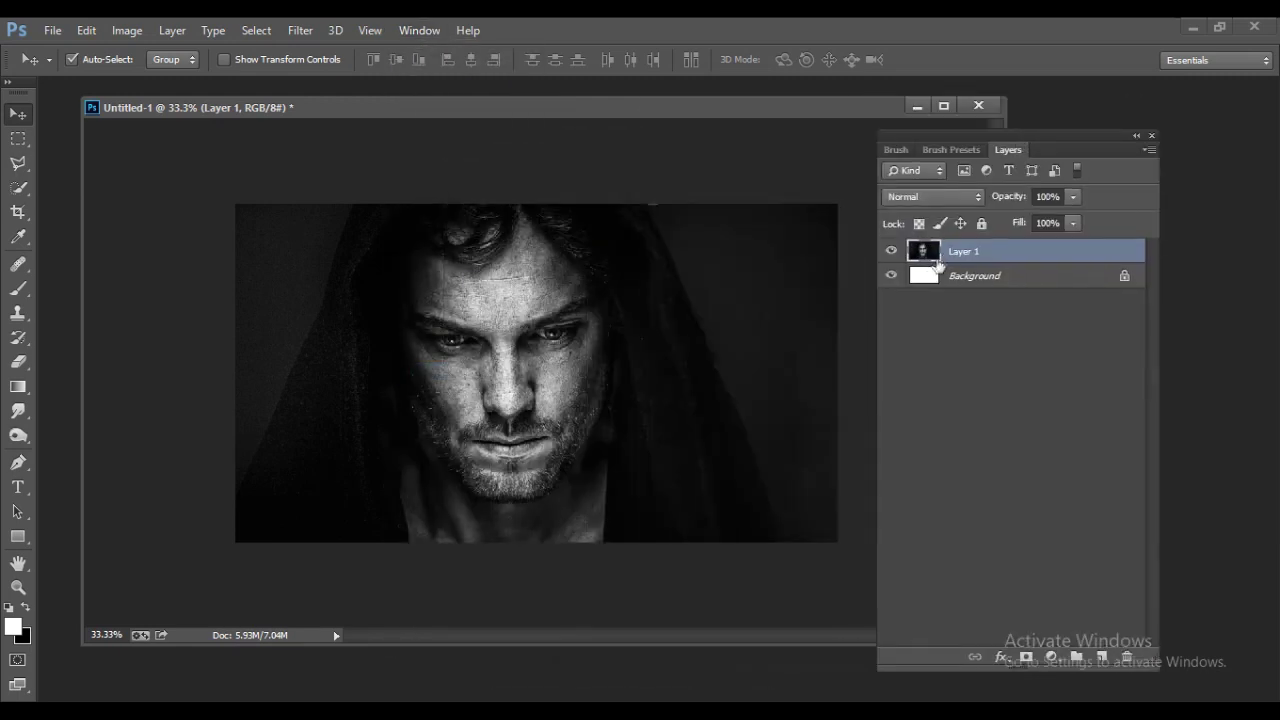
# Rename the portrait layer as BW image
pyautogui.doubleClick(959, 253)
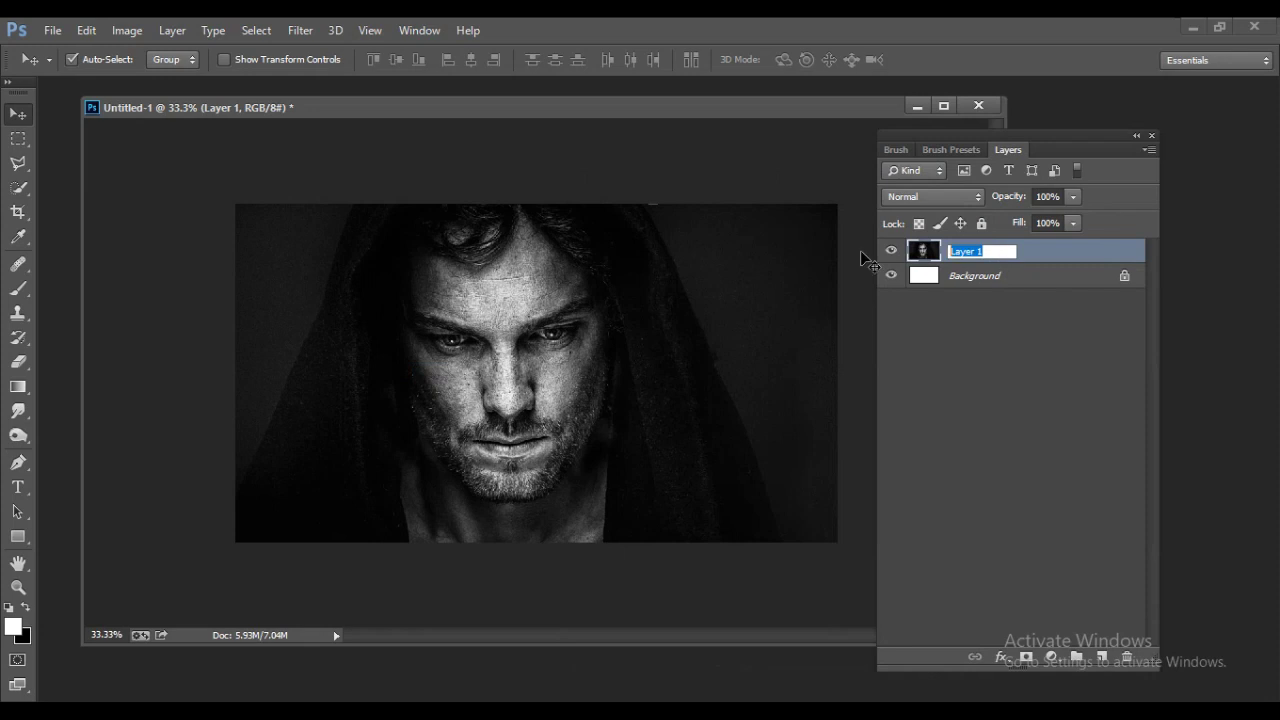
pyautogui.write('BW image')
pyautogui.click(950, 358)
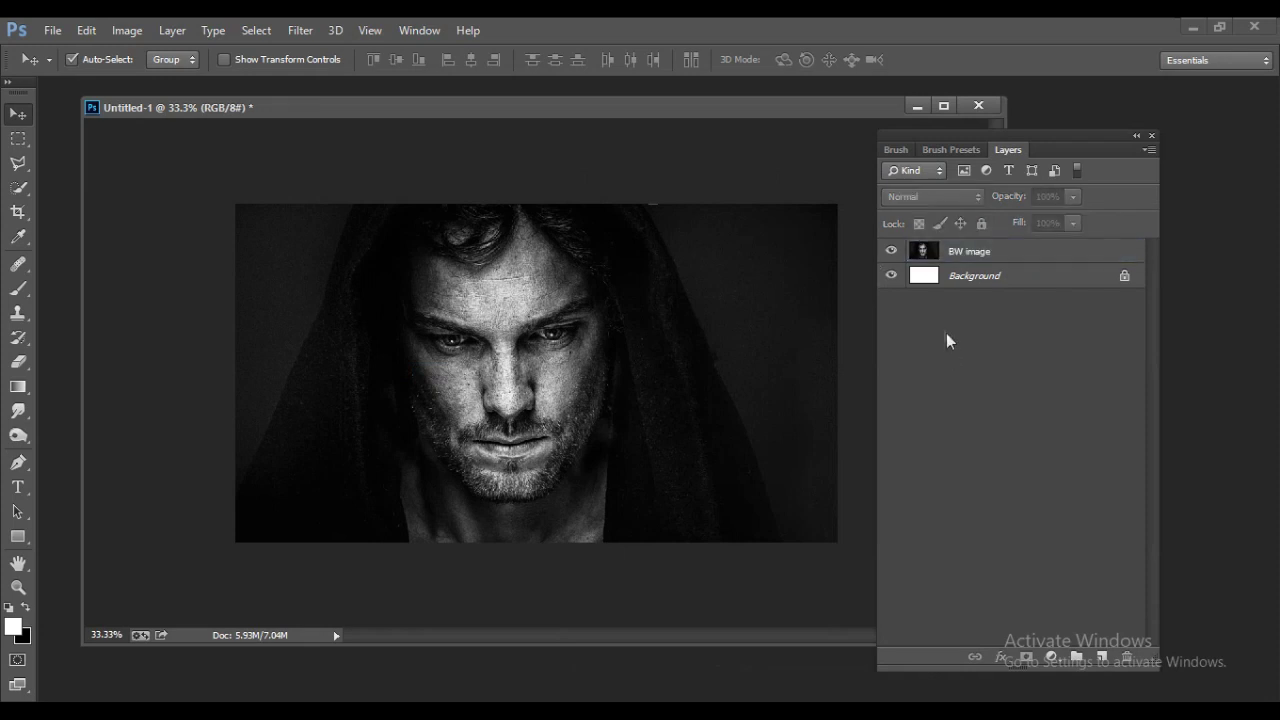
# Hide the BW image layer and fill the Background layer with the default black foreground color at 100% opacity
pyautogui.click(972, 254)
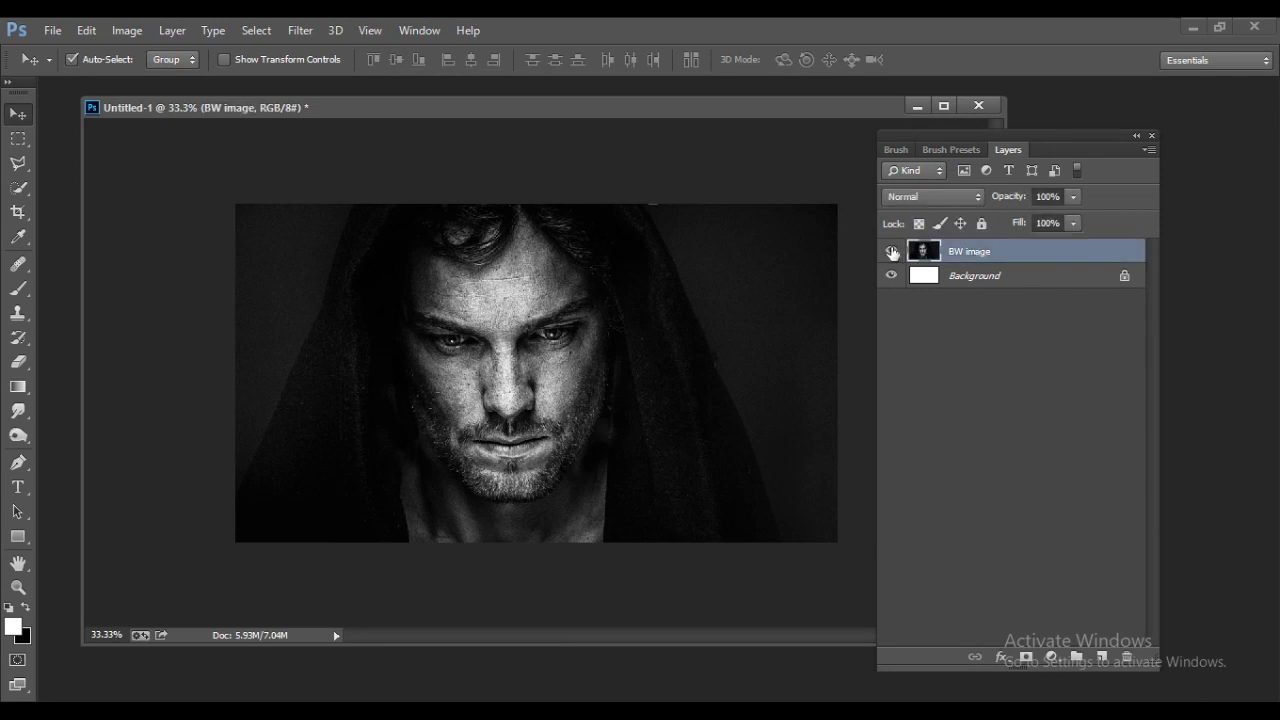
pyautogui.click(892, 252)
pyautogui.click(950, 272)
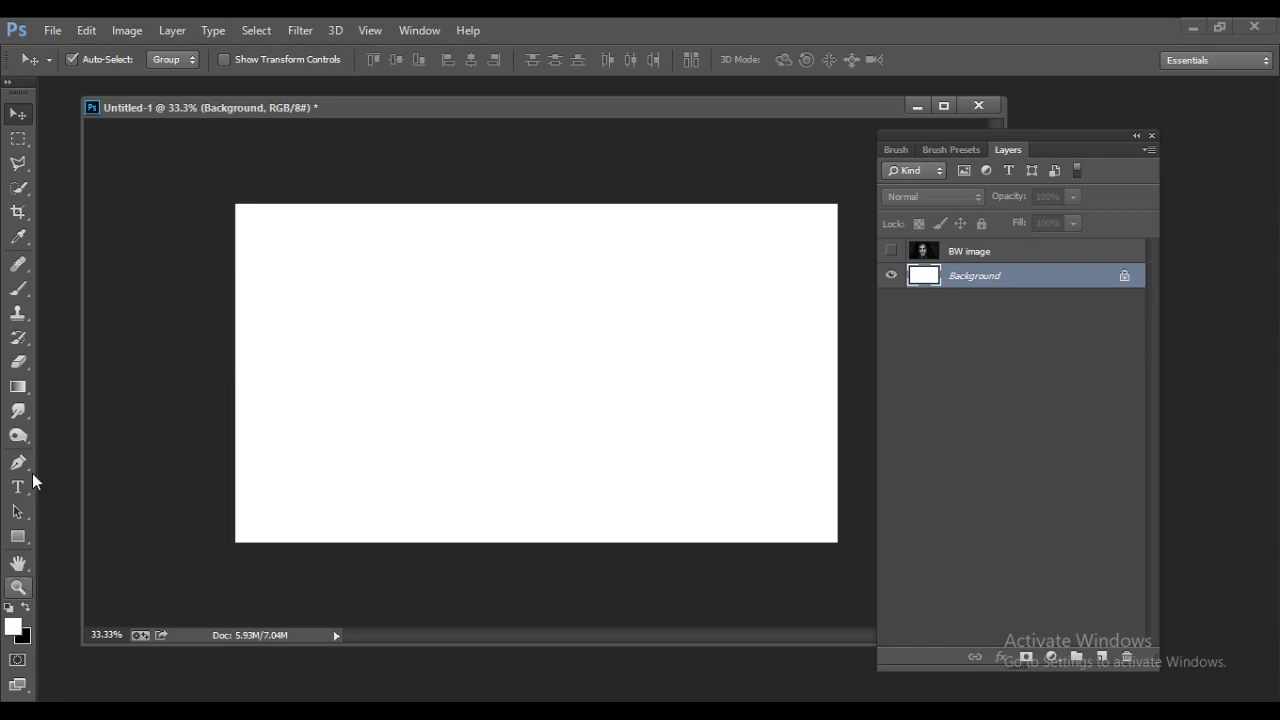
pyautogui.click(10, 609)
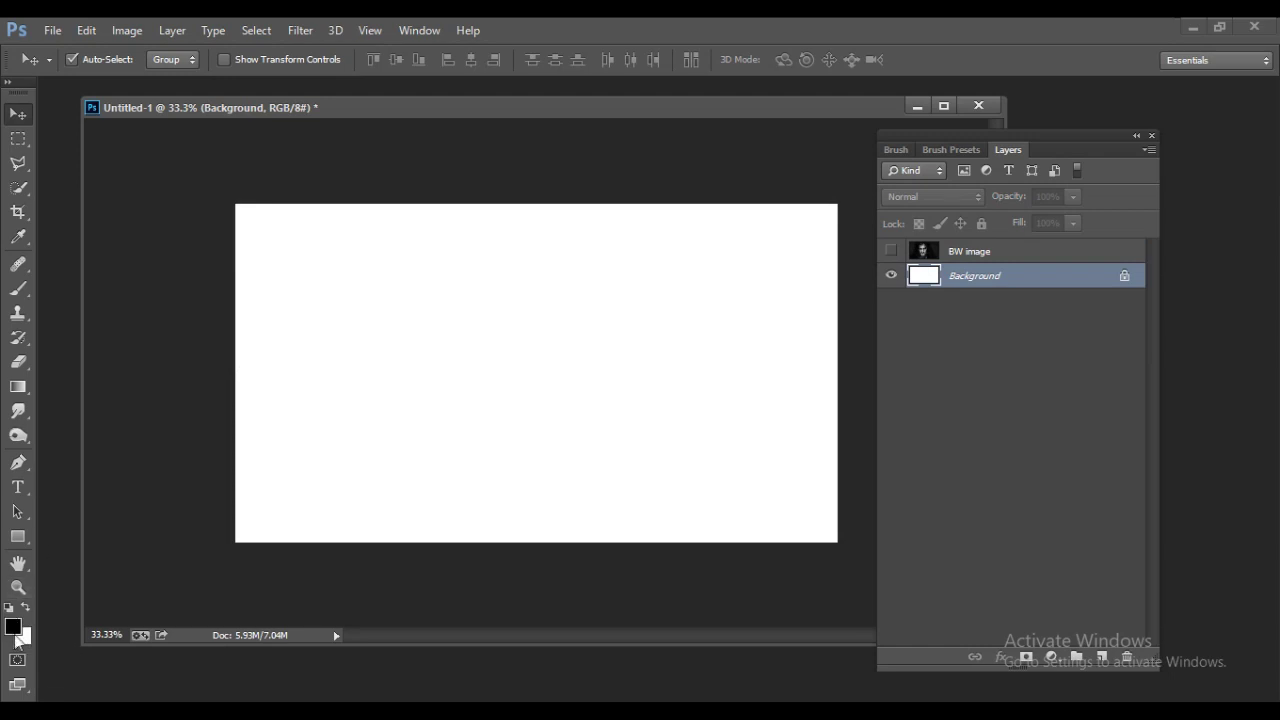
pyautogui.click(84, 30)
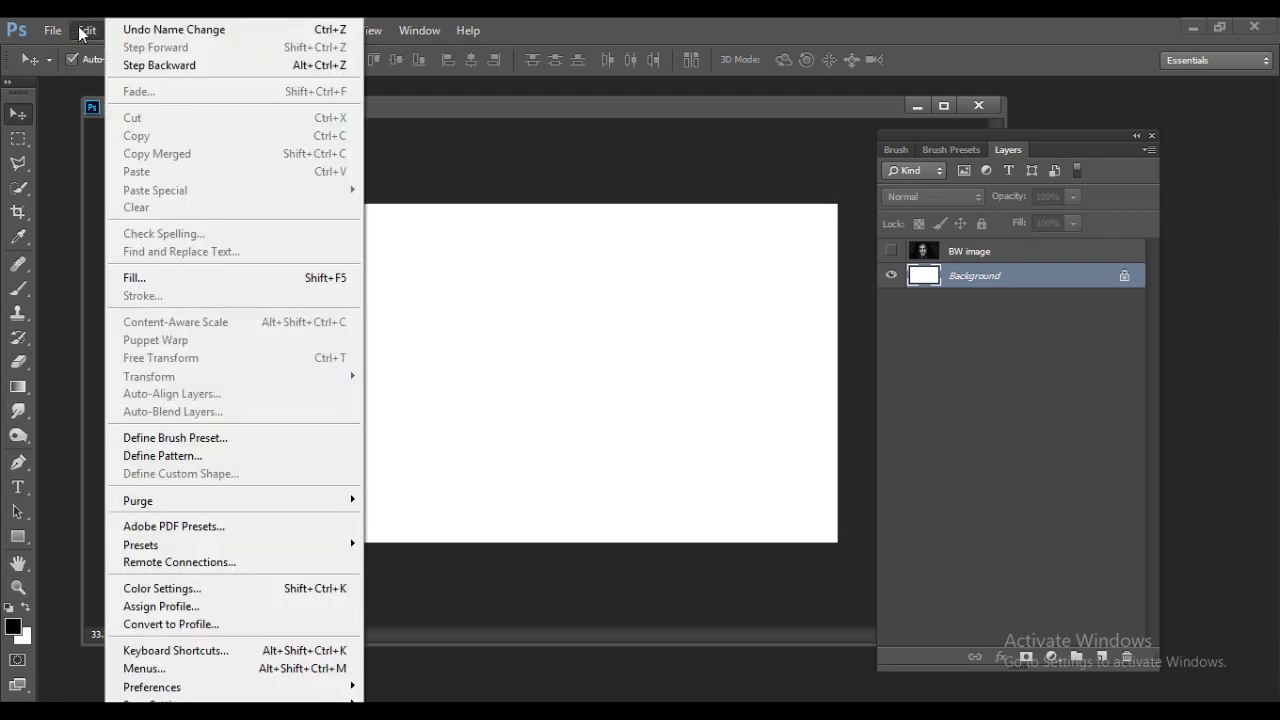
pyautogui.click(132, 278)
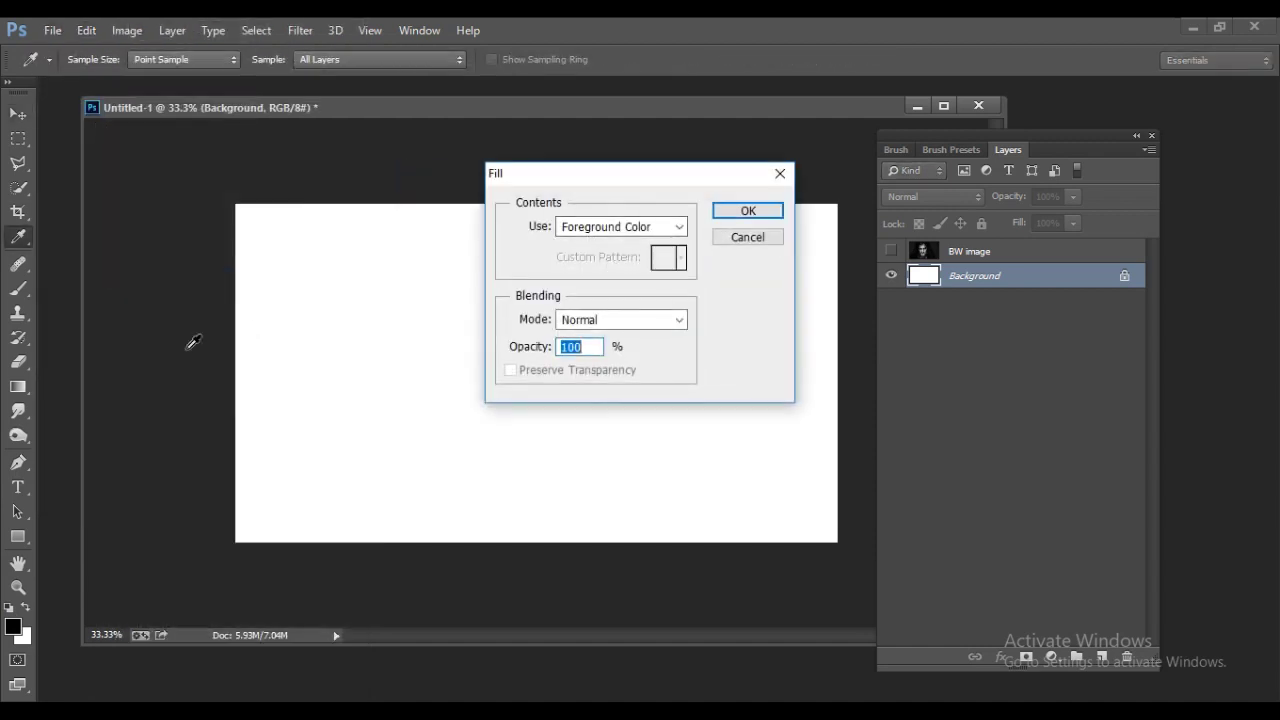
pyautogui.click(735, 210)
pyautogui.press('v')
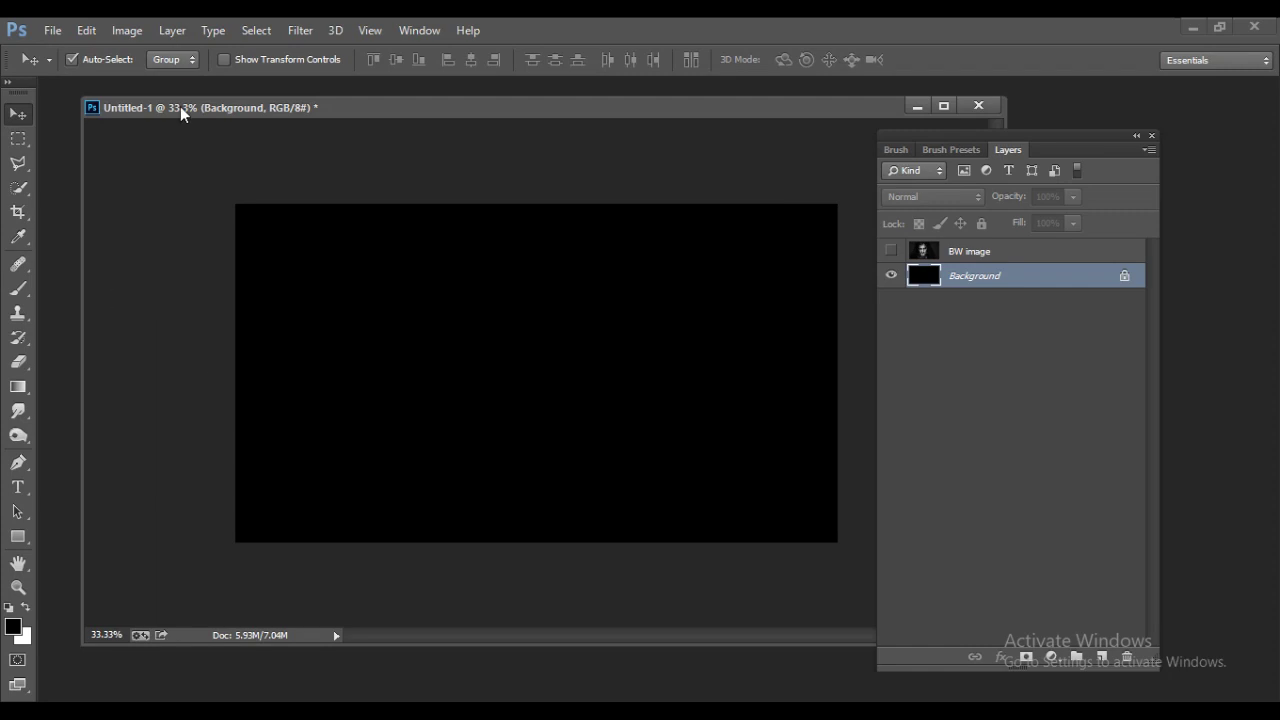
pyautogui.moveTo(187, 113); pyautogui.dragTo(212, 116)
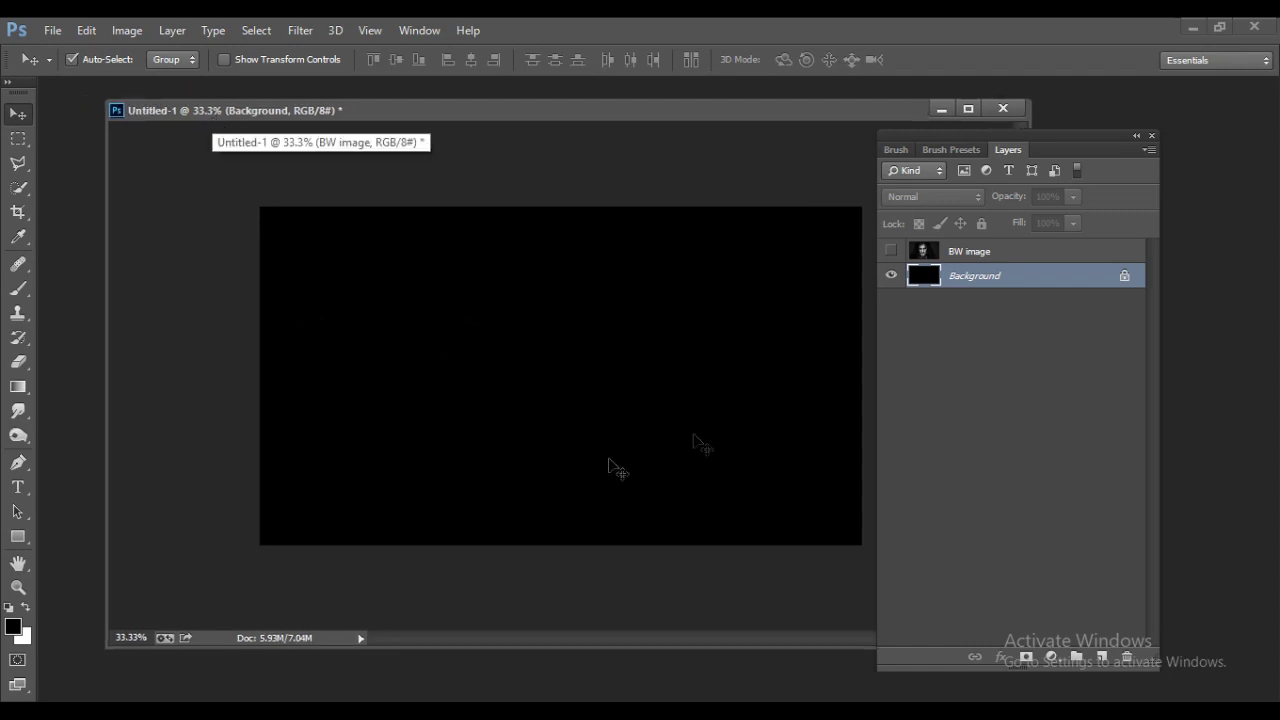
pyautogui.moveTo(541, 115); pyautogui.dragTo(509, 103)
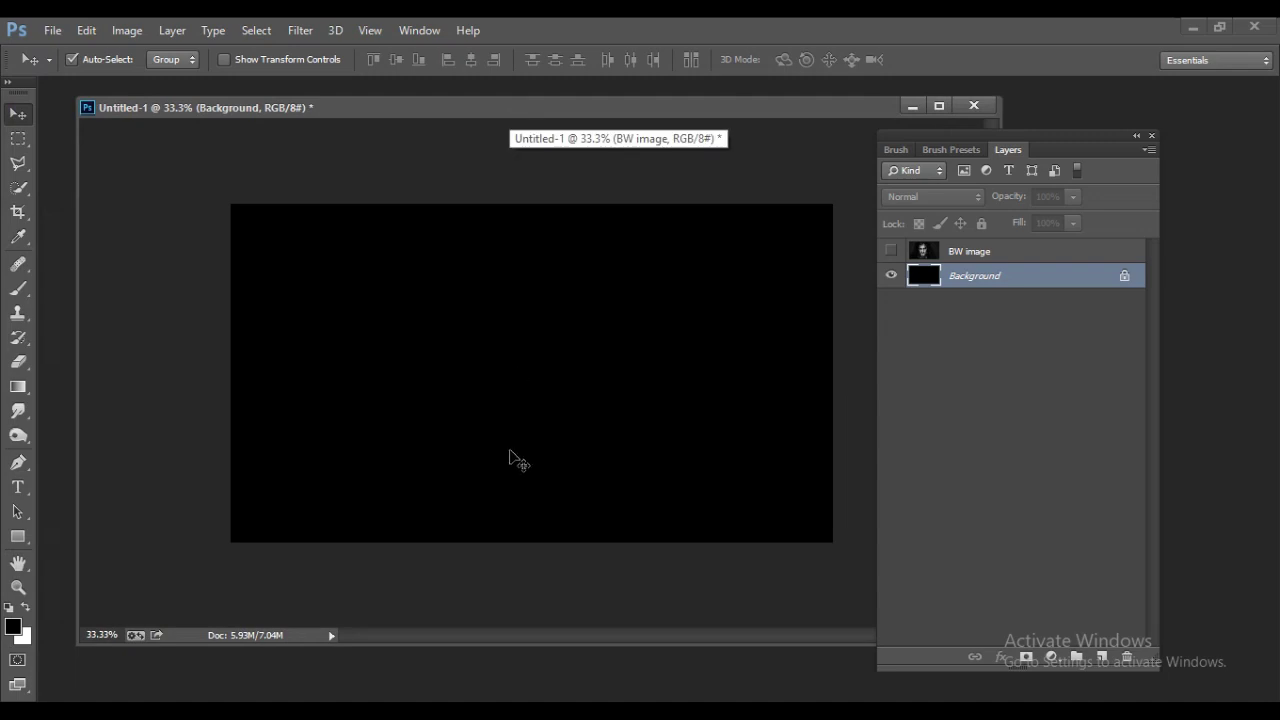
pyautogui.moveTo(330, 111); pyautogui.dragTo(351, 117)
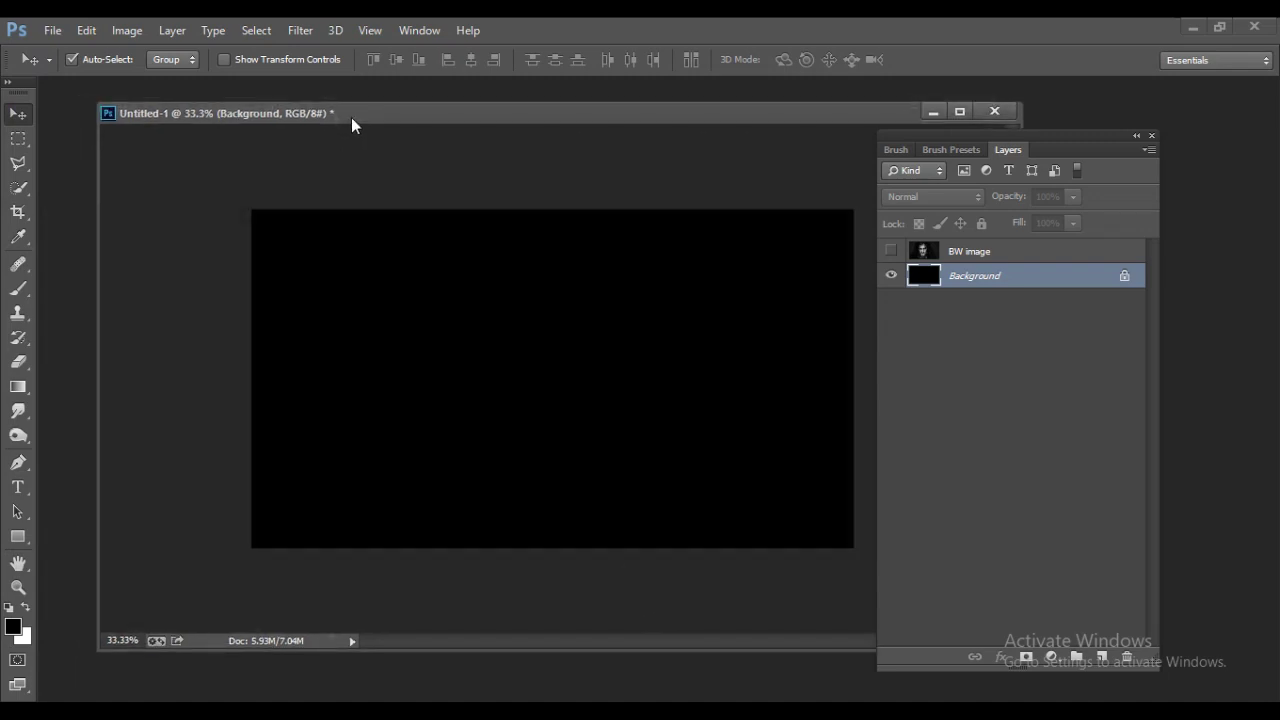
# Switch to File Explorer and open the emotions text file in folder 5
pyautogui.moveTo(485, 712)
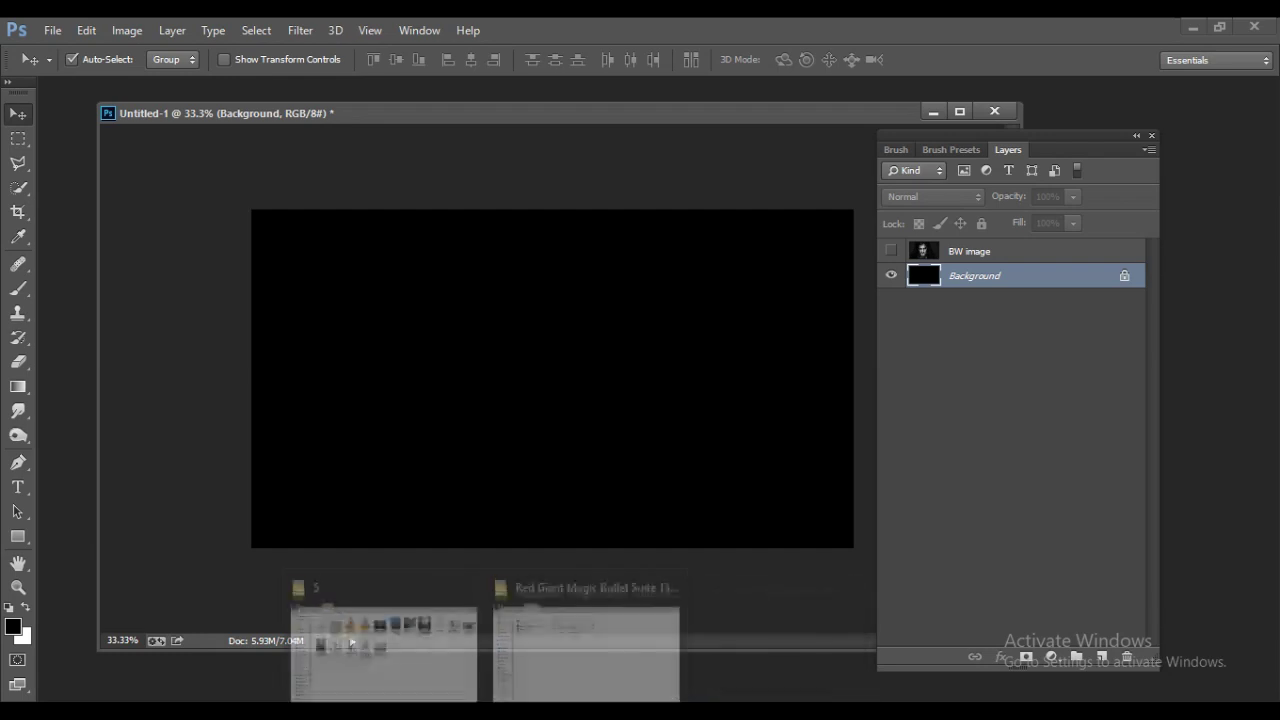
pyautogui.click(431, 663)
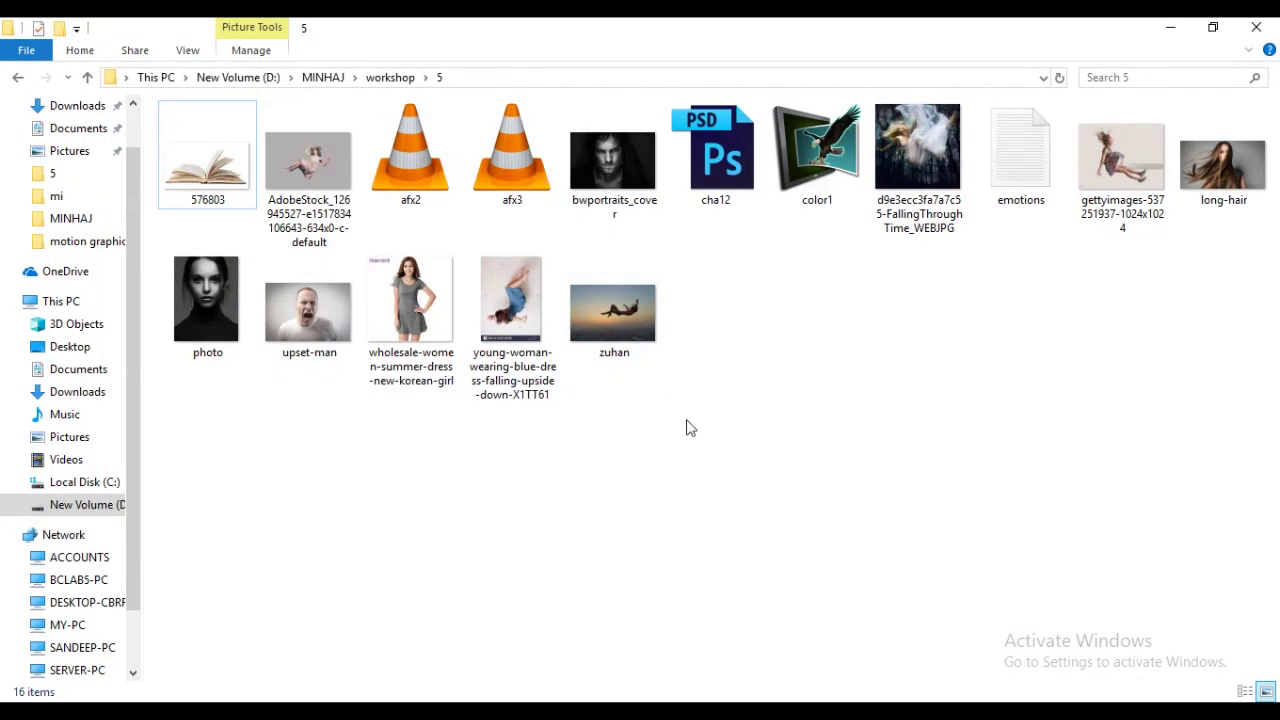
pyautogui.doubleClick(1017, 124)
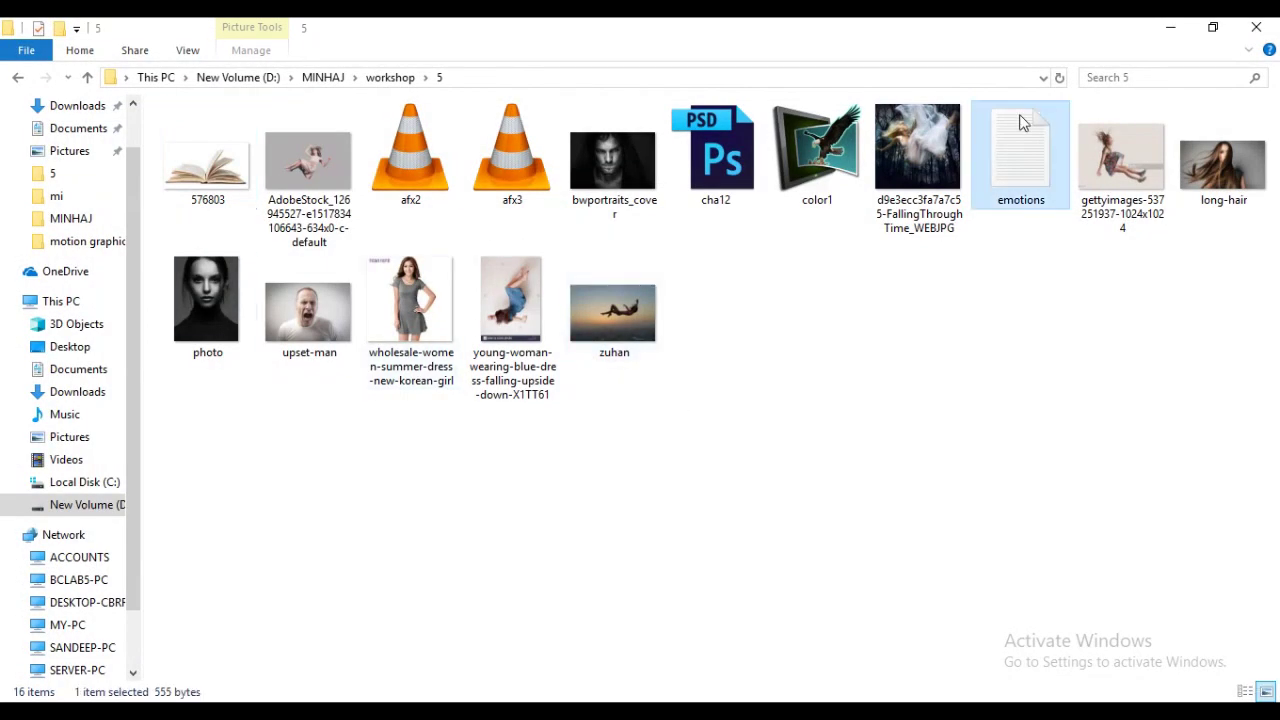
# Minimize File Explorer and reposition the emotions text window so the canvas beside it is uncovered
pyautogui.click(1170, 27)
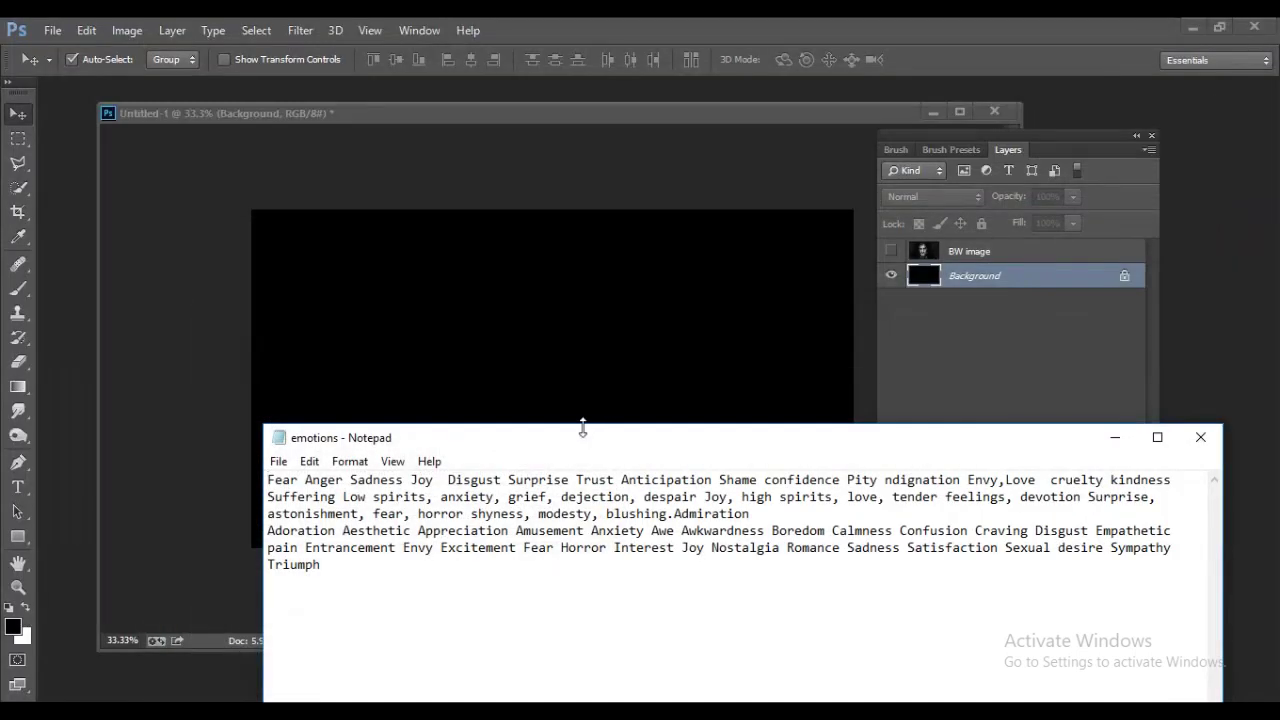
pyautogui.moveTo(580, 437); pyautogui.dragTo(615, 197)
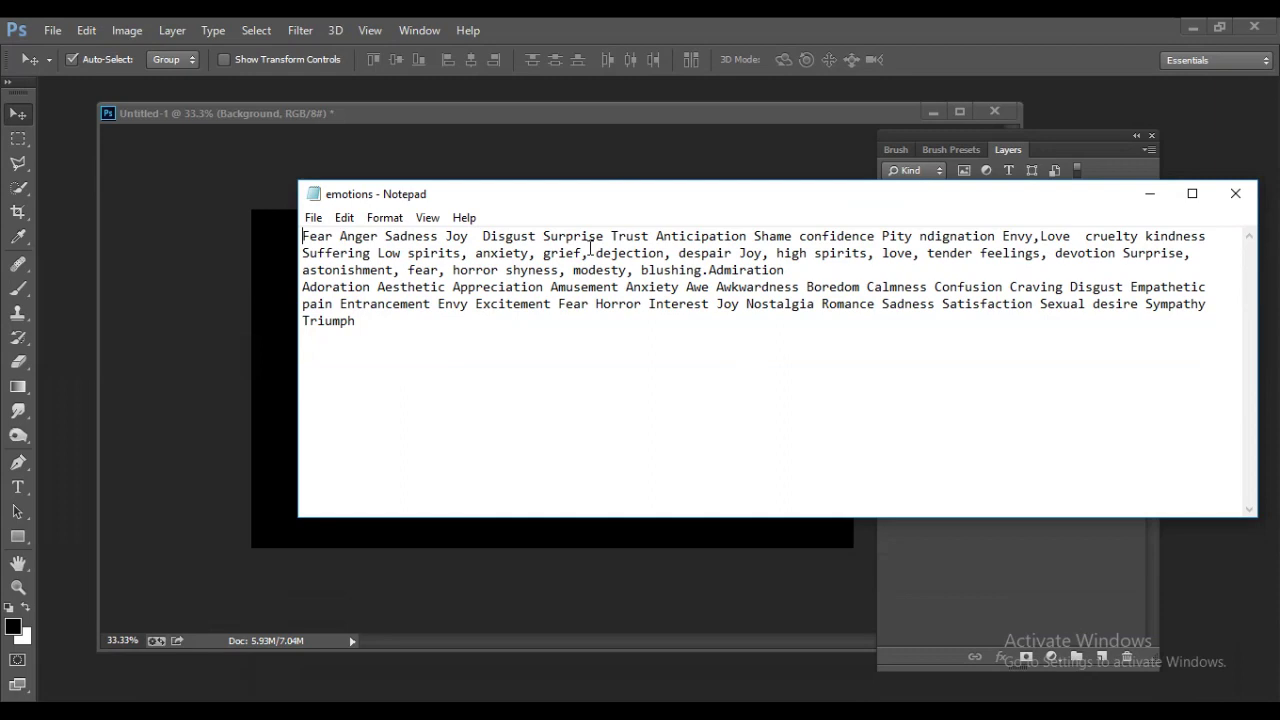
pyautogui.moveTo(693, 194); pyautogui.dragTo(823, 191)
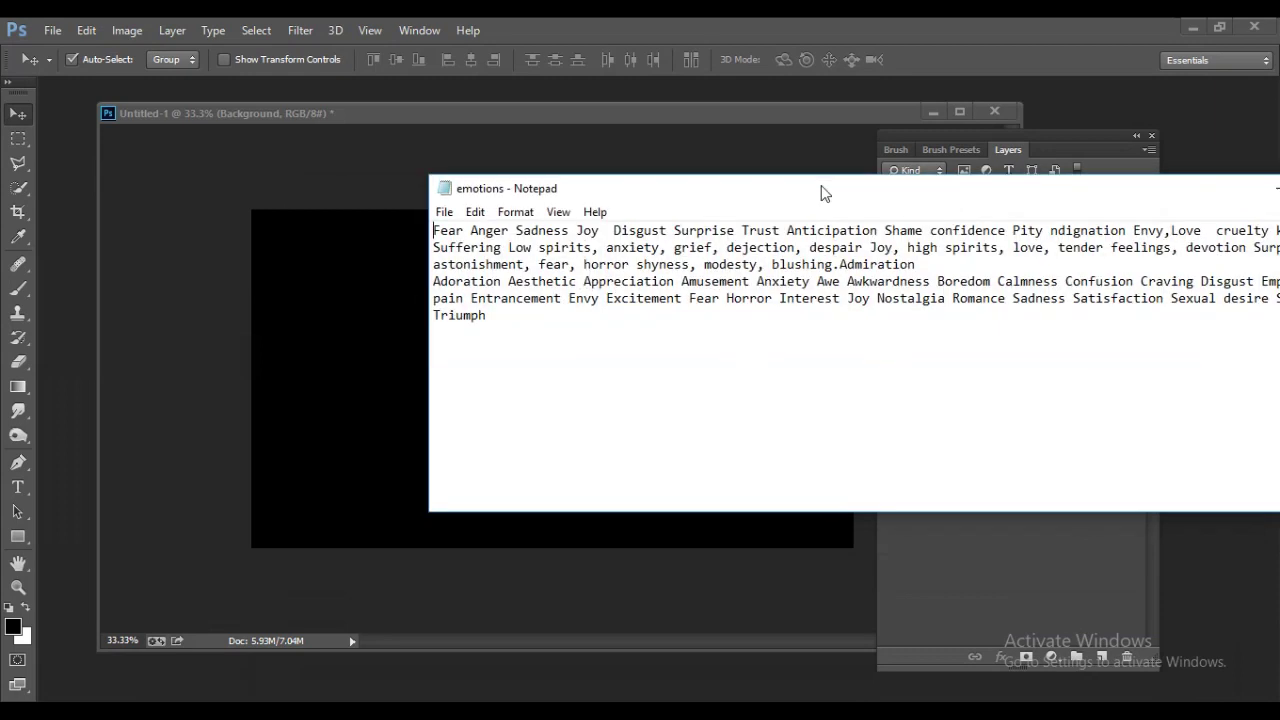
# Add a text layer near the canvas's upper-left corner containing the word Fear copied from the emotions file
pyautogui.click(22, 488)
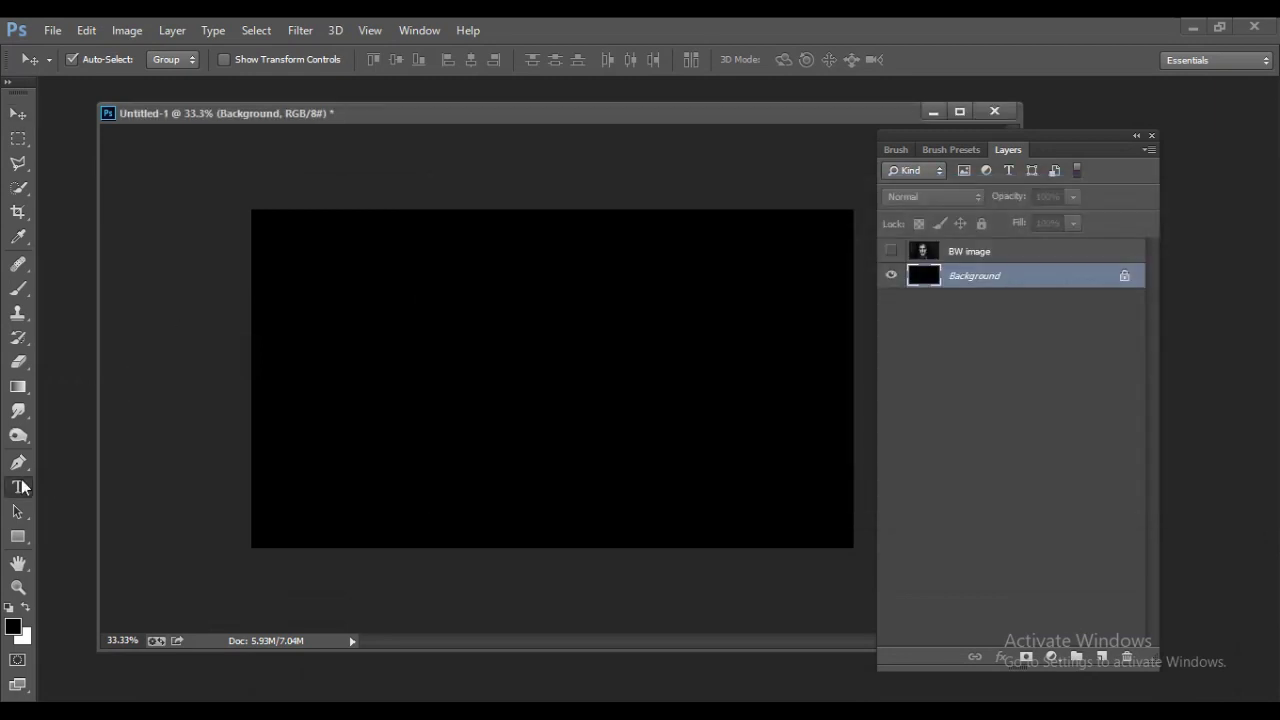
pyautogui.click(22, 488)
pyautogui.click(300, 284)
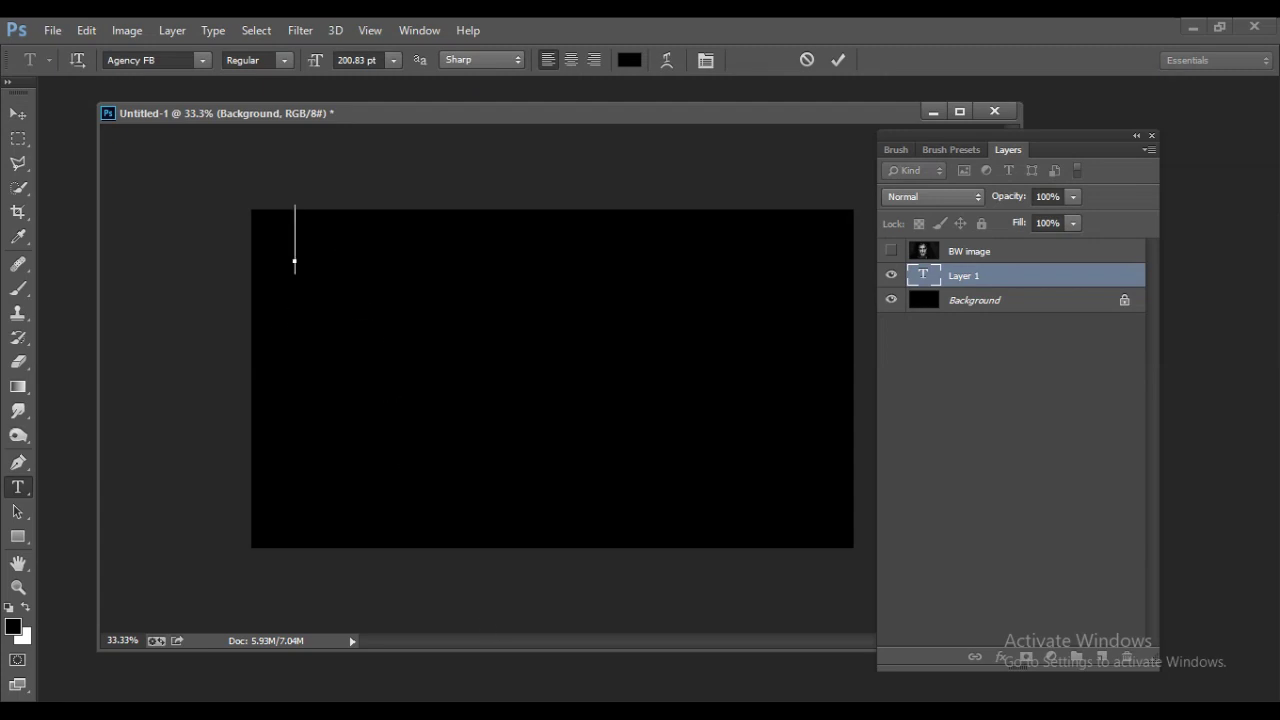
pyautogui.hotkey('alt', 'Tab')
pyautogui.moveTo(466, 229); pyautogui.dragTo(426, 226)
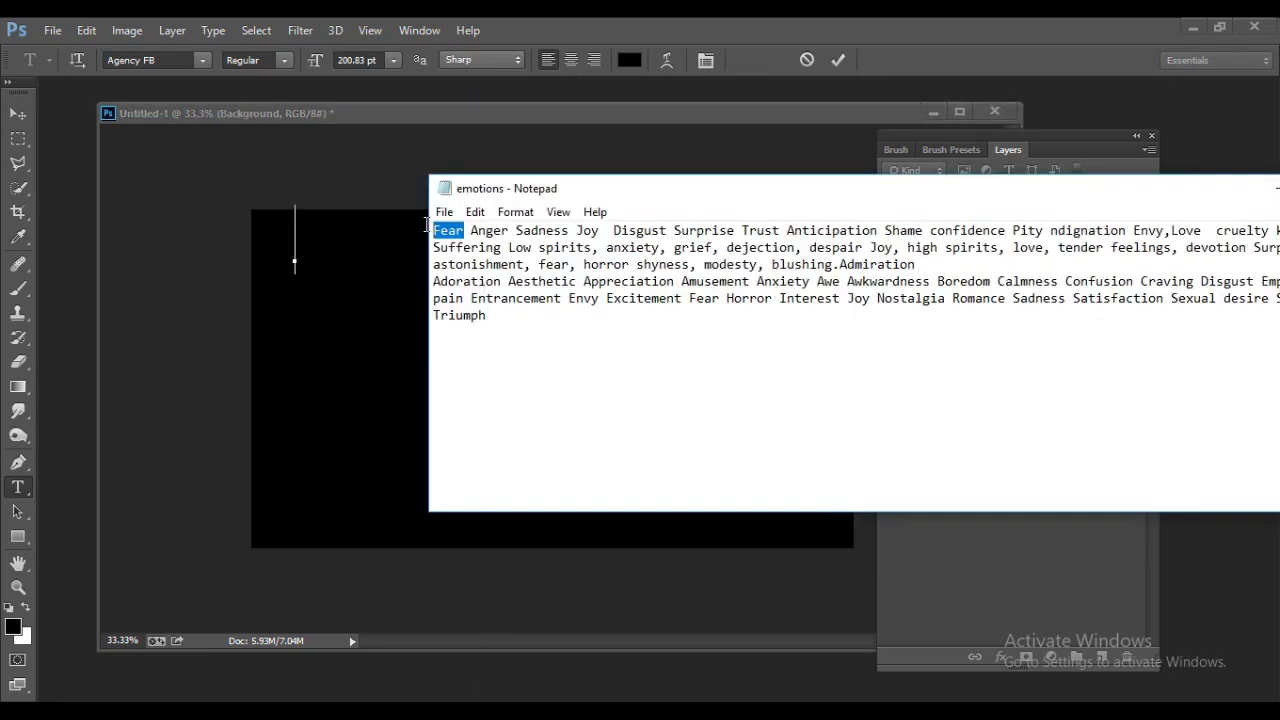
pyautogui.rightClick(459, 226)
pyautogui.click(490, 287)
pyautogui.click(296, 242)
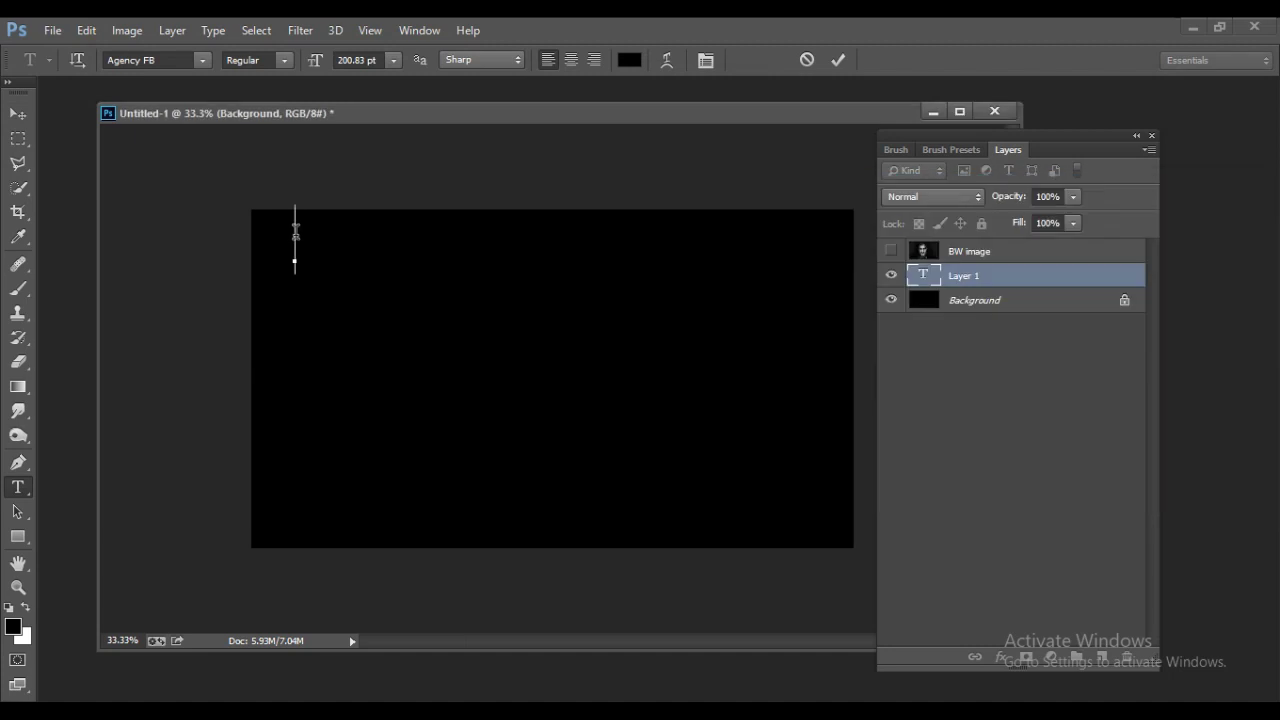
pyautogui.rightClick(294, 234)
pyautogui.click(345, 317)
# Select the whole pasted word Fear and set its text color to white
pyautogui.moveTo(291, 240); pyautogui.dragTo(463, 228)
pyautogui.click(634, 62)
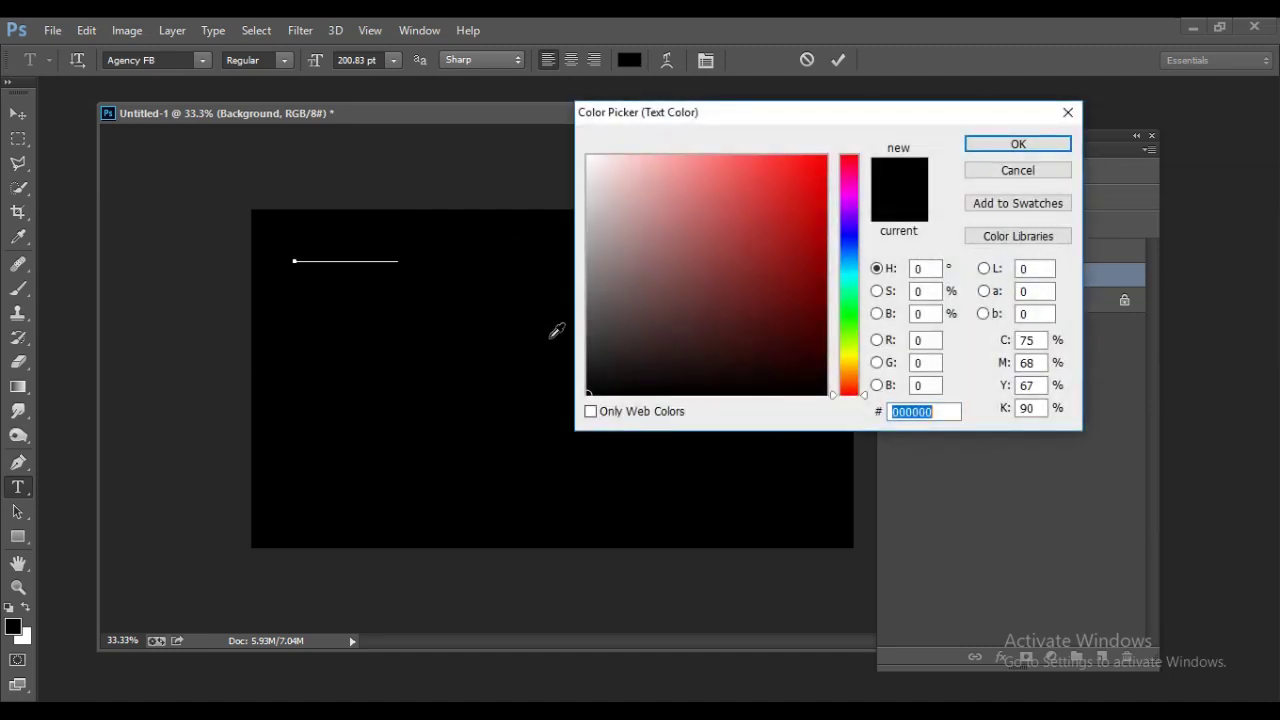
pyautogui.moveTo(557, 331); pyautogui.dragTo(801, 126)
pyautogui.click(986, 140)
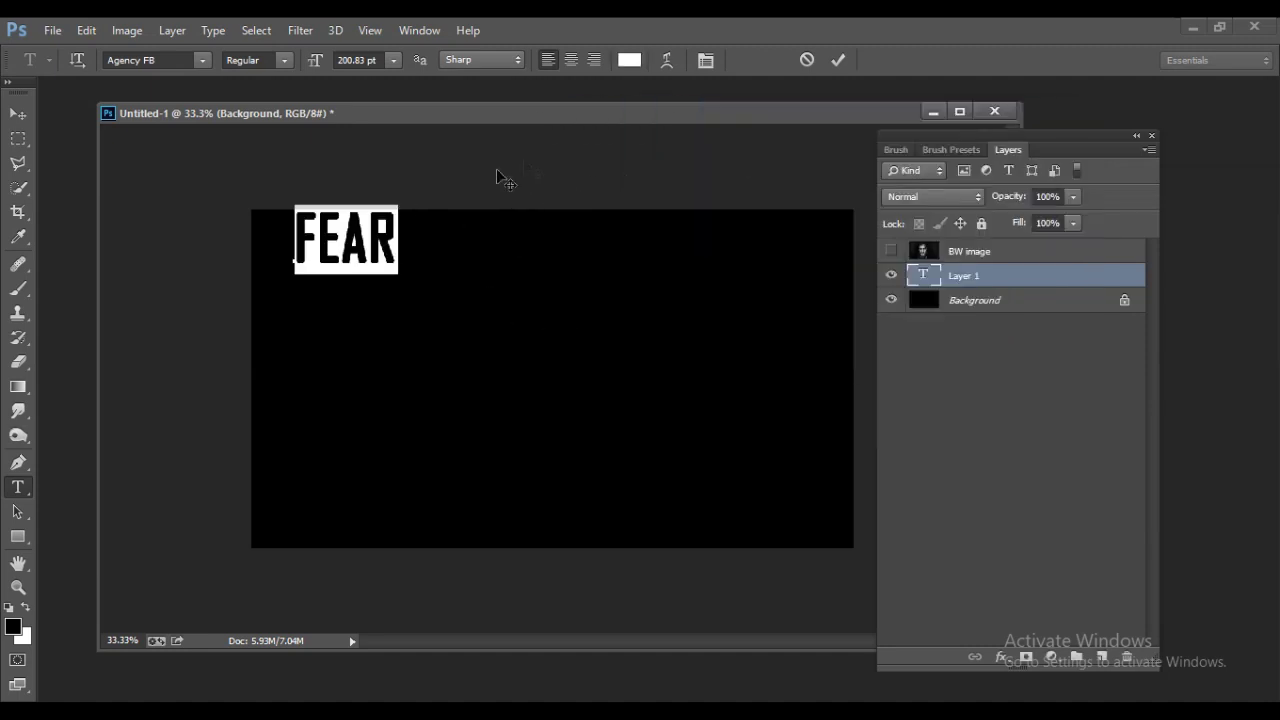
# Show the character settings and toggle All Caps on the Fear text, leaving it switched on
pyautogui.click(706, 60)
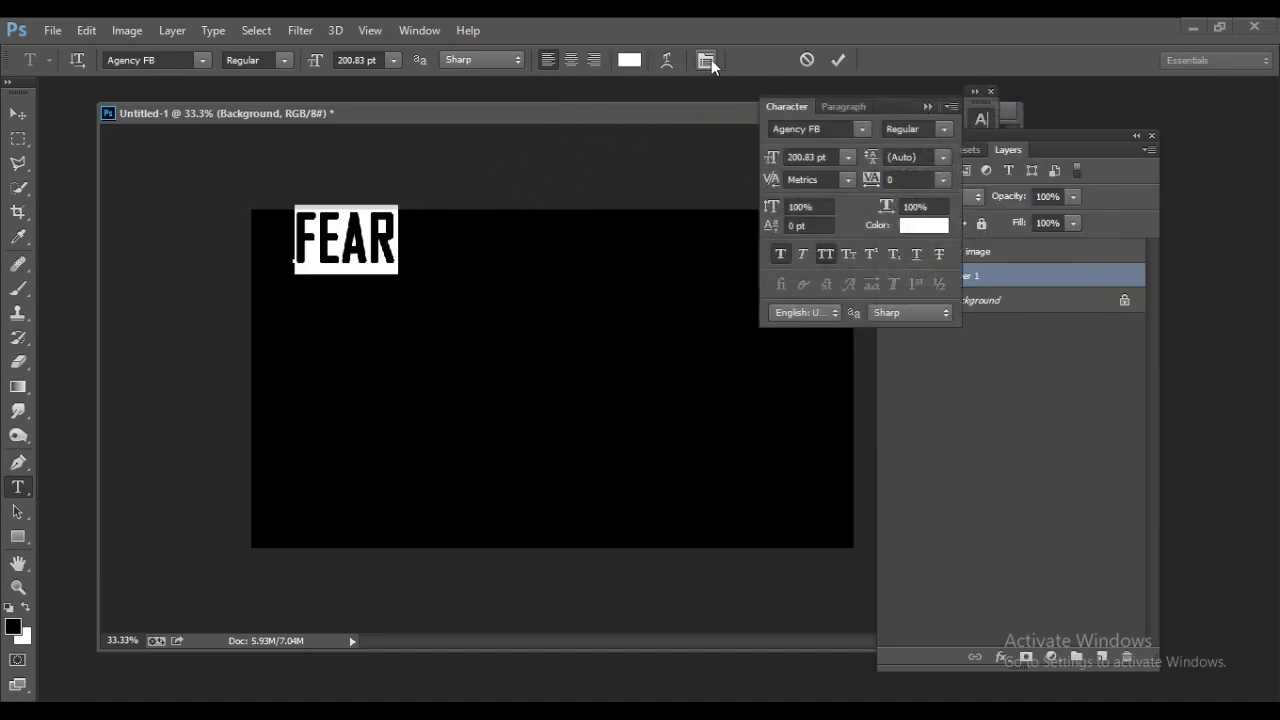
pyautogui.click(829, 256)
pyautogui.click(829, 254)
pyautogui.click(829, 254)
pyautogui.click(829, 254)
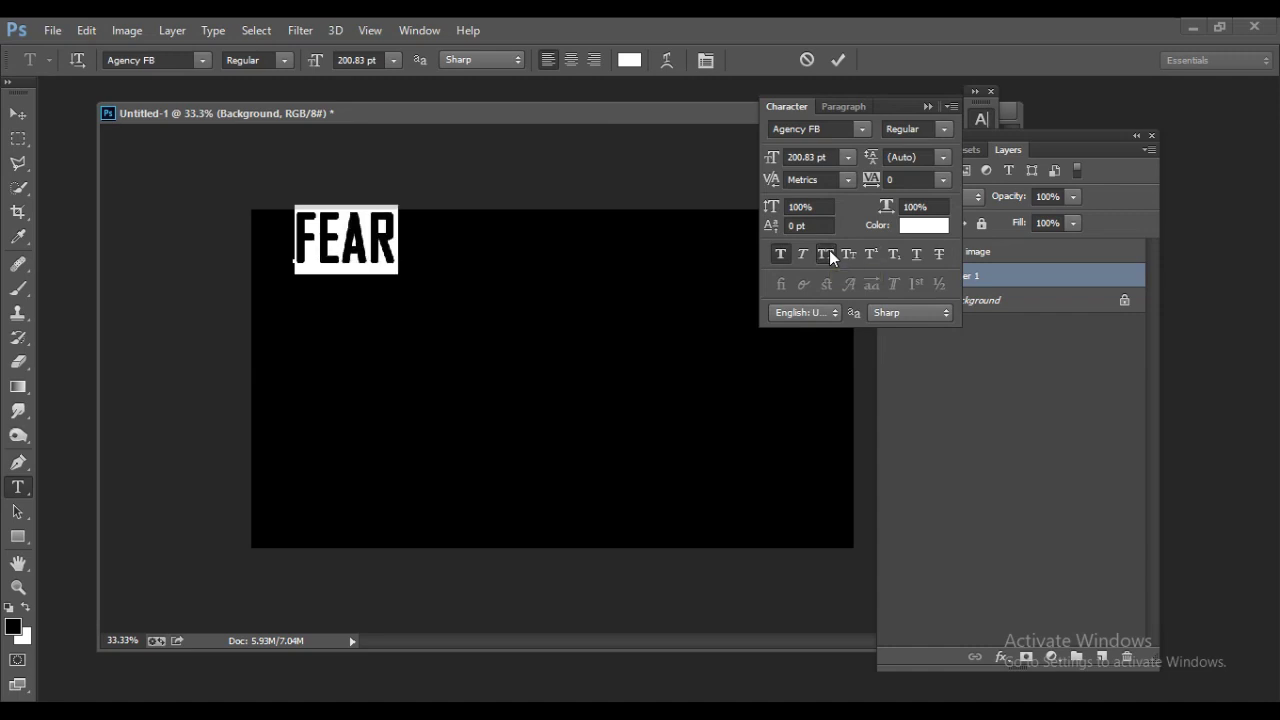
# Move the FEAR text slightly down and right on the canvas and keep Faux Bold switched on
pyautogui.click(18, 113)
pyautogui.moveTo(420, 277); pyautogui.dragTo(445, 322)
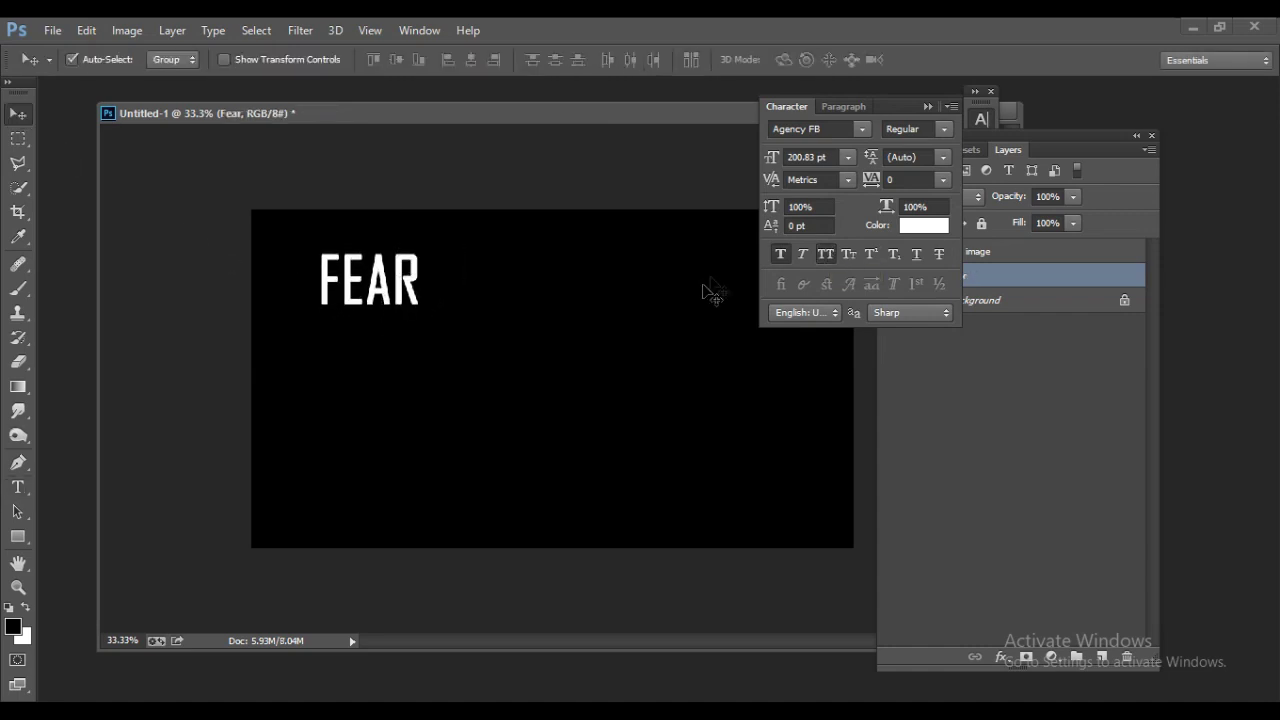
pyautogui.click(780, 255)
pyautogui.click(780, 255)
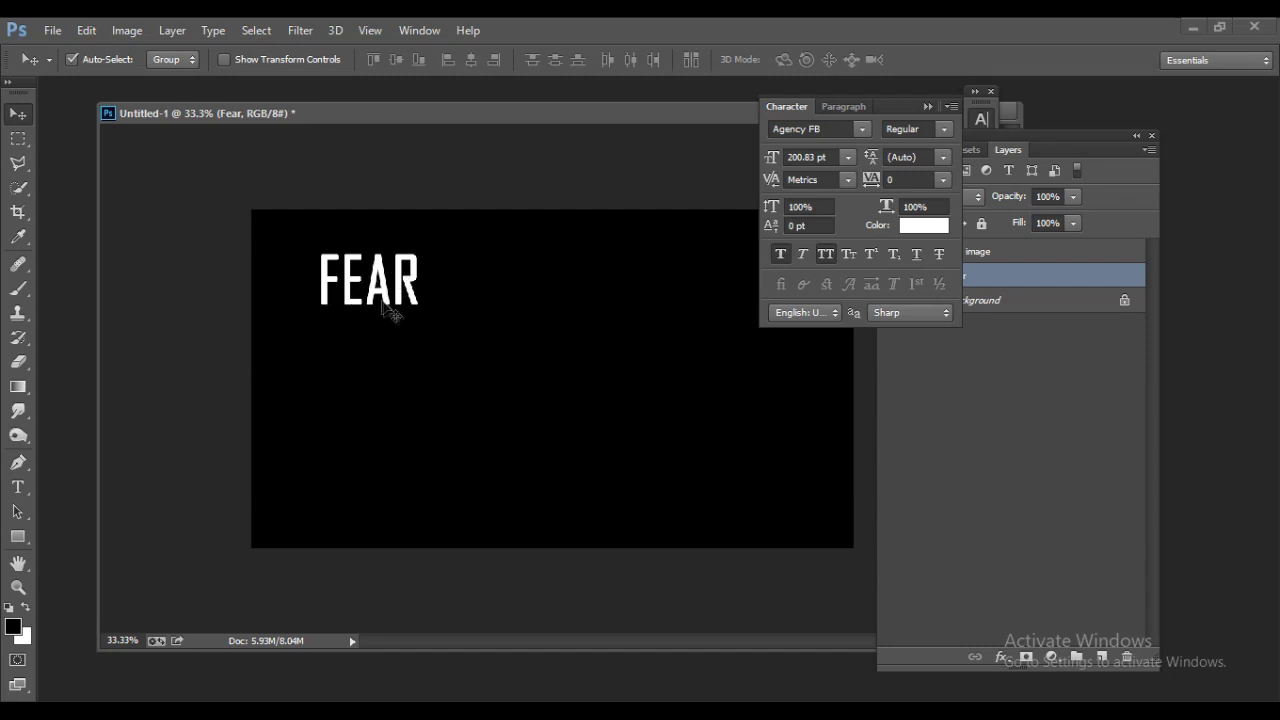
# Duplicate the FEAR text into two rows of three adjoining copies
pyautogui.moveTo(352, 290); pyautogui.dragTo(352, 347)
pyautogui.moveTo(355, 350); pyautogui.dragTo(460, 294)
pyautogui.moveTo(460, 294); pyautogui.dragTo(562, 355)
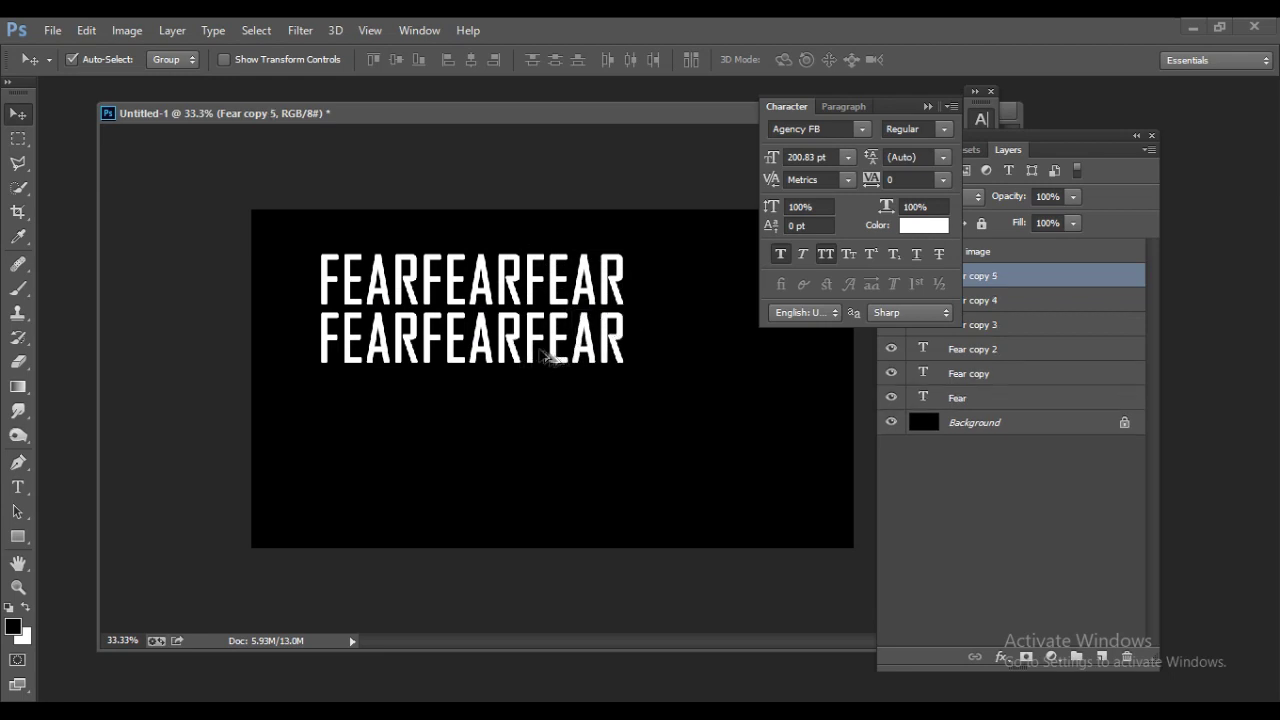
# Replace the middle FEAR of the upper row with the word Anger copied from the emotions file
pyautogui.hotkey('alt', 'Tab')
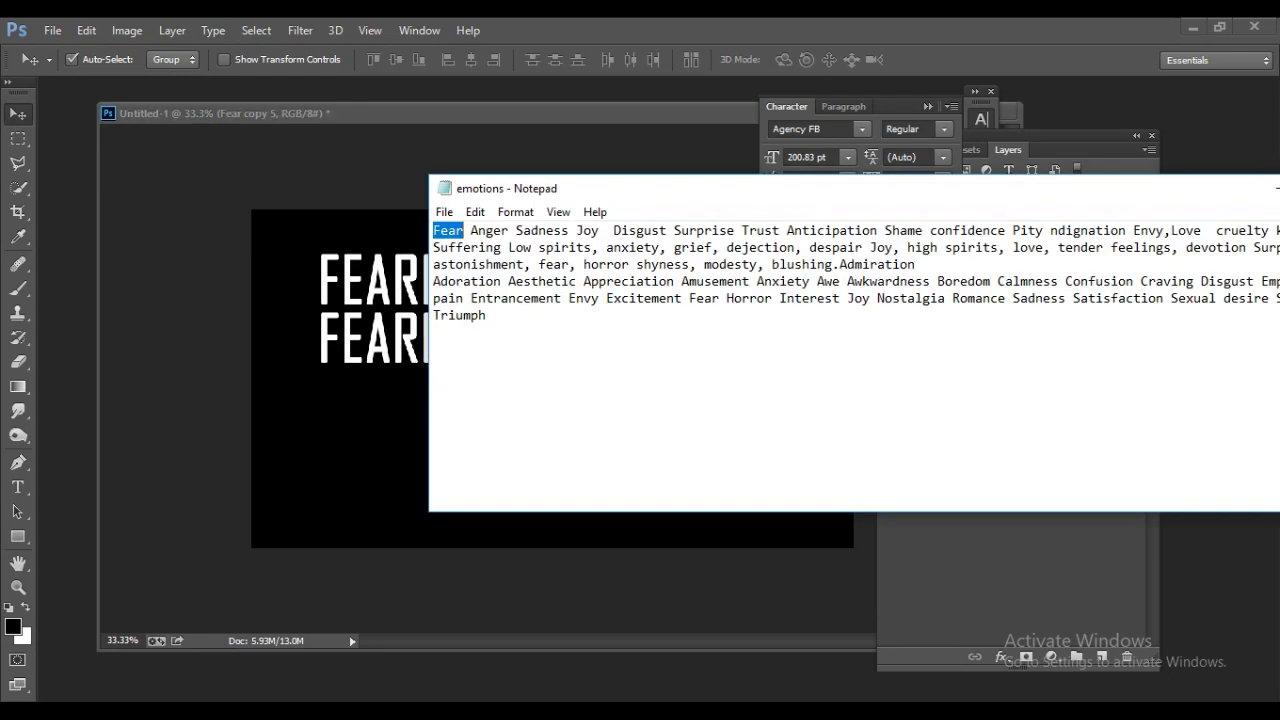
pyautogui.moveTo(472, 230); pyautogui.dragTo(504, 231)
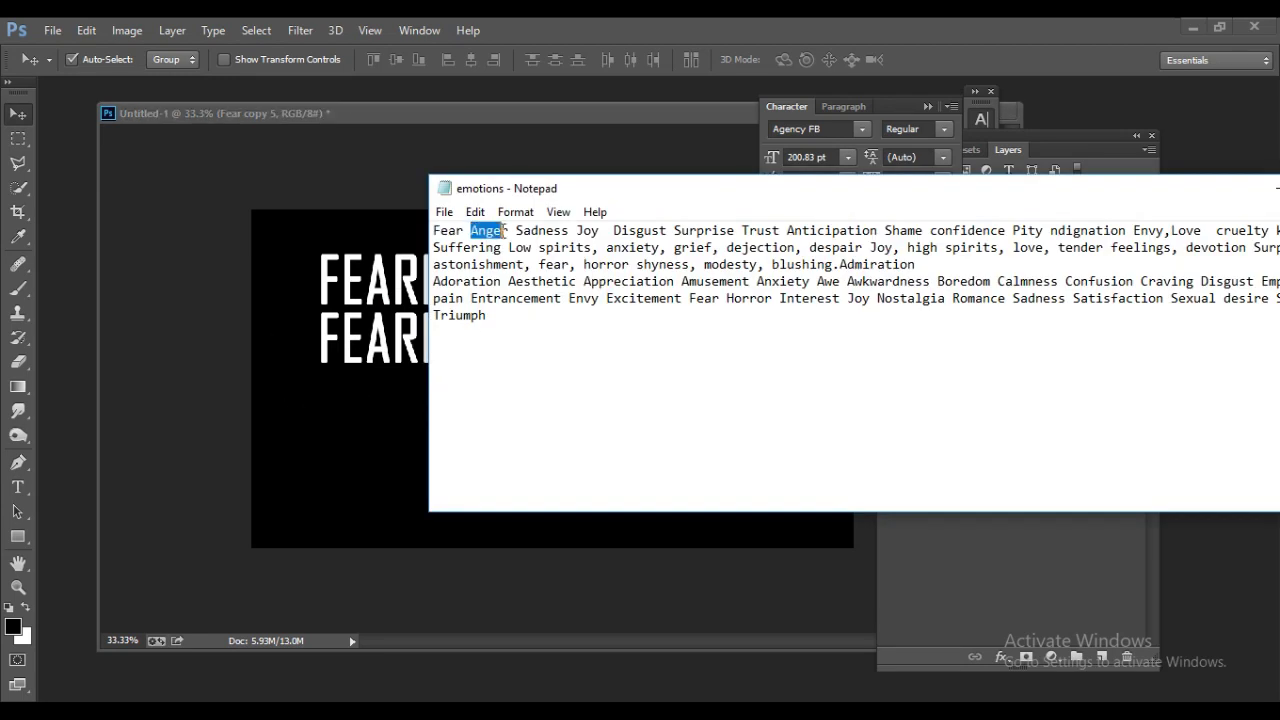
pyautogui.click(403, 124)
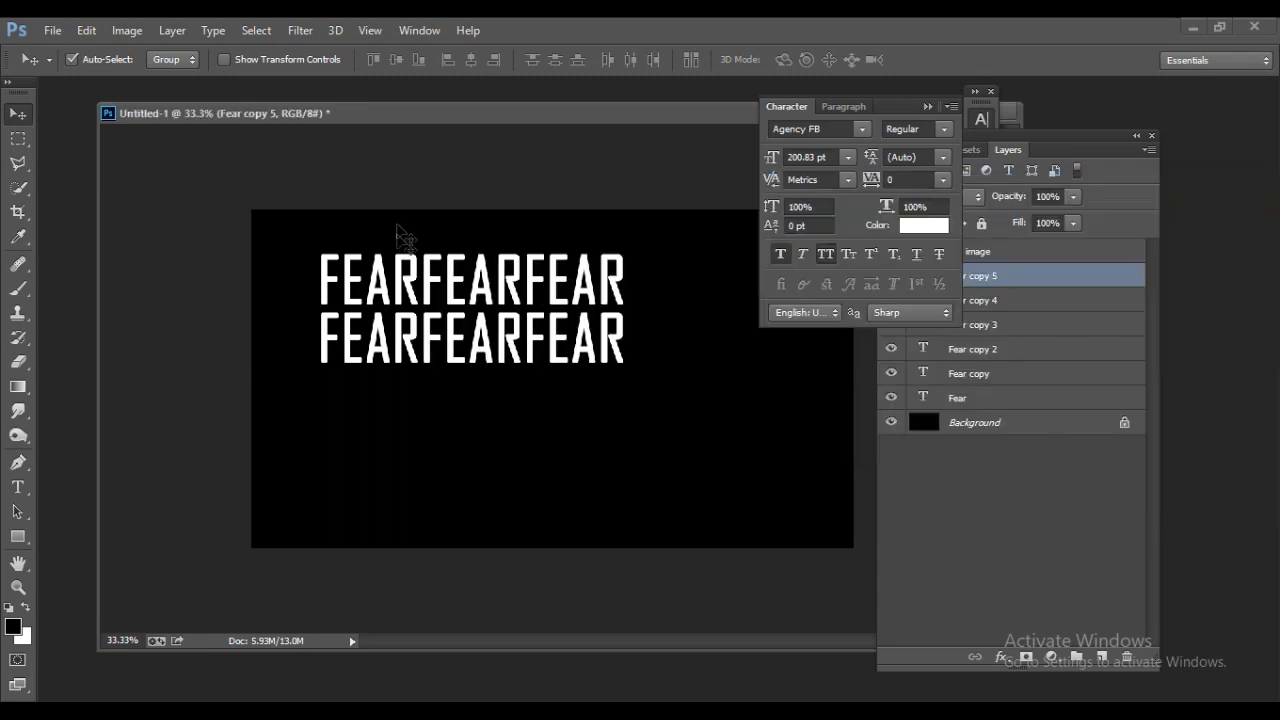
pyautogui.press('t')
pyautogui.doubleClick(440, 280)
pyautogui.hotkey('ctrl', 'v')
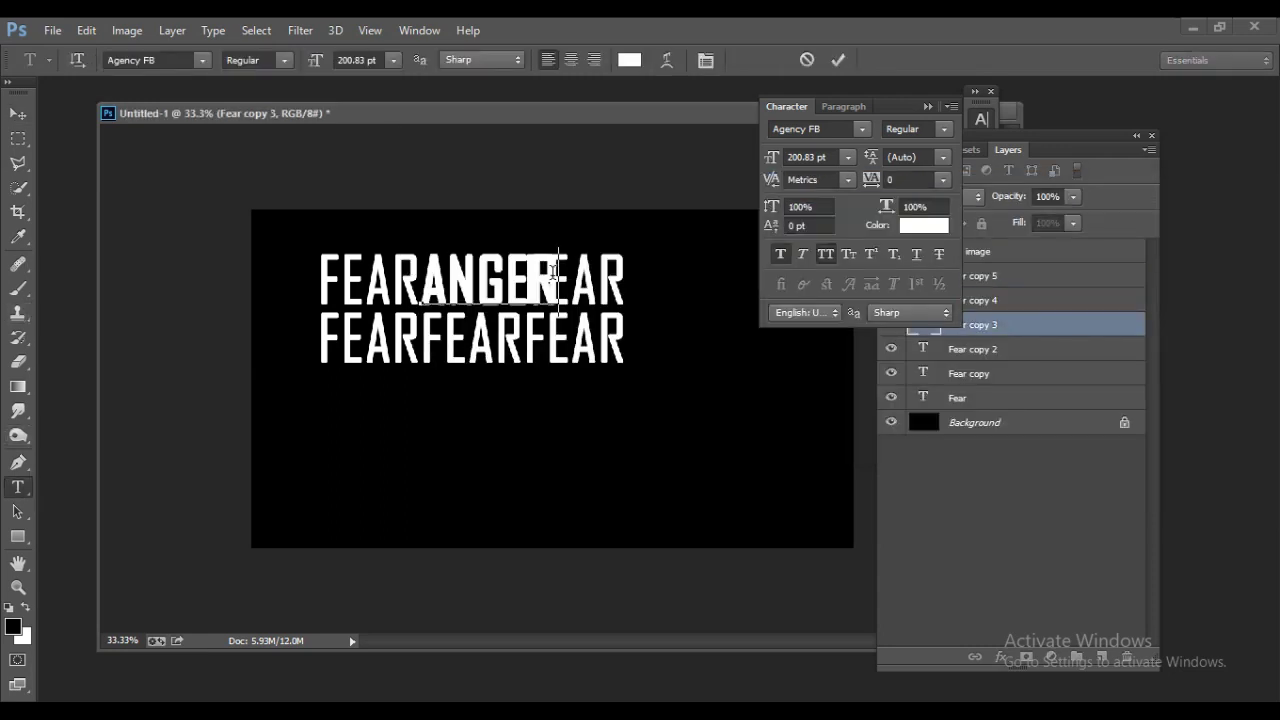
pyautogui.hotkey('ctrl', 'Return')
# Replace the last FEAR of the upper row with Sadness from the emotions file and align it after ANGER
pyautogui.hotkey('alt', 'Tab')
pyautogui.moveTo(515, 230); pyautogui.dragTo(571, 231)
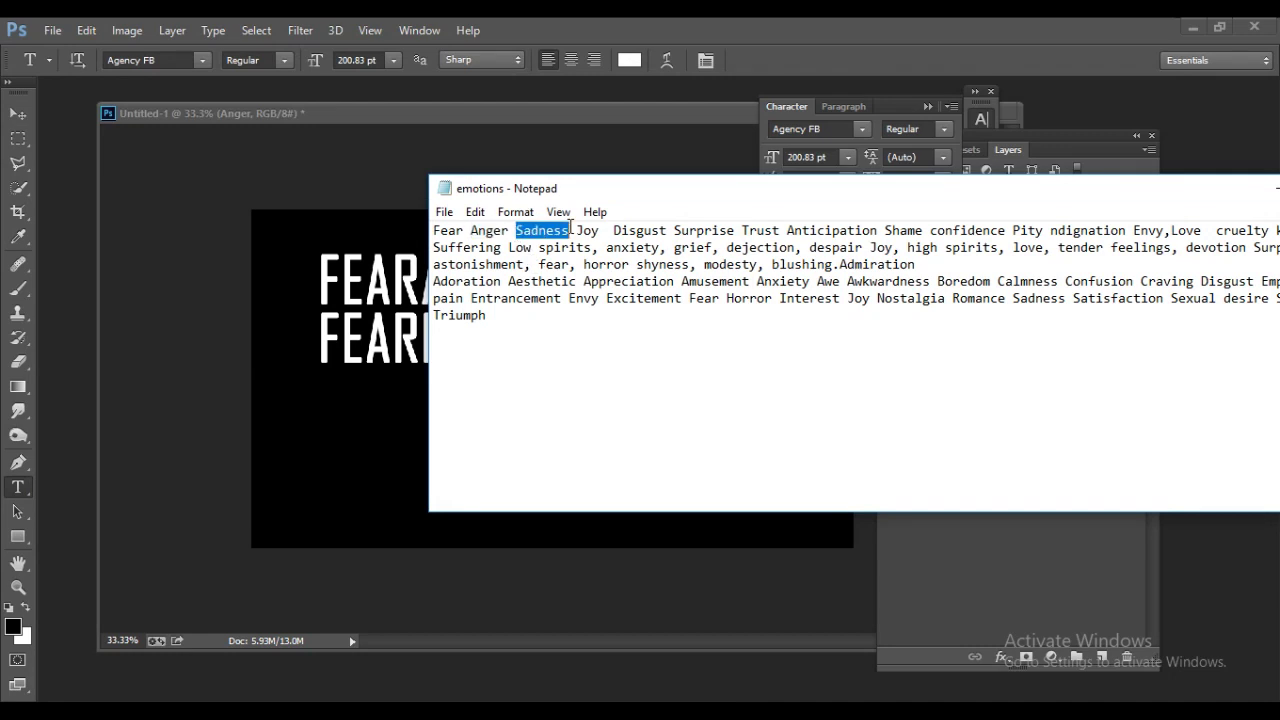
pyautogui.hotkey('ctrl', 'c')
pyautogui.click(420, 123)
pyautogui.moveTo(627, 280); pyautogui.dragTo(527, 276)
pyautogui.hotkey('ctrl', 'v')
pyautogui.hotkey('ctrl', 'Return')
pyautogui.press('v')
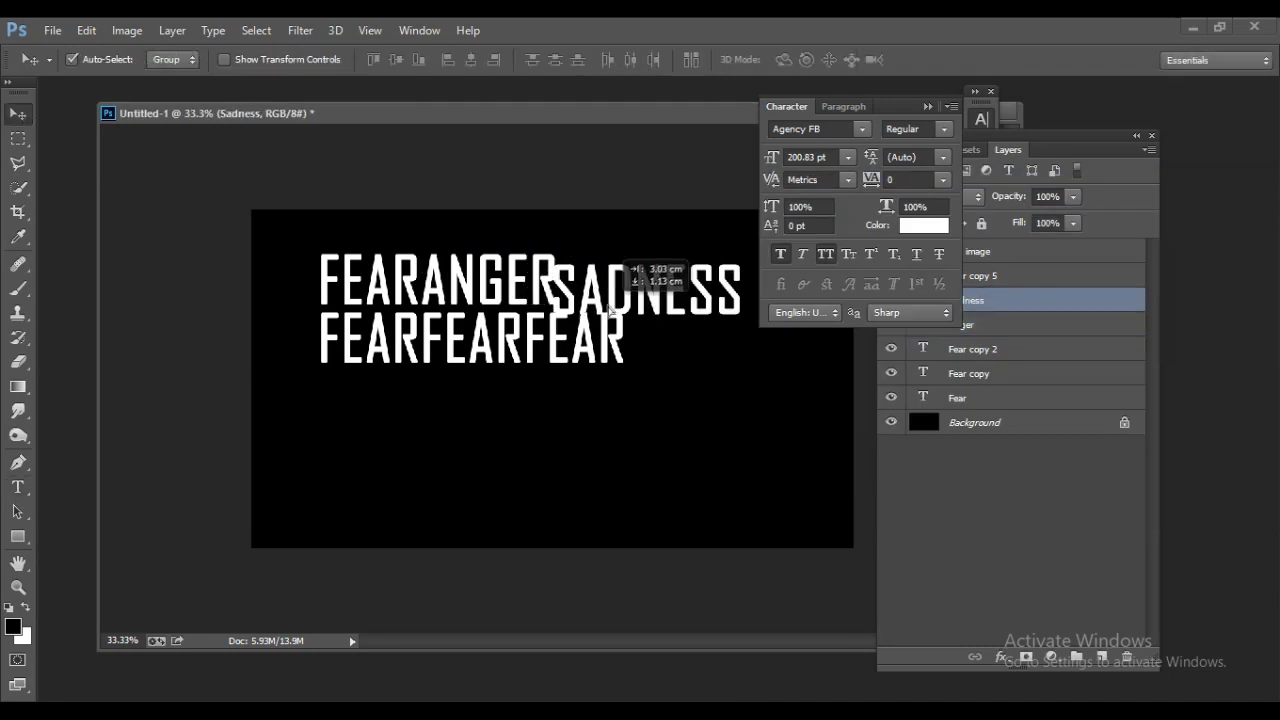
# Dock the character settings with the layers, then use Show Transform Controls to scale SADNESS down to about 52%
pyautogui.moveTo(923, 116); pyautogui.dragTo(1010, 150)
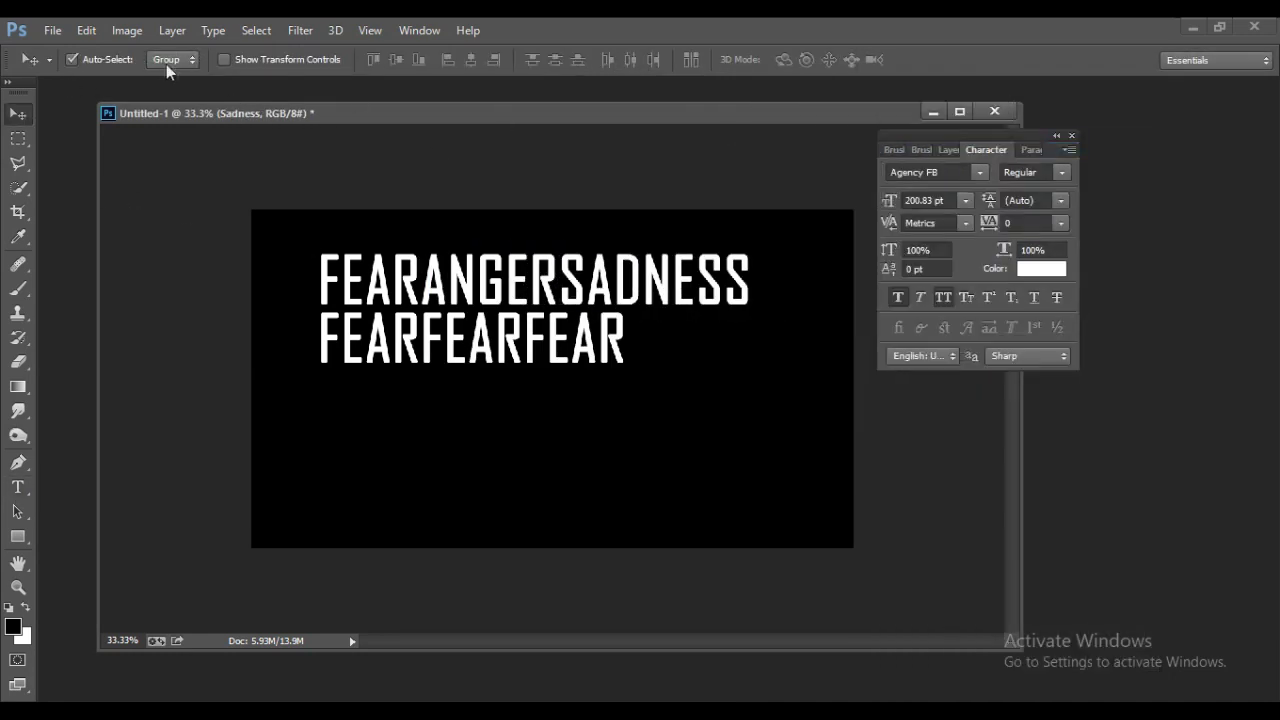
pyautogui.click(240, 59)
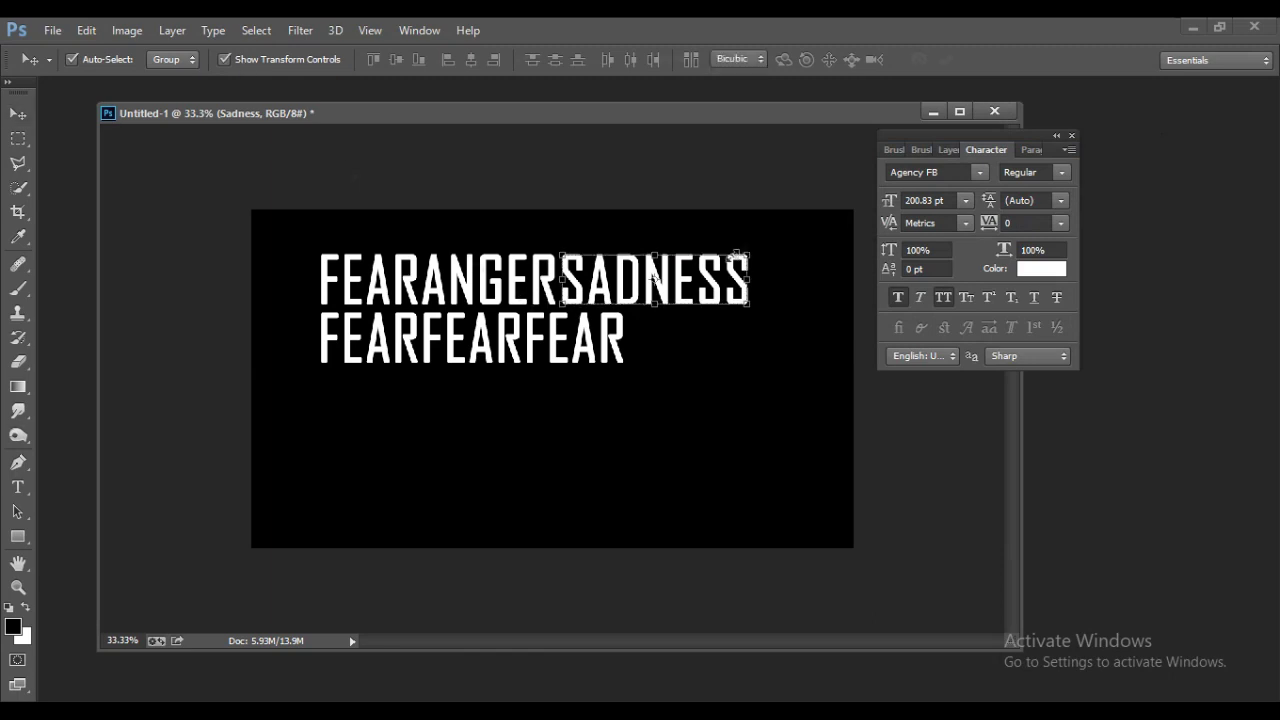
pyautogui.moveTo(744, 255); pyautogui.dragTo(650, 272)
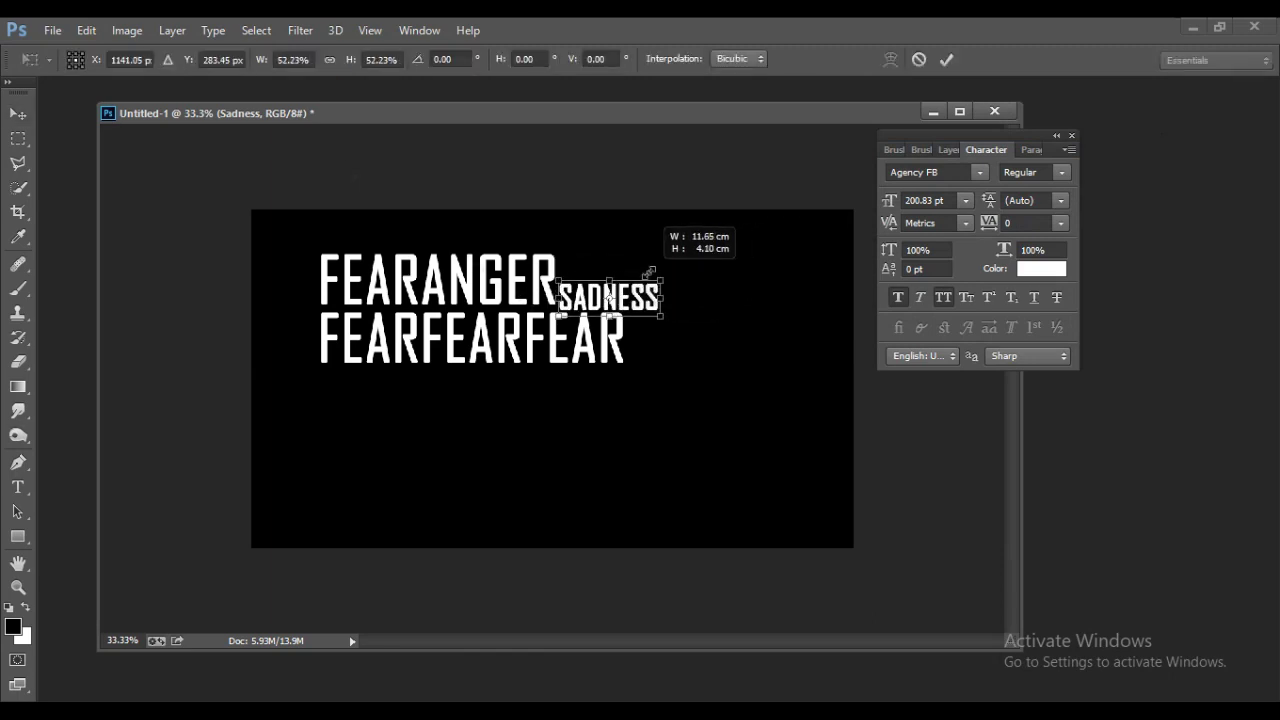
pyautogui.press('Return')
# Select the Anger layer and scale it proportionally up to about 119%
pyautogui.rightClick(482, 288)
pyautogui.click(534, 297)
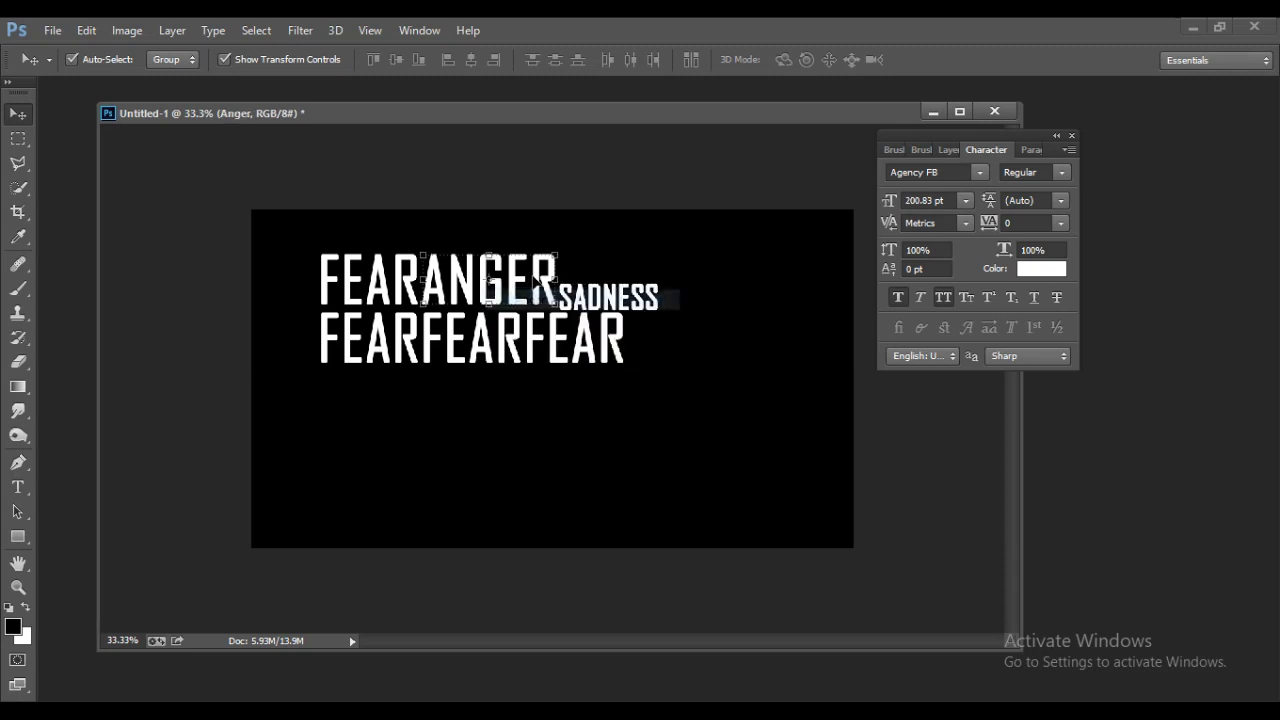
pyautogui.hotkey('ctrl', 't')
pyautogui.moveTo(562, 247); pyautogui.dragTo(584, 224)
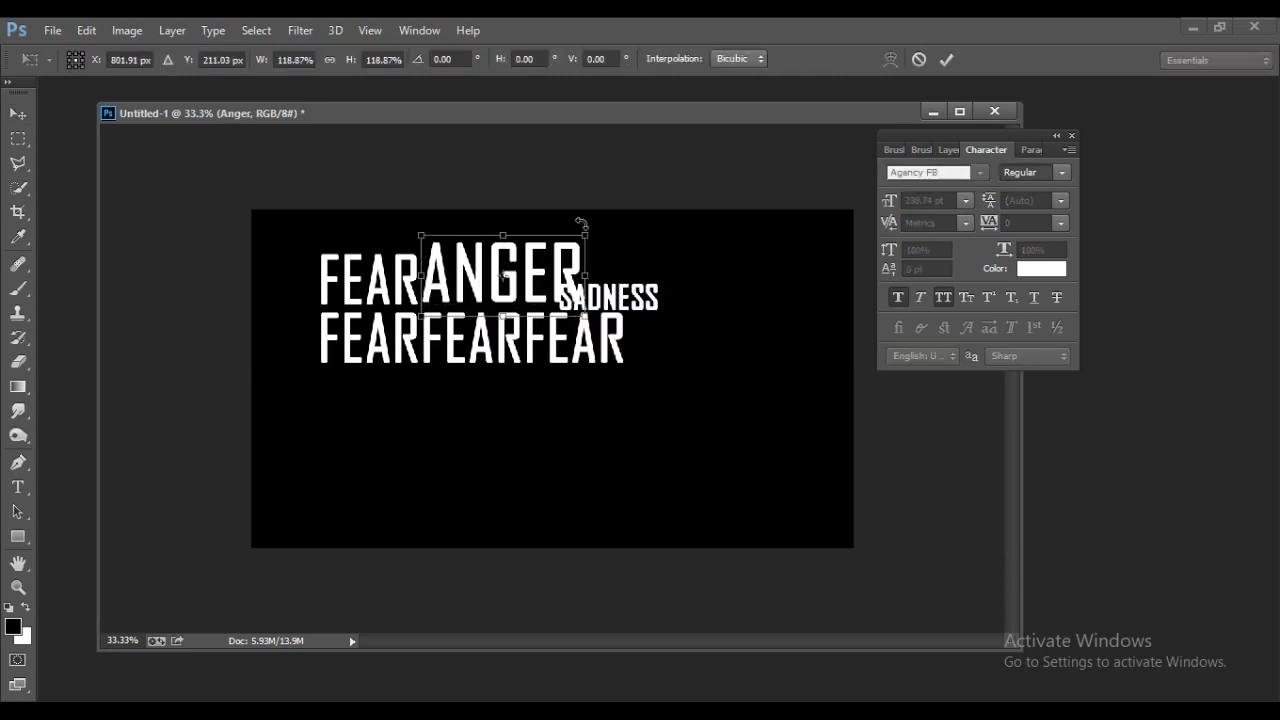
pyautogui.press('Return')
# Enlarge the SADNESS text beside ANGER and move a FEAR copy in the lower row slightly downward
pyautogui.click(620, 300)
pyautogui.hotkey('ctrl', 't')
pyautogui.moveTo(660, 283); pyautogui.dragTo(688, 252)
pyautogui.press('Return')
pyautogui.moveTo(428, 325); pyautogui.dragTo(432, 356)
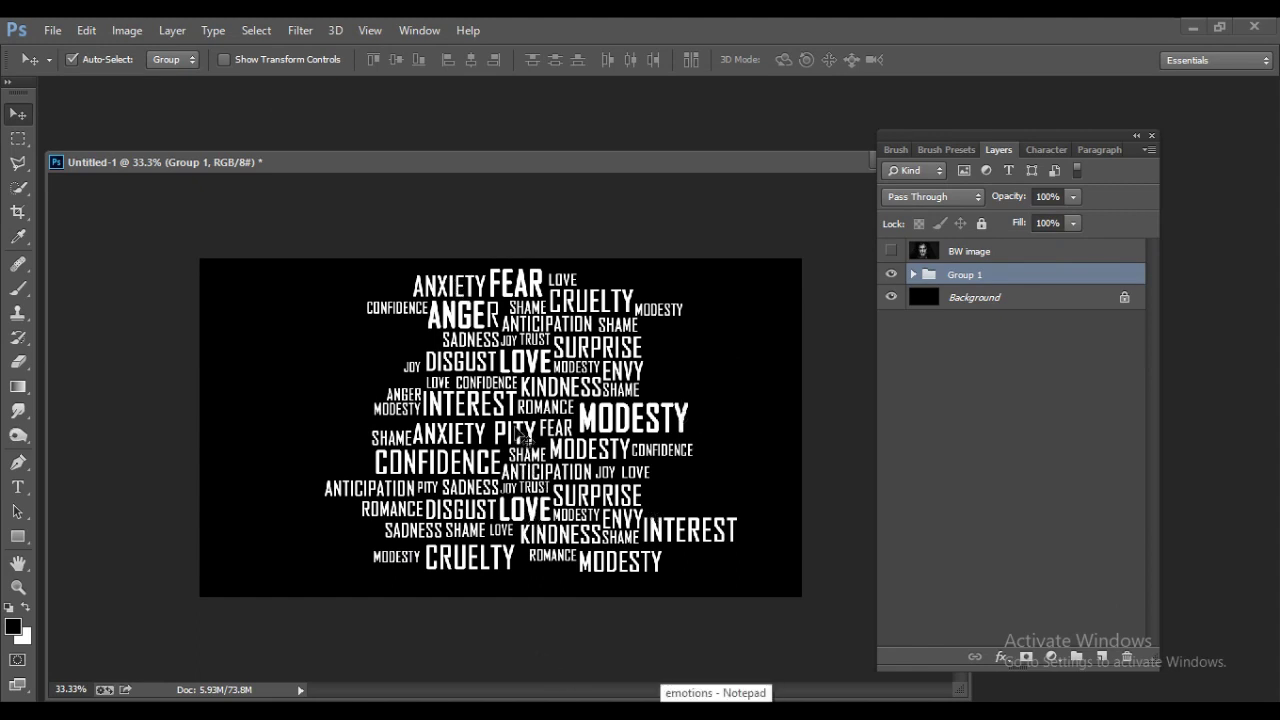
# Shift the Group 1 word cloud slightly left and compare its position with the portrait by showing and hiding BW image
pyautogui.moveTo(452, 374); pyautogui.dragTo(424, 373)
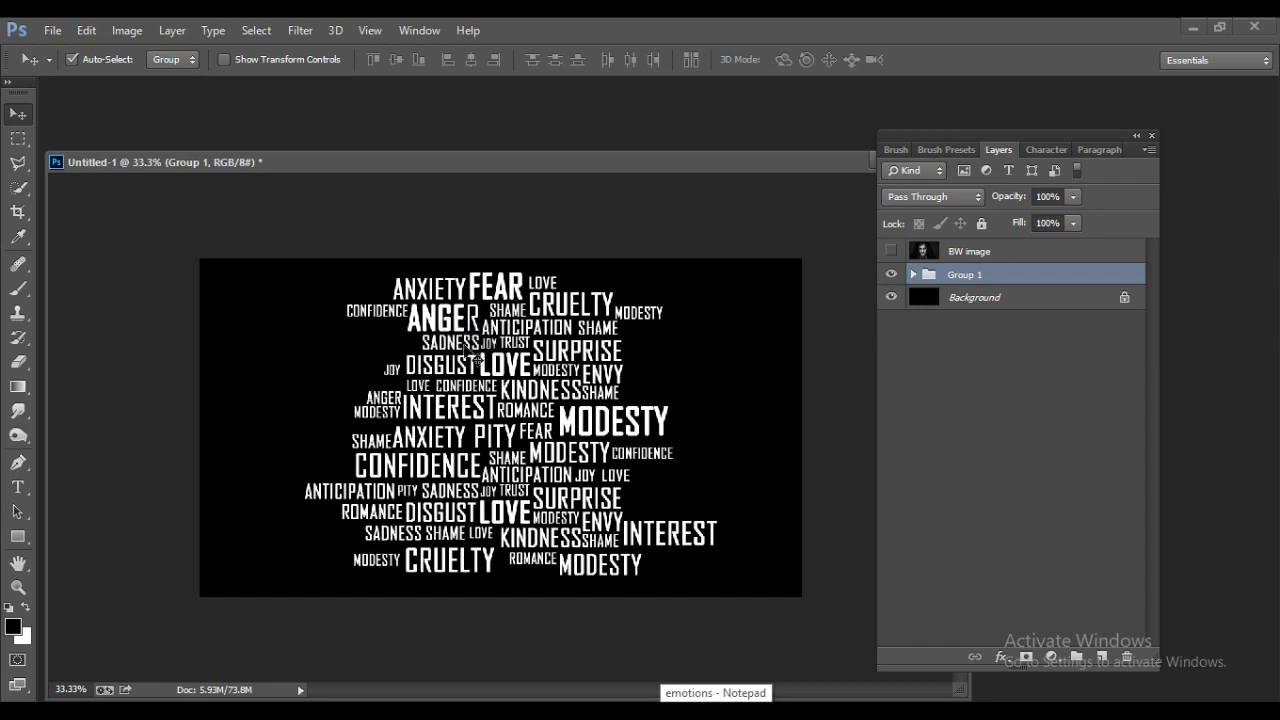
pyautogui.click(891, 251)
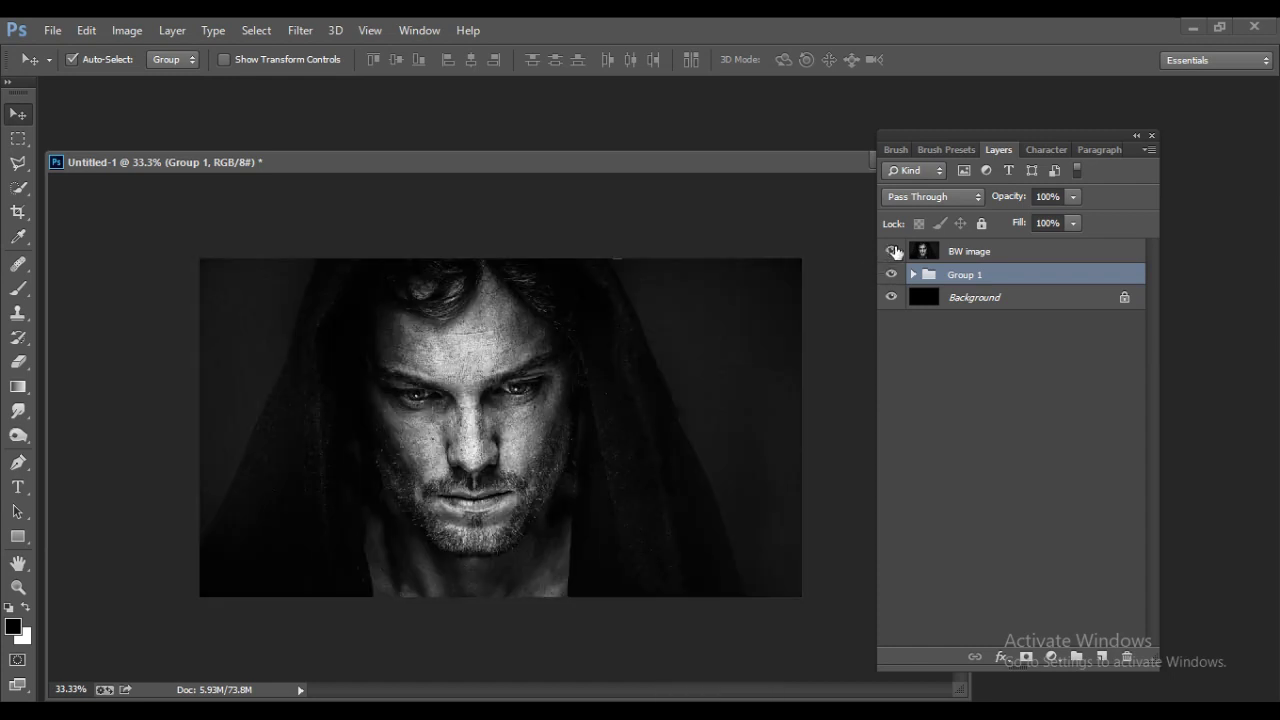
pyautogui.click(893, 251)
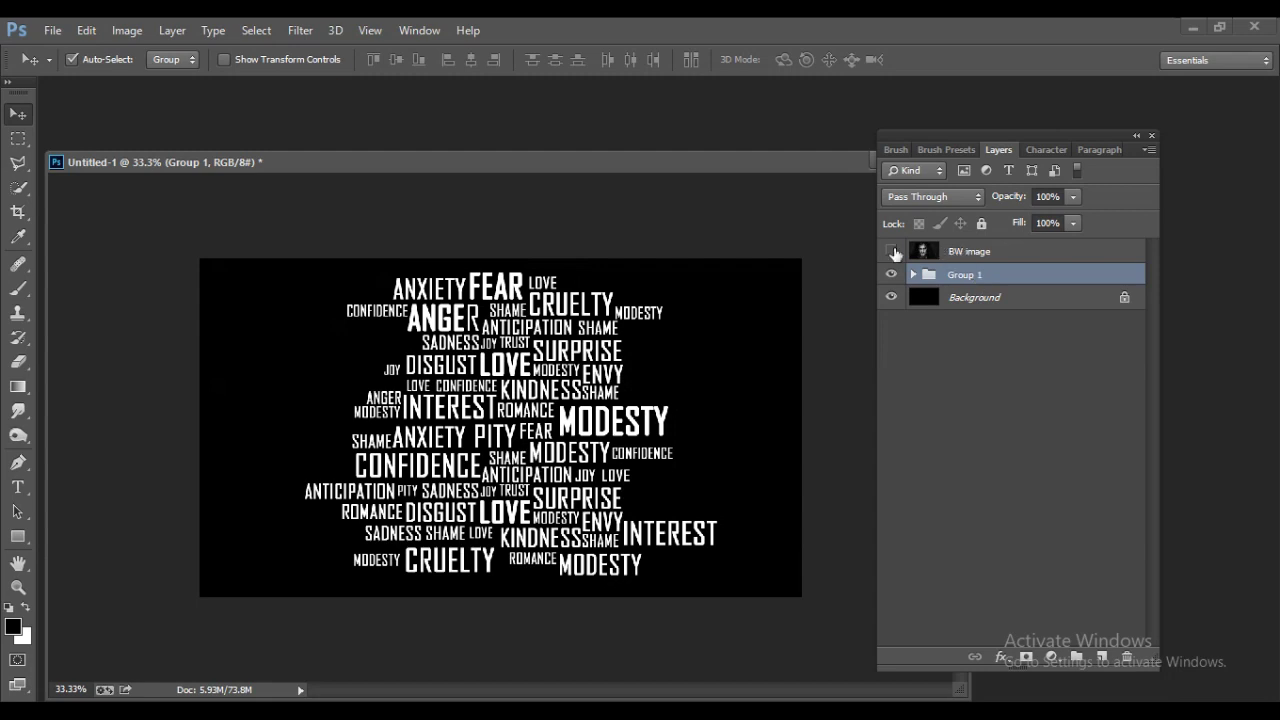
# Show the BW image layer and lower its opacity to 69%
pyautogui.click(891, 251)
pyautogui.click(965, 251)
pyautogui.moveTo(1020, 196); pyautogui.dragTo(982, 197)
# Turn off Auto-Select and transform controls, and move Group 1 left so the words sit over the man's face
pyautogui.click(965, 274)
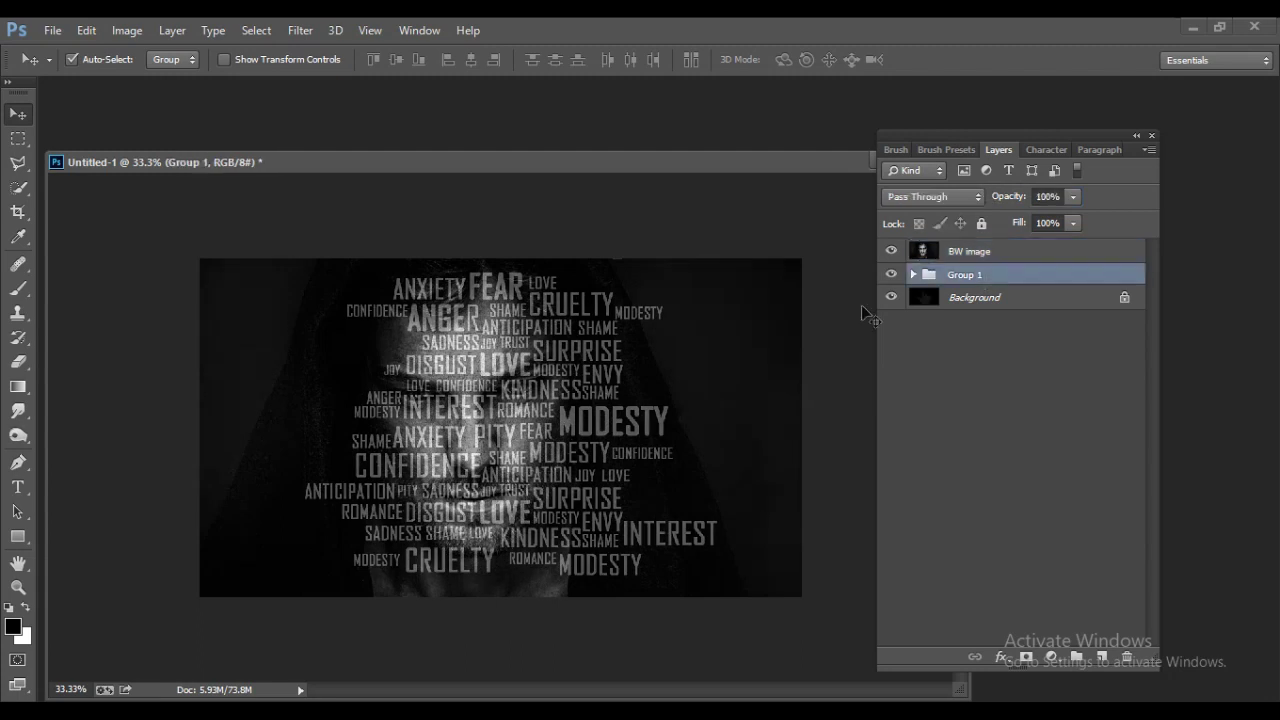
pyautogui.click(71, 59)
pyautogui.moveTo(44, 237); pyautogui.dragTo(4, 232)
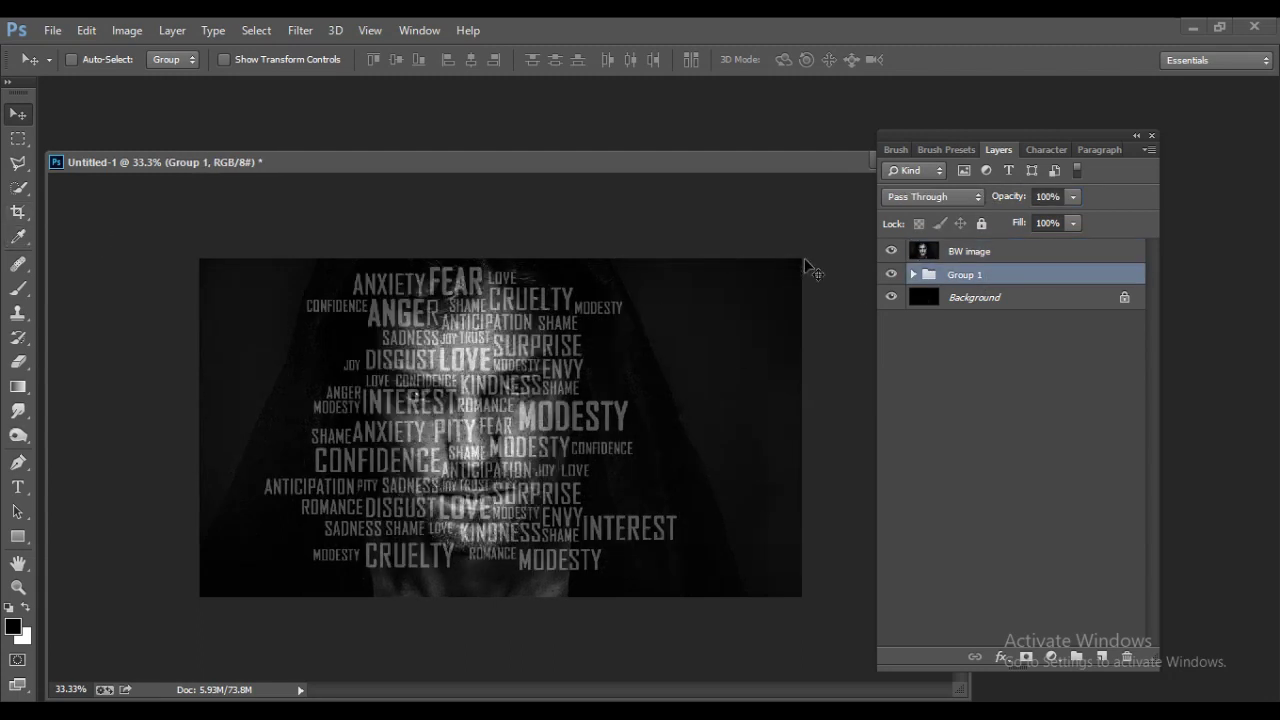
# Rename the Group 1 word cloud group as typo
pyautogui.doubleClick(963, 276)
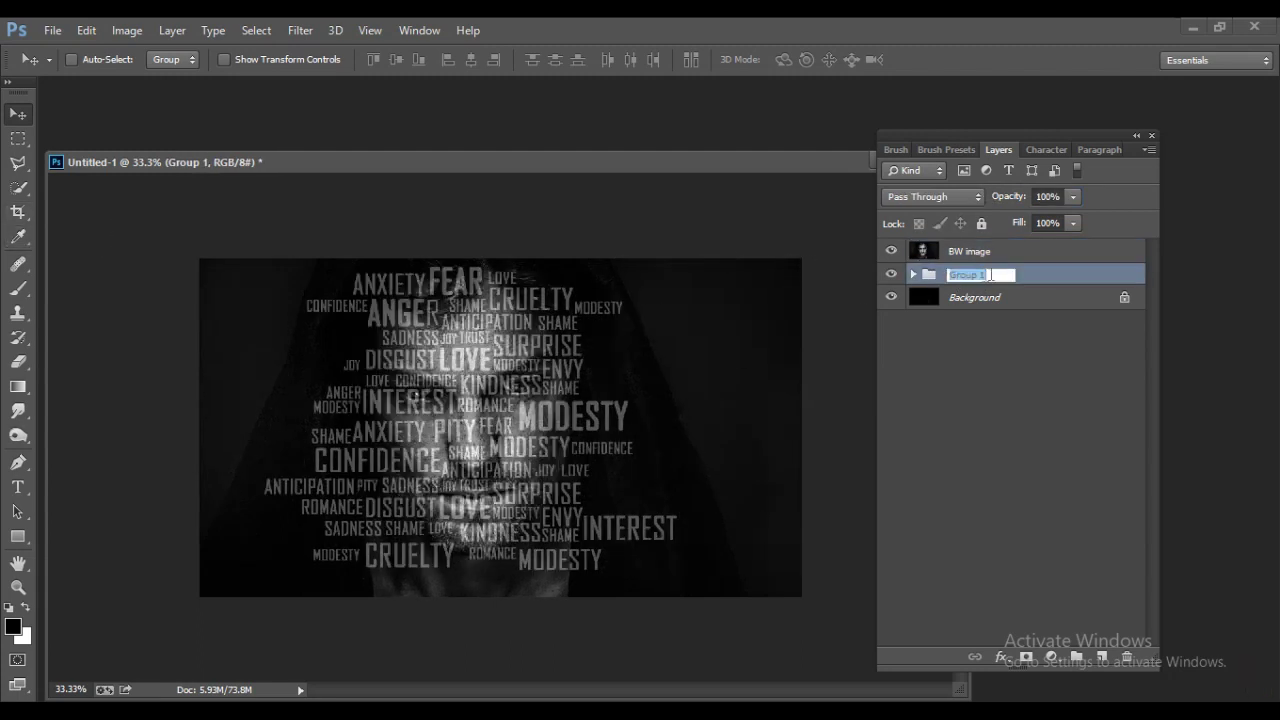
pyautogui.write('typo')
pyautogui.click(949, 352)
# Nudge the typo group slightly down and left over the face, then hide it and select the BW image layer
pyautogui.click(968, 280)
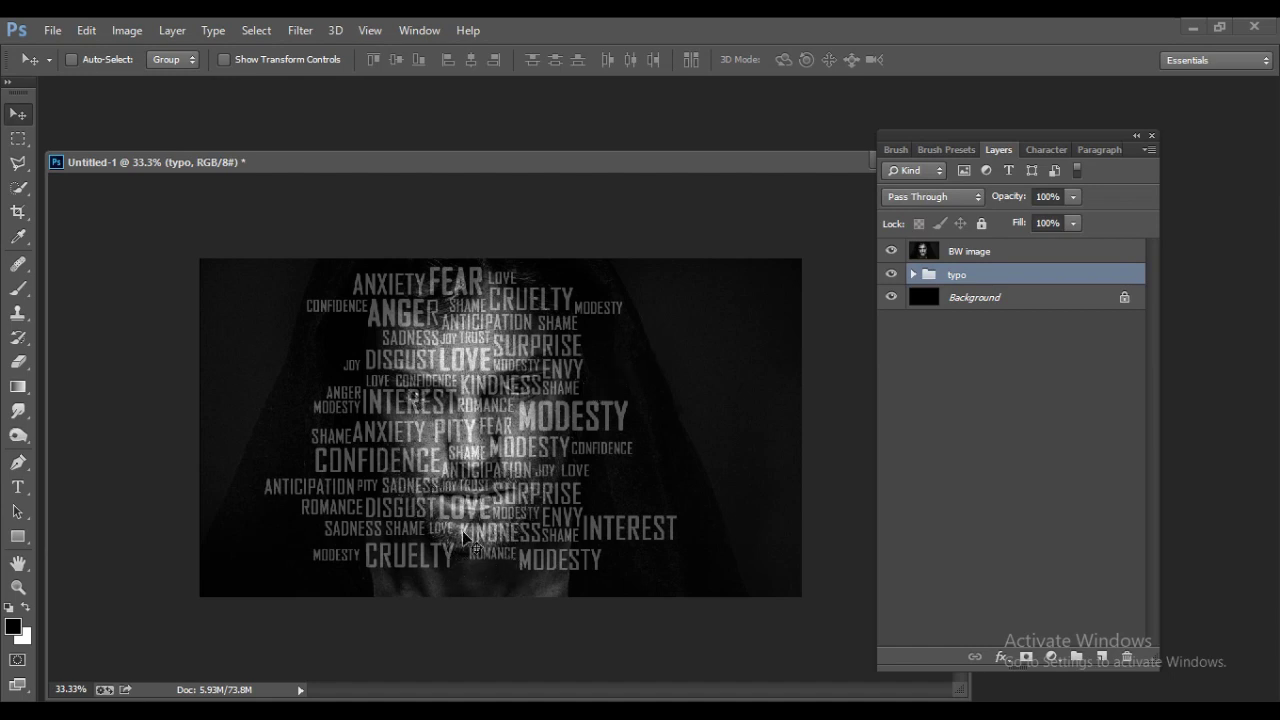
pyautogui.moveTo(447, 350); pyautogui.dragTo(445, 353)
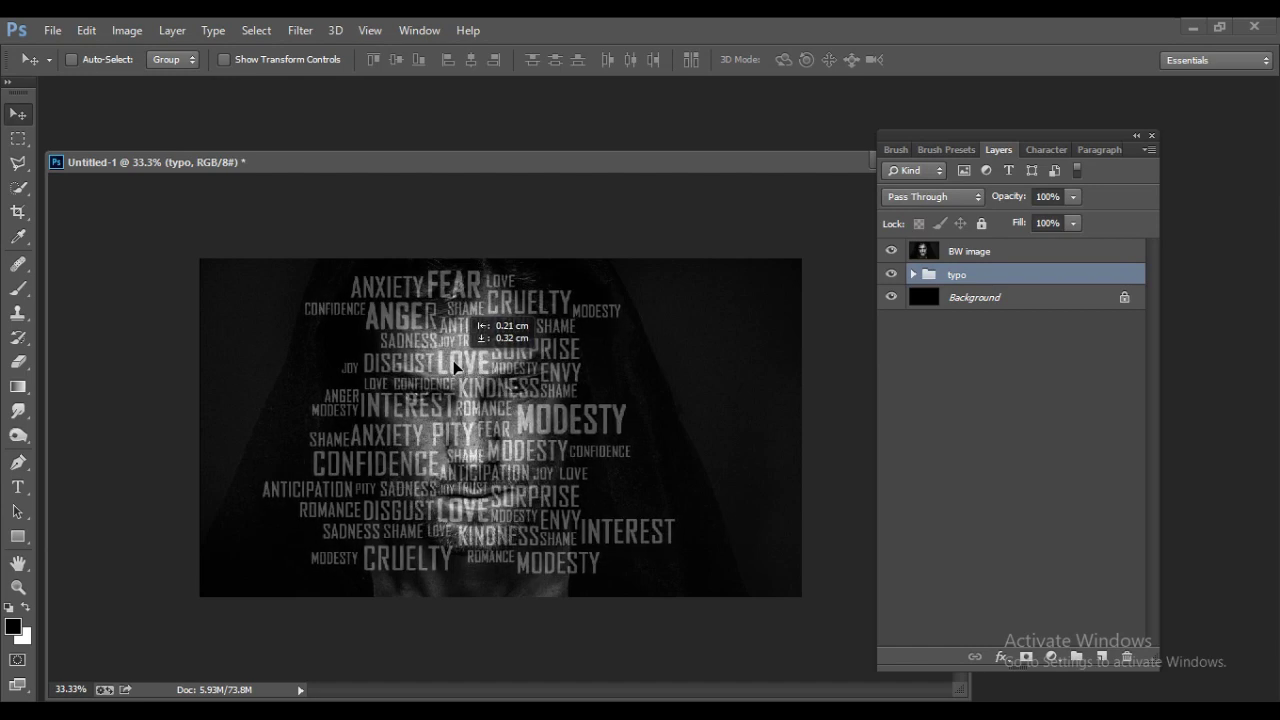
pyautogui.click(891, 274)
pyautogui.click(985, 258)
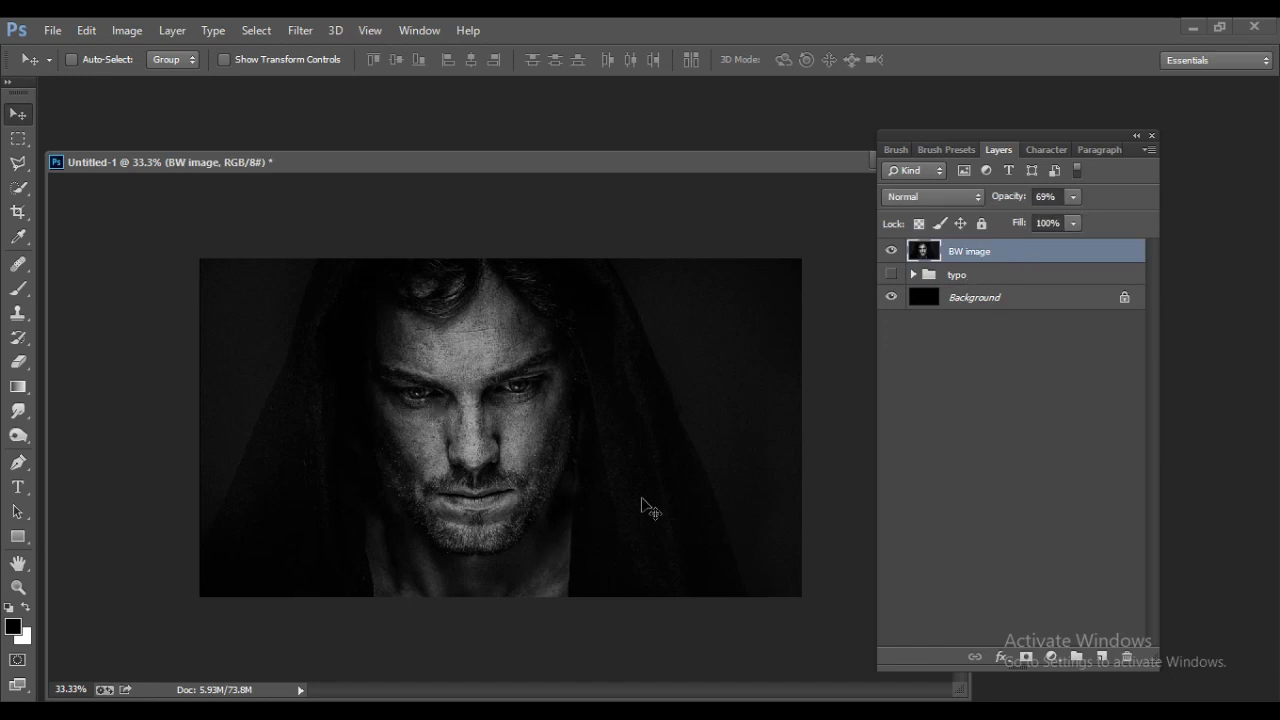
# Duplicate the BW image layer and rename the copy as disp
pyautogui.rightClick(1039, 259)
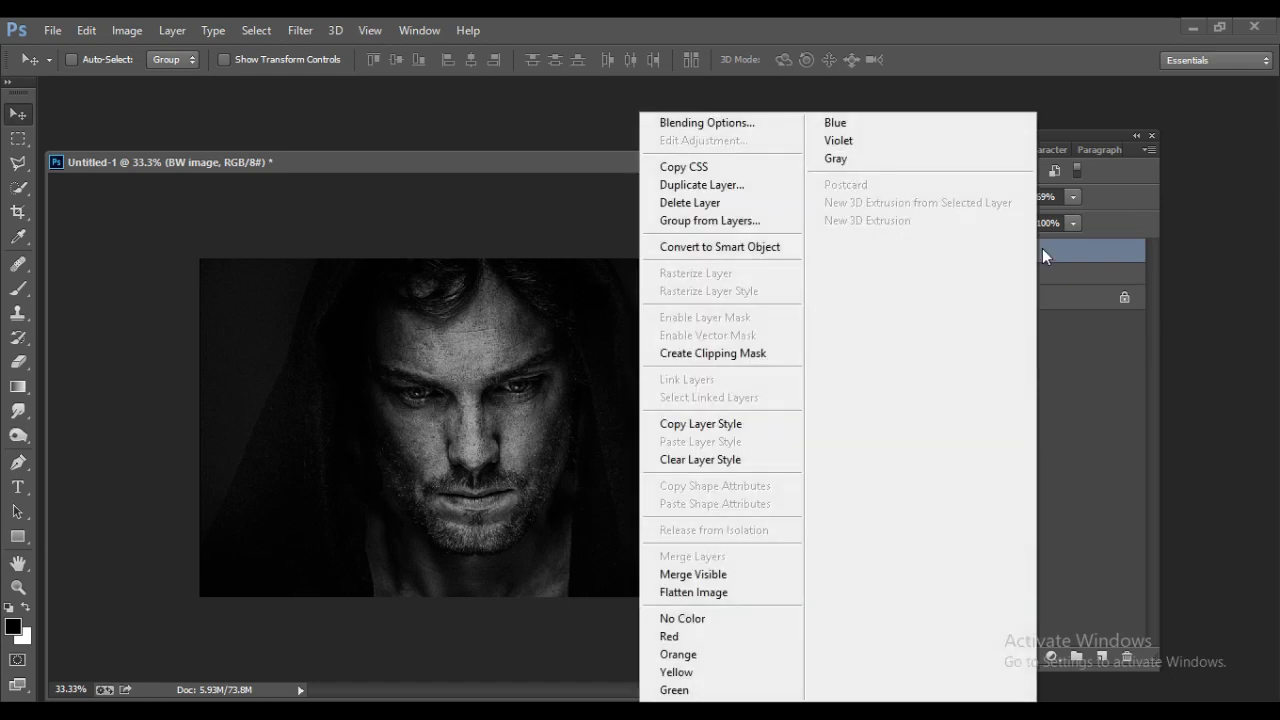
pyautogui.click(736, 186)
pyautogui.click(802, 229)
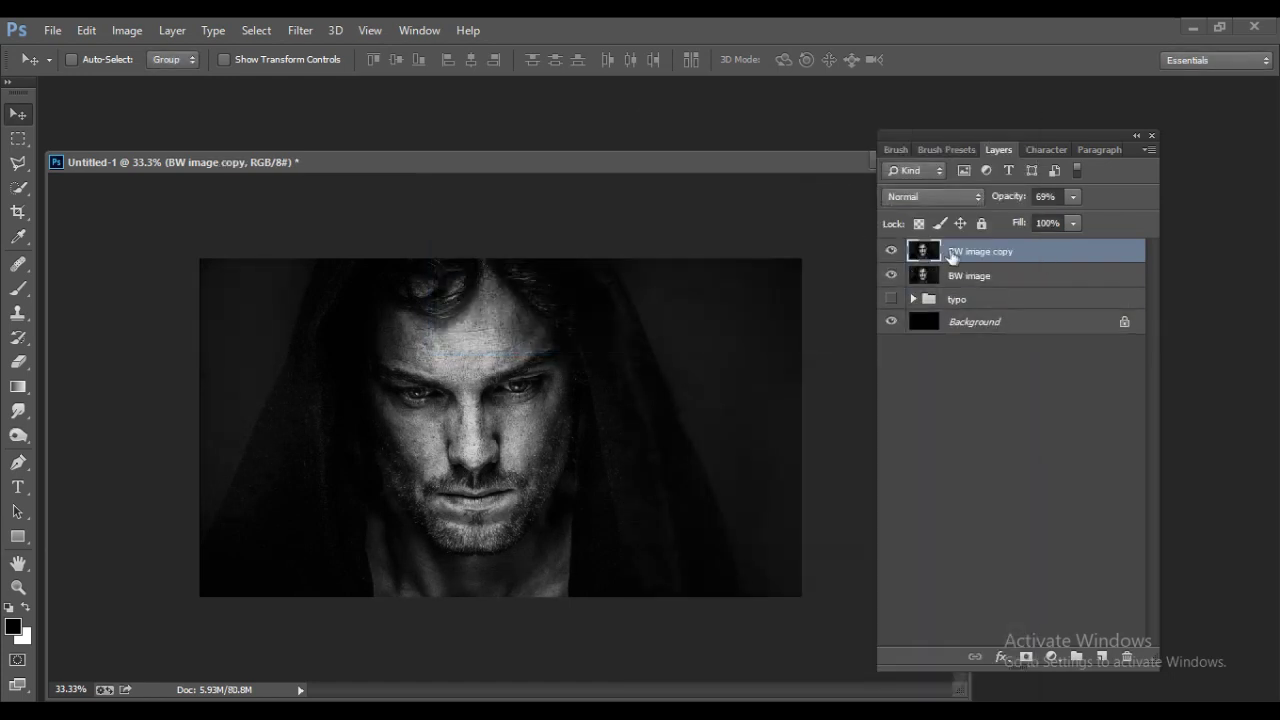
pyautogui.doubleClick(964, 252)
pyautogui.write('disp')
pyautogui.click(1016, 340)
pyautogui.click(972, 256)
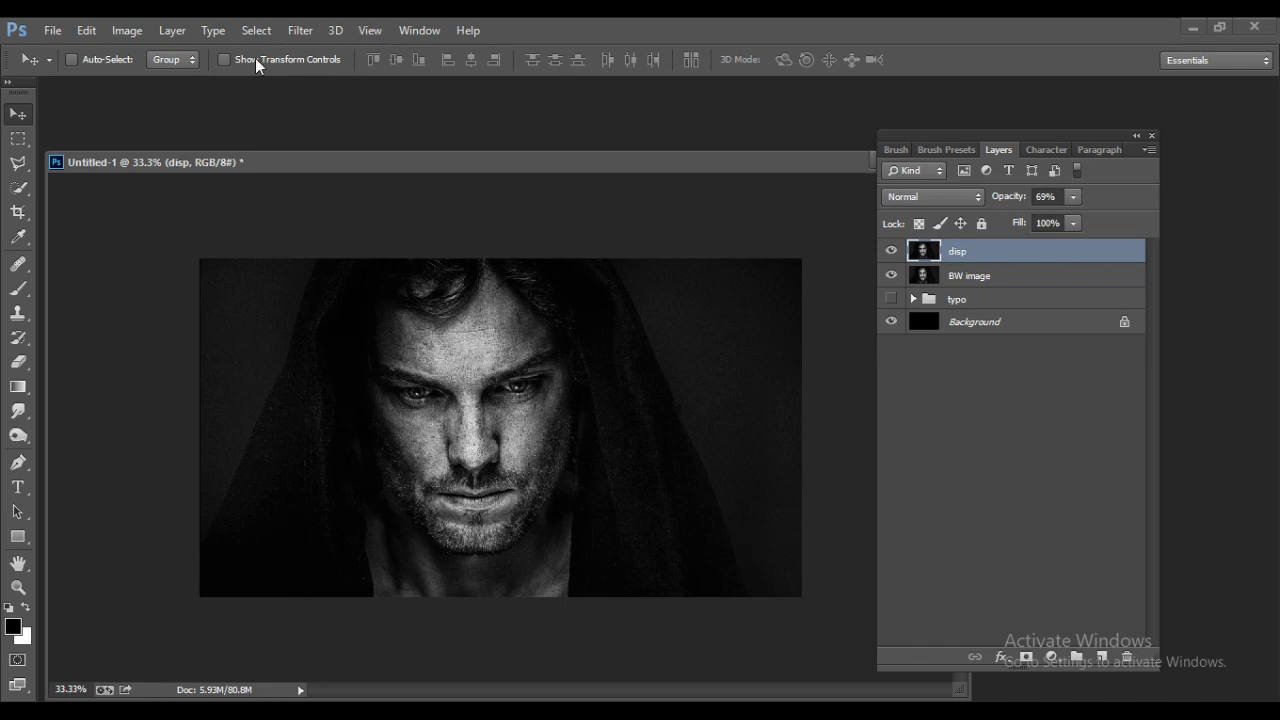
# Apply a Gaussian Blur with a radius of 19.6 pixels to the disp layer
pyautogui.click(301, 30)
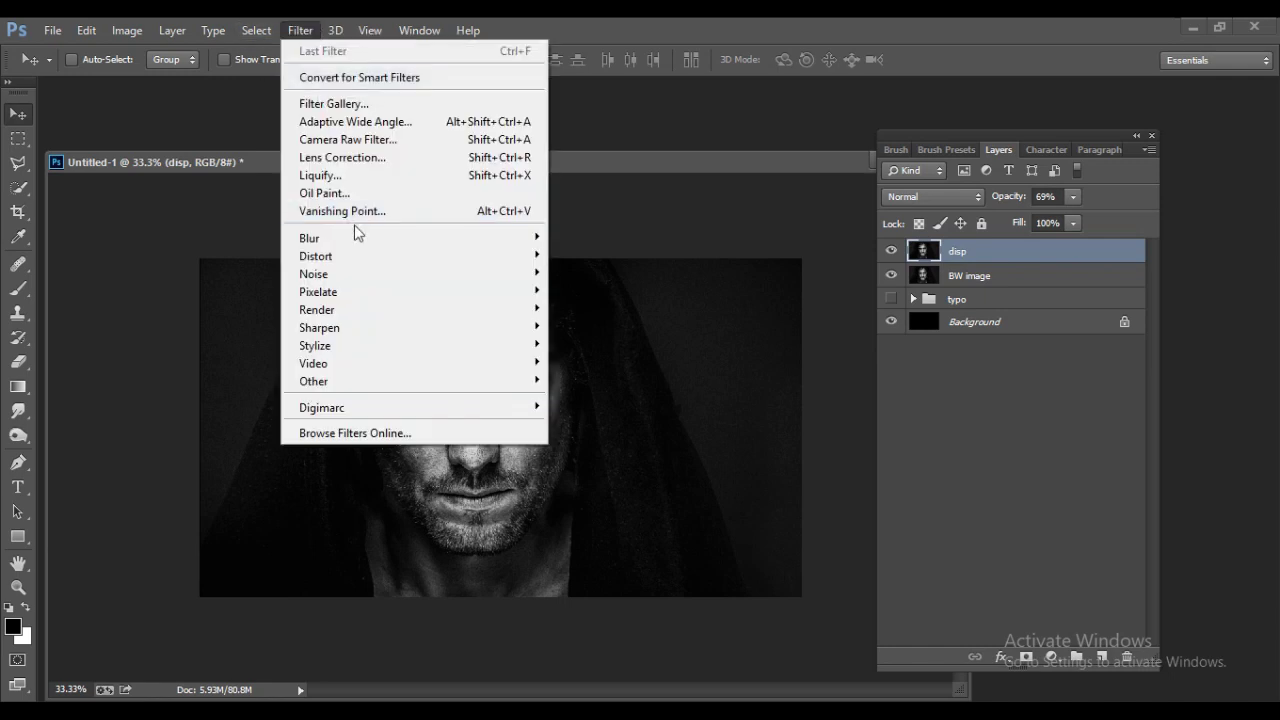
pyautogui.moveTo(360, 240)
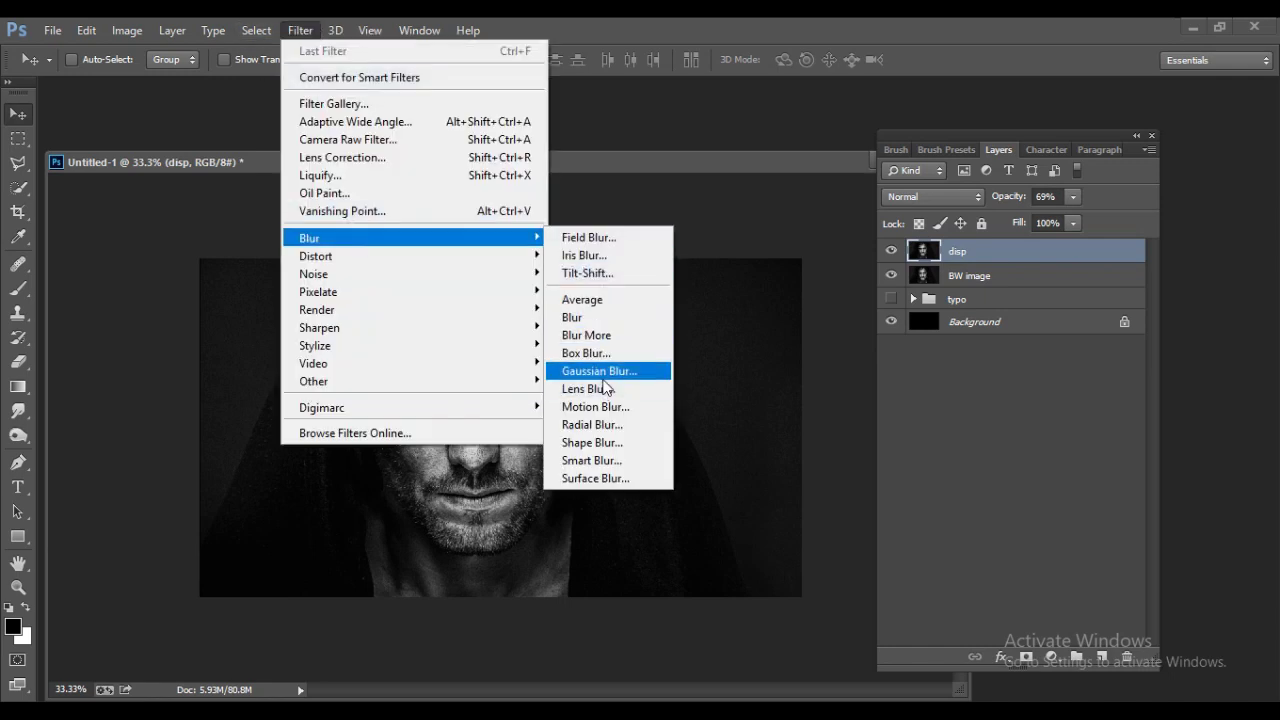
pyautogui.click(600, 369)
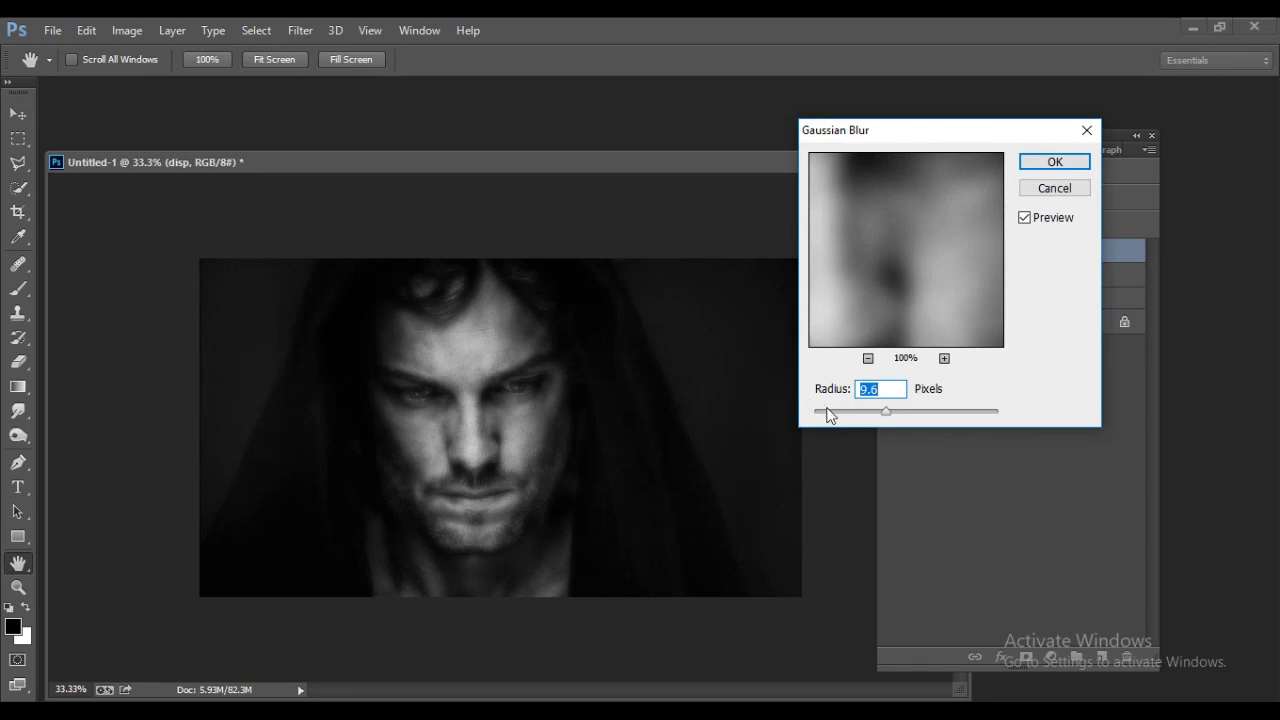
pyautogui.moveTo(886, 410); pyautogui.dragTo(895, 411)
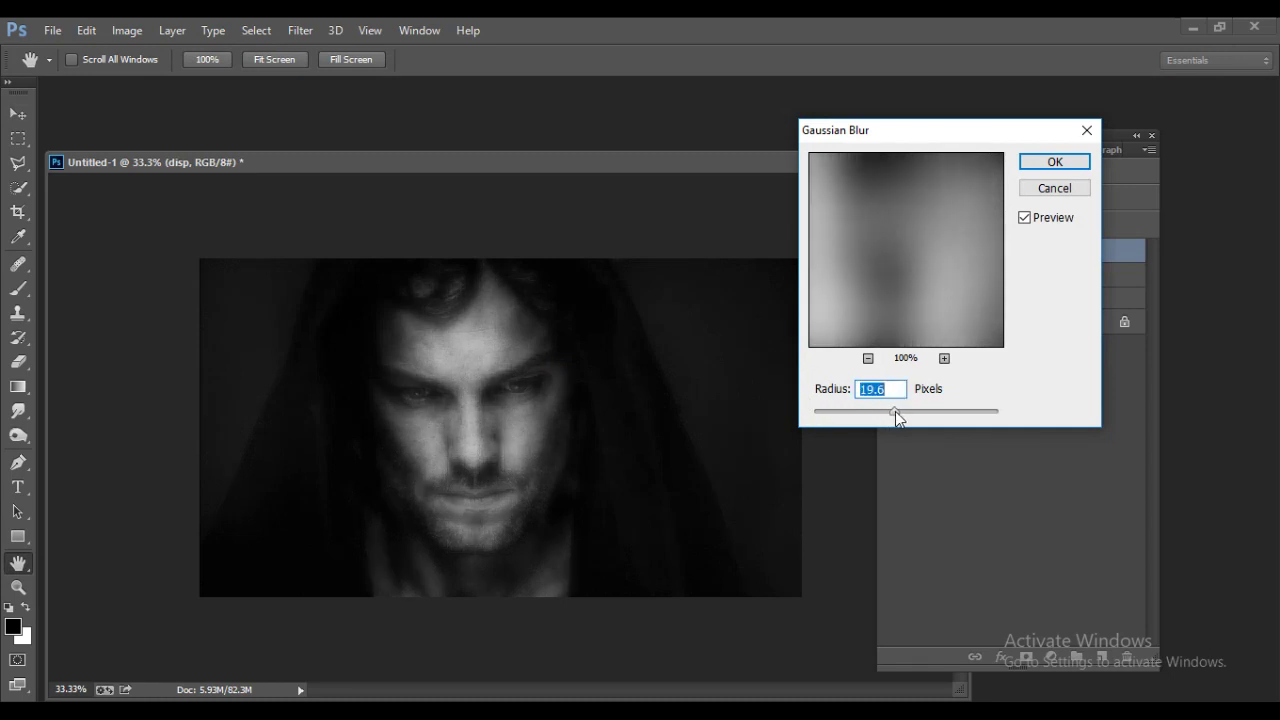
pyautogui.click(1055, 165)
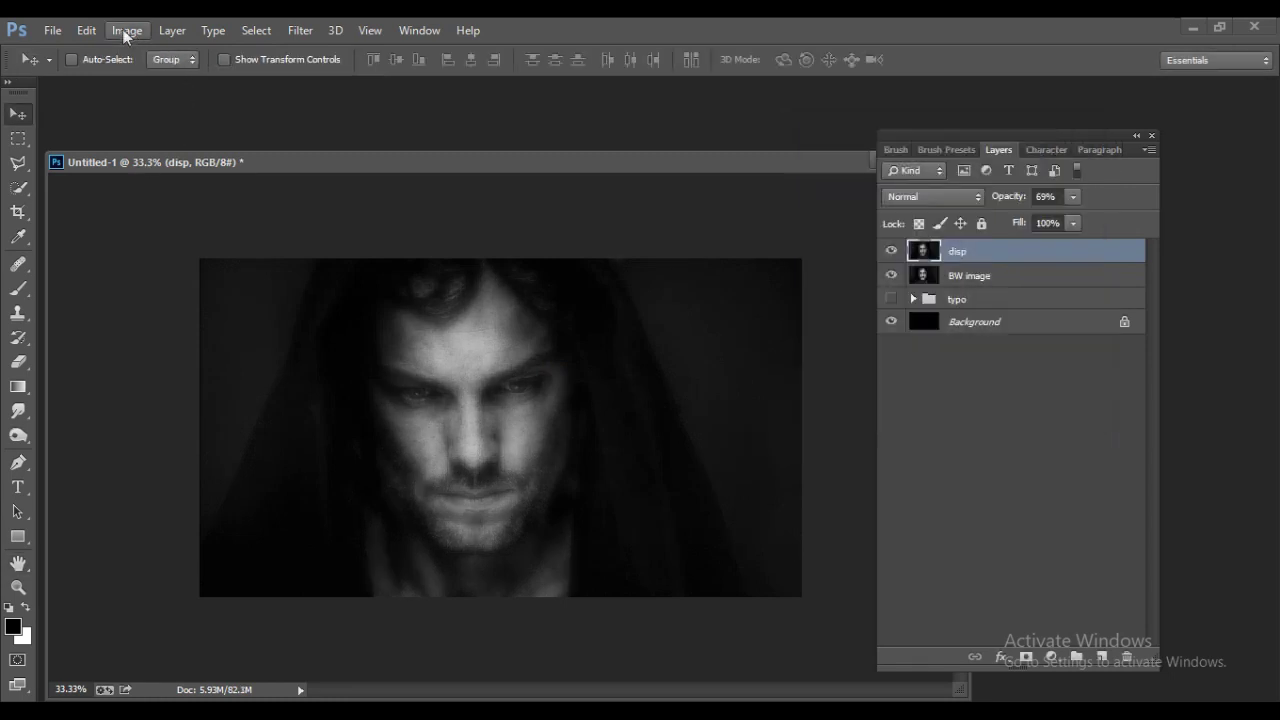
# Brighten the blurred disp layer with a Levels adjustment by lowering the white input level
pyautogui.click(127, 30)
pyautogui.moveTo(188, 84)
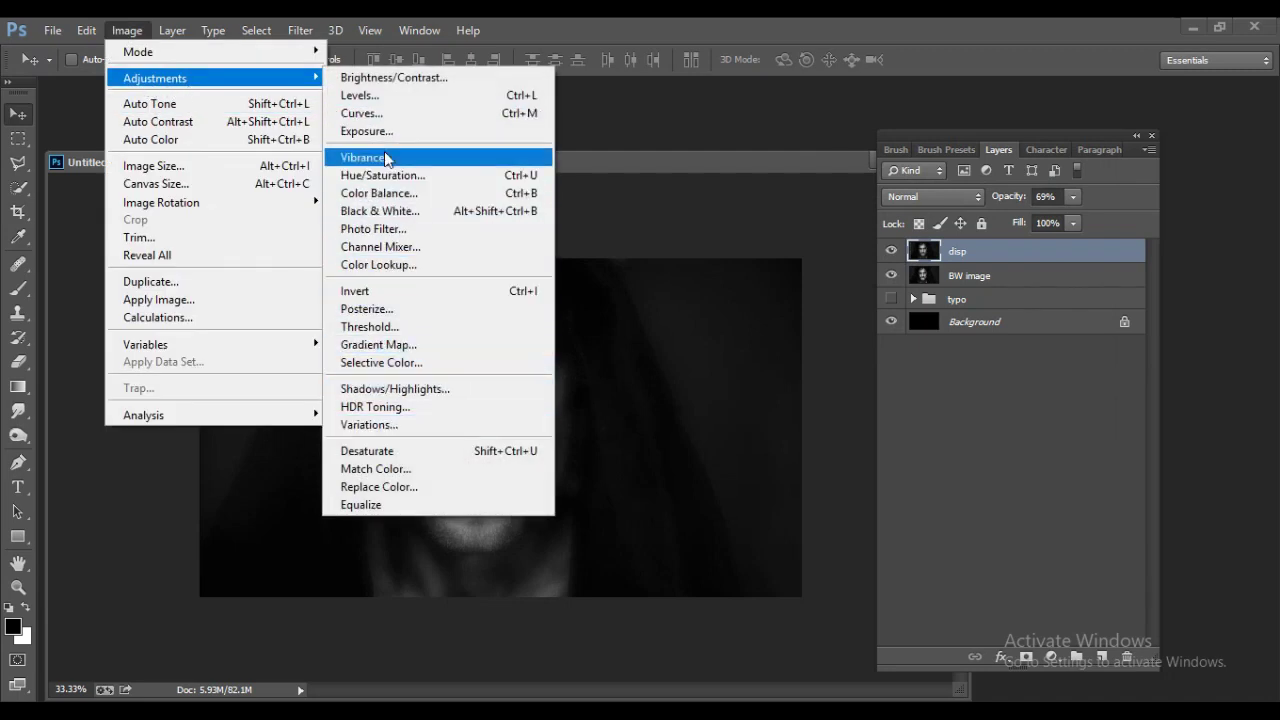
pyautogui.click(392, 96)
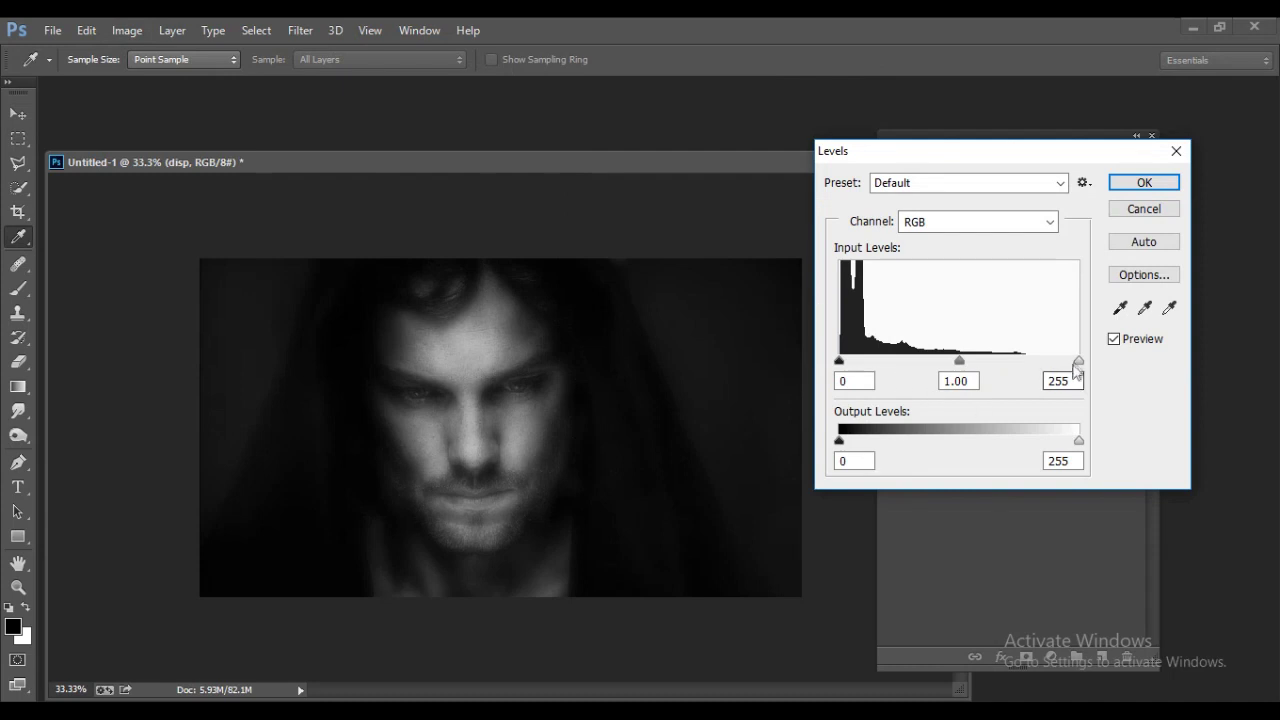
pyautogui.moveTo(1077, 360); pyautogui.dragTo(1041, 364)
pyautogui.click(1144, 182)
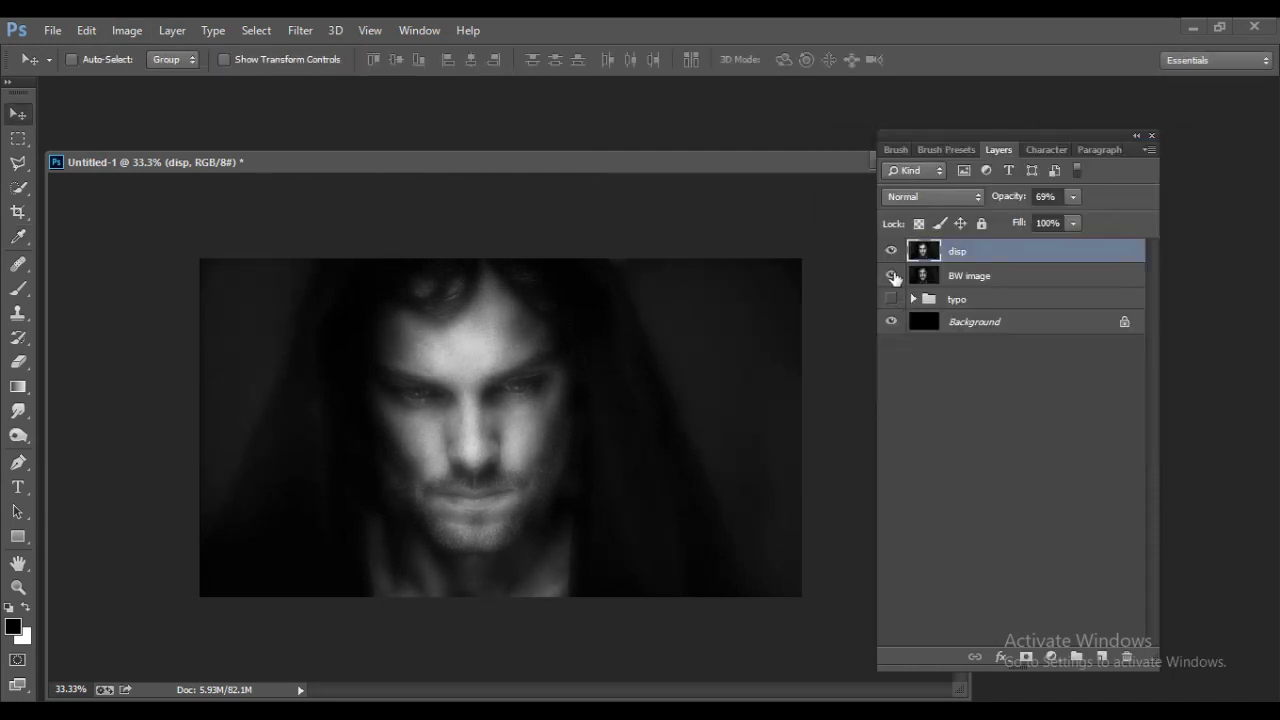
# Hide the BW image layer and darken disp with Levels, setting the black input to 22 and the midtones to 0.87
pyautogui.click(891, 276)
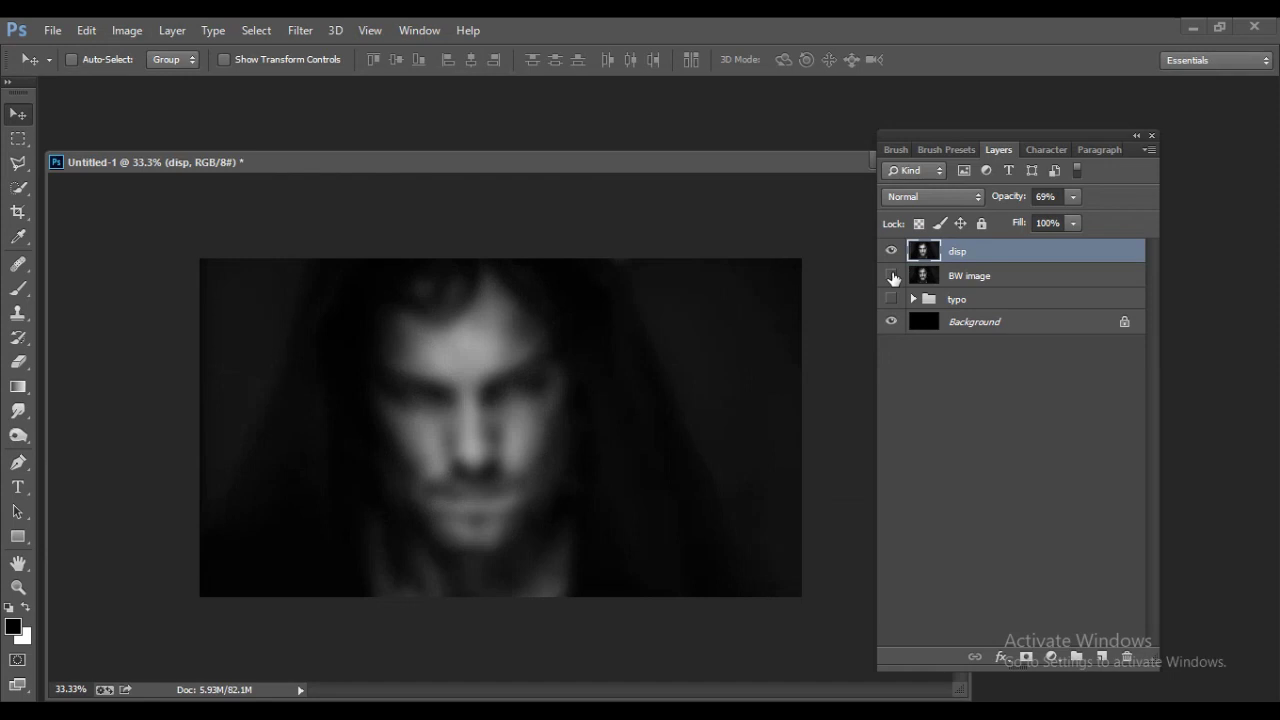
pyautogui.click(127, 30)
pyautogui.moveTo(143, 75)
pyautogui.click(355, 94)
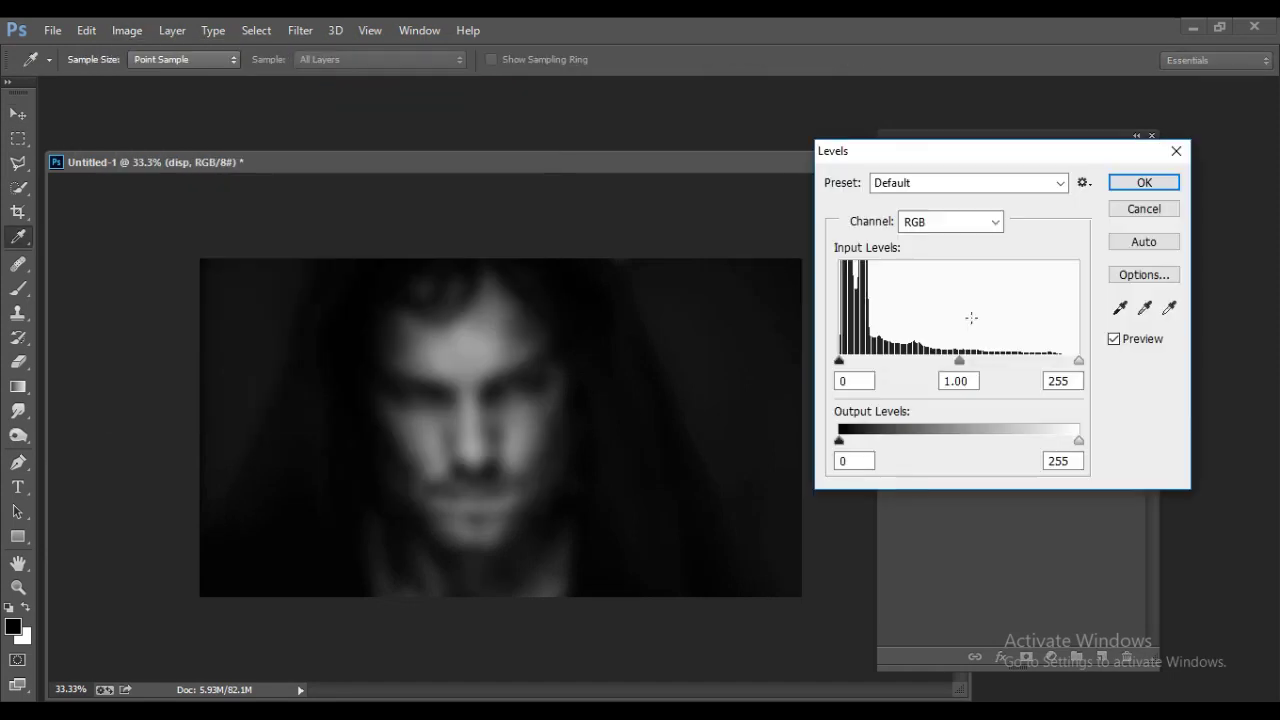
pyautogui.moveTo(843, 364); pyautogui.dragTo(860, 356)
pyautogui.moveTo(969, 362); pyautogui.dragTo(979, 360)
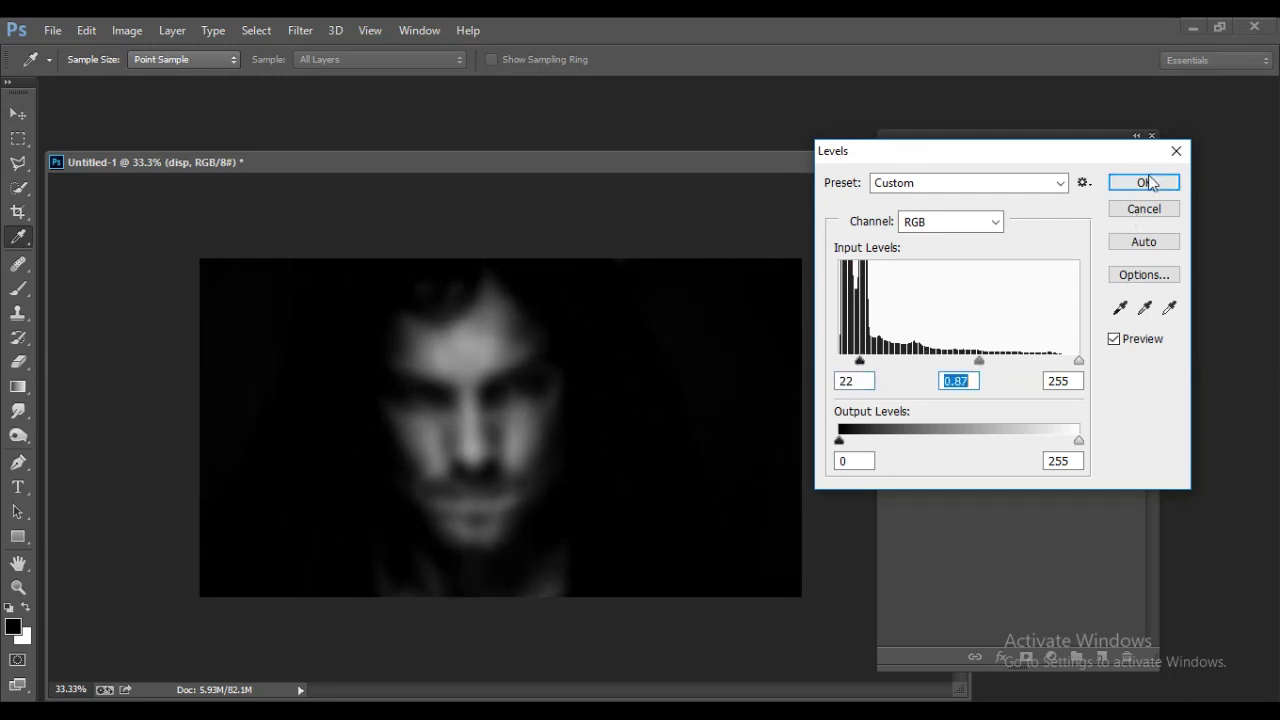
pyautogui.click(1144, 182)
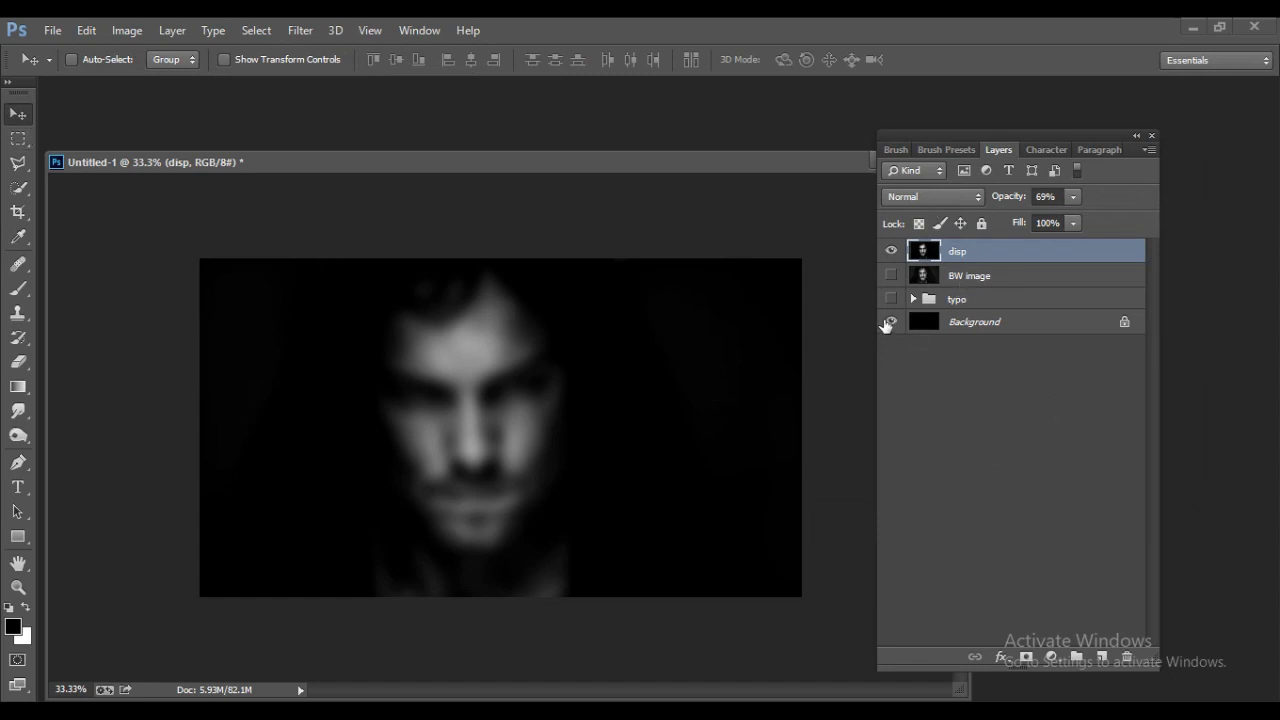
# Save the document as a Photoshop file named displacement eff in folder 5, with Maximize Compatibility on
pyautogui.click(53, 30)
pyautogui.click(99, 254)
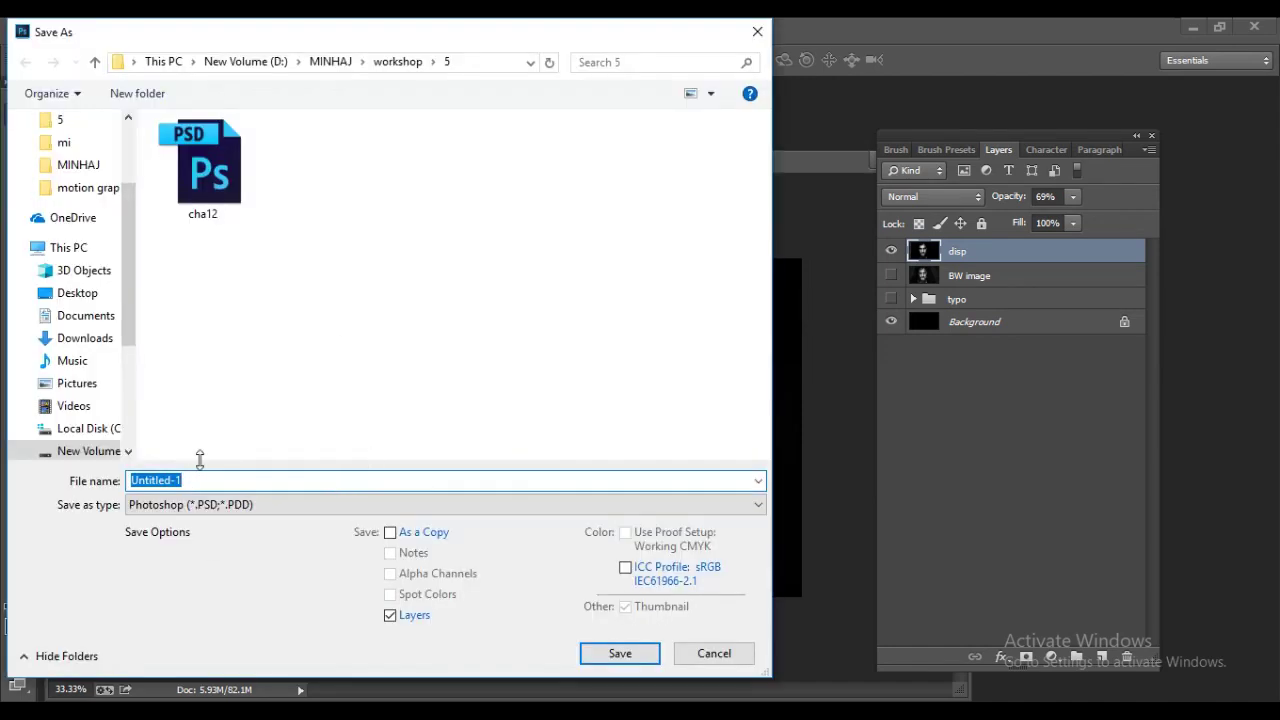
pyautogui.write('displacement')
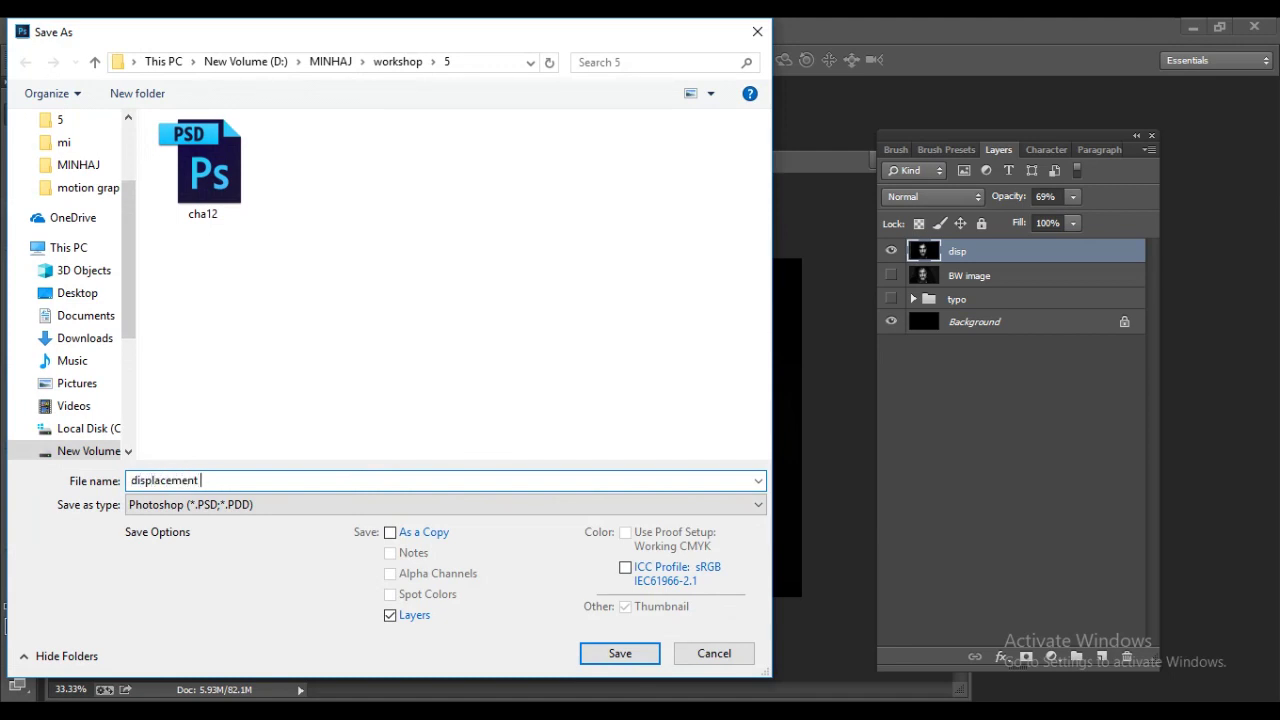
pyautogui.write(' eff')
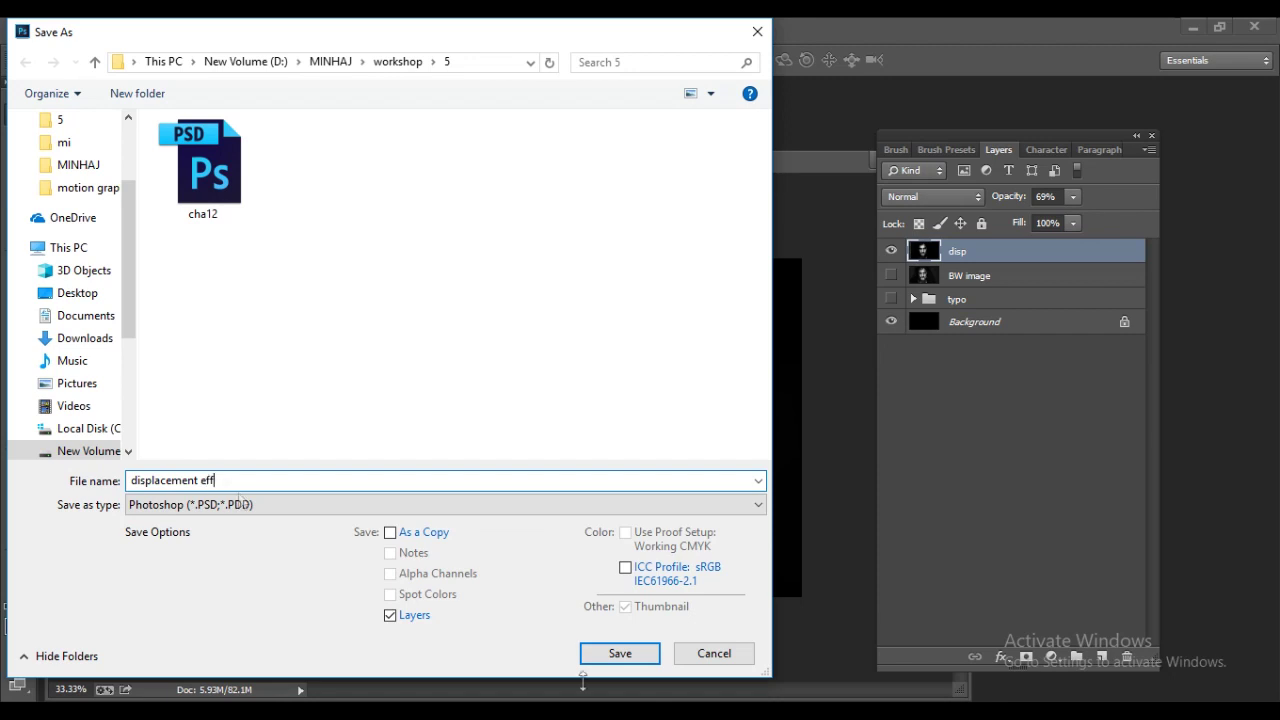
pyautogui.click(628, 656)
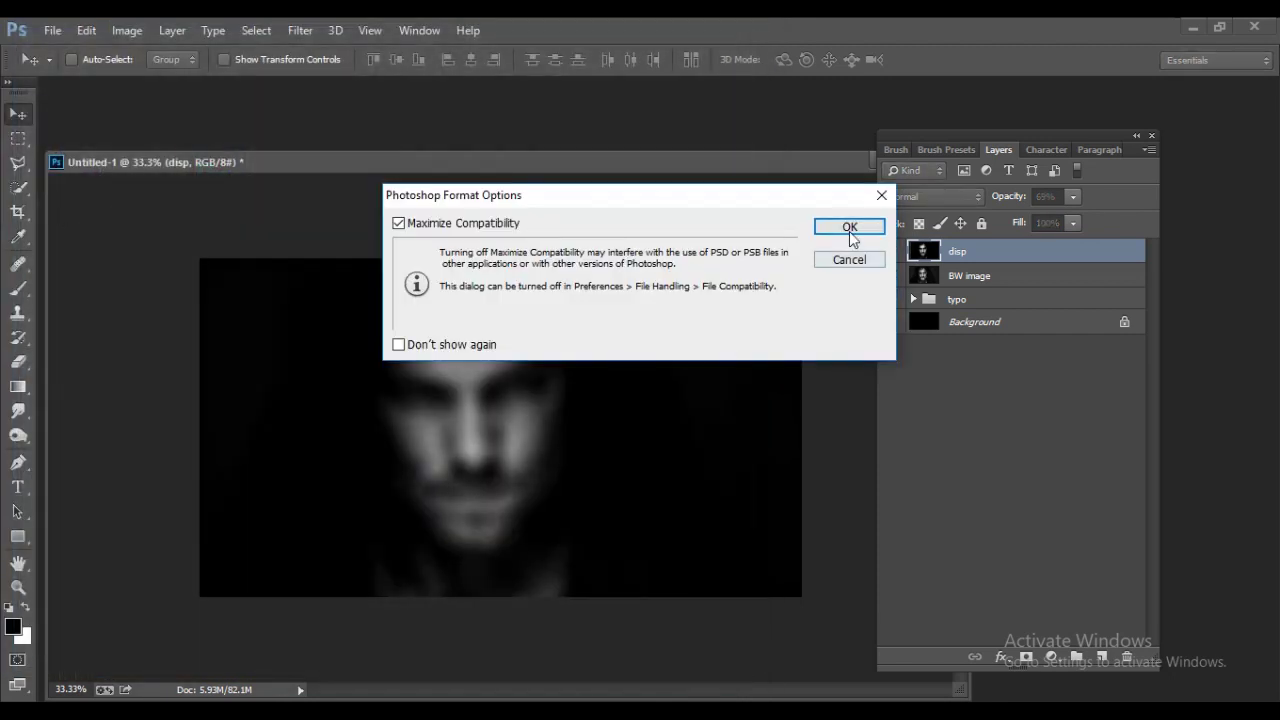
pyautogui.click(846, 225)
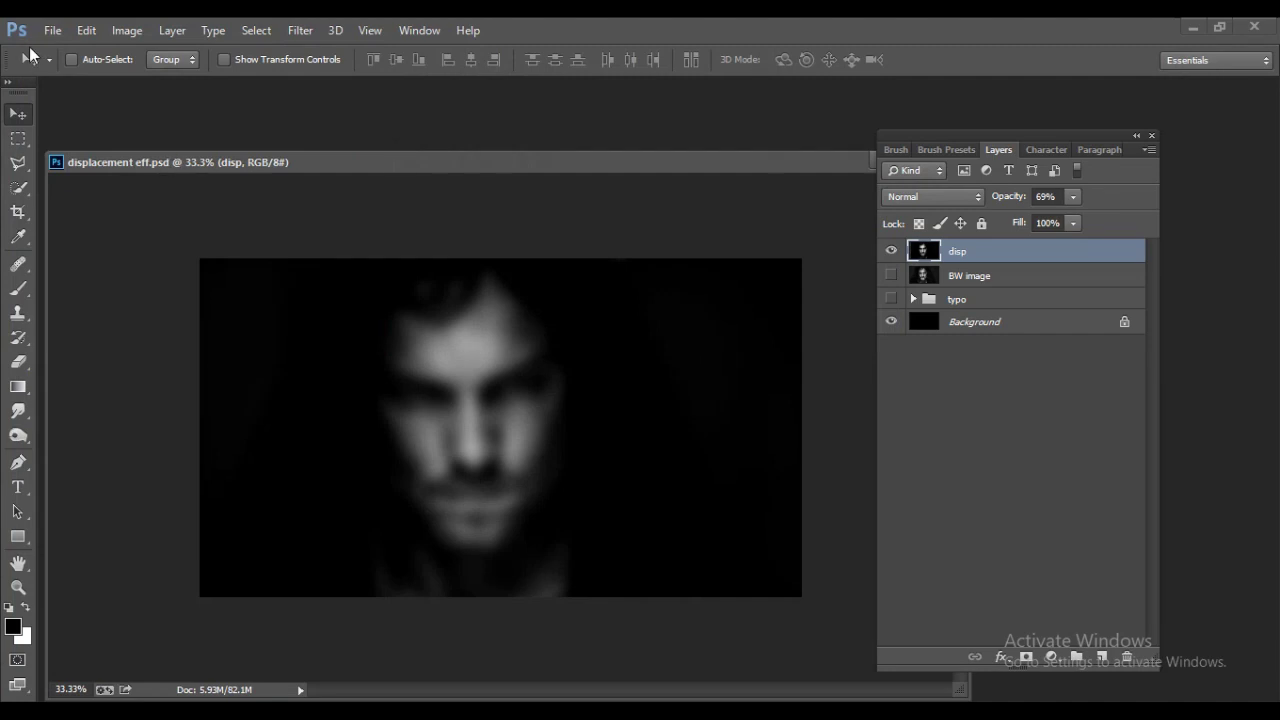
# Save the document again as a separate Photoshop file named final image in the same folder
pyautogui.click(52, 30)
pyautogui.click(134, 254)
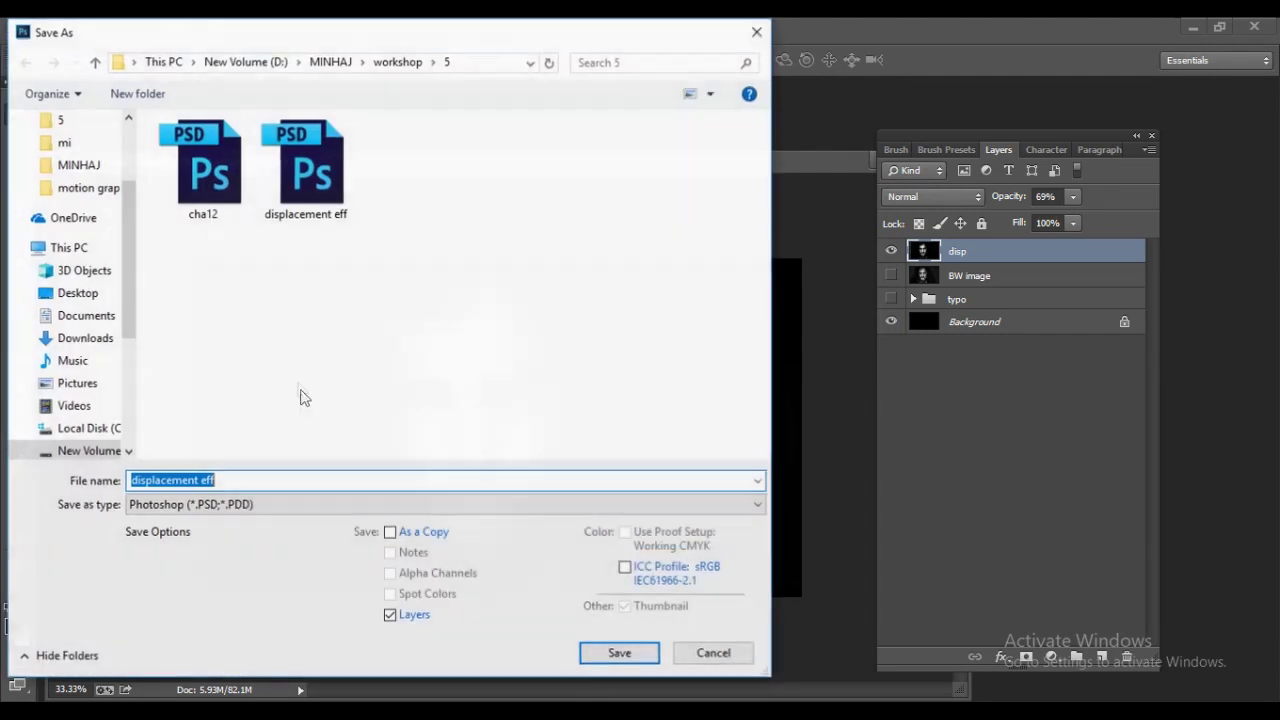
pyautogui.write('final image')
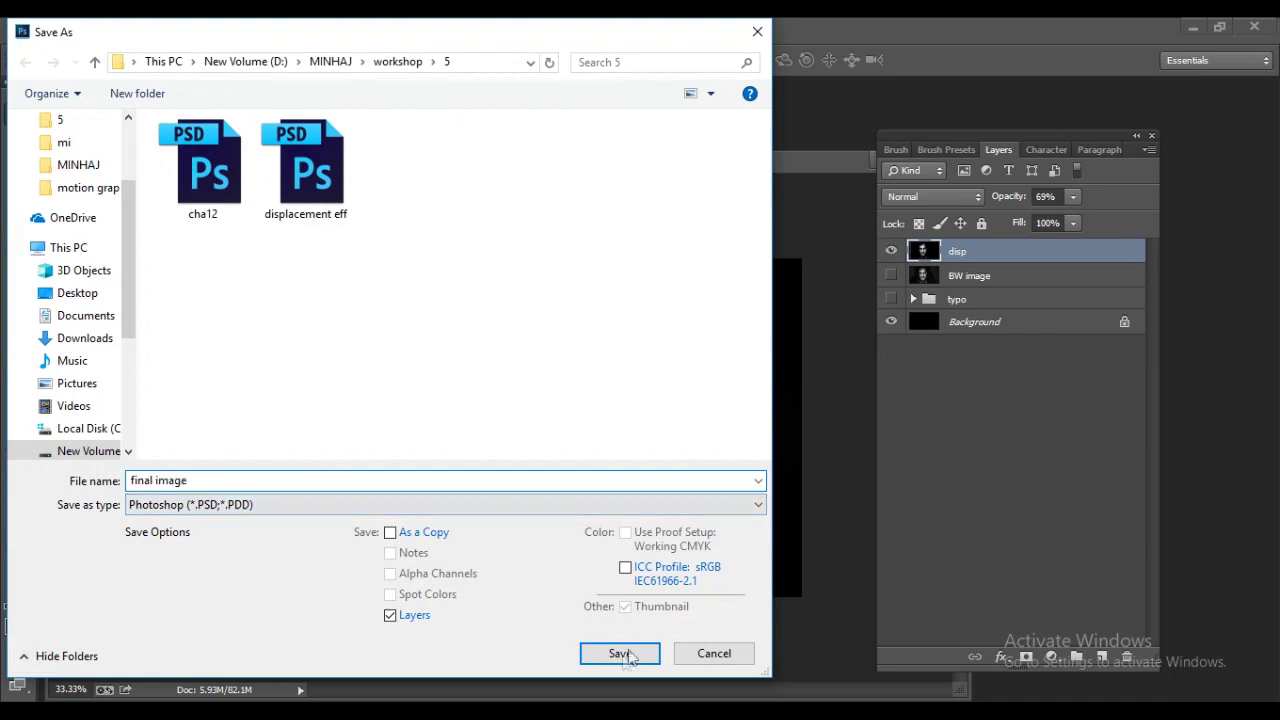
pyautogui.click(625, 655)
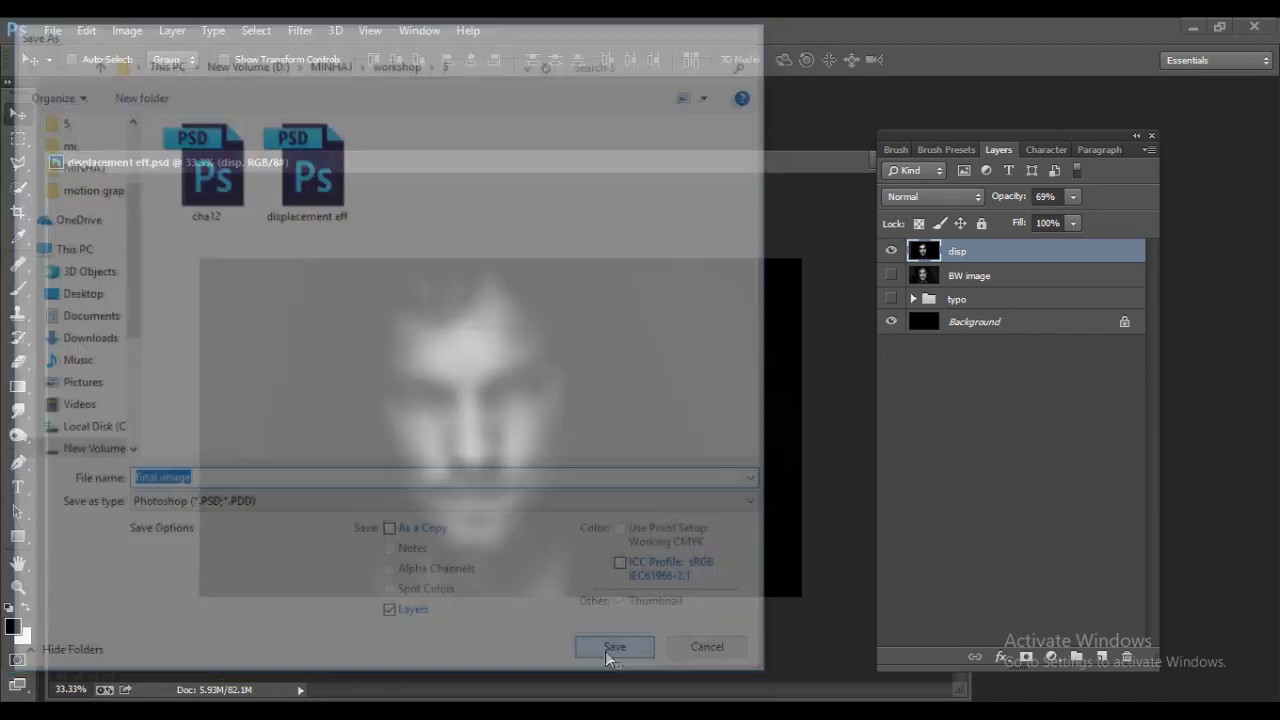
pyautogui.click(840, 227)
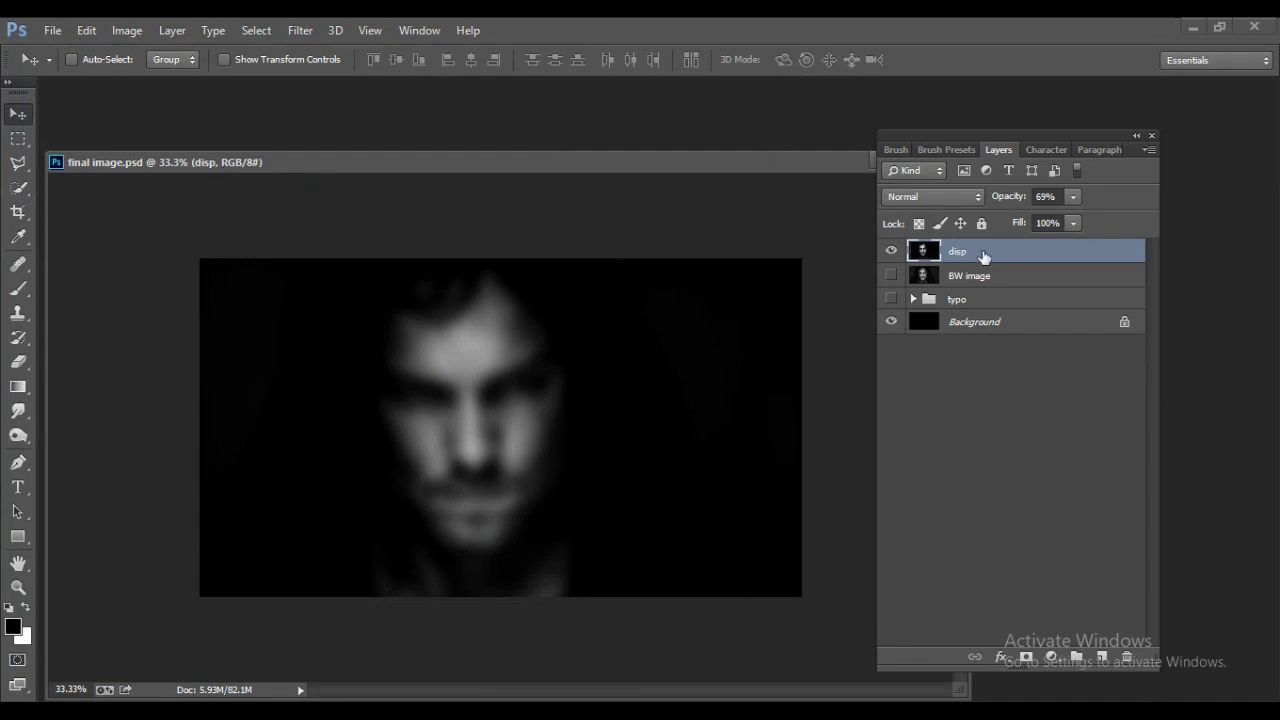
# Delete the disp layer and toggle the BW image layer's visibility to check it, leaving it hidden
pyautogui.moveTo(1025, 251); pyautogui.dragTo(1127, 656)
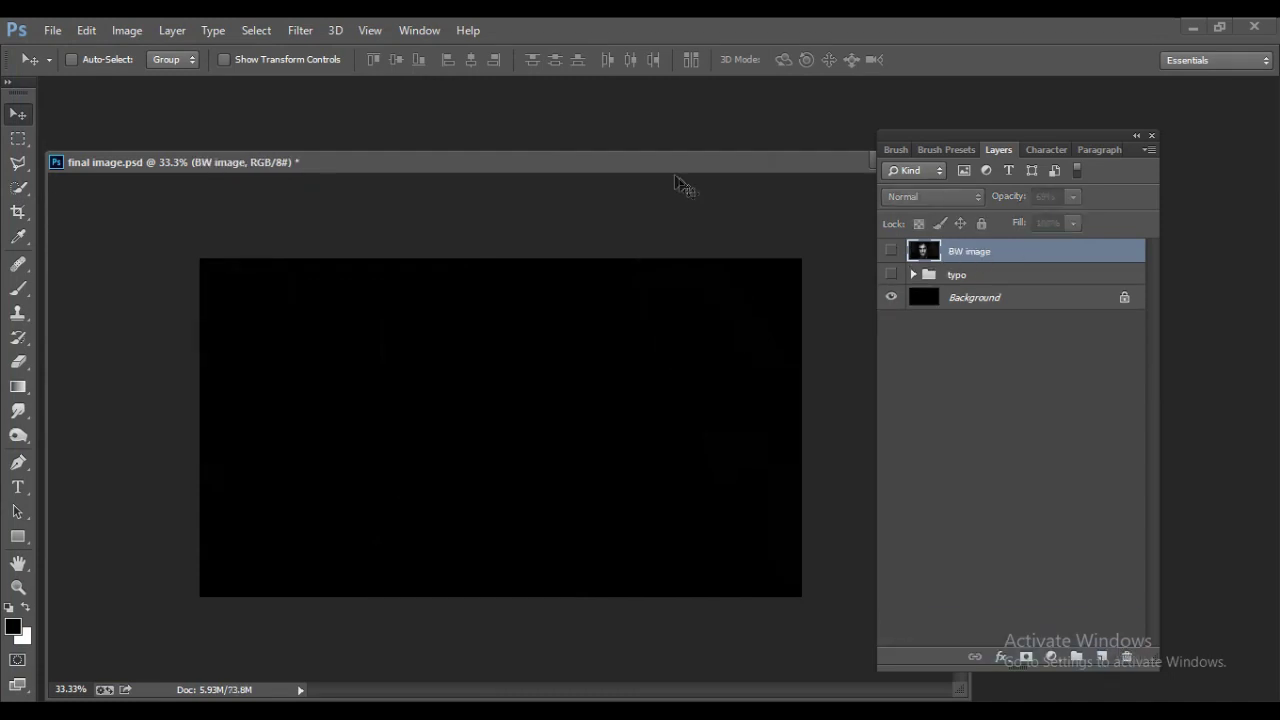
pyautogui.click(892, 251)
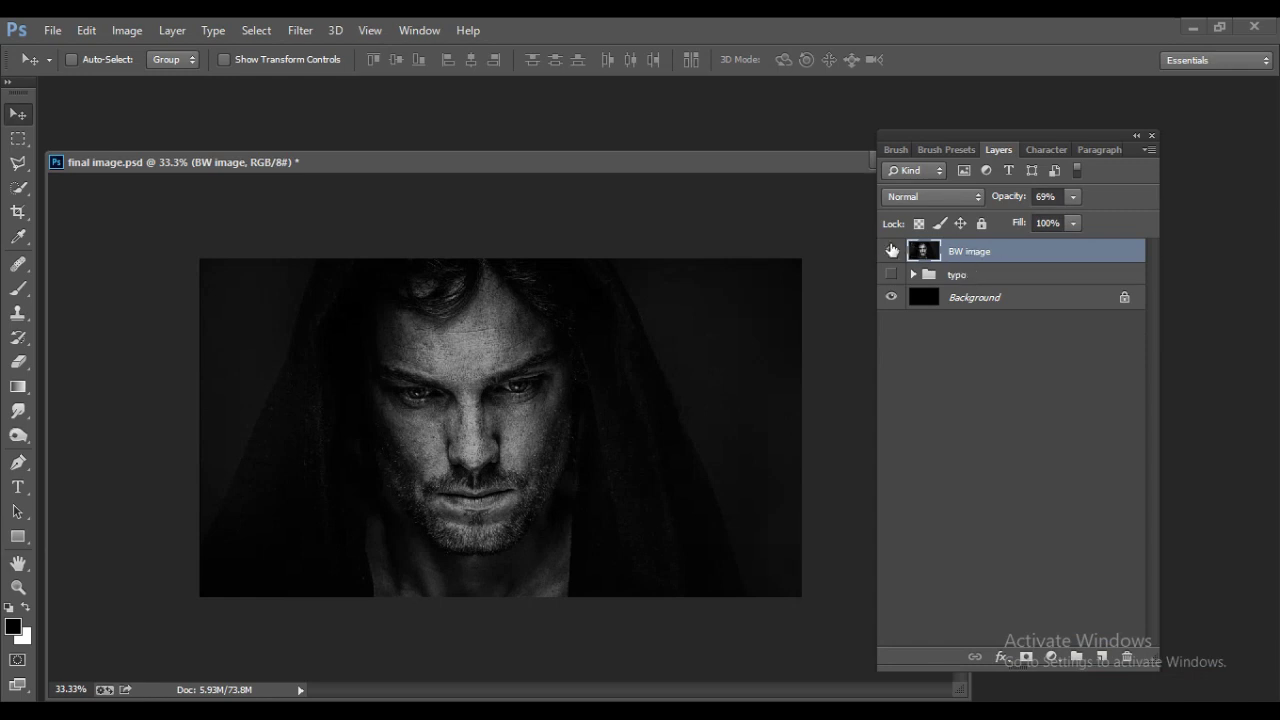
pyautogui.click(892, 251)
pyautogui.click(892, 251)
pyautogui.click(891, 251)
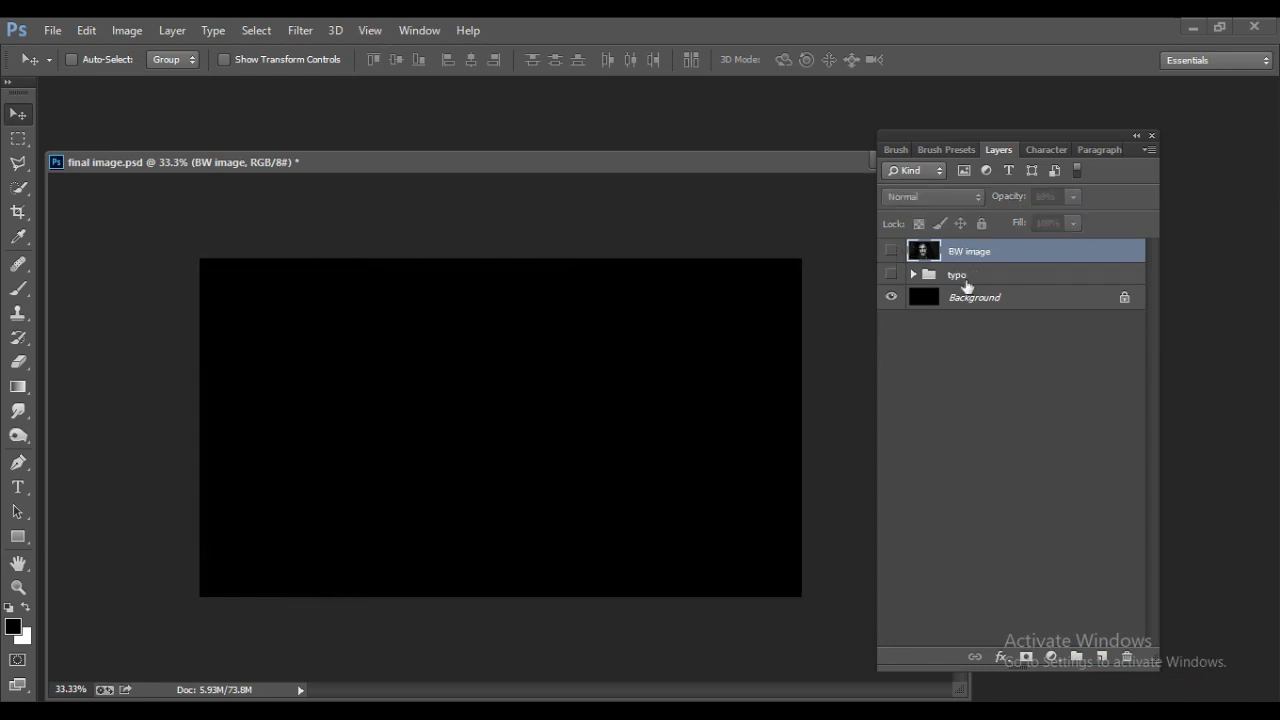
# Show the typo group and convert it to a smart object
pyautogui.click(976, 276)
pyautogui.click(891, 274)
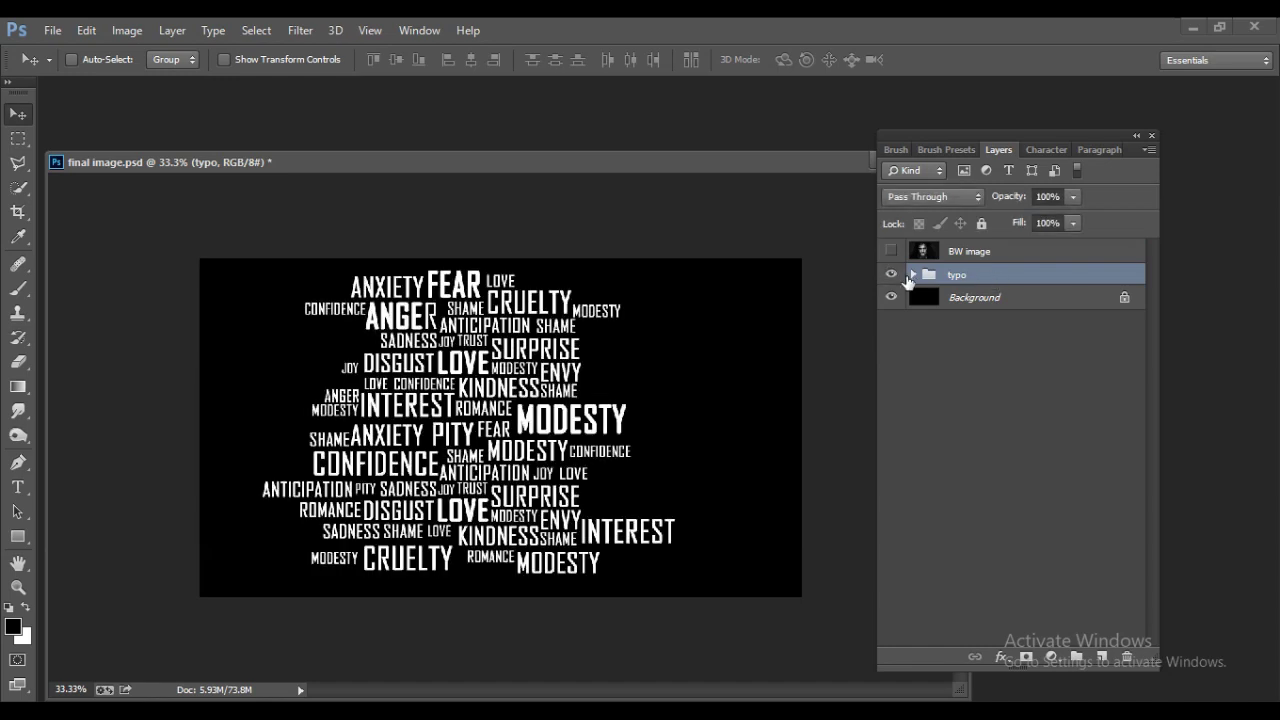
pyautogui.rightClick(965, 275)
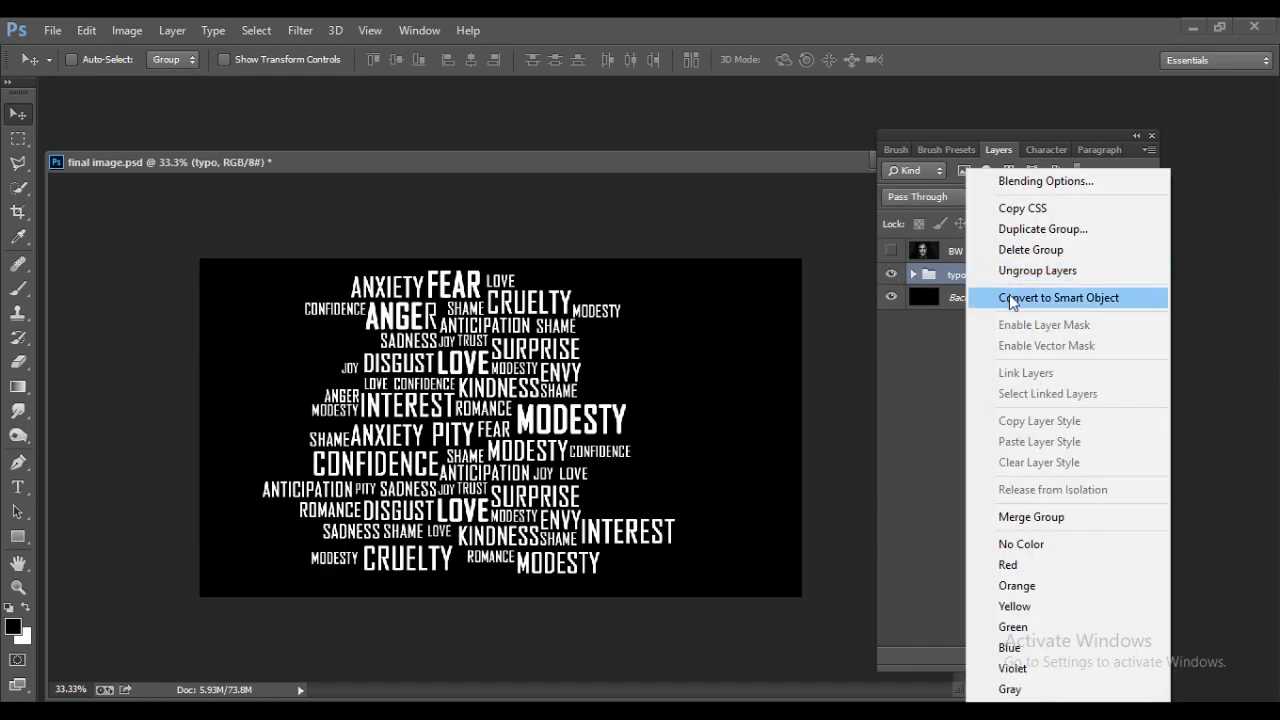
pyautogui.click(1011, 297)
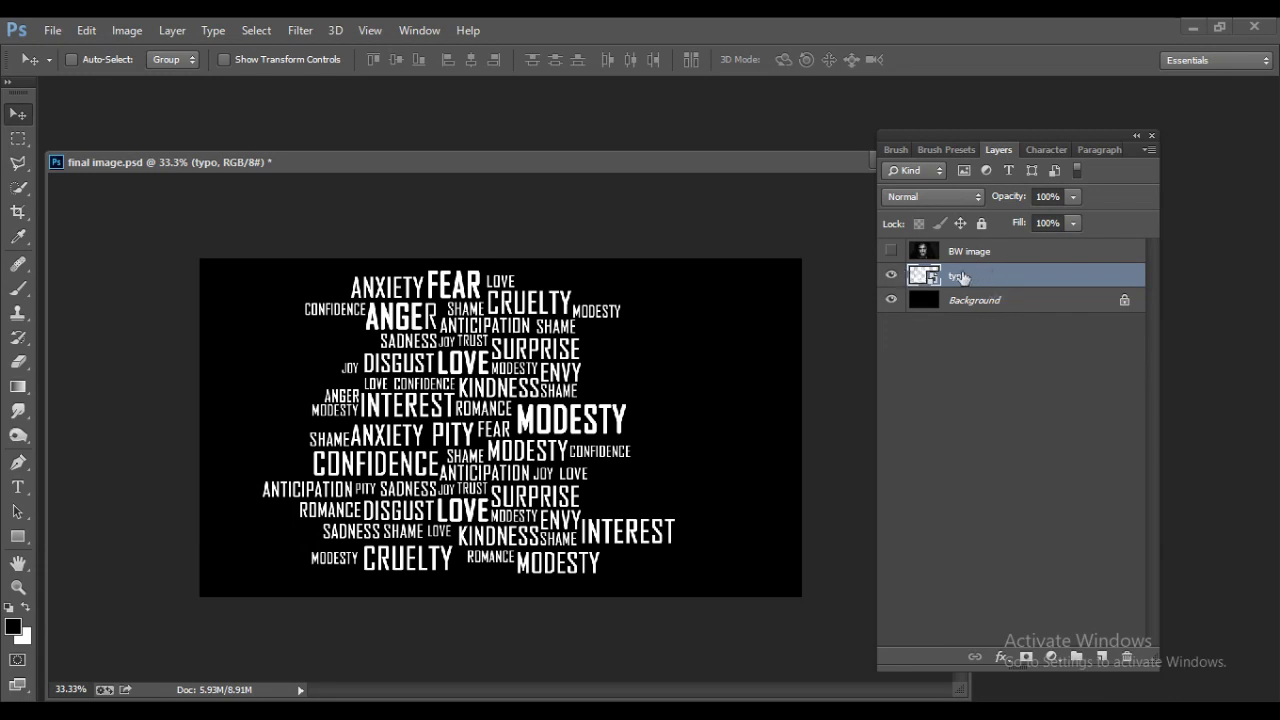
# Apply a Displace filter to the typo layer with 10 horizontal and vertical scale, Stretch To Fit, Repeat Edge Pixels and the displacement eff map
pyautogui.click(300, 33)
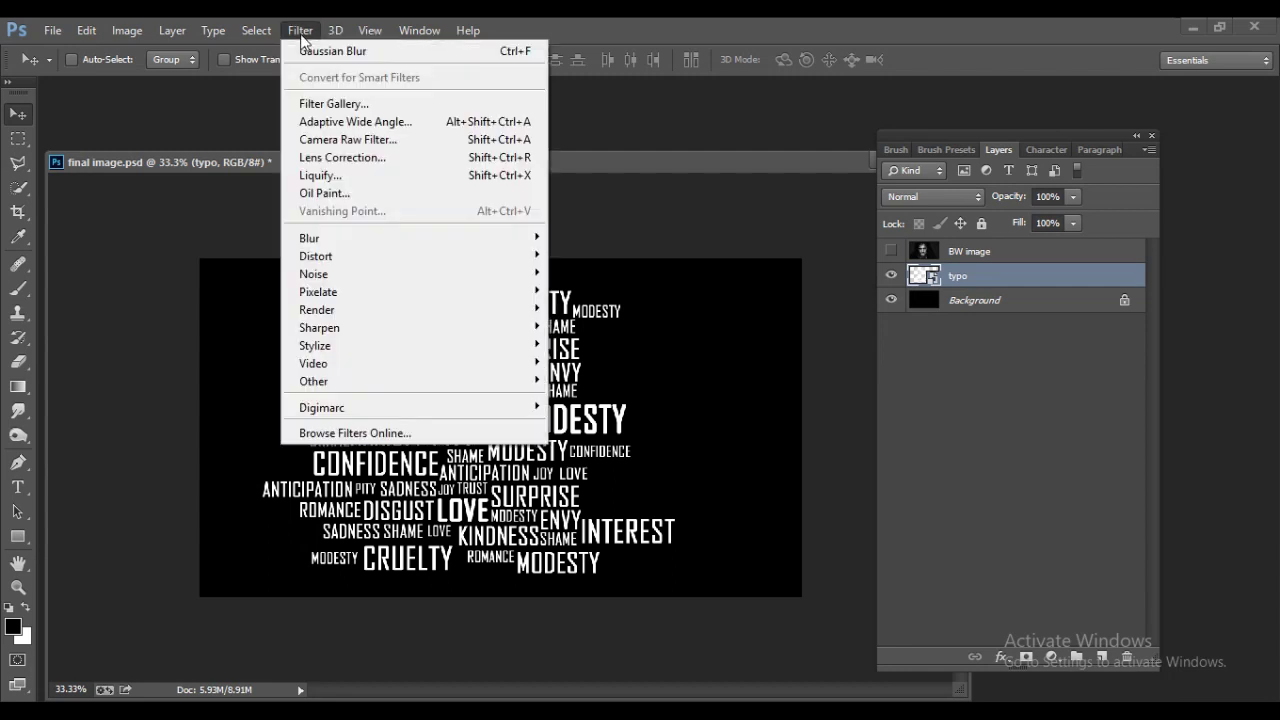
pyautogui.moveTo(368, 259)
pyautogui.click(603, 260)
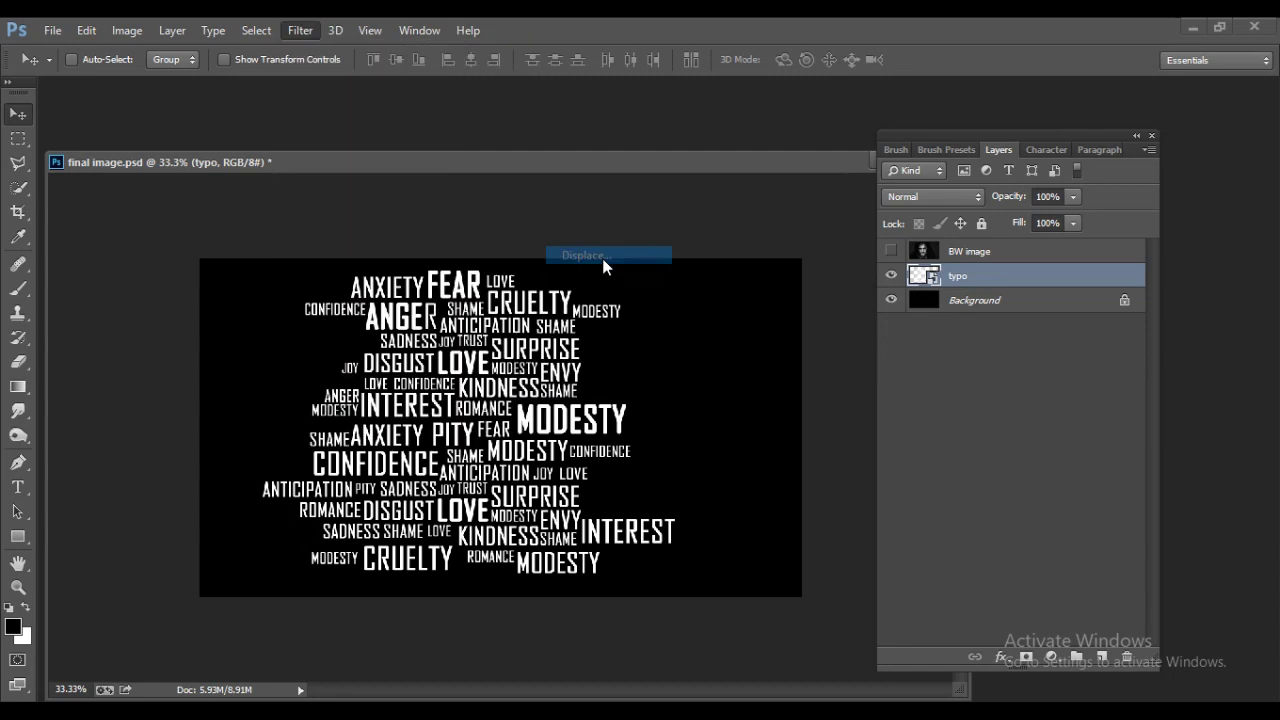
pyautogui.moveTo(560, 190); pyautogui.dragTo(404, 117)
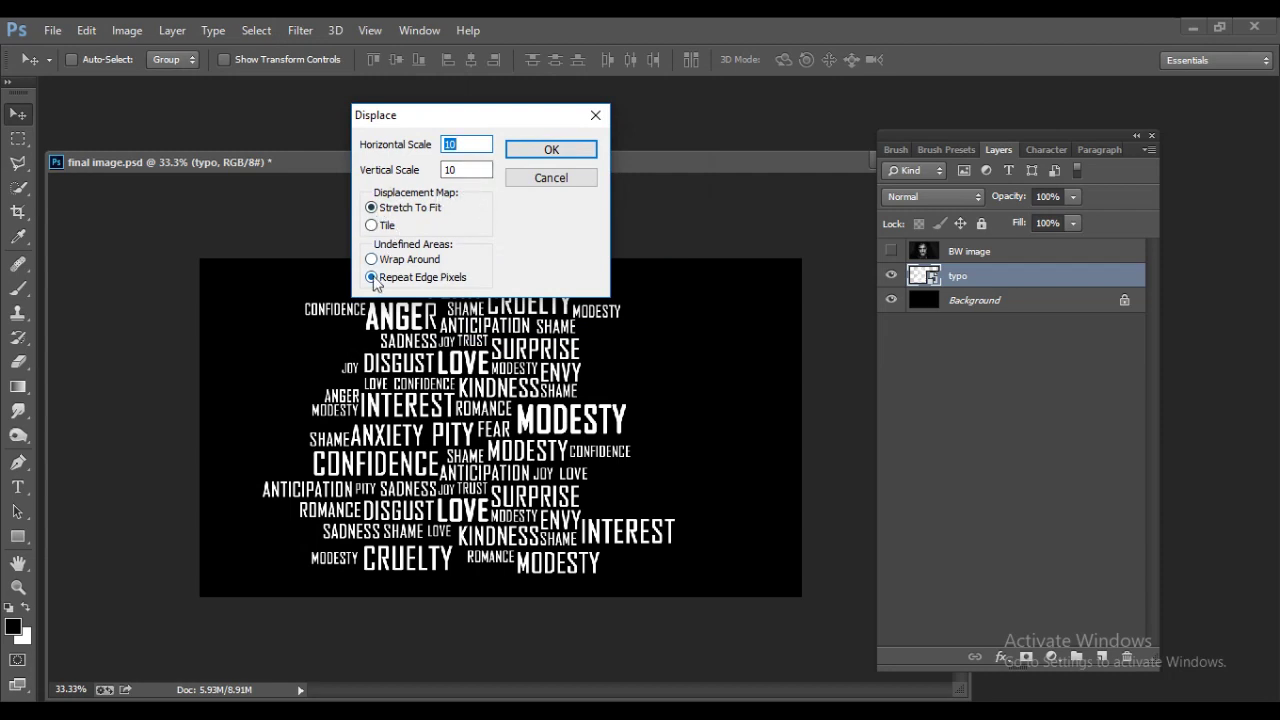
pyautogui.moveTo(412, 115); pyautogui.dragTo(361, 97)
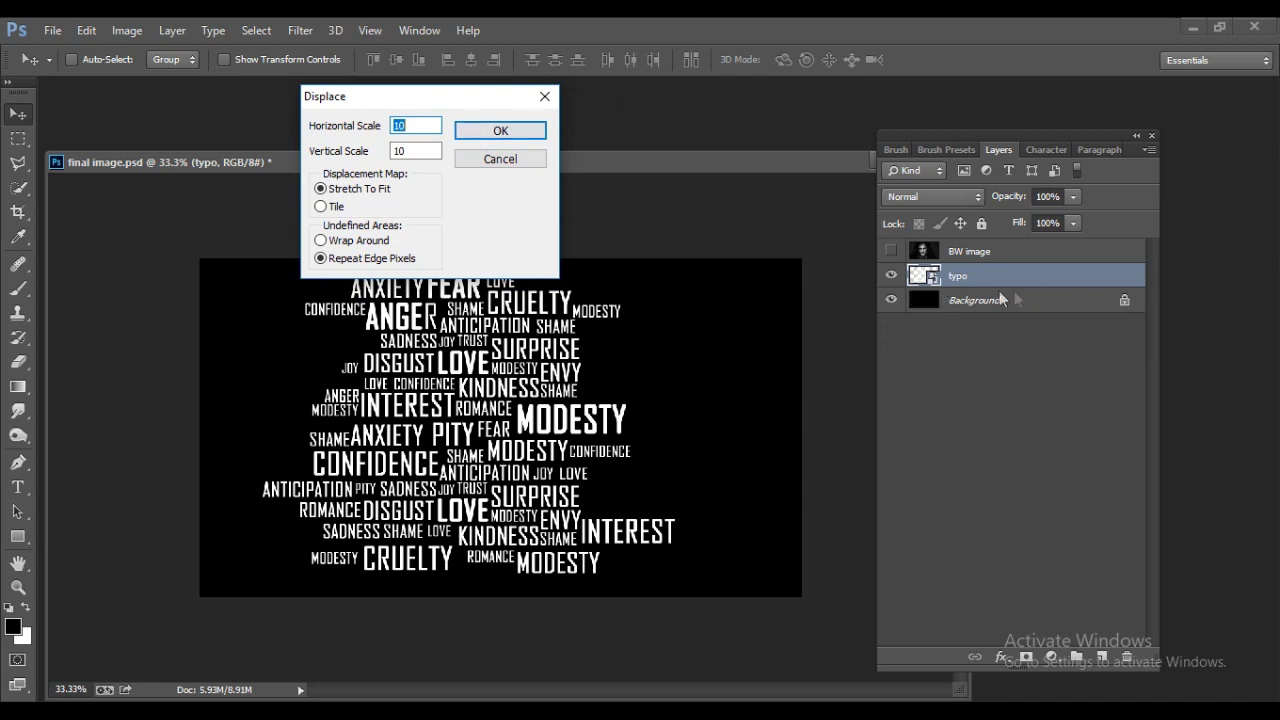
pyautogui.click(500, 129)
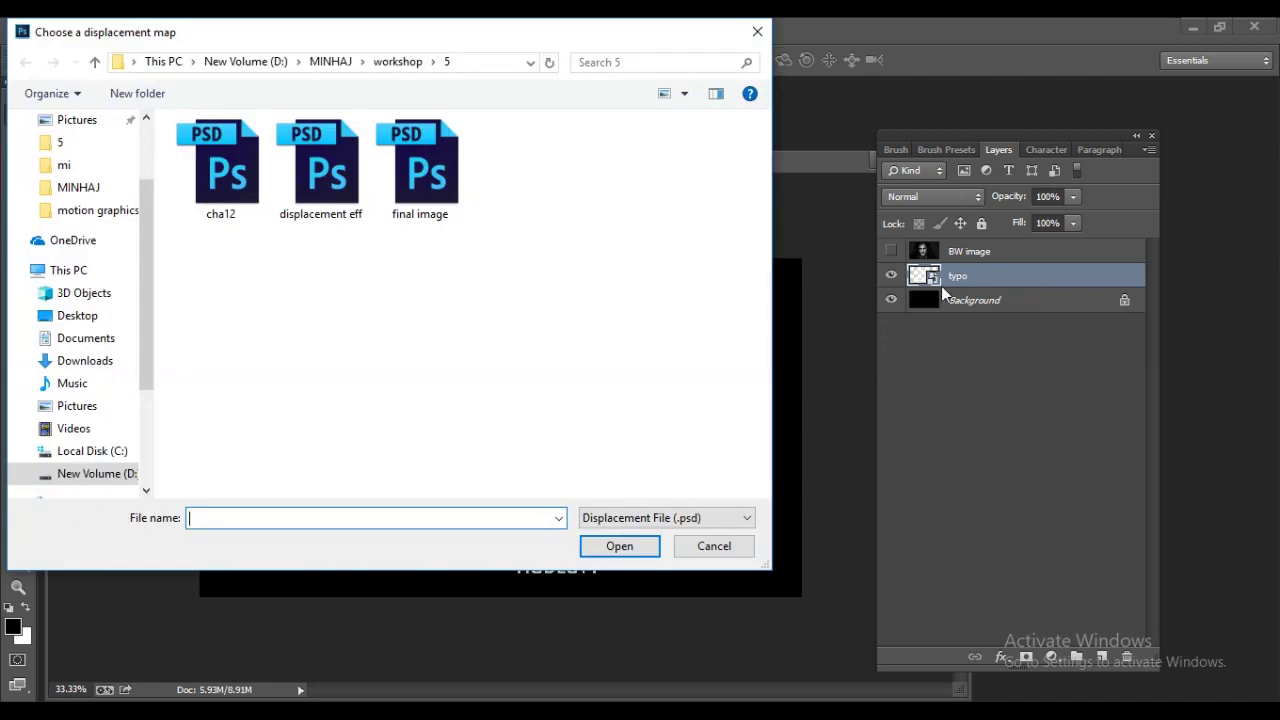
pyautogui.moveTo(409, 40); pyautogui.dragTo(462, 77)
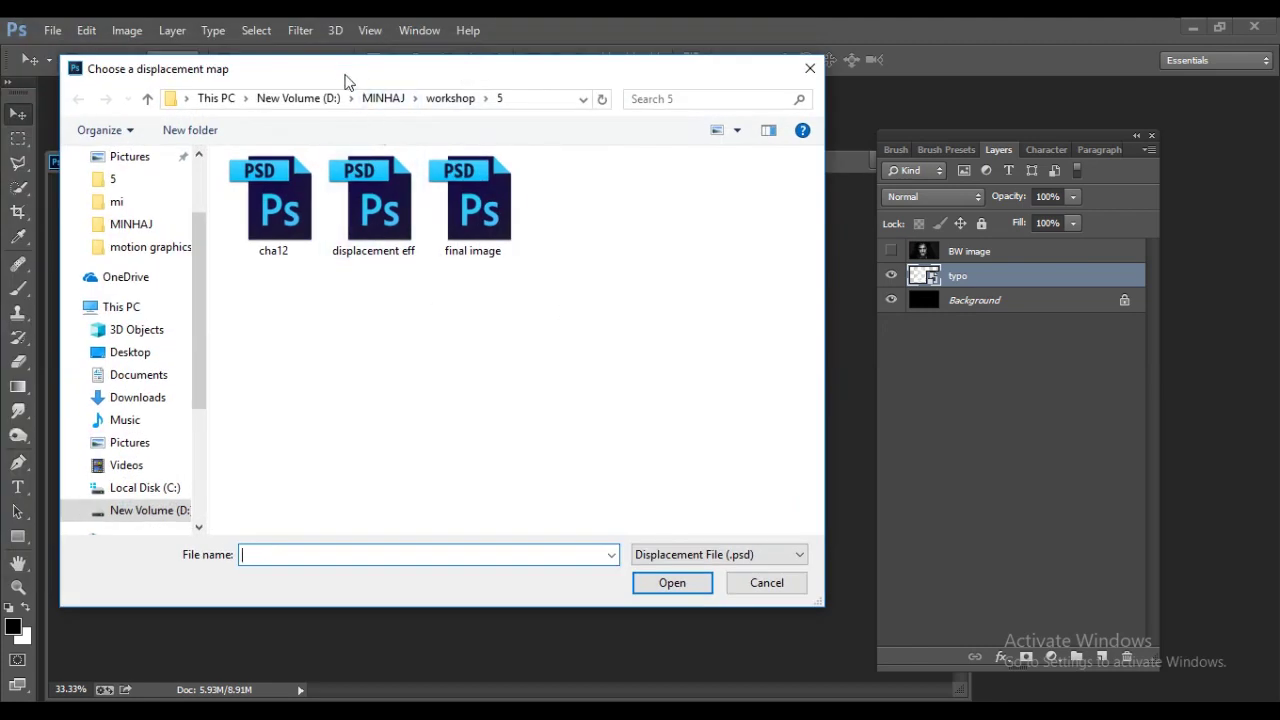
pyautogui.moveTo(346, 77); pyautogui.dragTo(389, 79)
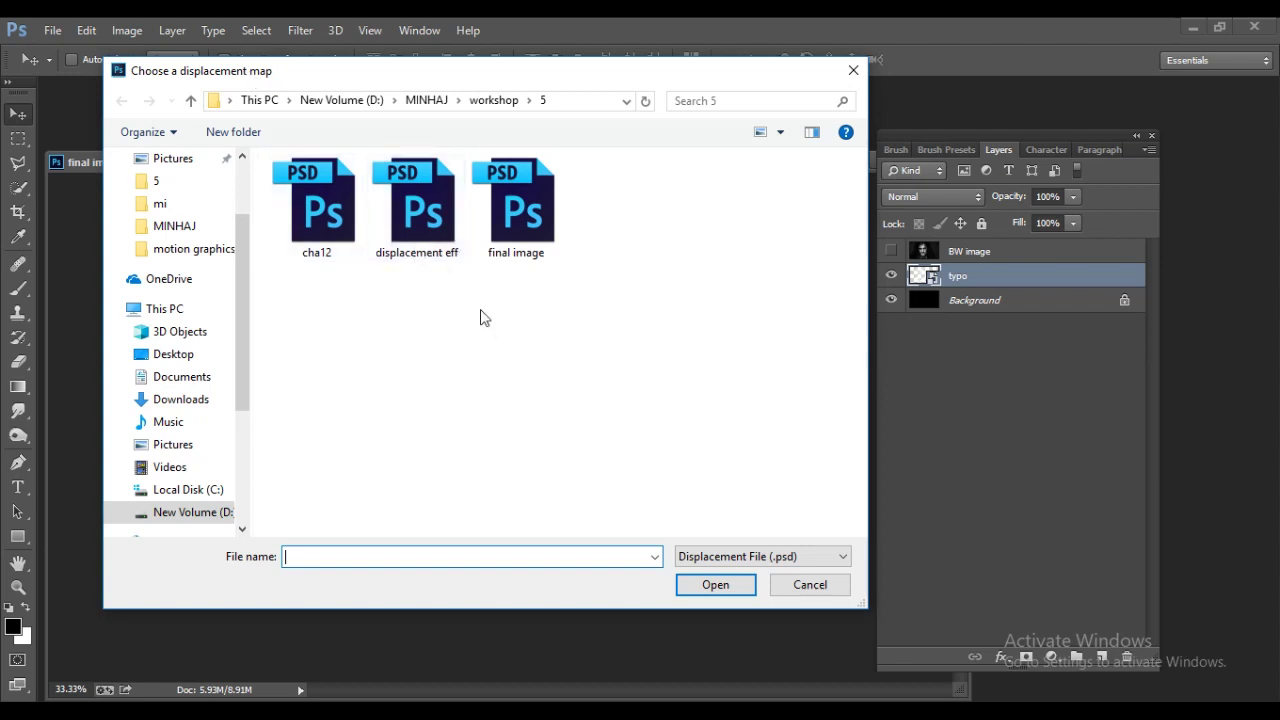
pyautogui.click(419, 215)
pyautogui.click(715, 584)
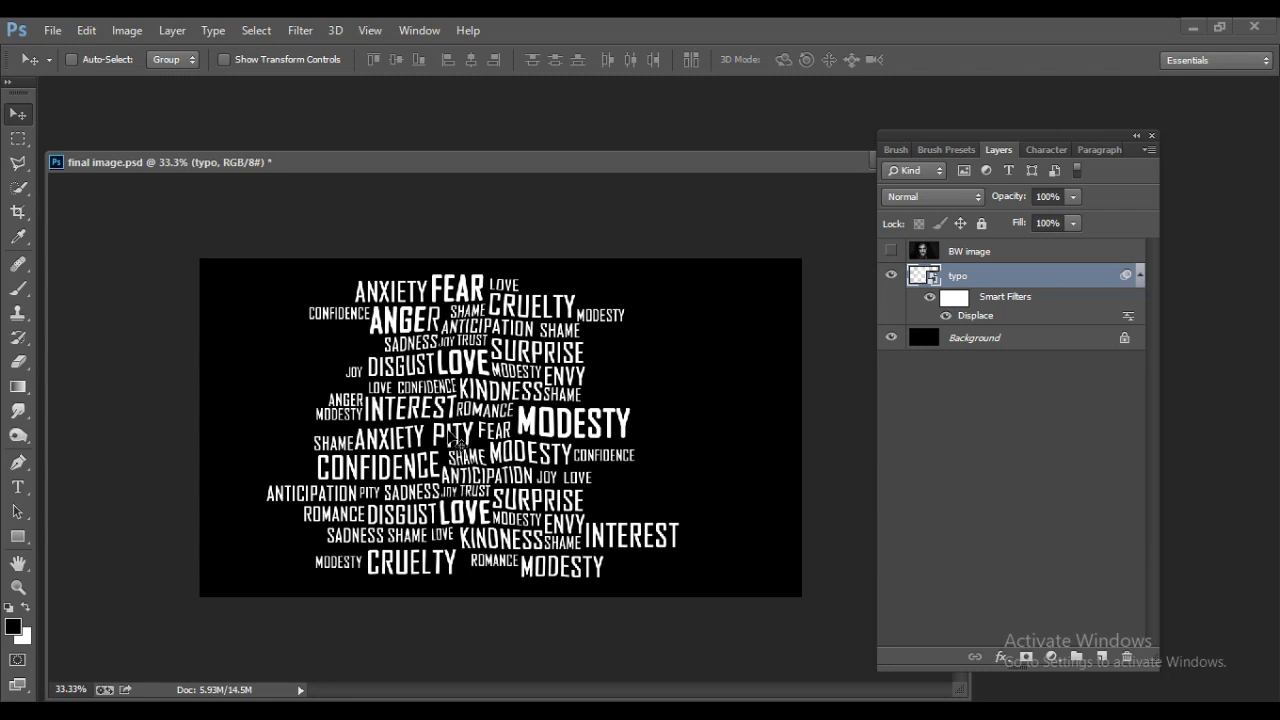
# Edit the typo layer's Displace filter to 15 horizontal and 15 vertical scale, choosing displacement eff as the map again
pyautogui.doubleClick(1000, 316)
pyautogui.click(438, 124)
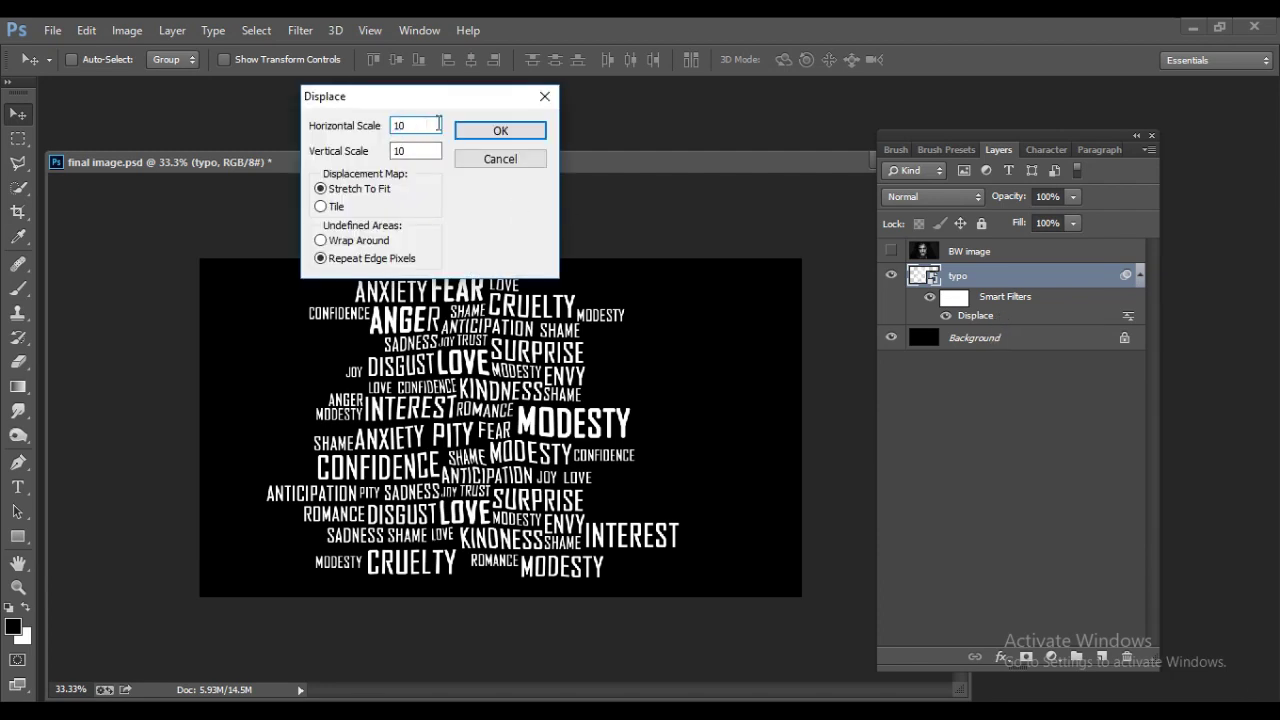
pyautogui.moveTo(438, 124); pyautogui.dragTo(368, 128)
pyautogui.click(311, 121)
pyautogui.write('15')
pyautogui.press('Tab')
pyautogui.write('15')
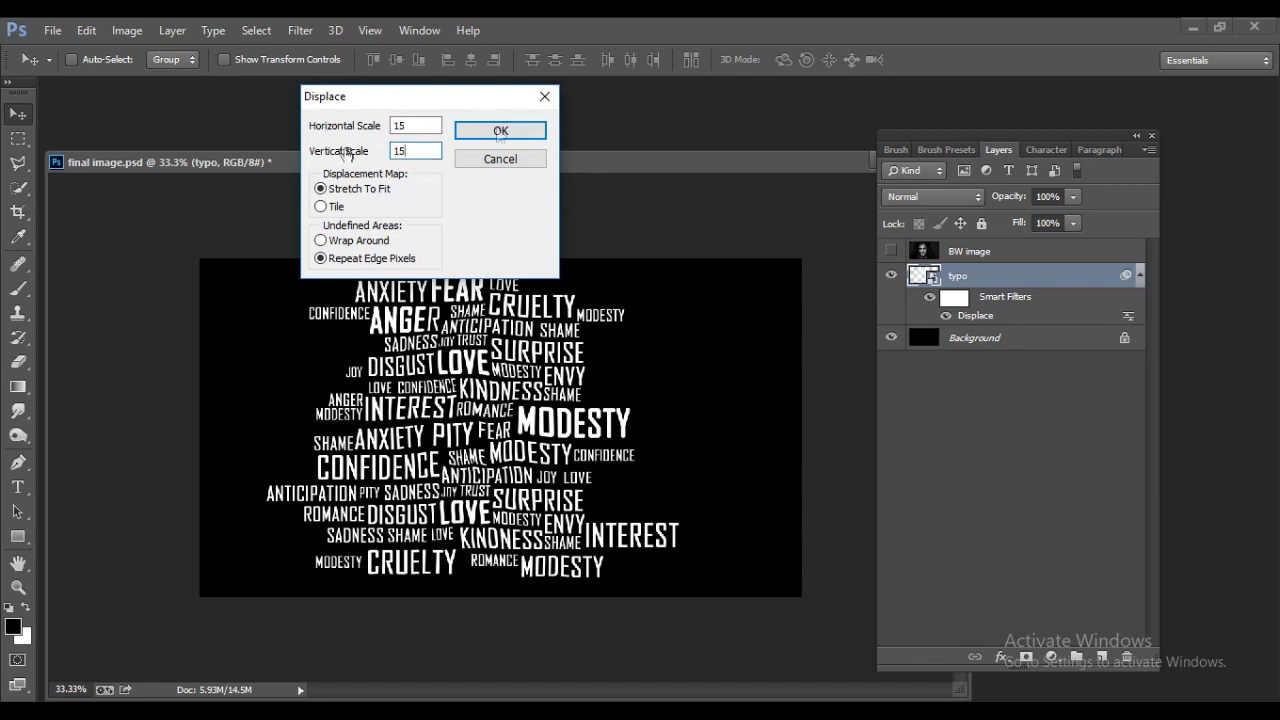
pyautogui.click(500, 131)
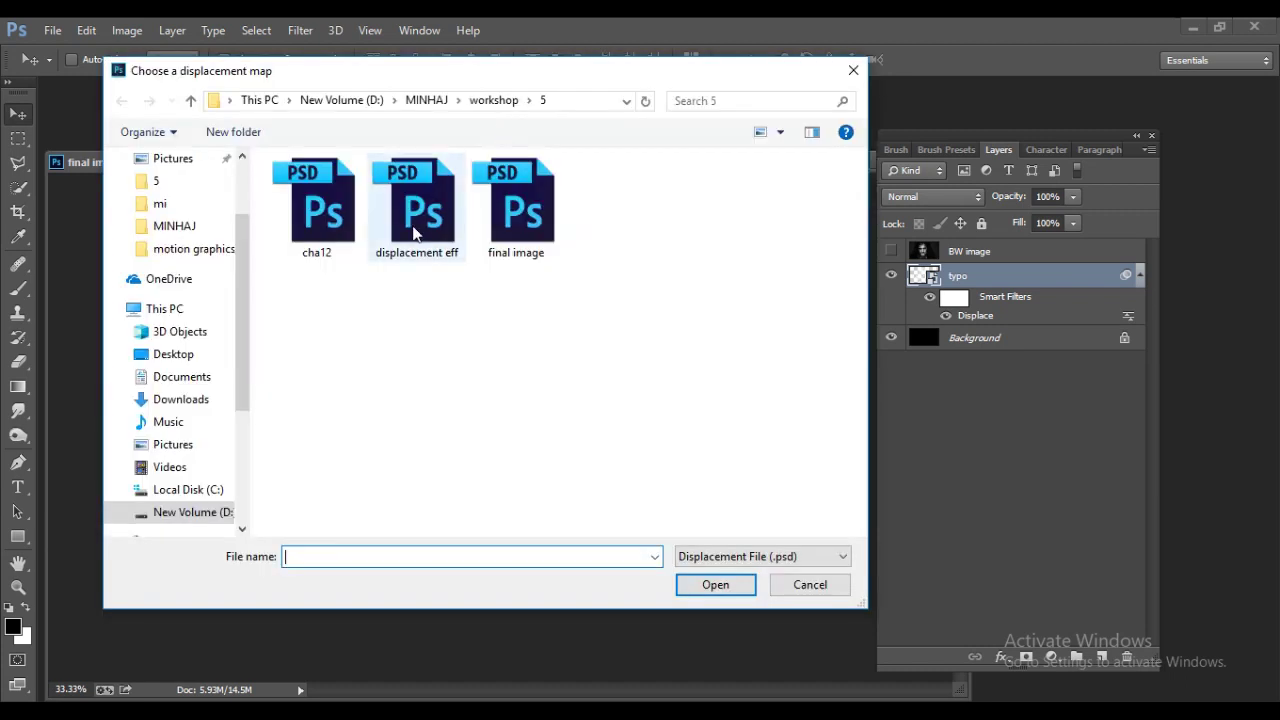
pyautogui.click(429, 198)
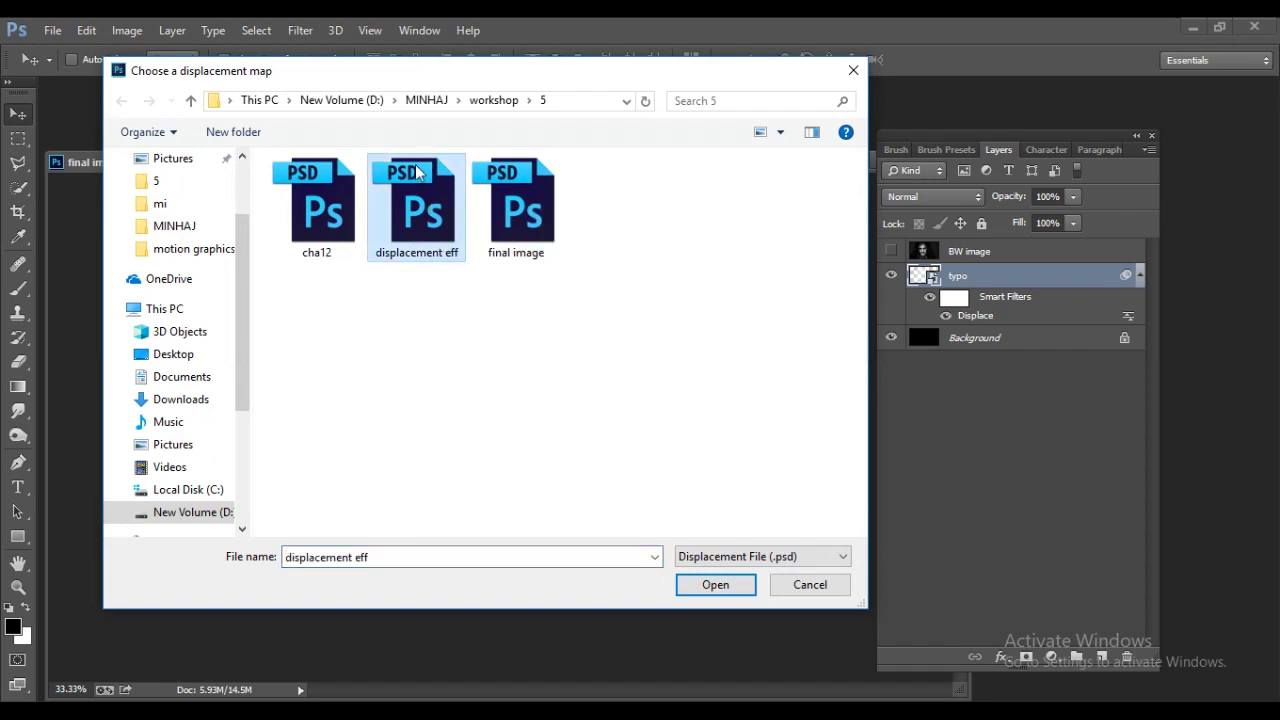
pyautogui.click(706, 584)
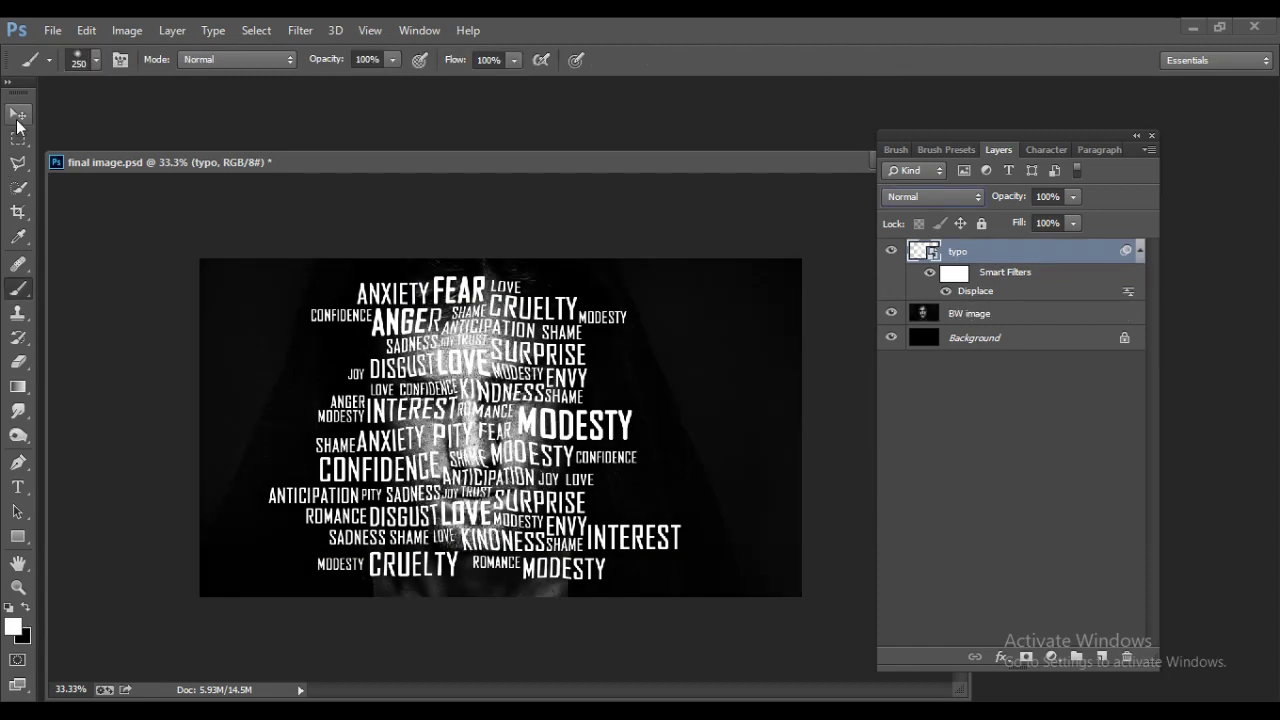
# Place the BW image layer above the typo layer and clip it to the text
pyautogui.press('v')
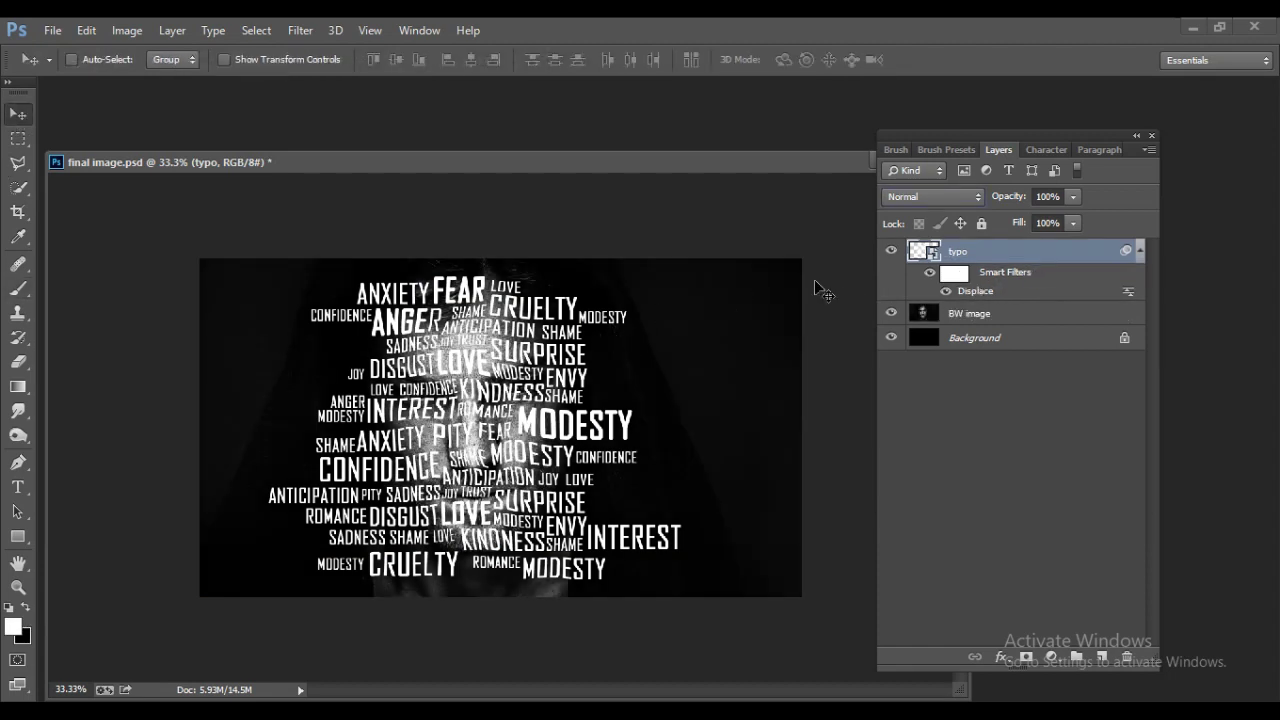
pyautogui.click(945, 313)
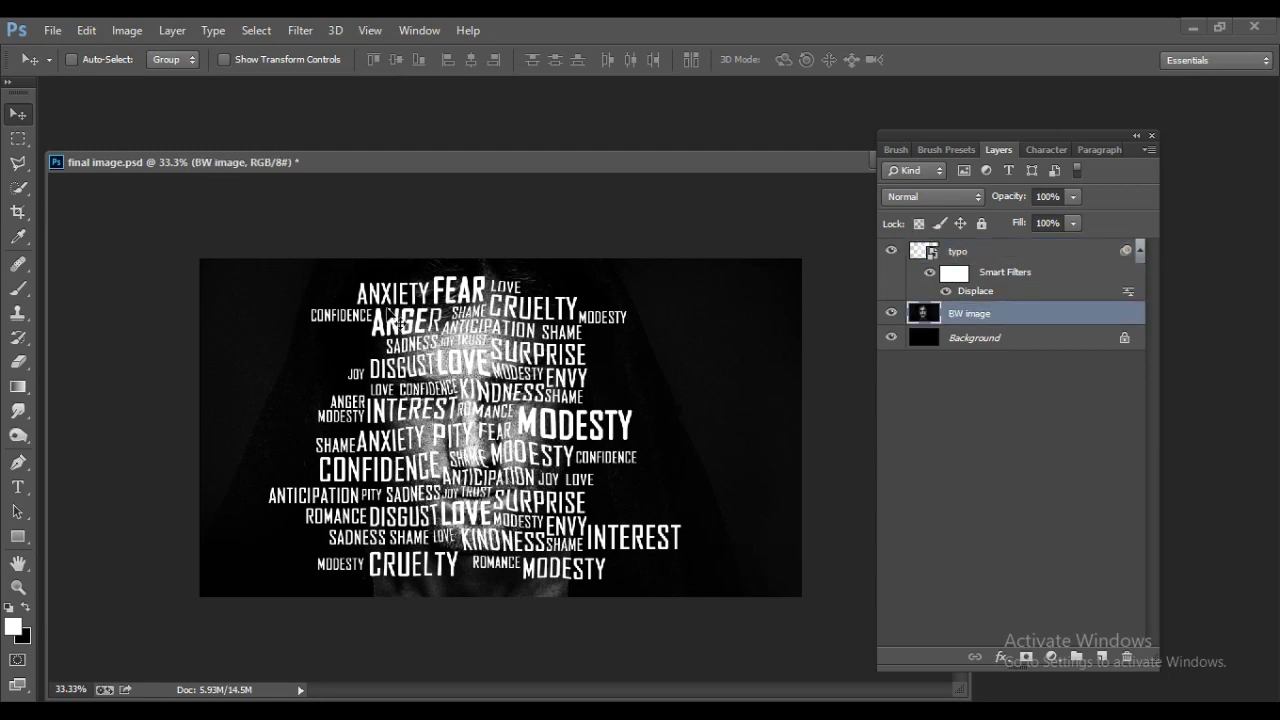
pyautogui.moveTo(992, 318); pyautogui.dragTo(1012, 249)
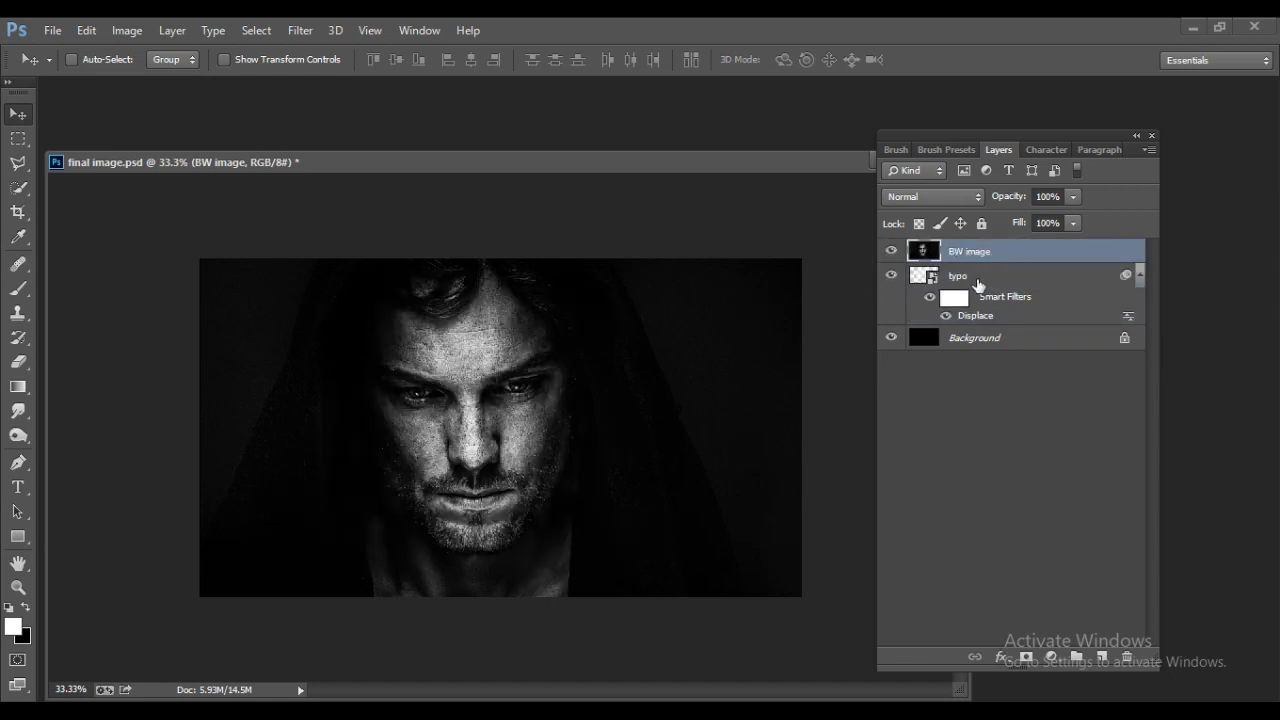
pyautogui.keyDown('alt'); pyautogui.click(1030, 260); pyautogui.keyUp('alt')
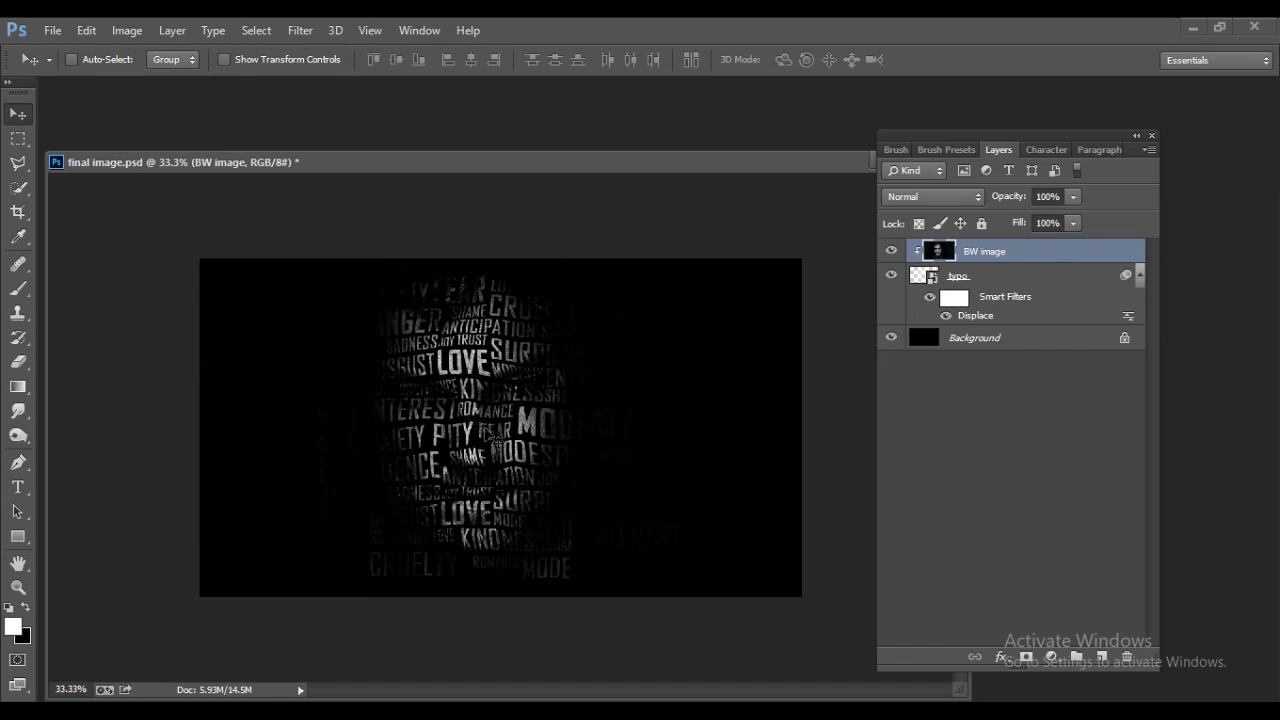
# Duplicate the BW image layer as BW image copy and release the copy from the clipping mask
pyautogui.rightClick(1062, 259)
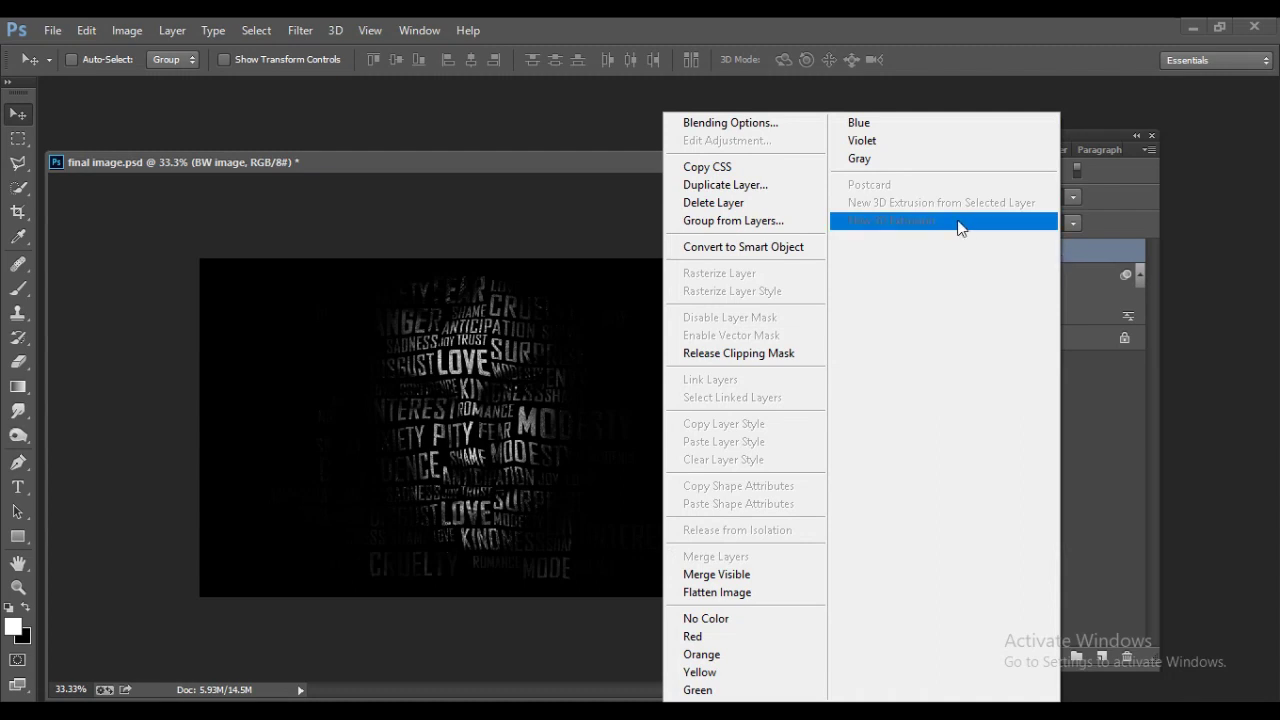
pyautogui.click(1067, 472)
pyautogui.rightClick(1050, 251)
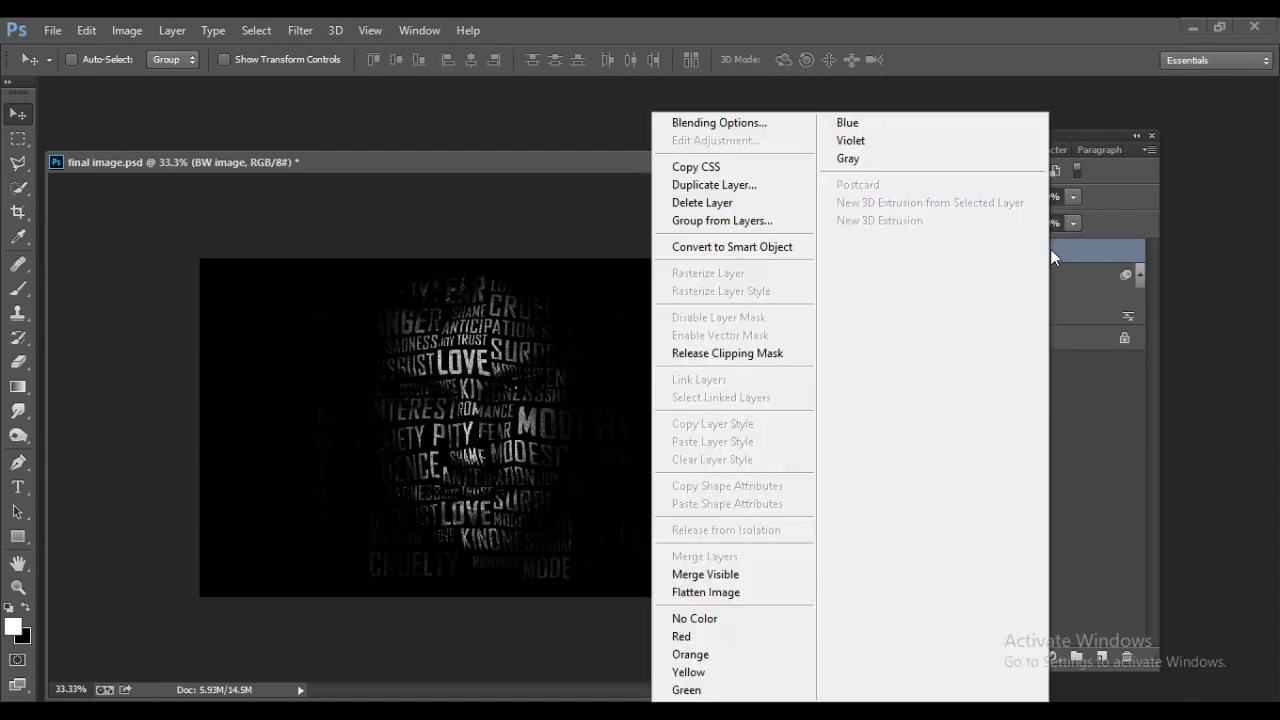
pyautogui.click(782, 186)
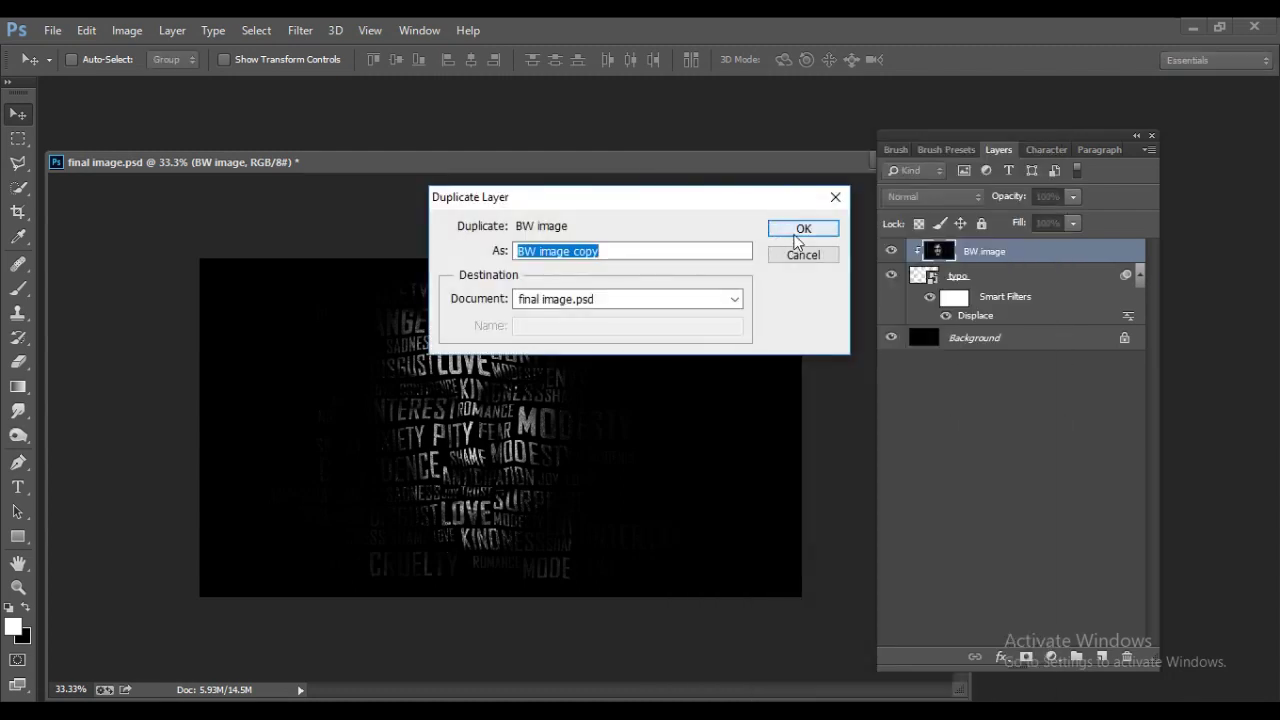
pyautogui.click(800, 232)
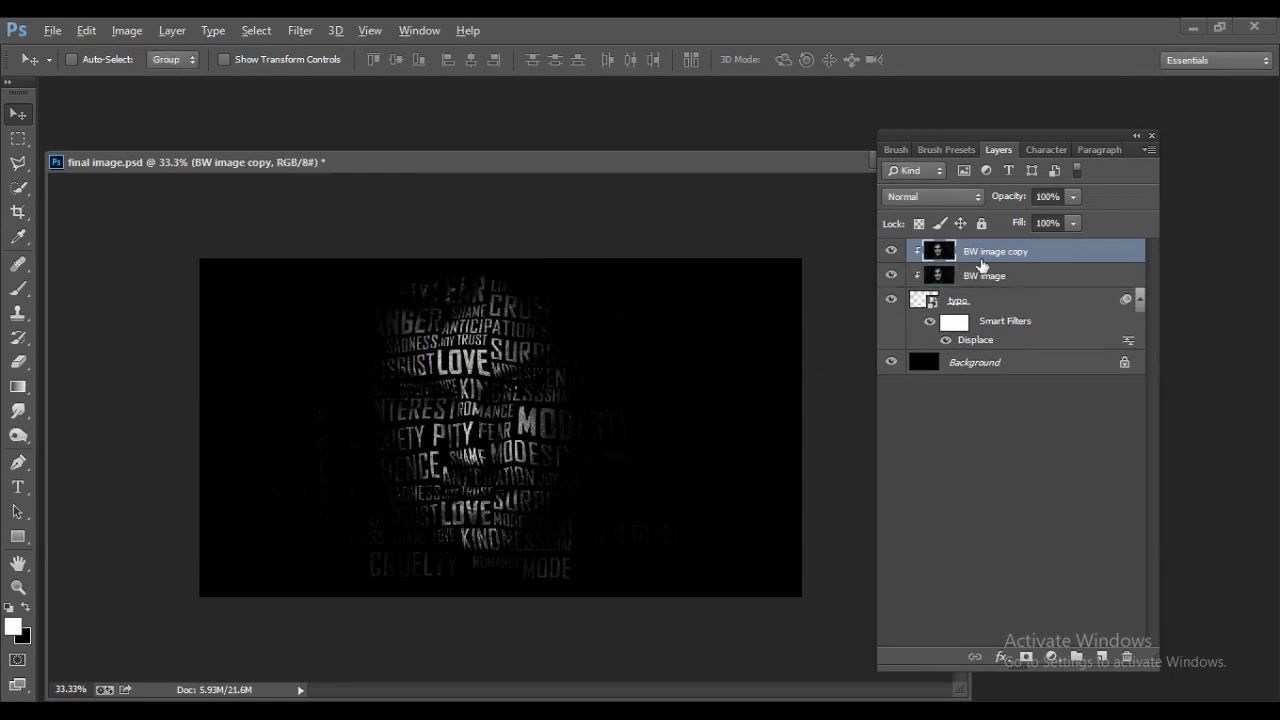
pyautogui.moveTo(984, 260); pyautogui.dragTo(1000, 253)
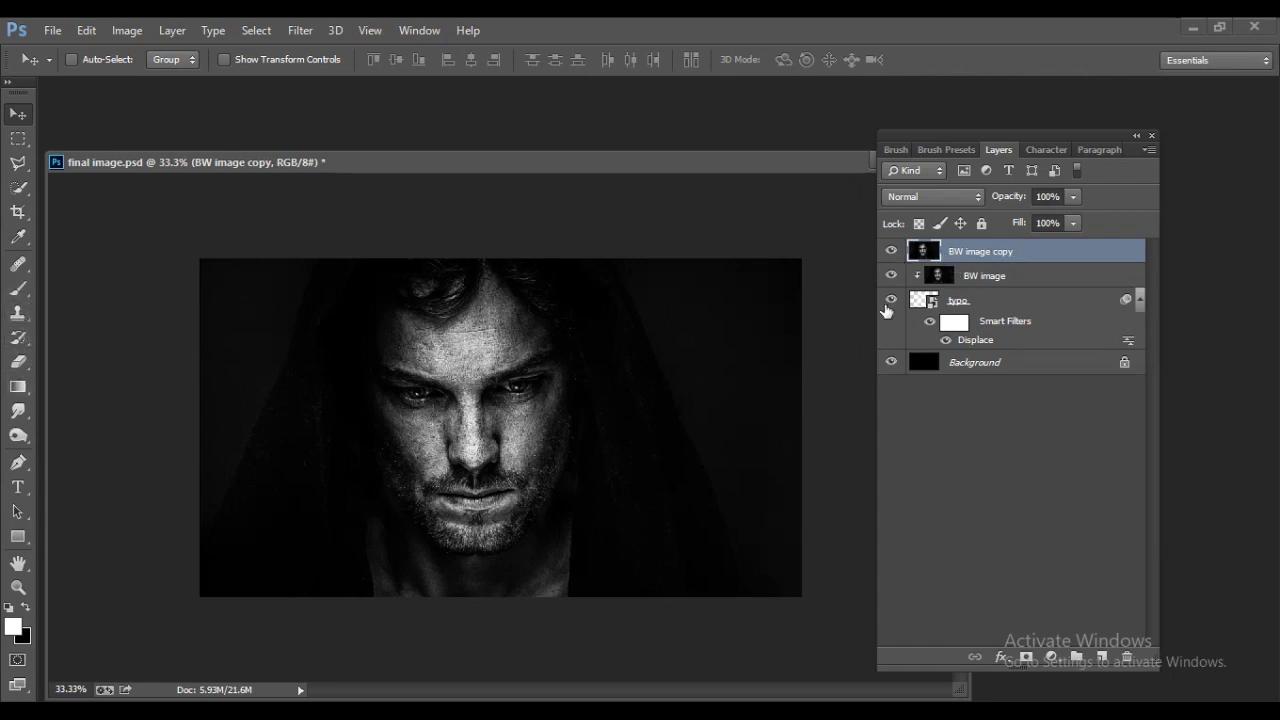
# Add a layer mask to BW image copy and paint it black over the face with a 250 px brush to reveal the text
pyautogui.click(1025, 656)
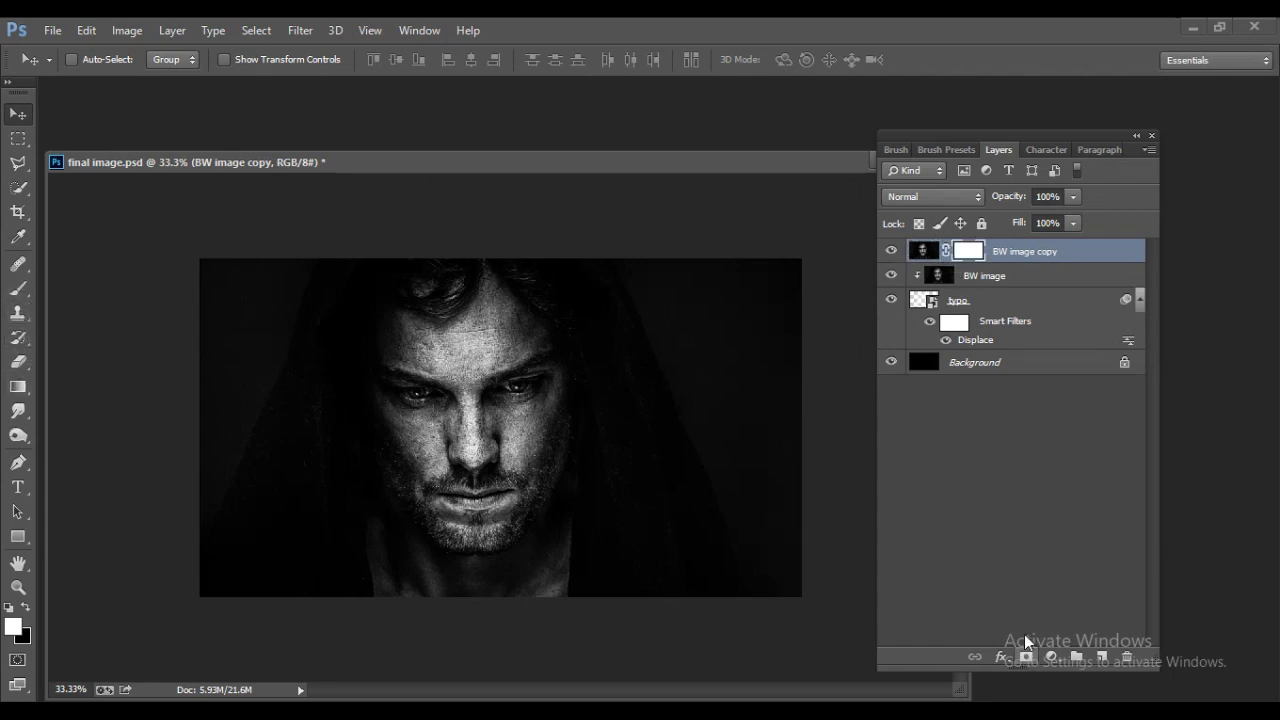
pyautogui.click(18, 290)
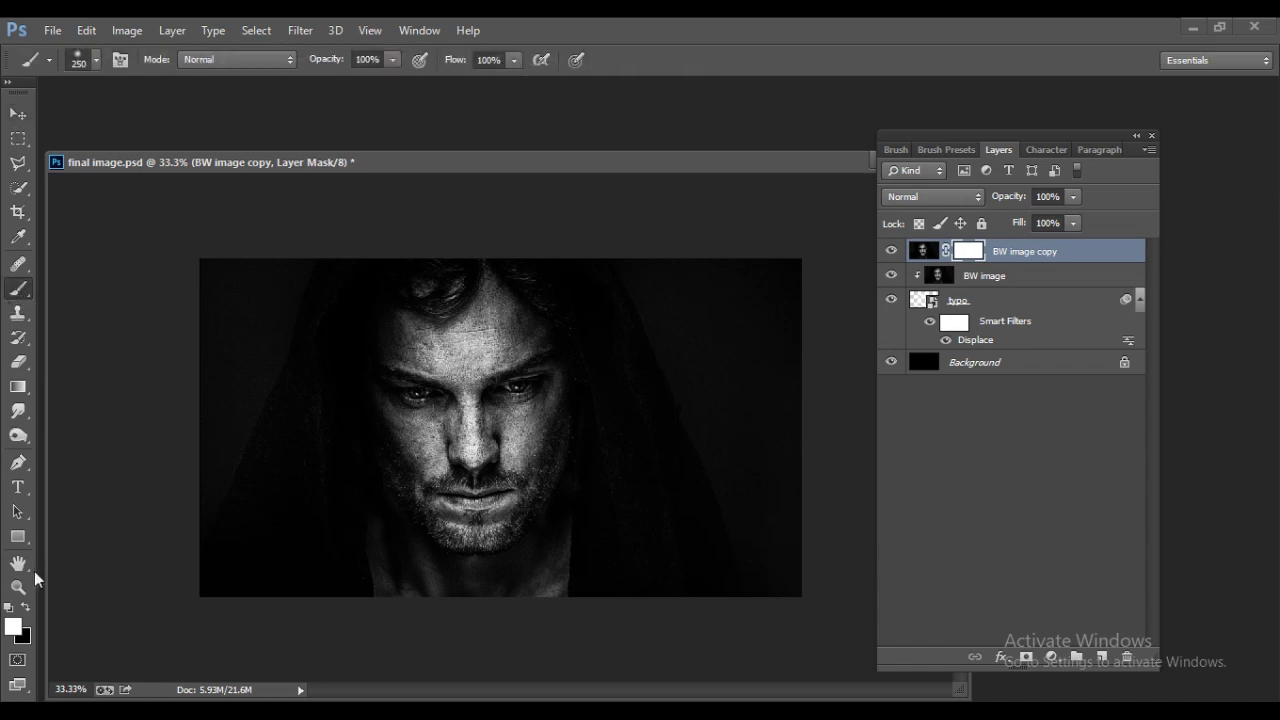
pyautogui.click(26, 608)
pyautogui.moveTo(391, 316)
pyautogui.mouseDown()
pyautogui.moveTo(410, 345)
pyautogui.moveTo(385, 370)
pyautogui.moveTo(401, 460)
pyautogui.moveTo(470, 530)
pyautogui.moveTo(490, 520)
pyautogui.moveTo(495, 470)
pyautogui.moveTo(530, 395)
pyautogui.mouseUp()
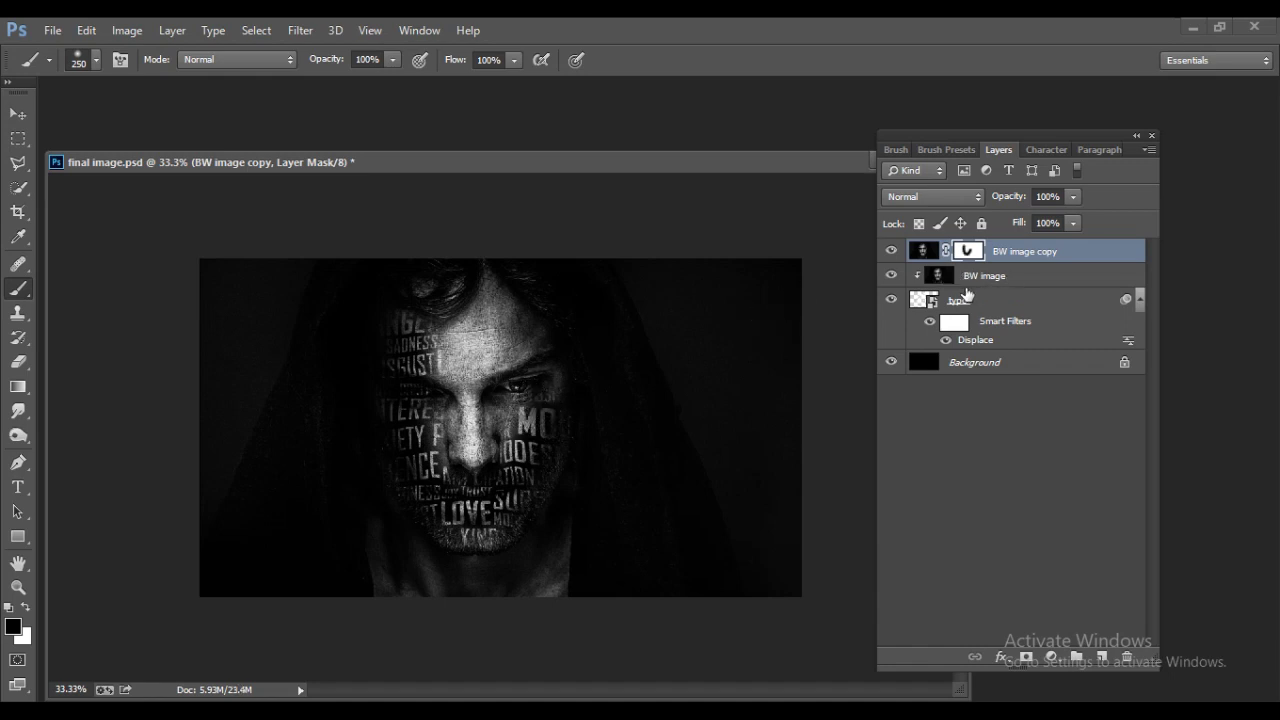
pyautogui.moveTo(556, 347)
pyautogui.mouseDown()
pyautogui.moveTo(505, 400)
pyautogui.moveTo(480, 298)
pyautogui.moveTo(475, 360)
pyautogui.moveTo(445, 390)
pyautogui.moveTo(480, 440)
pyautogui.moveTo(436, 402)
pyautogui.moveTo(465, 445)
pyautogui.moveTo(440, 458)
pyautogui.moveTo(415, 430)
pyautogui.mouseUp()
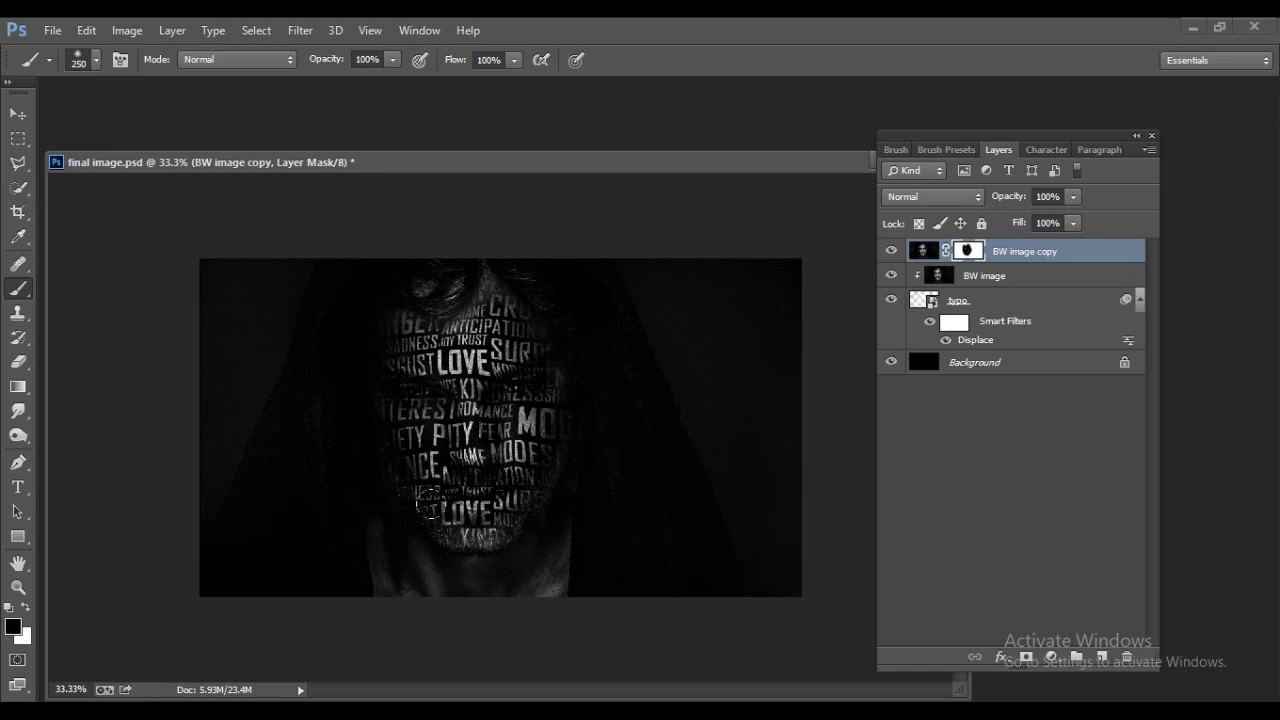
pyautogui.moveTo(428, 503)
pyautogui.mouseDown()
pyautogui.moveTo(445, 518)
pyautogui.moveTo(492, 502)
pyautogui.mouseUp()
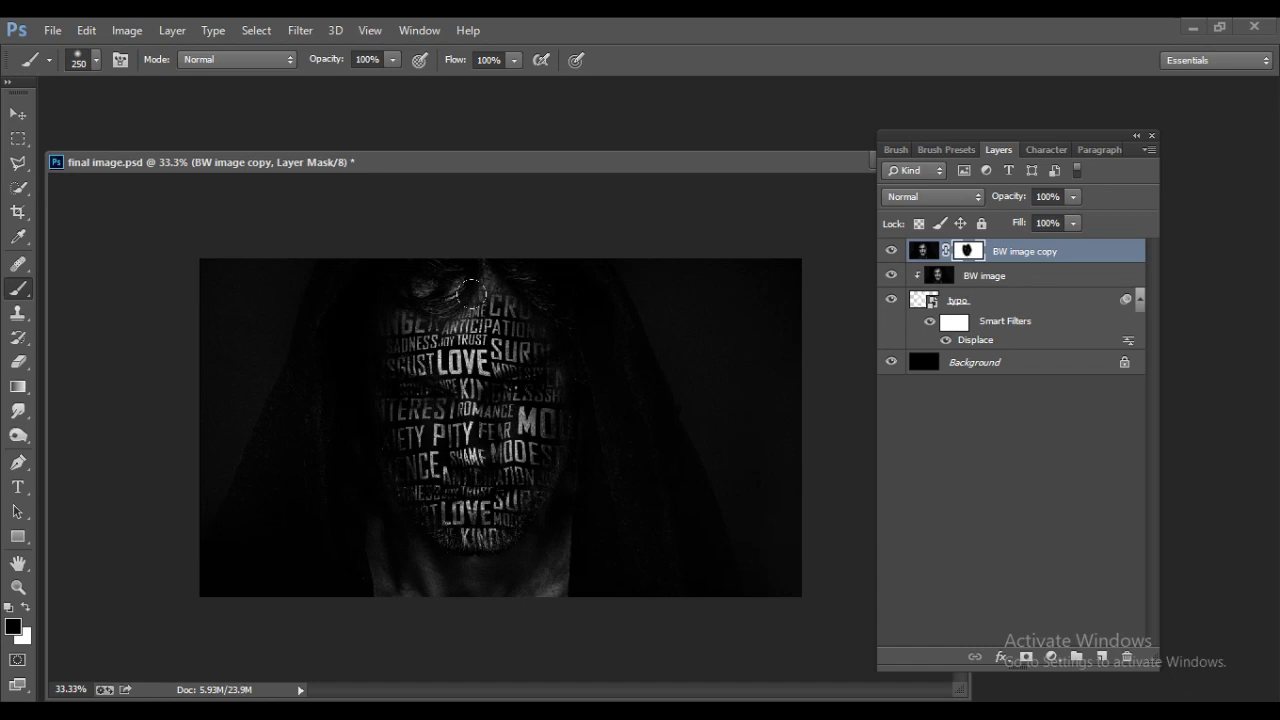
# Reduce the brush to 90 px and paint the mask black along the upper forehead and hairline
pyautogui.press('[')
pyautogui.press('[')
pyautogui.press('[')
pyautogui.press('[')
pyautogui.press('[')
pyautogui.moveTo(478, 313)
pyautogui.mouseDown()
pyautogui.moveTo(460, 291)
pyautogui.moveTo(429, 289)
pyautogui.mouseUp()
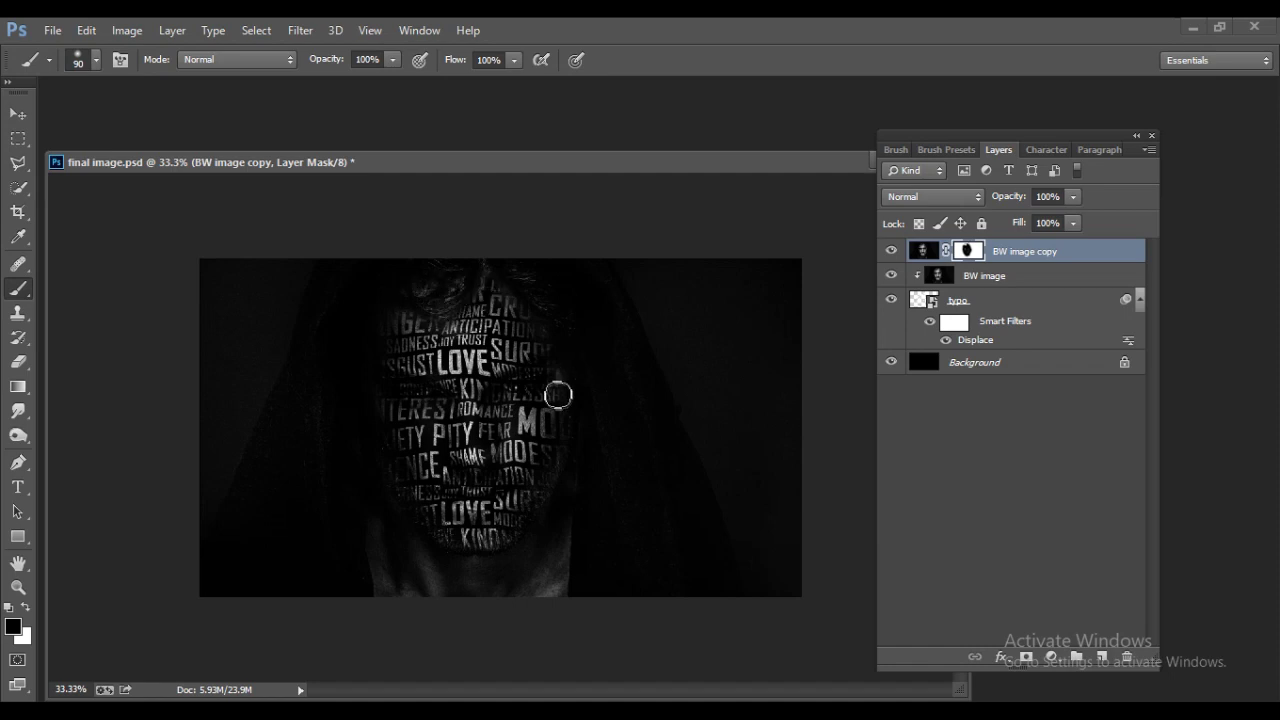
# Enlarge the brush to 175 px and paint the mask black from the right cheek down around the jaw
pyautogui.press(']')
pyautogui.press(']')
pyautogui.press(']')
pyautogui.press(']')
pyautogui.moveTo(544, 448)
pyautogui.mouseDown()
pyautogui.moveTo(510, 518)
pyautogui.moveTo(433, 520)
pyautogui.mouseUp()
pyautogui.click(18, 113)
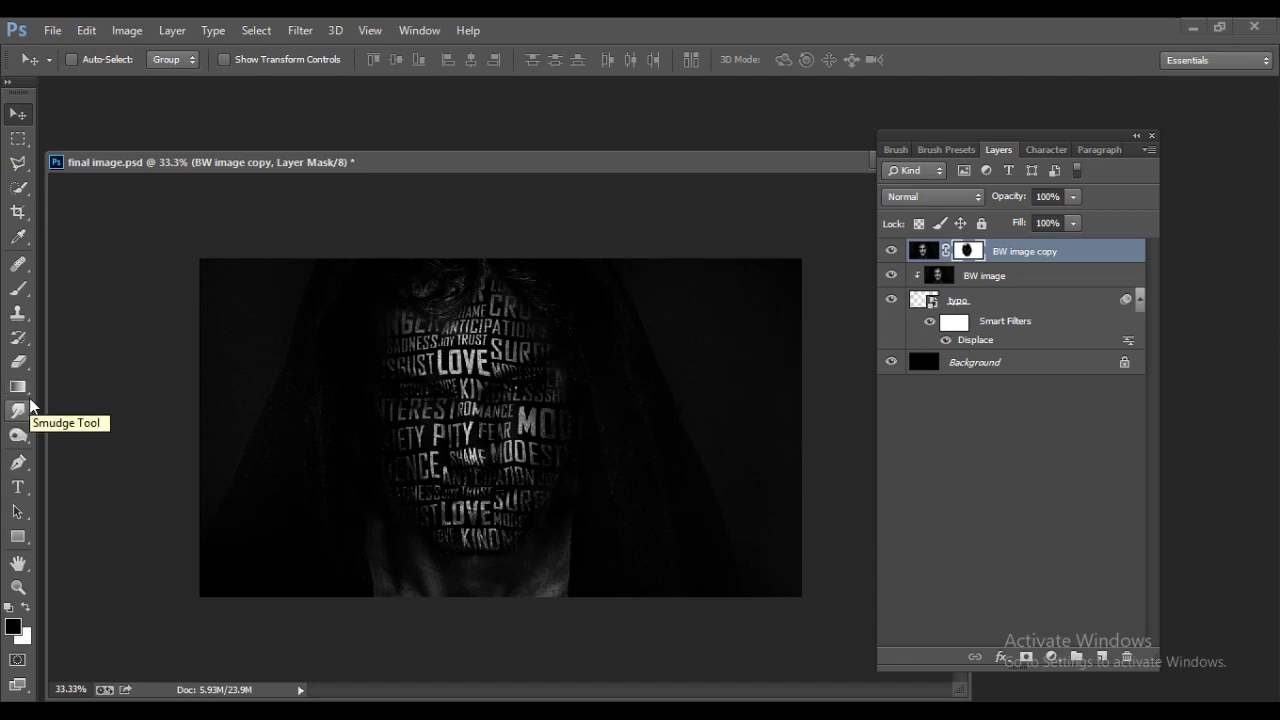
# Refine the mask with the 175 px black brush from the left side of the forehead down to the chin
pyautogui.click(22, 366)
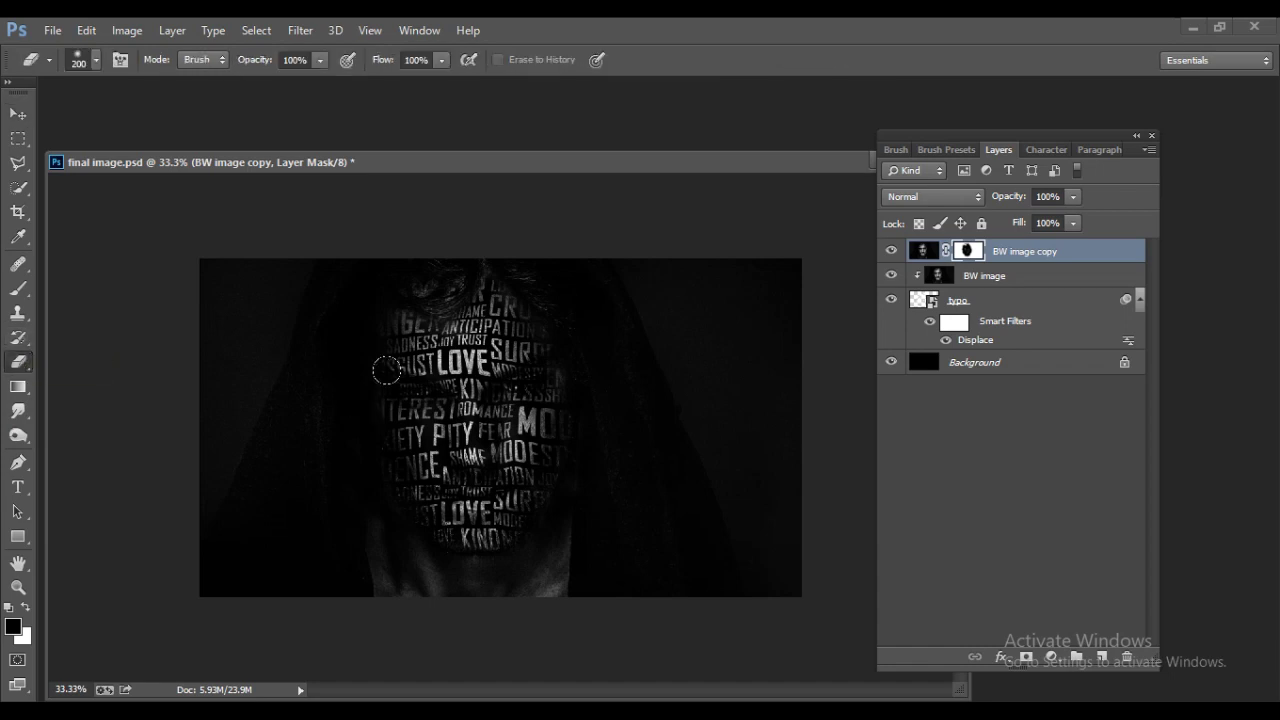
pyautogui.click(18, 288)
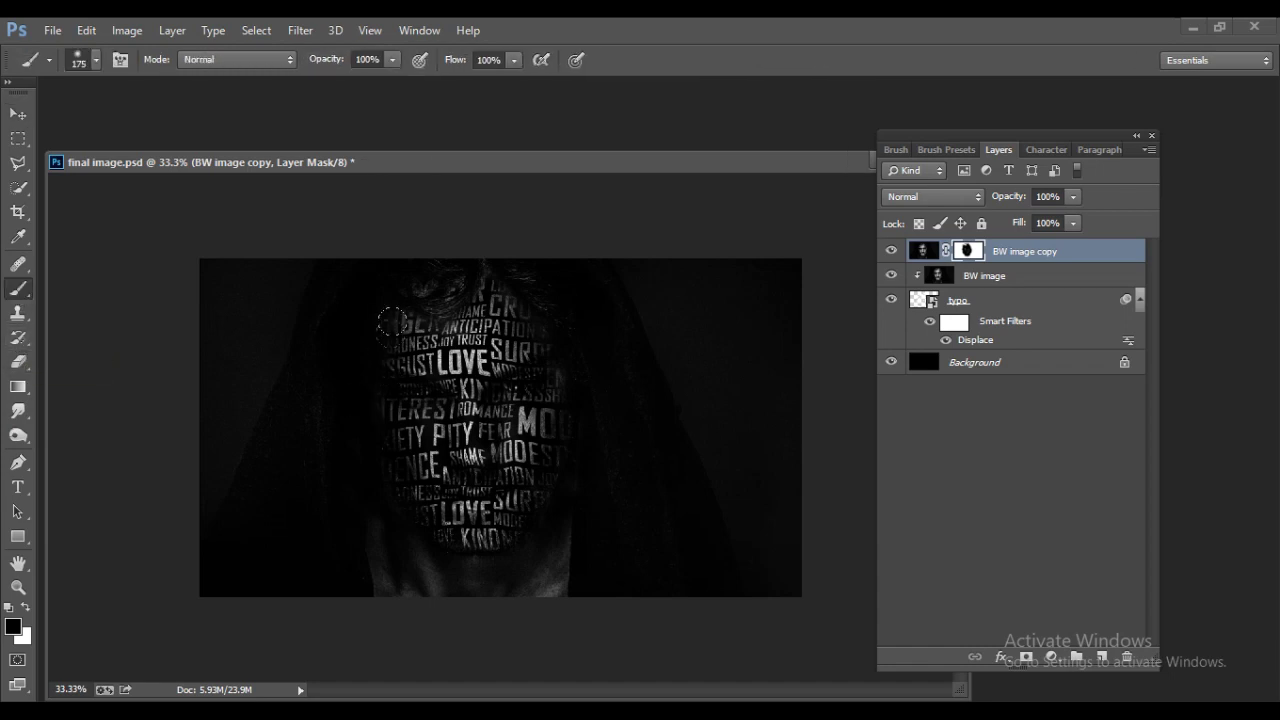
pyautogui.moveTo(390, 322)
pyautogui.mouseDown()
pyautogui.moveTo(392, 454)
pyautogui.moveTo(407, 501)
pyautogui.moveTo(455, 530)
pyautogui.mouseUp()
pyautogui.click(18, 113)
# Inspect the masked portrait in a maximized document window at 50% zoom with the layer list closed
pyautogui.moveTo(337, 160); pyautogui.dragTo(340, 111)
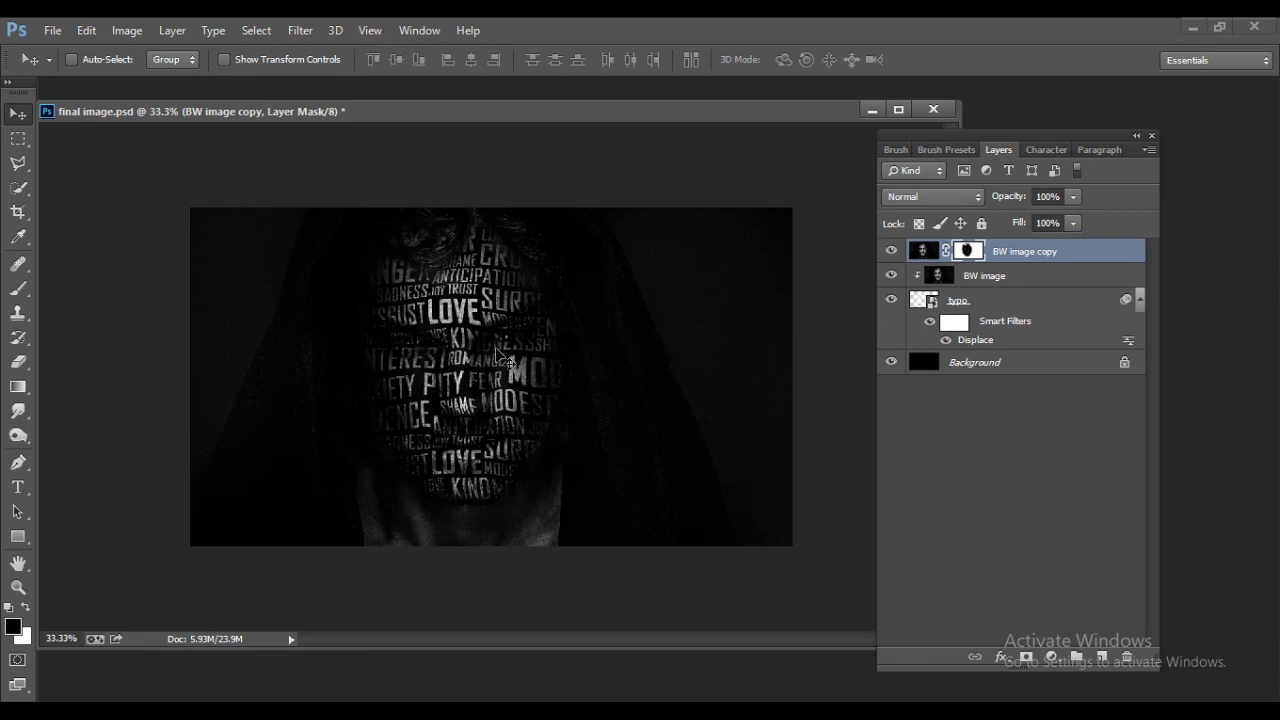
pyautogui.doubleClick(579, 116)
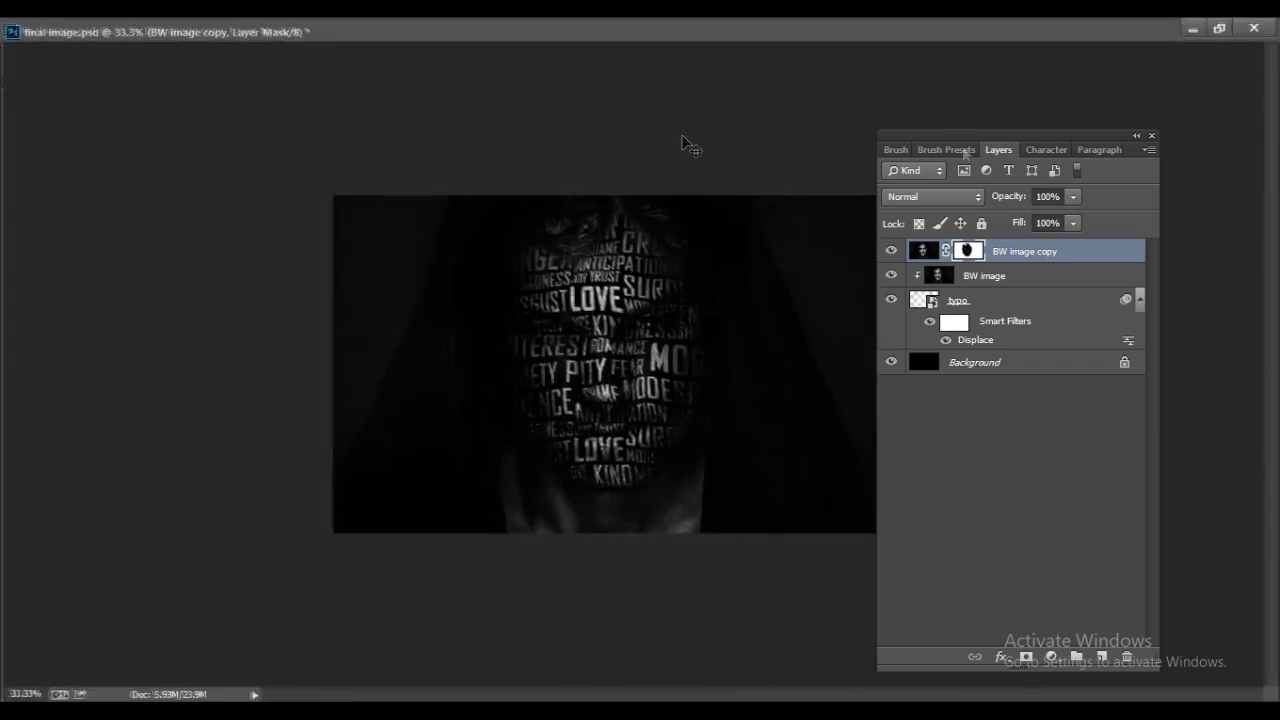
pyautogui.click(1151, 135)
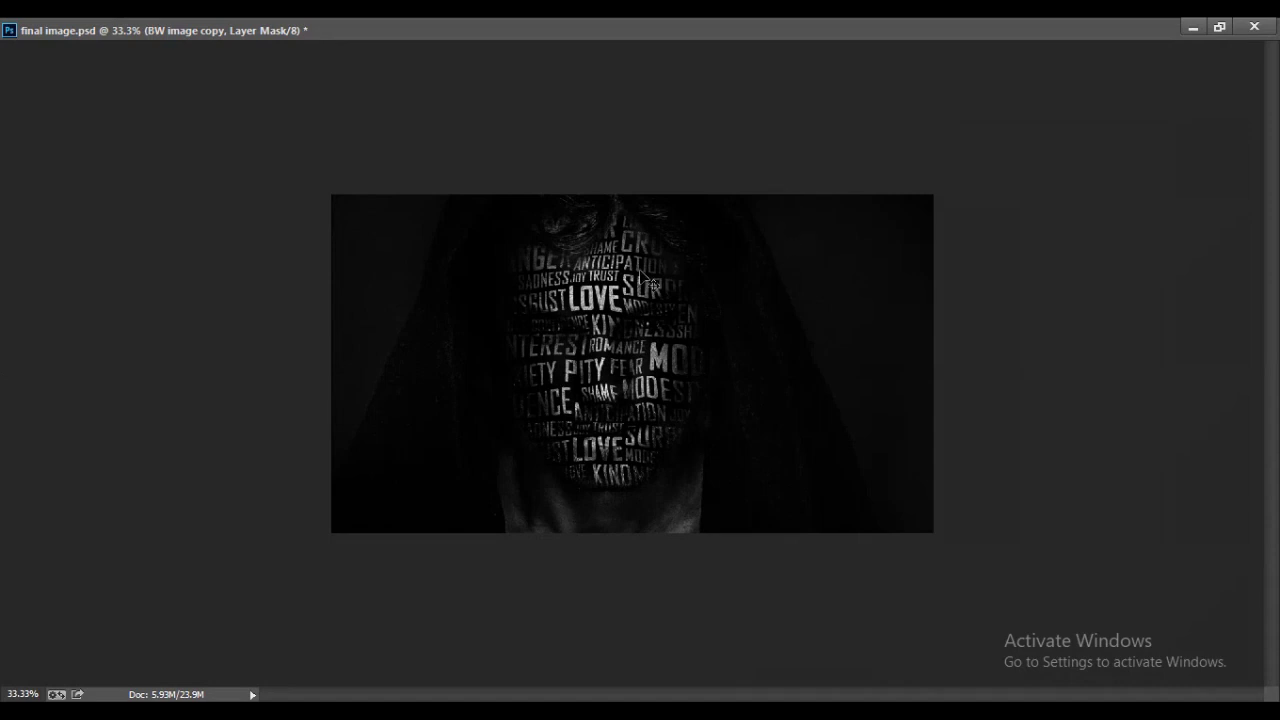
pyautogui.hotkey('ctrl', '+')
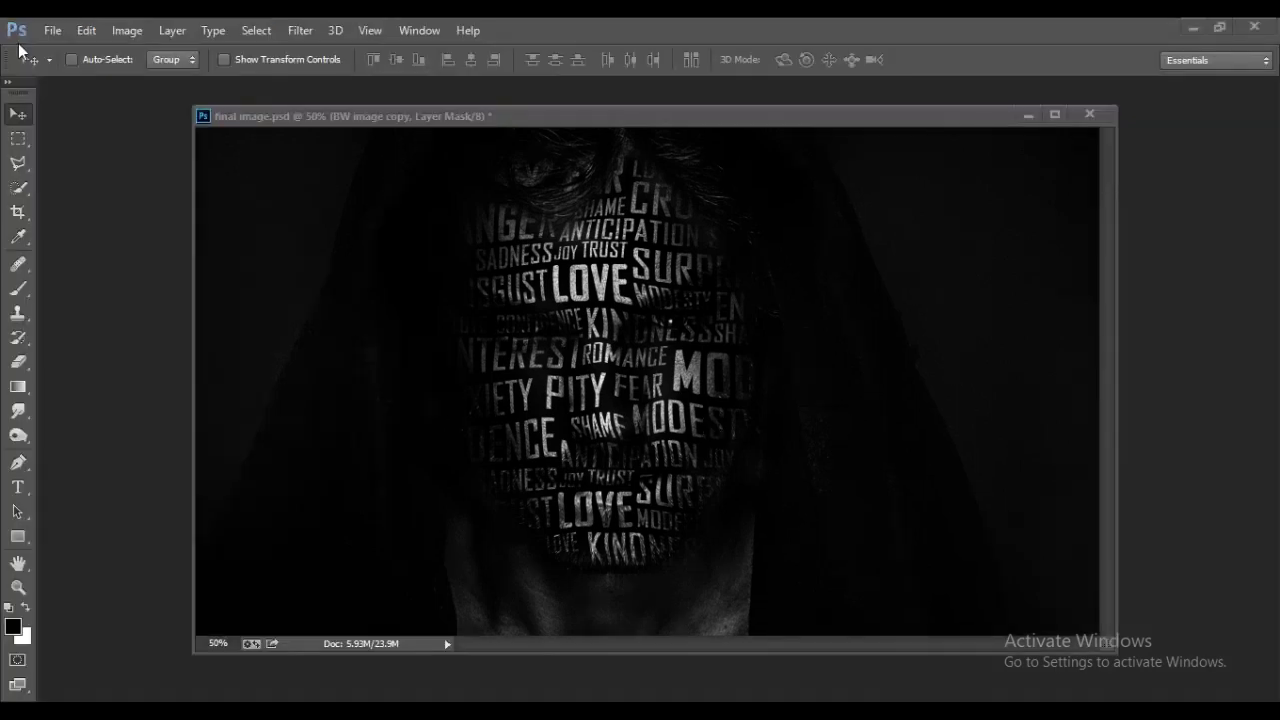
# Show the layer list again and add a Color Lookup adjustment layer above the BW image copy layer
pyautogui.click(420, 40)
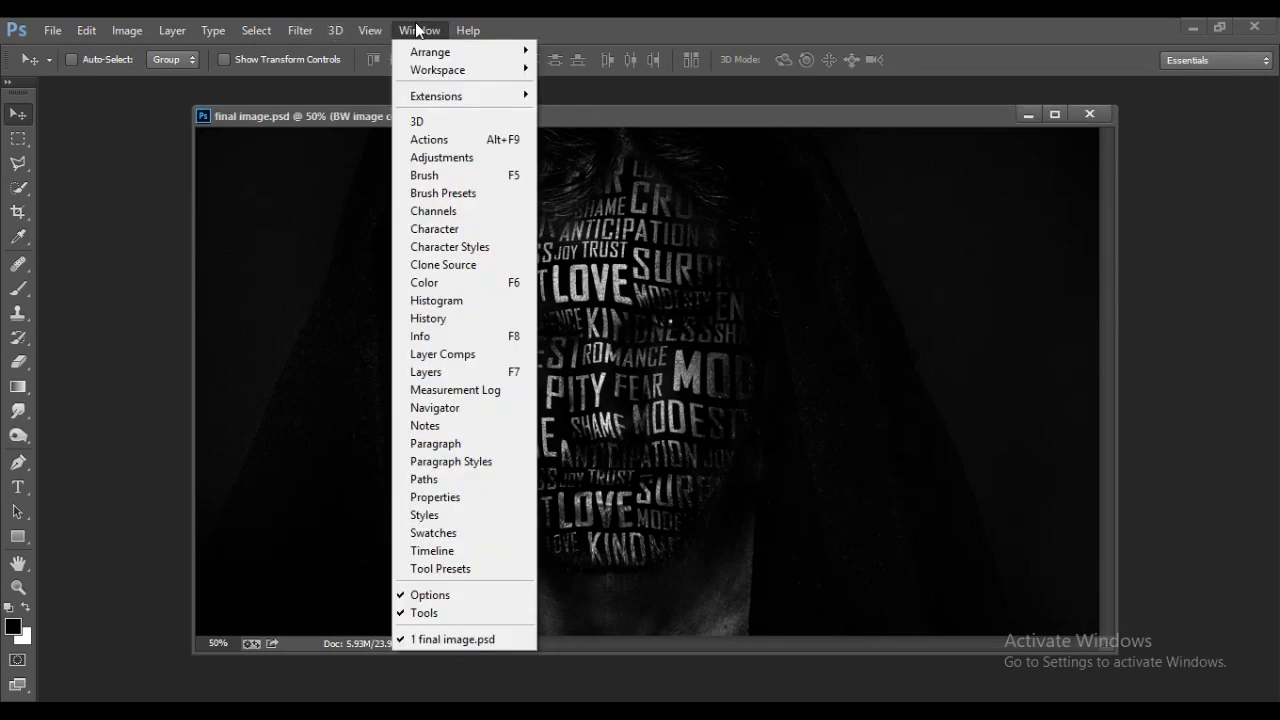
pyautogui.click(466, 372)
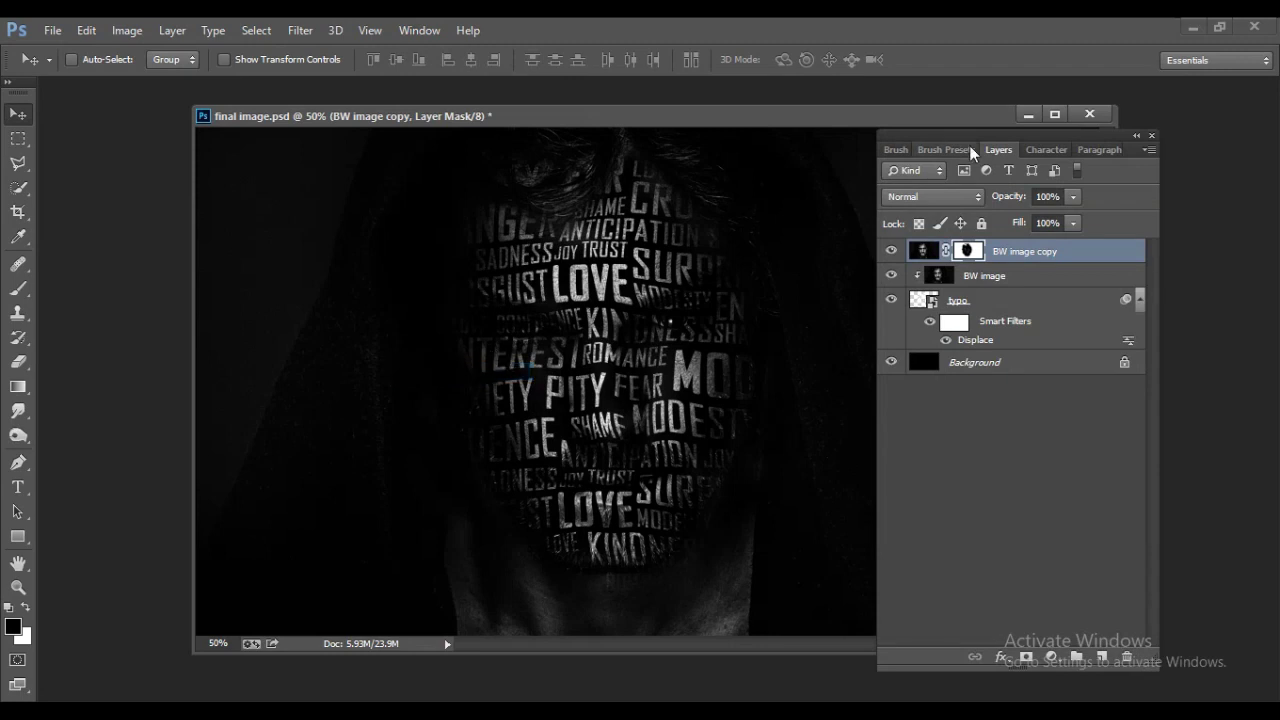
pyautogui.moveTo(975, 145); pyautogui.dragTo(935, 118)
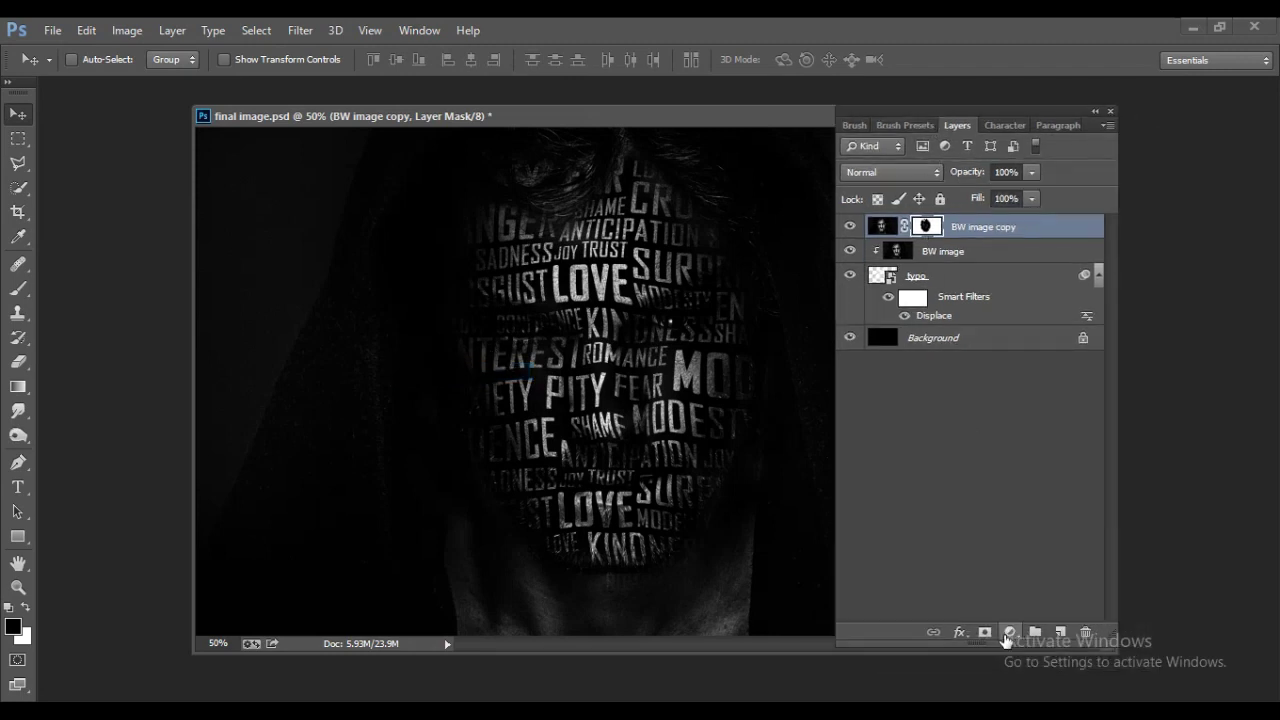
pyautogui.click(1011, 634)
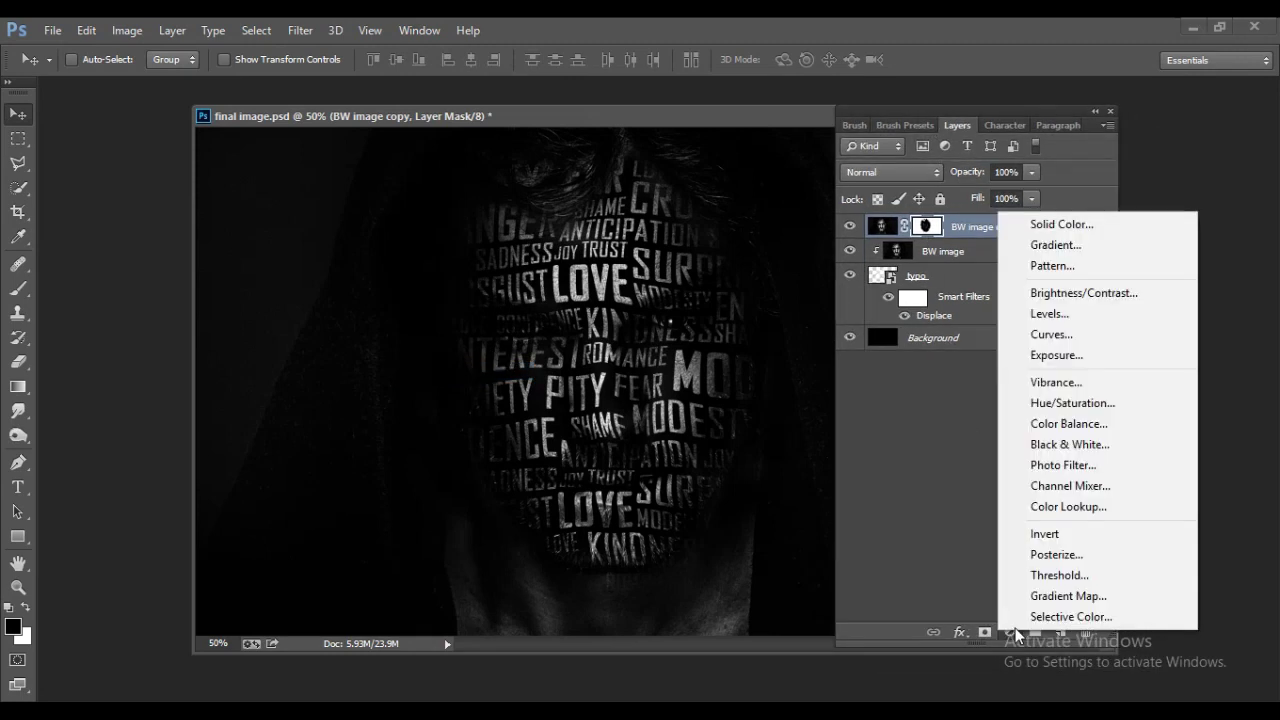
pyautogui.click(1106, 513)
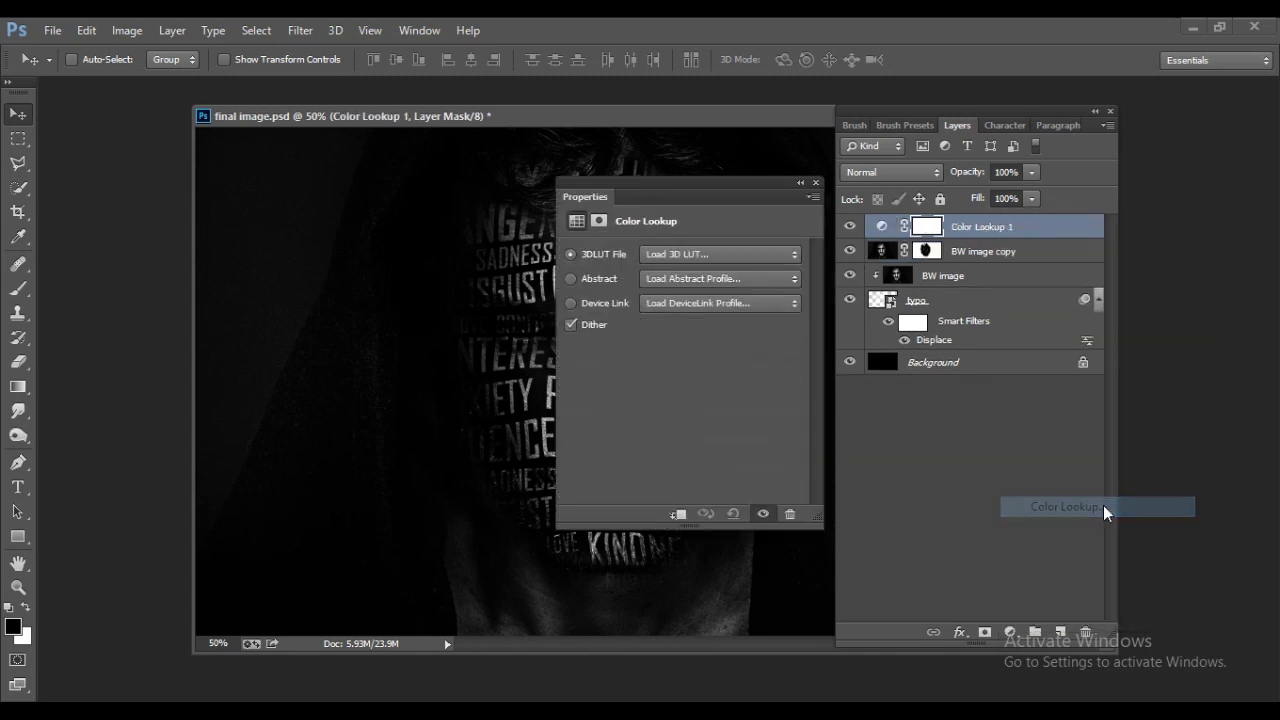
# Move the adjustment settings clear of the portrait, try the DropBlues.3DL lookup, and set the 3DLUT file to Crisp_Winter.look
pyautogui.moveTo(660, 190); pyautogui.dragTo(166, 170)
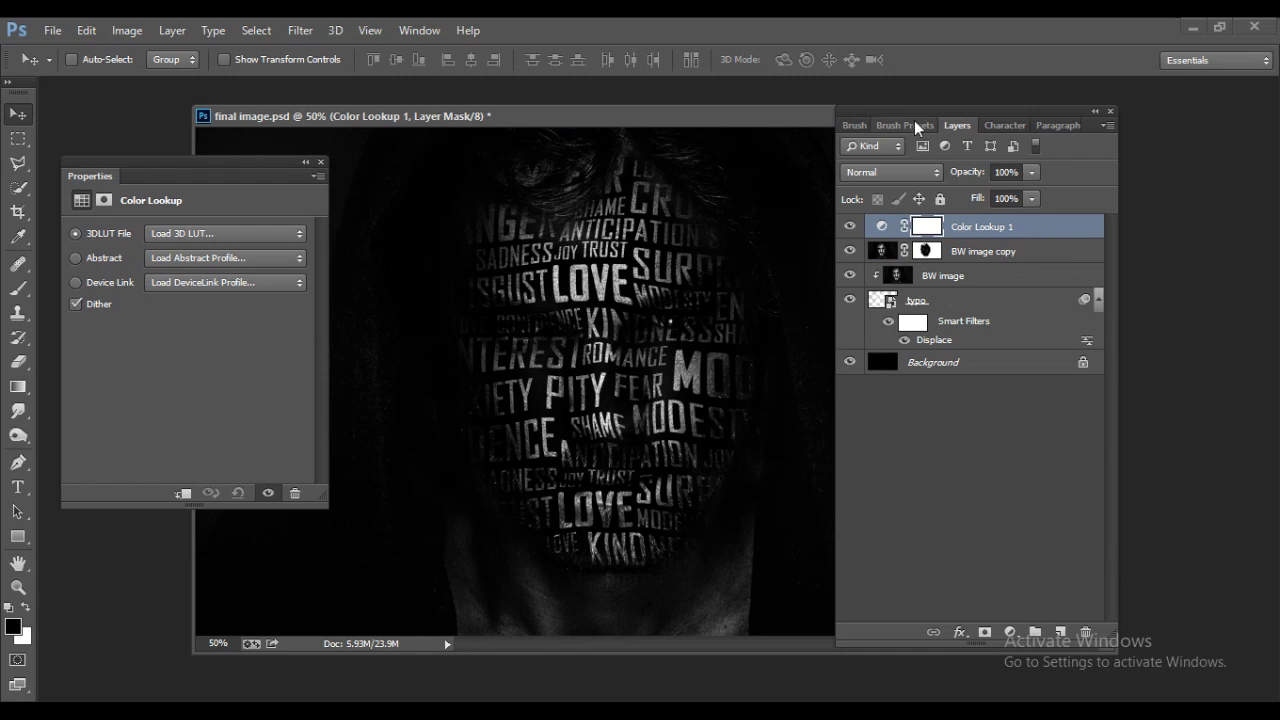
pyautogui.moveTo(898, 112); pyautogui.dragTo(1010, 112)
pyautogui.moveTo(663, 122); pyautogui.dragTo(707, 118)
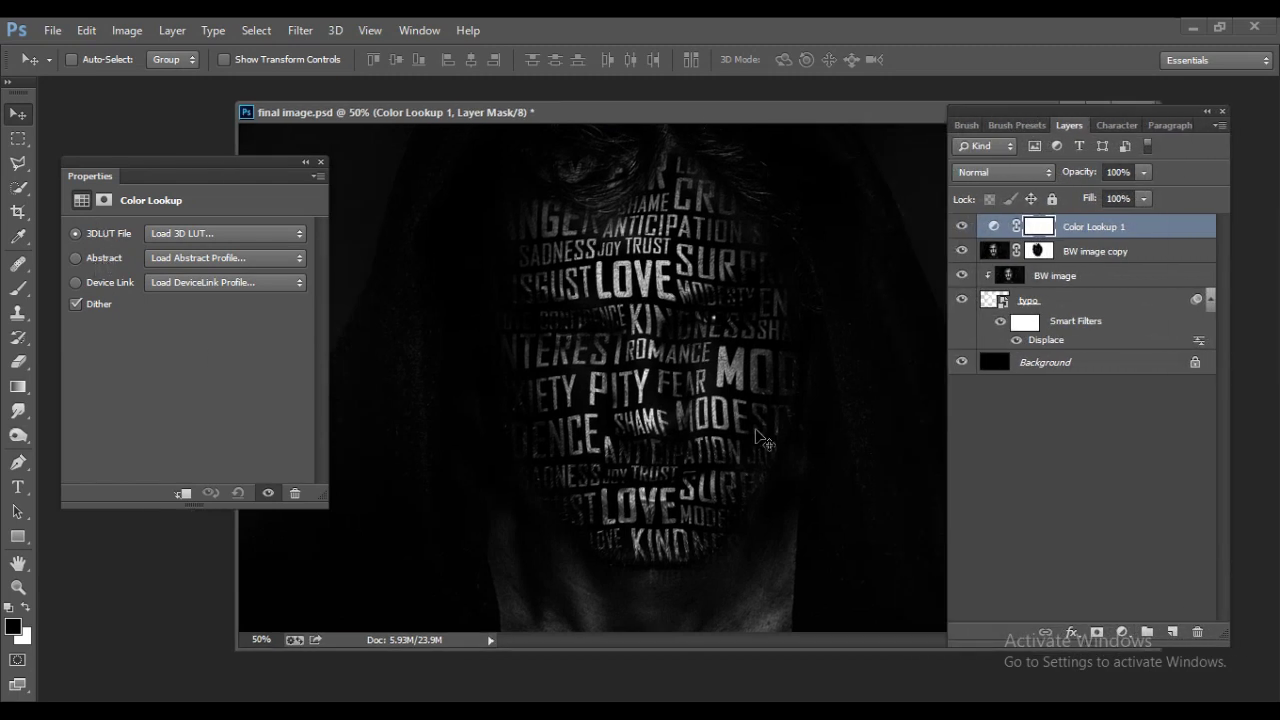
pyautogui.scroll(-1, 757, 437)
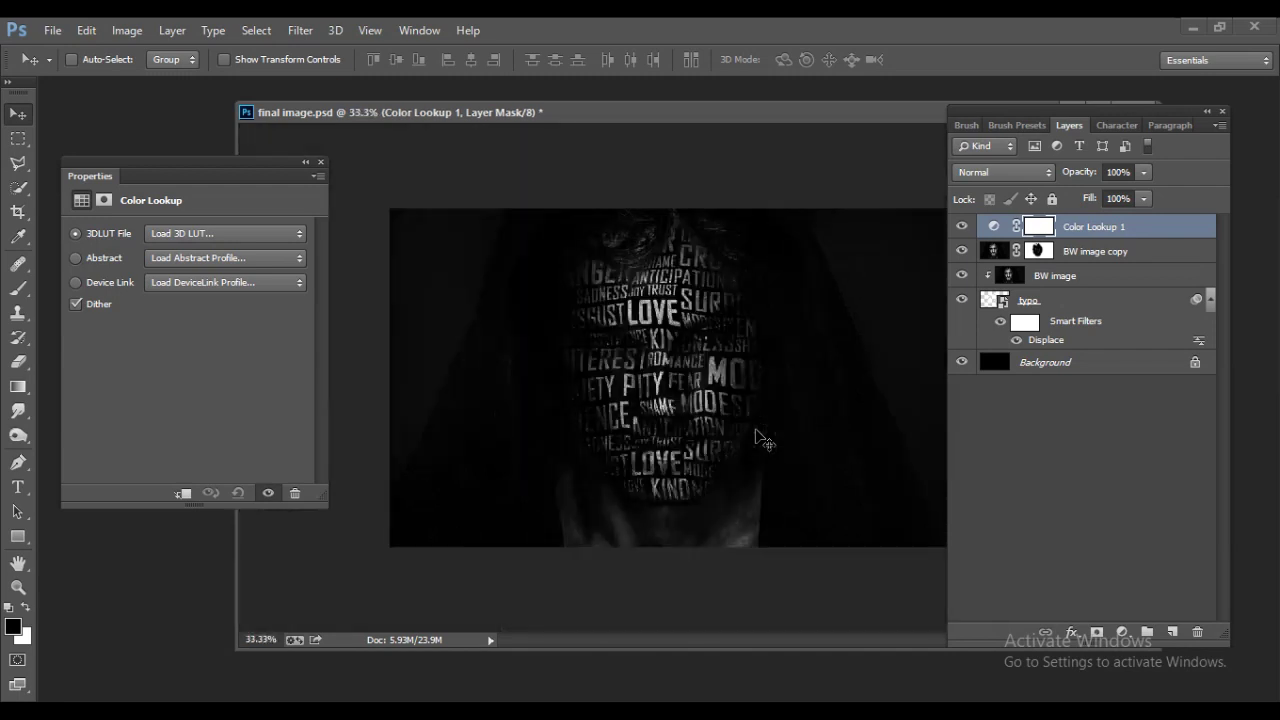
pyautogui.click(229, 233)
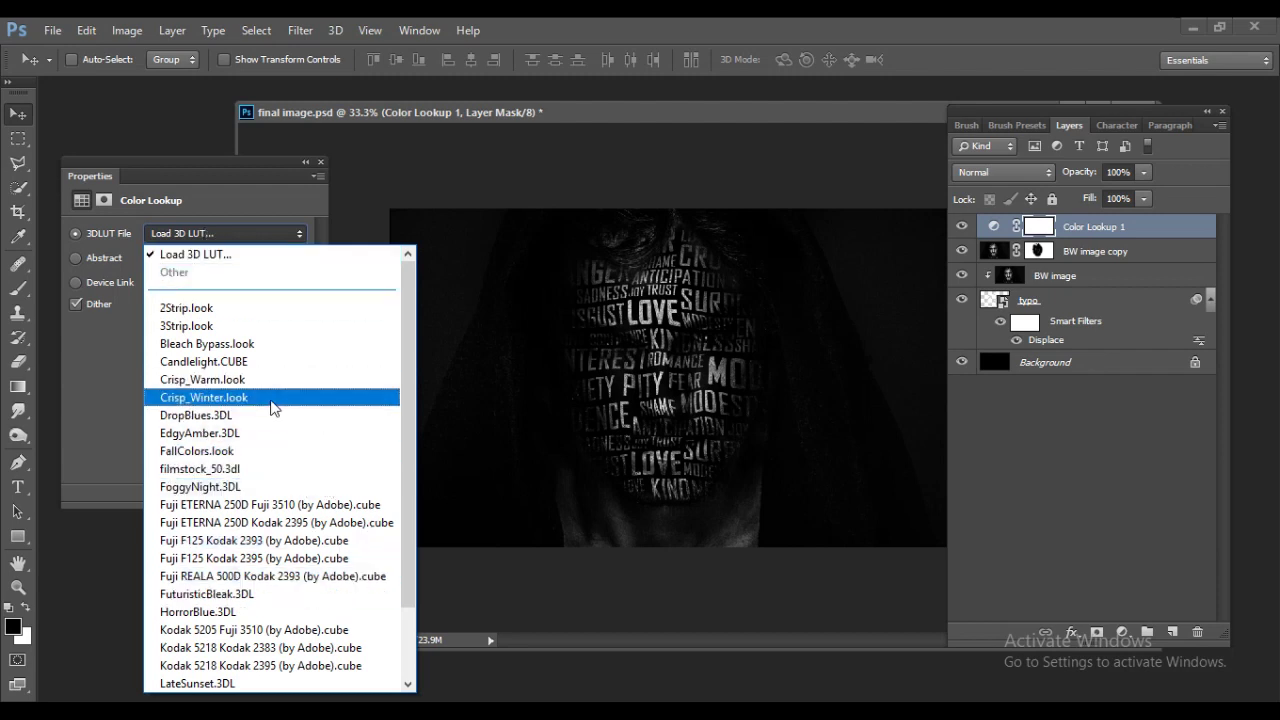
pyautogui.click(223, 417)
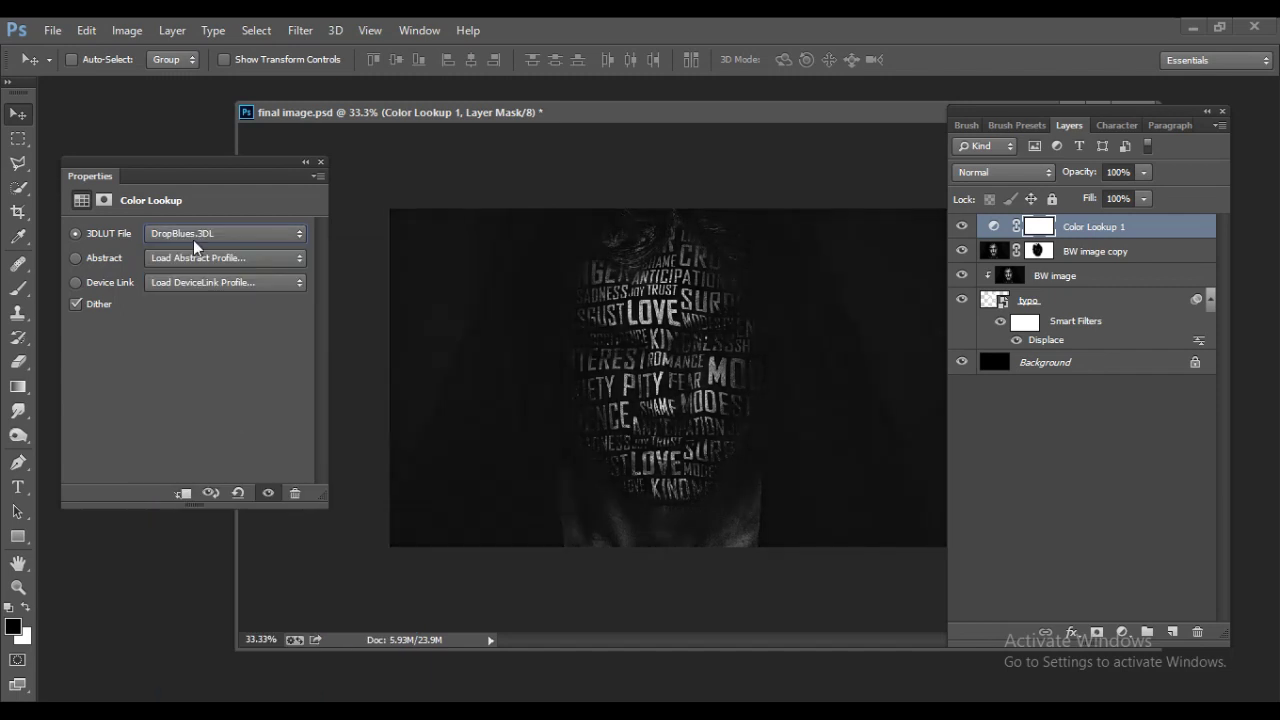
pyautogui.click(191, 233)
pyautogui.scroll(2, 191, 232)
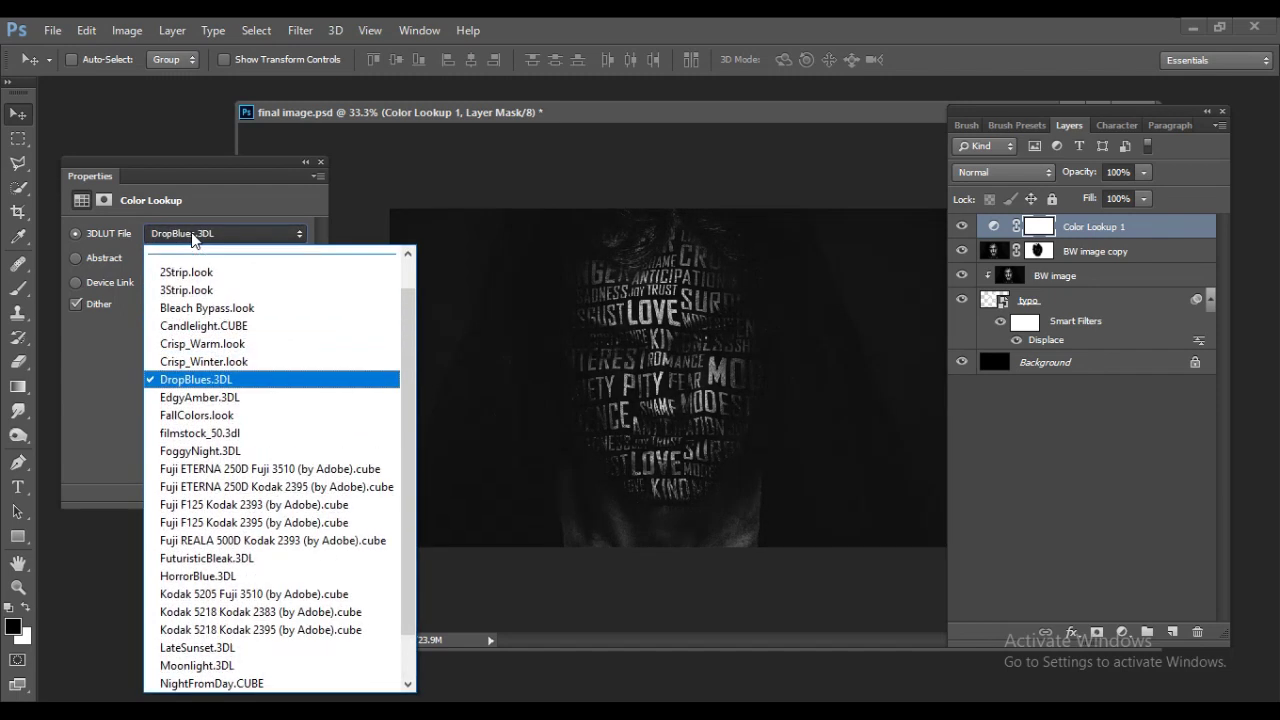
pyautogui.click(245, 362)
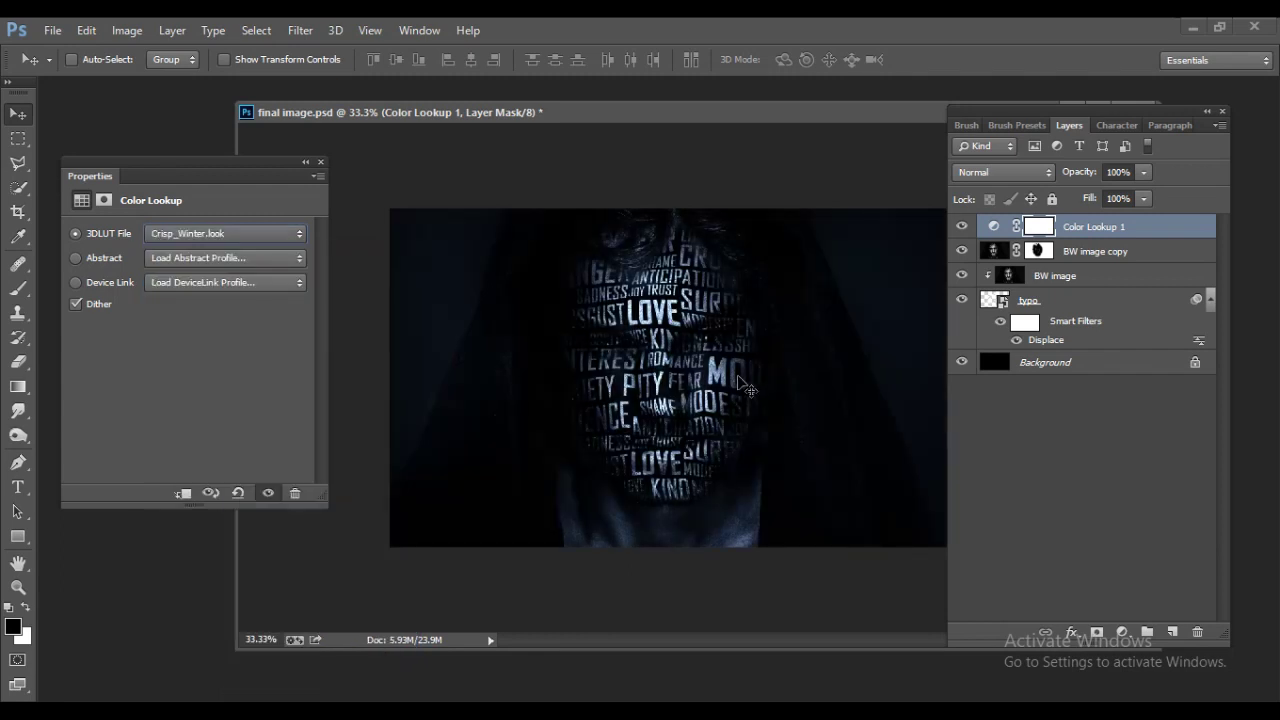
# Close the Color Lookup settings and arrange the workspace so the whole portrait is unobstructed
pyautogui.moveTo(967, 111); pyautogui.dragTo(1055, 115)
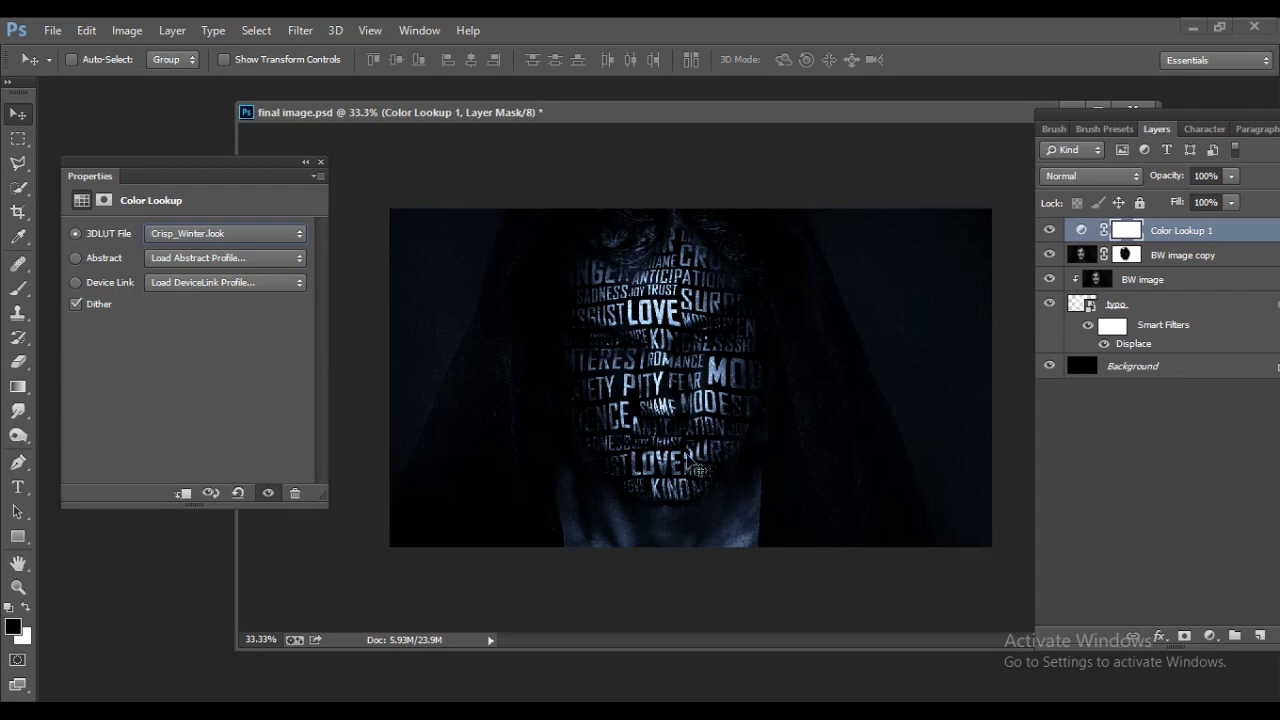
pyautogui.moveTo(514, 114); pyautogui.dragTo(313, 105)
pyautogui.click(320, 162)
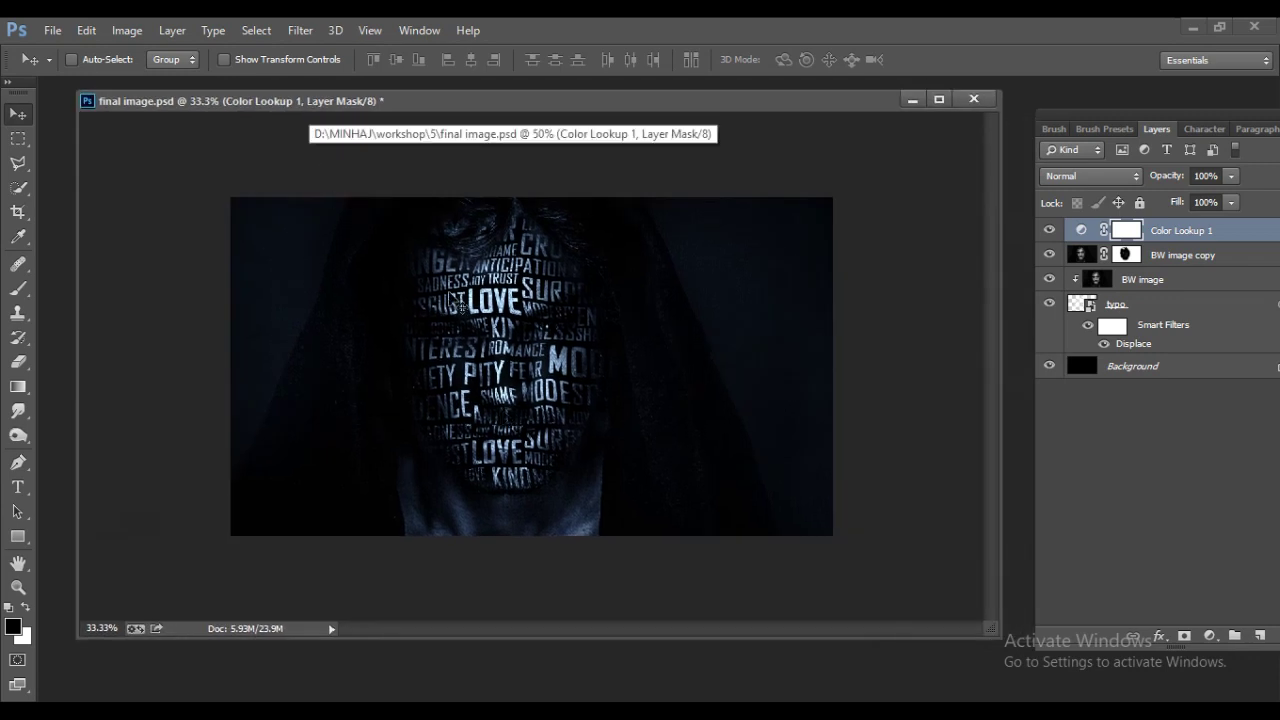
pyautogui.moveTo(283, 101); pyautogui.dragTo(312, 111)
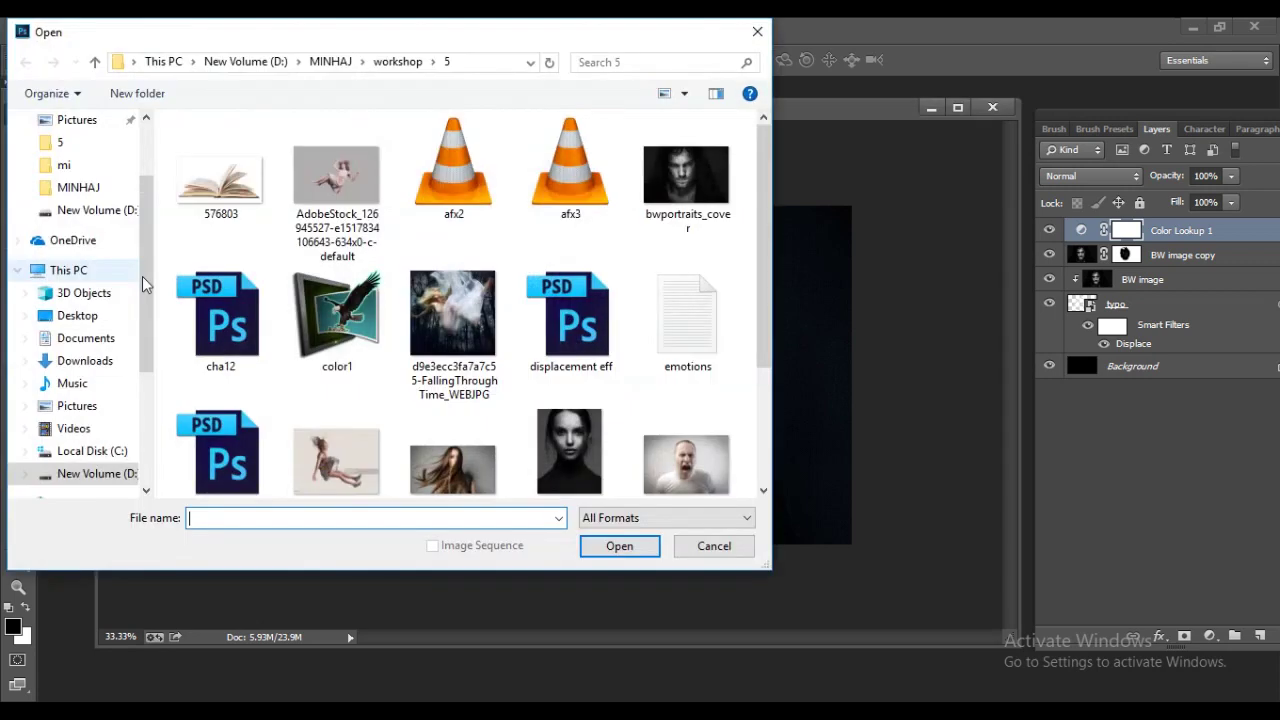
# Open wholesale-women-summer-dress-new-korean-girl.jpg from the workshop folder and float it in its own window
pyautogui.scroll(-3, 250, 380)
pyautogui.click(215, 395)
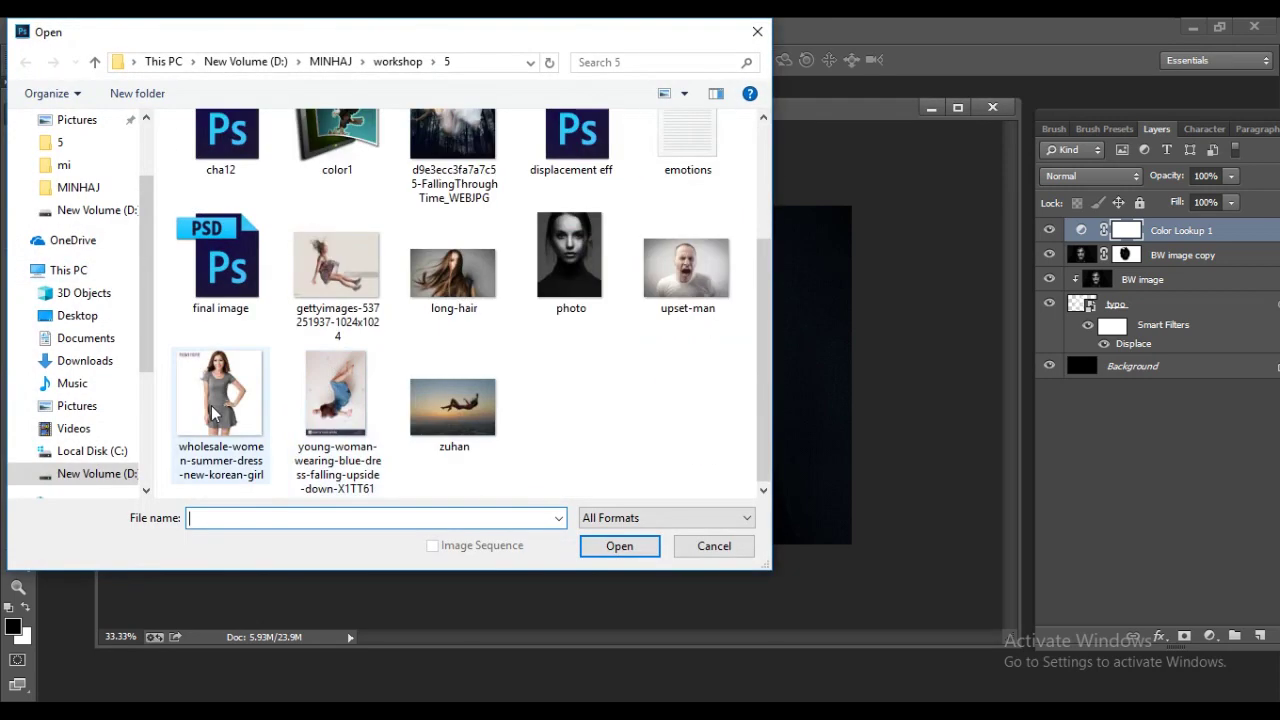
pyautogui.doubleClick(211, 389)
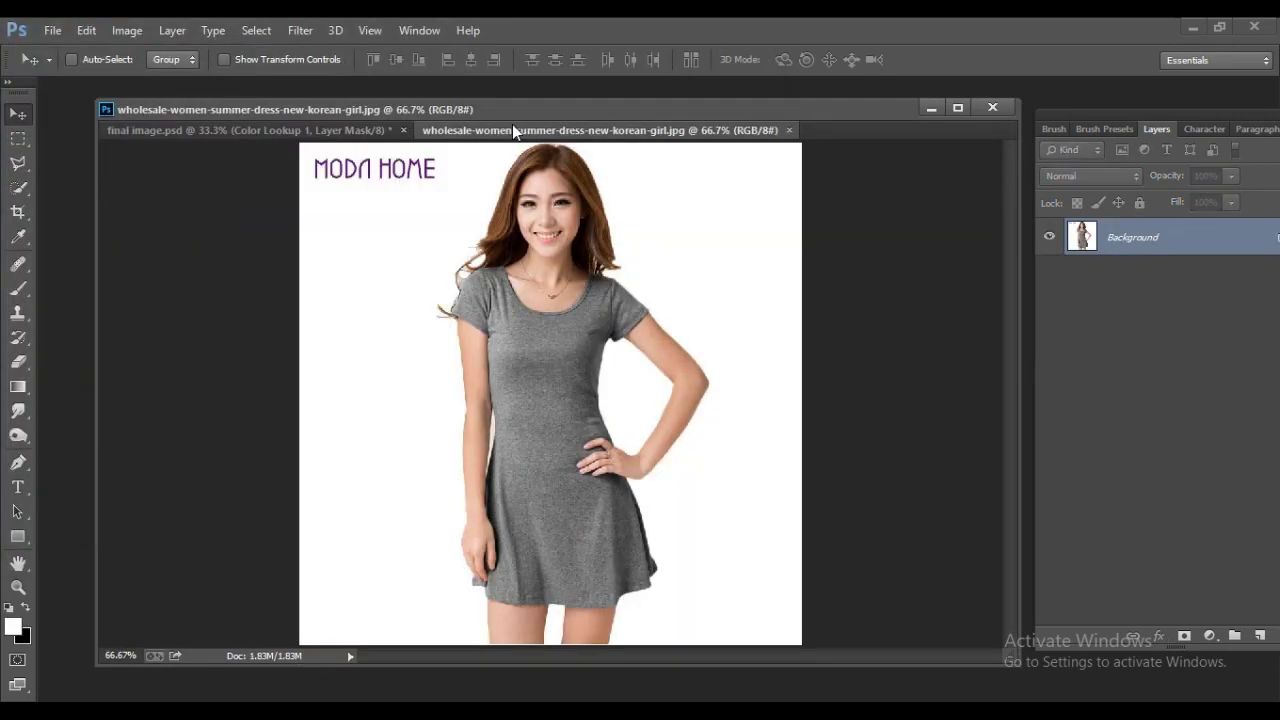
pyautogui.moveTo(513, 132); pyautogui.dragTo(296, 148)
# Create a white 1920 × 1080 px RGB document at 72 pixels/inch and float it in its own window
pyautogui.click(52, 30)
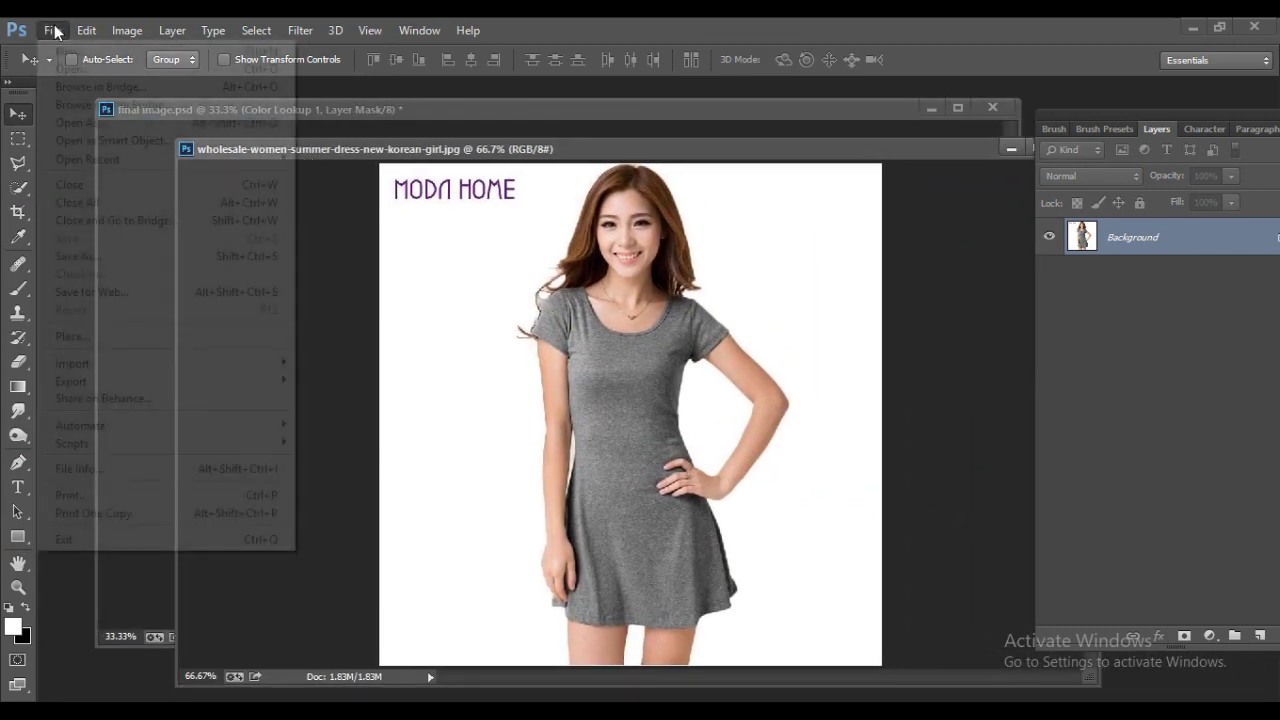
pyautogui.click(57, 52)
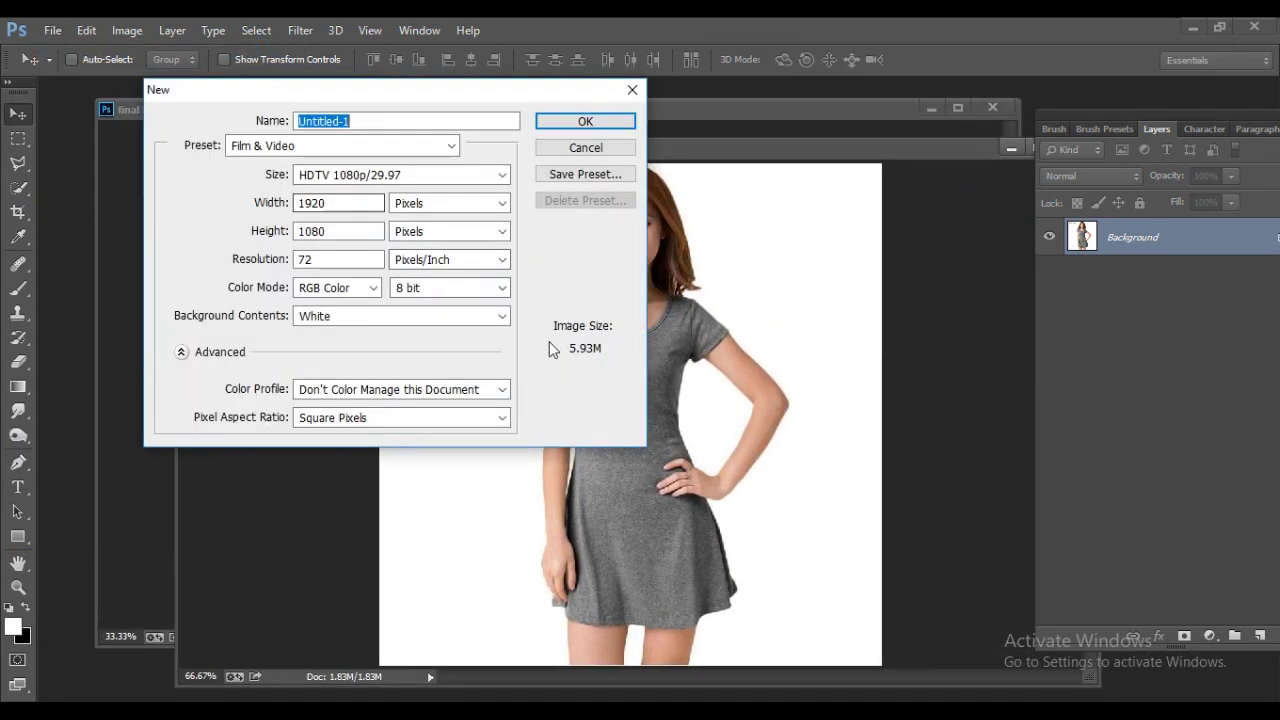
pyautogui.click(588, 124)
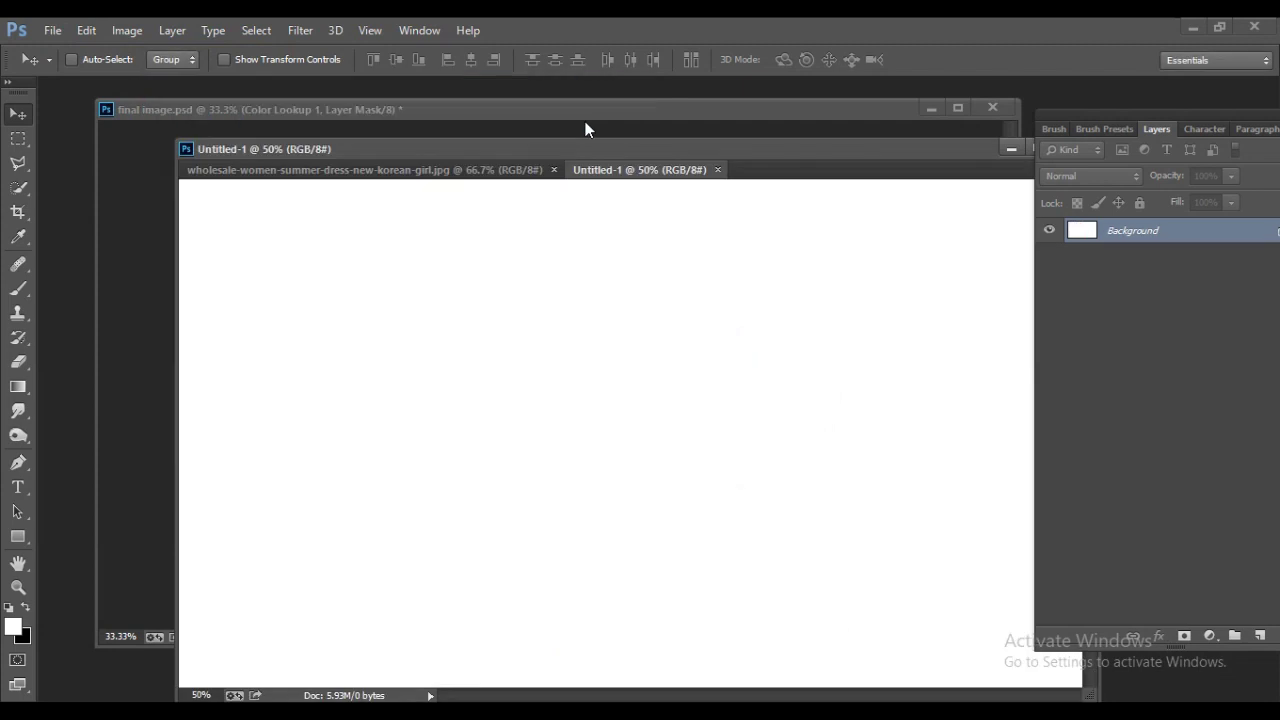
pyautogui.moveTo(597, 170); pyautogui.dragTo(597, 97)
# Copy the woman's photo into the new document as a layer and close the source photo
pyautogui.moveTo(477, 166); pyautogui.dragTo(318, 210)
pyautogui.moveTo(413, 294); pyautogui.dragTo(931, 246)
pyautogui.moveTo(891, 101); pyautogui.dragTo(810, 116)
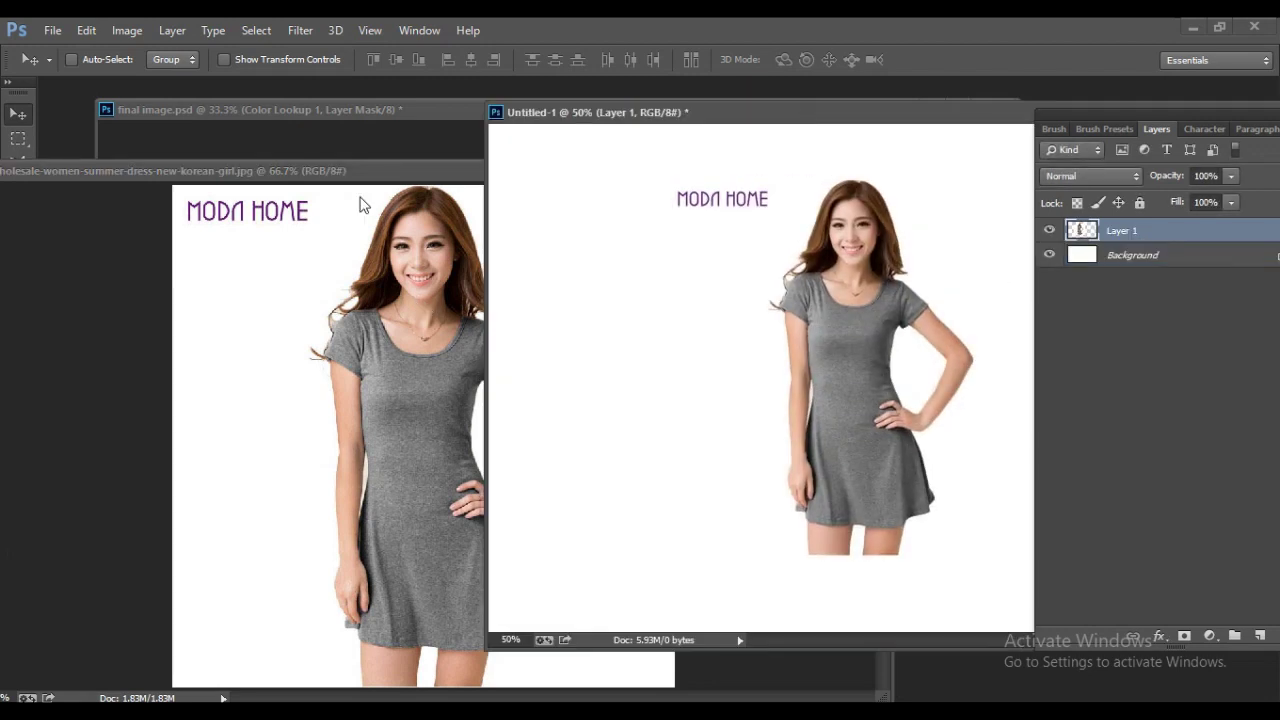
pyautogui.click(363, 206)
pyautogui.click(855, 170)
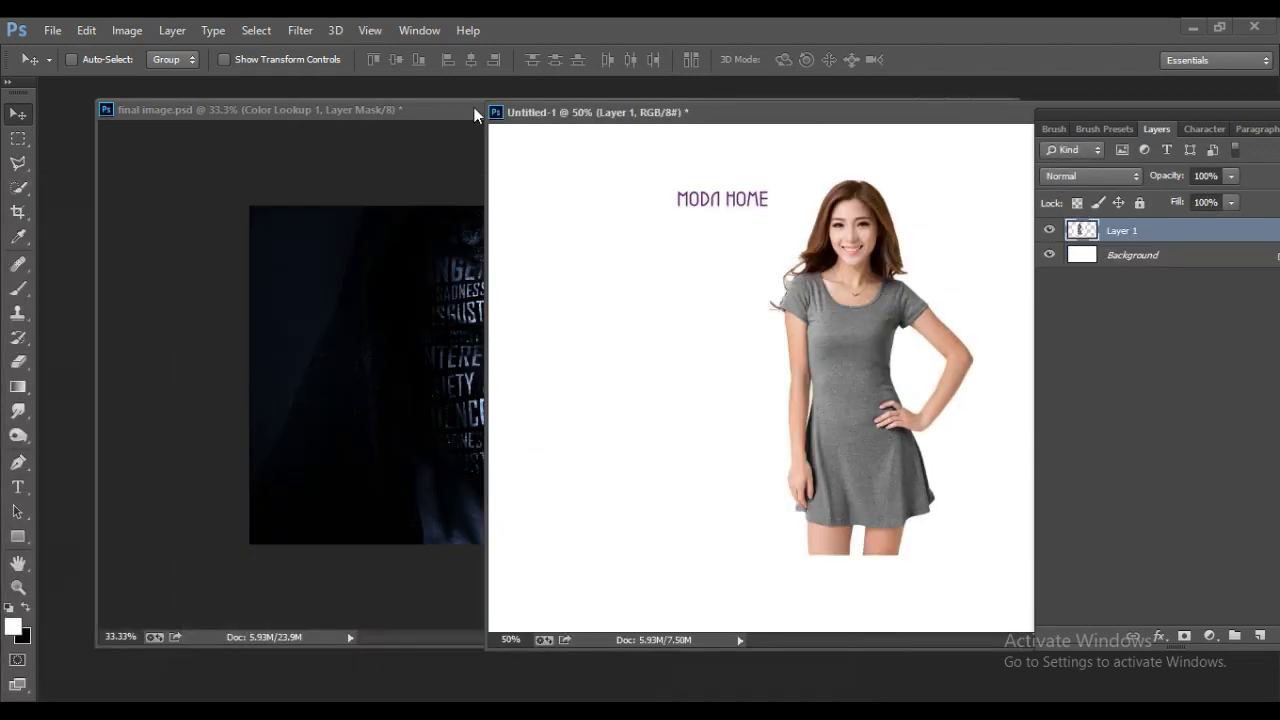
pyautogui.moveTo(671, 116); pyautogui.dragTo(256, 104)
# Scale the woman's layer to 138.25% and place it with her head just below the canvas's upper edge
pyautogui.rightClick(409, 338)
pyautogui.click(433, 335)
pyautogui.moveTo(433, 335); pyautogui.dragTo(537, 397)
pyautogui.hotkey('ctrl', 't')
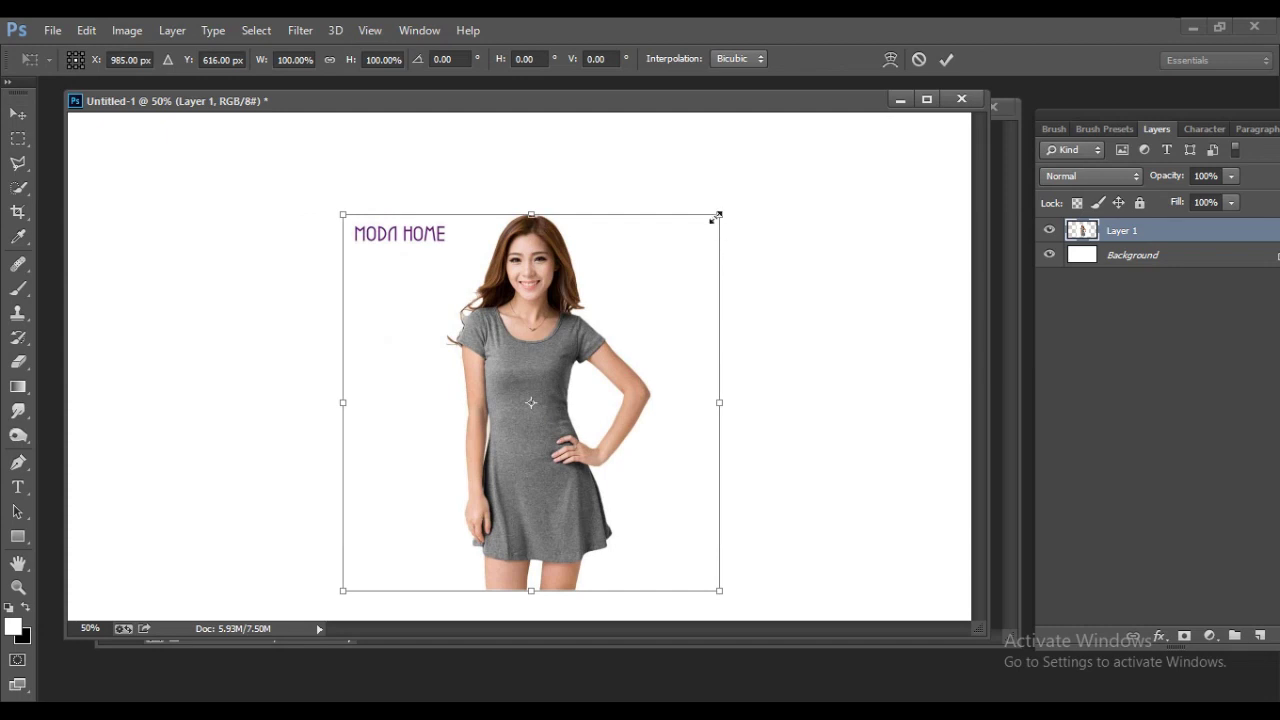
pyautogui.moveTo(717, 215); pyautogui.dragTo(792, 142)
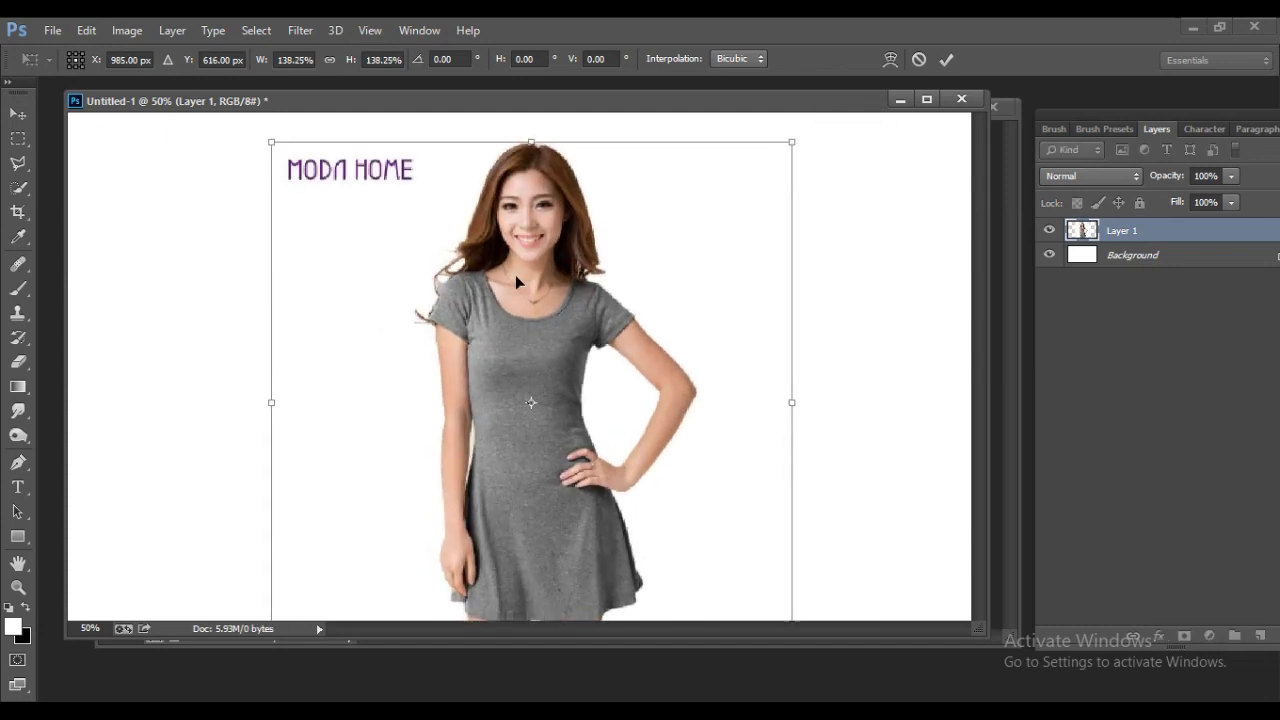
pyautogui.moveTo(515, 275); pyautogui.dragTo(512, 247)
pyautogui.press('Return')
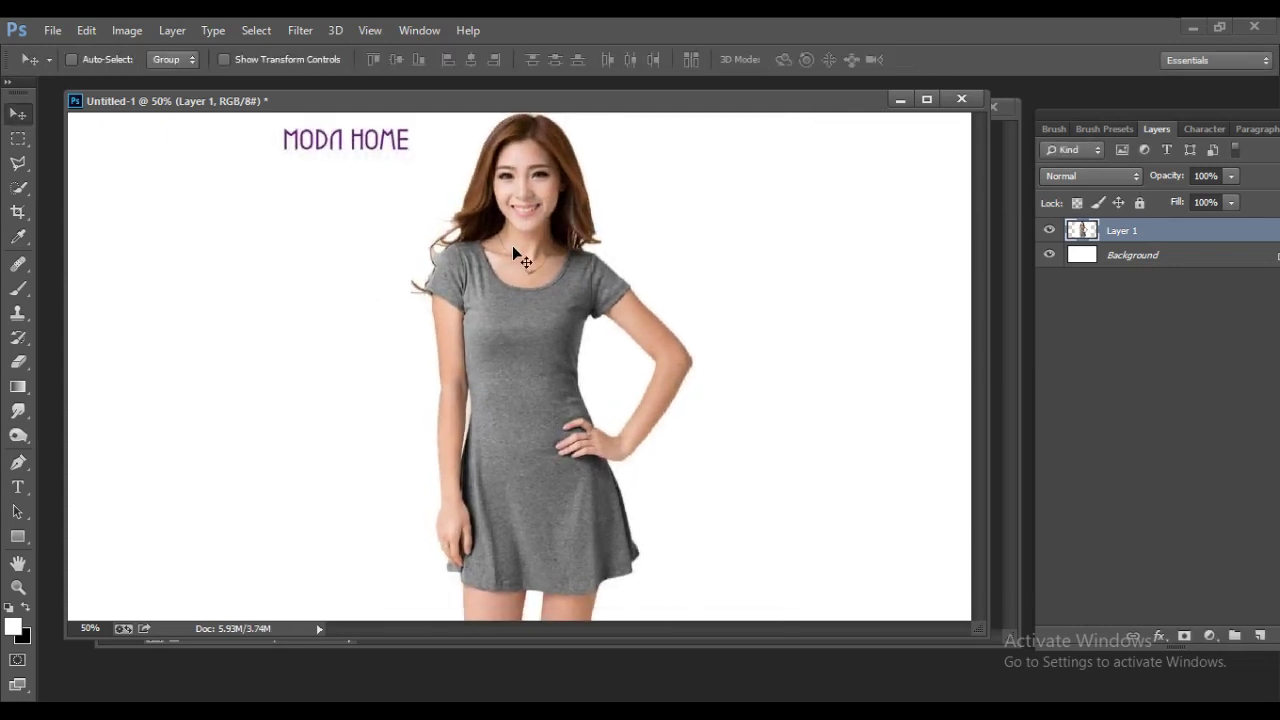
# Erase the MODA HOME lettering from the woman's layer with a 200 px eraser
pyautogui.click(18, 361)
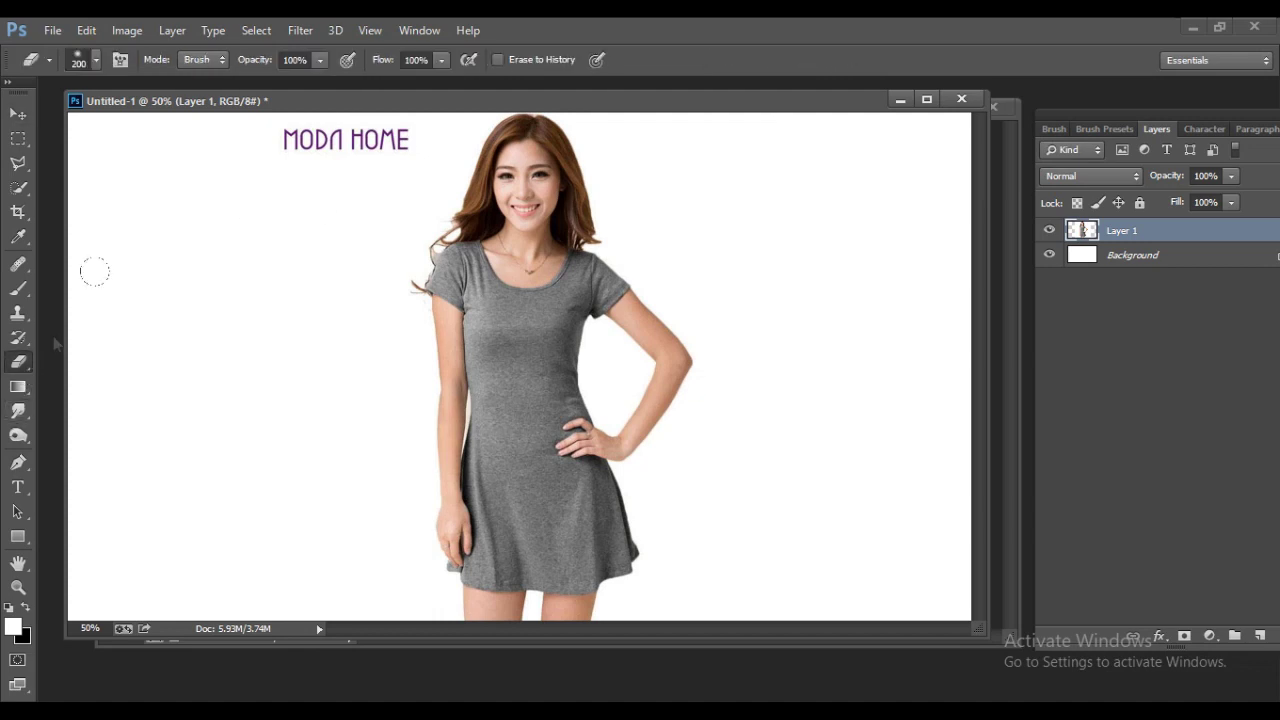
pyautogui.moveTo(258, 122); pyautogui.dragTo(374, 118)
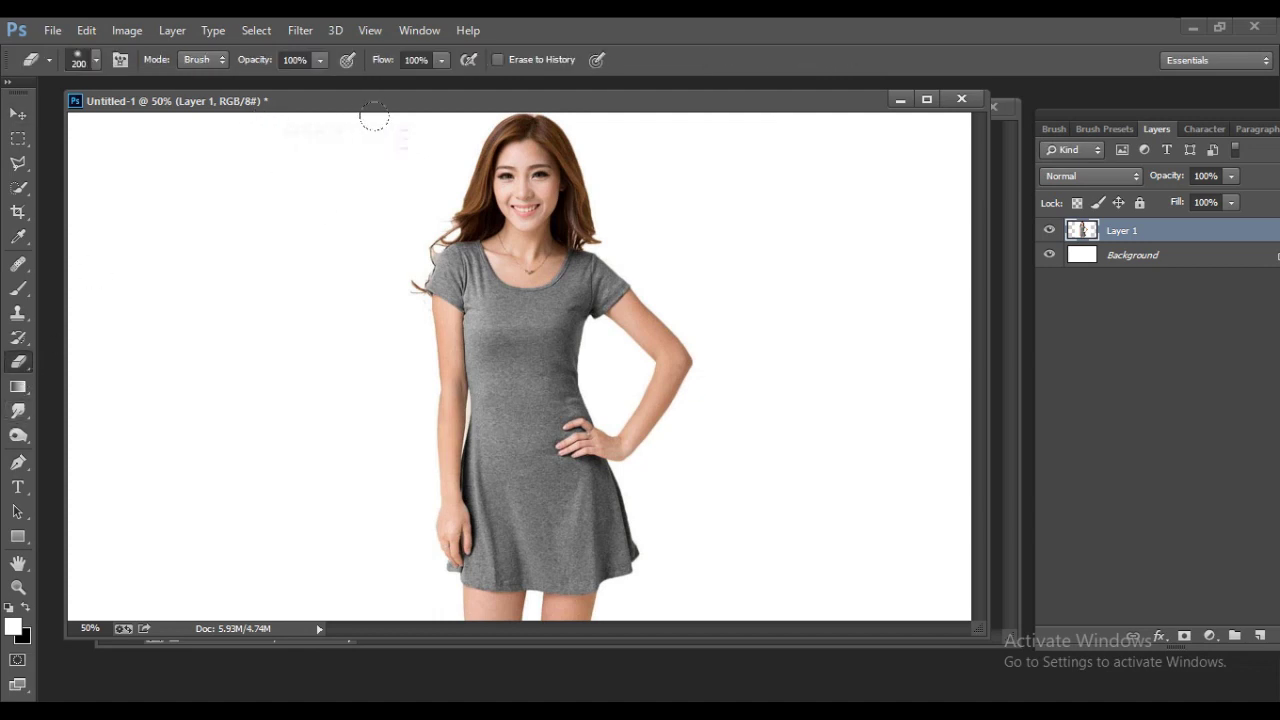
pyautogui.click(18, 113)
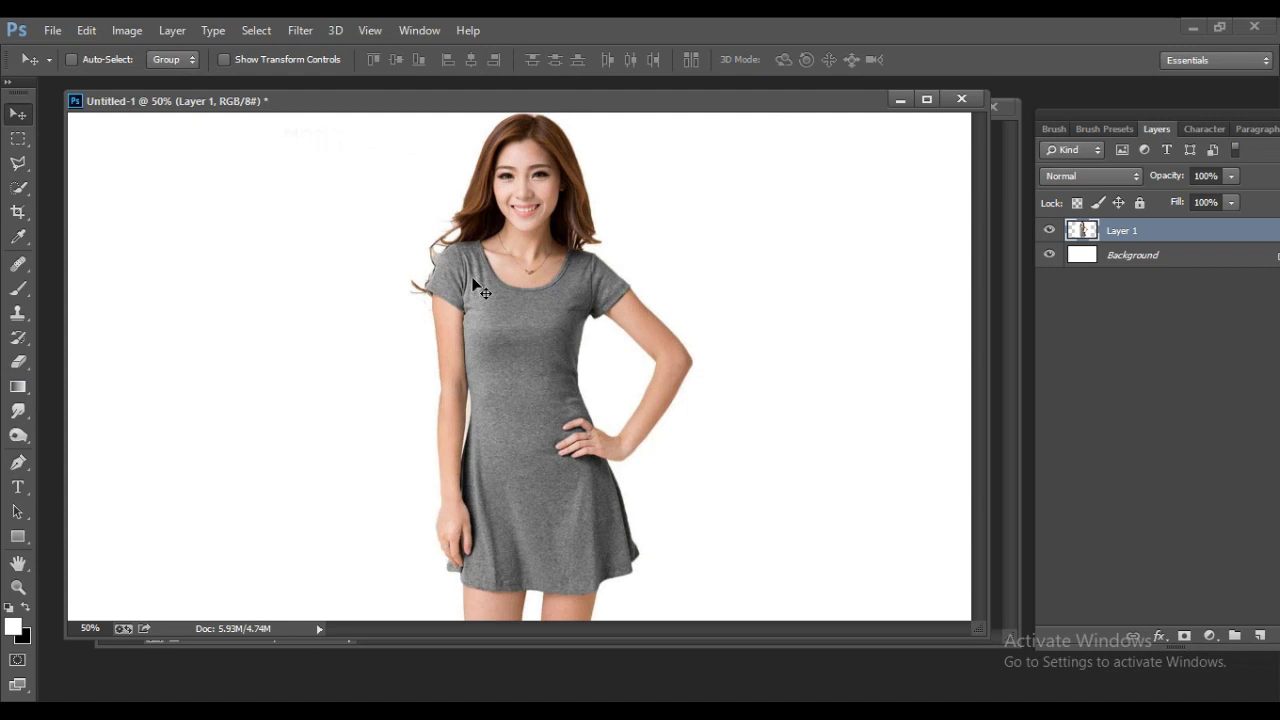
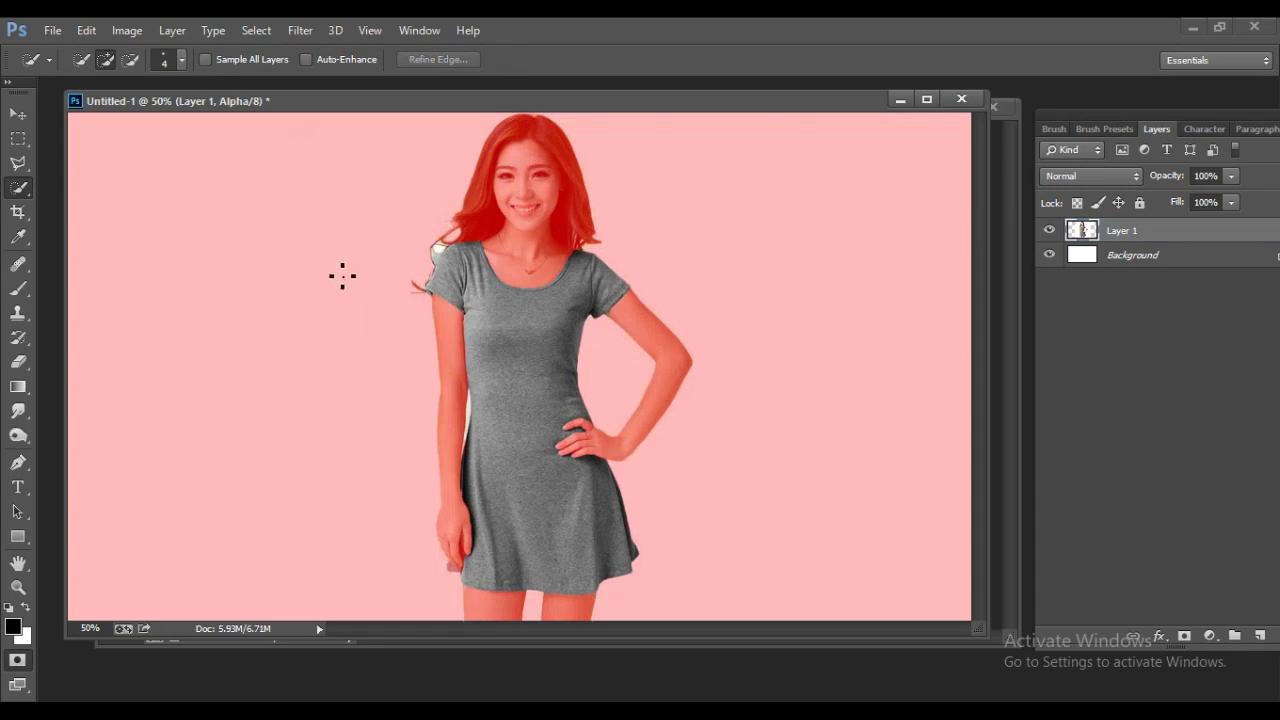
# Paint the quick mask over the unmasked patch between the hair and the sleeve with the 175 px brush
pyautogui.click(17, 288)
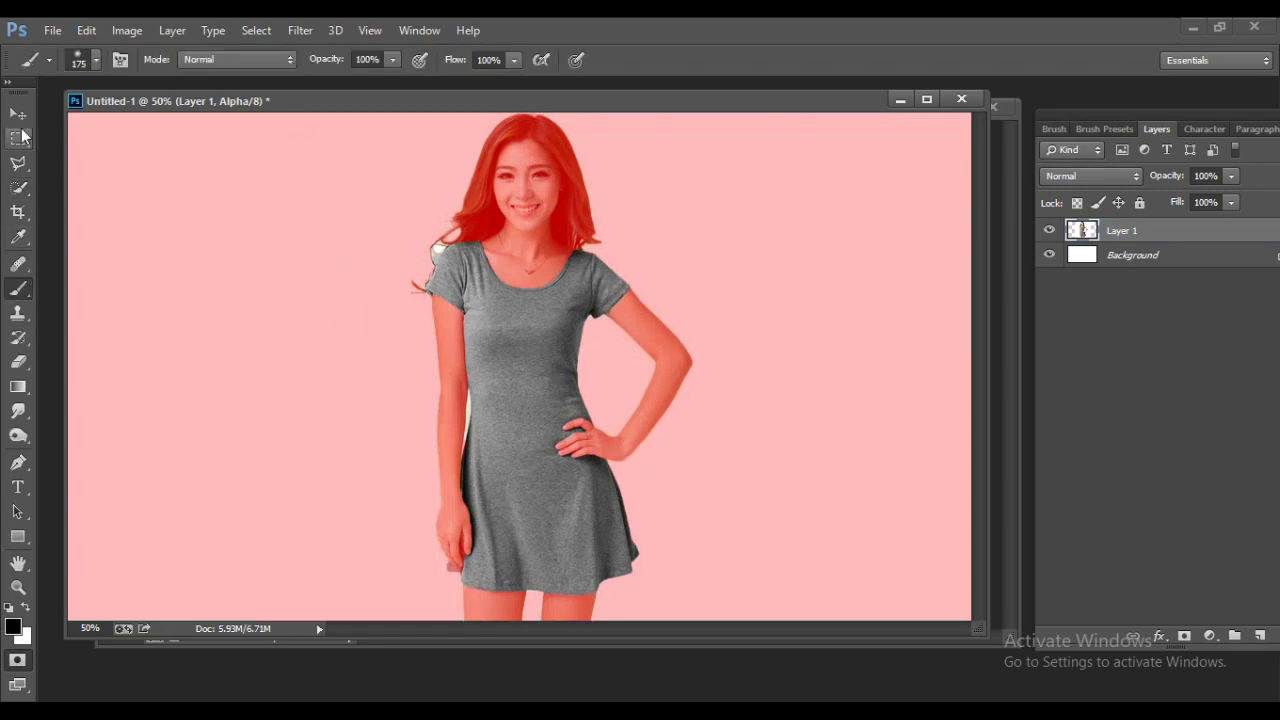
pyautogui.click(94, 60)
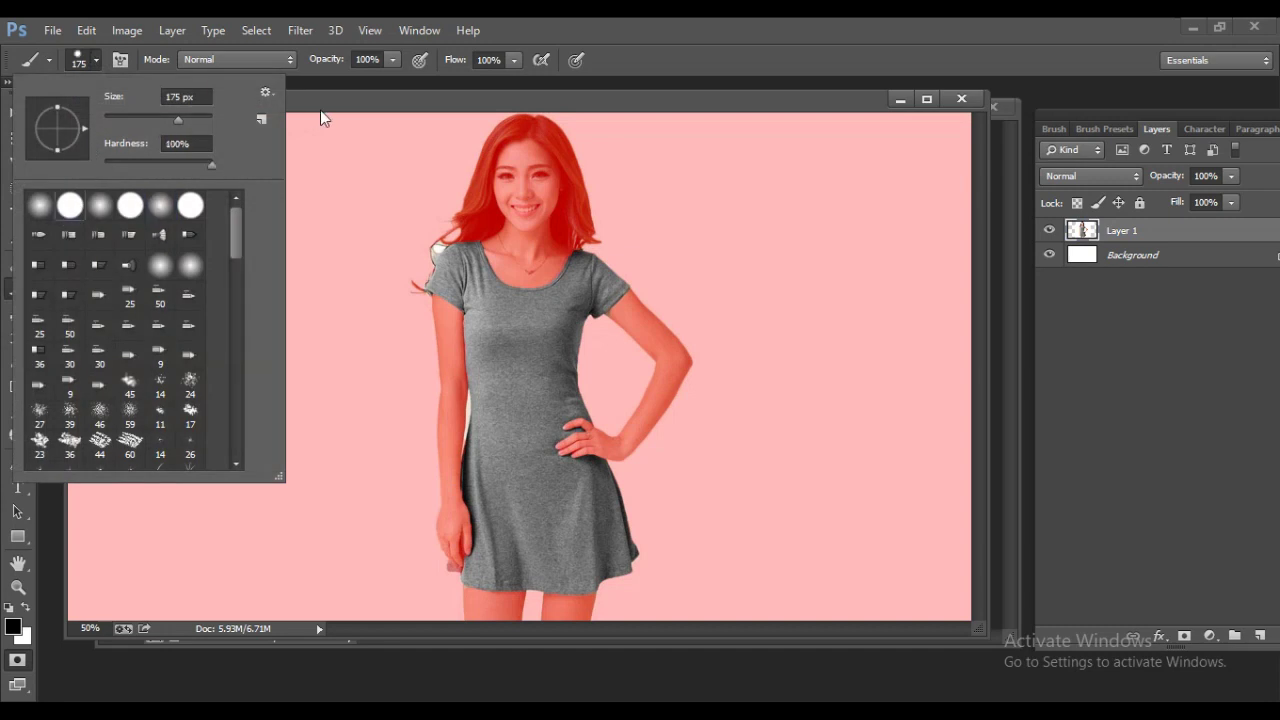
pyautogui.click(321, 118)
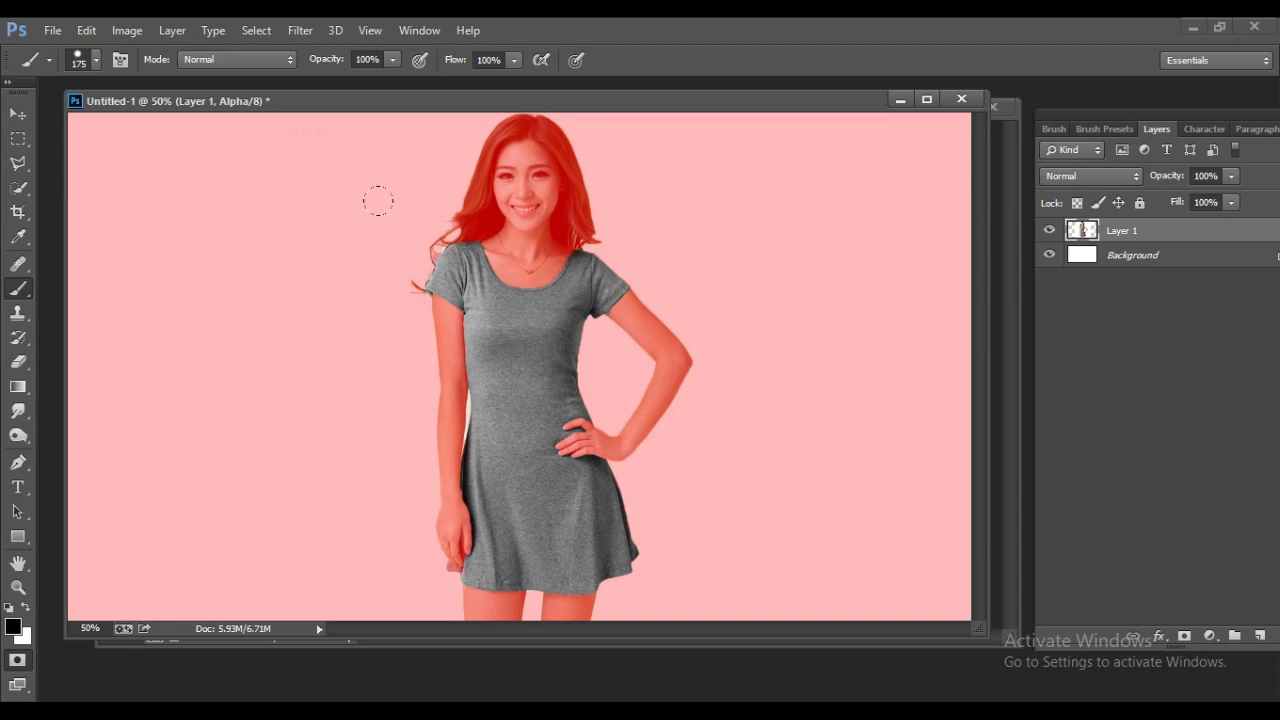
# Reduce the brush to 45 px and paint the quick mask over the gap between the hanging arm and the dress
pyautogui.hotkey('ctrl', '+')
pyautogui.hotkey('ctrl', '+')
pyautogui.hotkey('ctrl', '+')
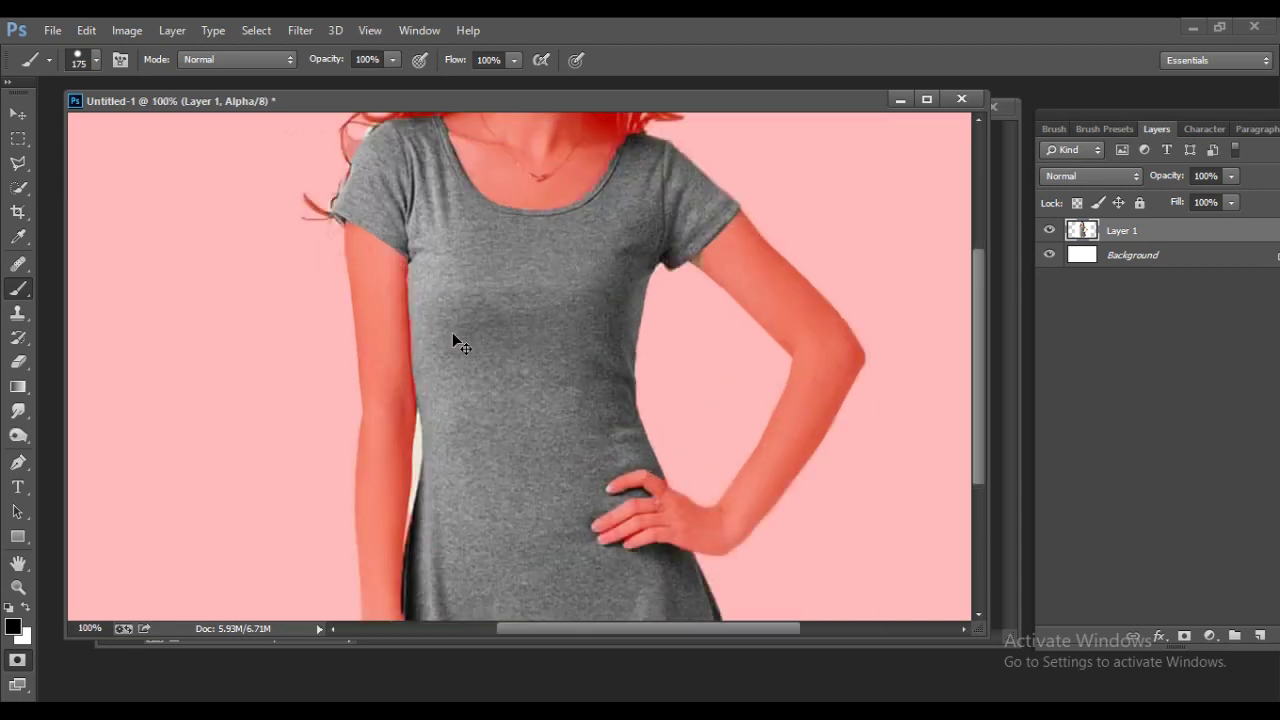
pyautogui.hscroll(-3, 452, 332)
pyautogui.press('[')
pyautogui.press('[')
pyautogui.press('[')
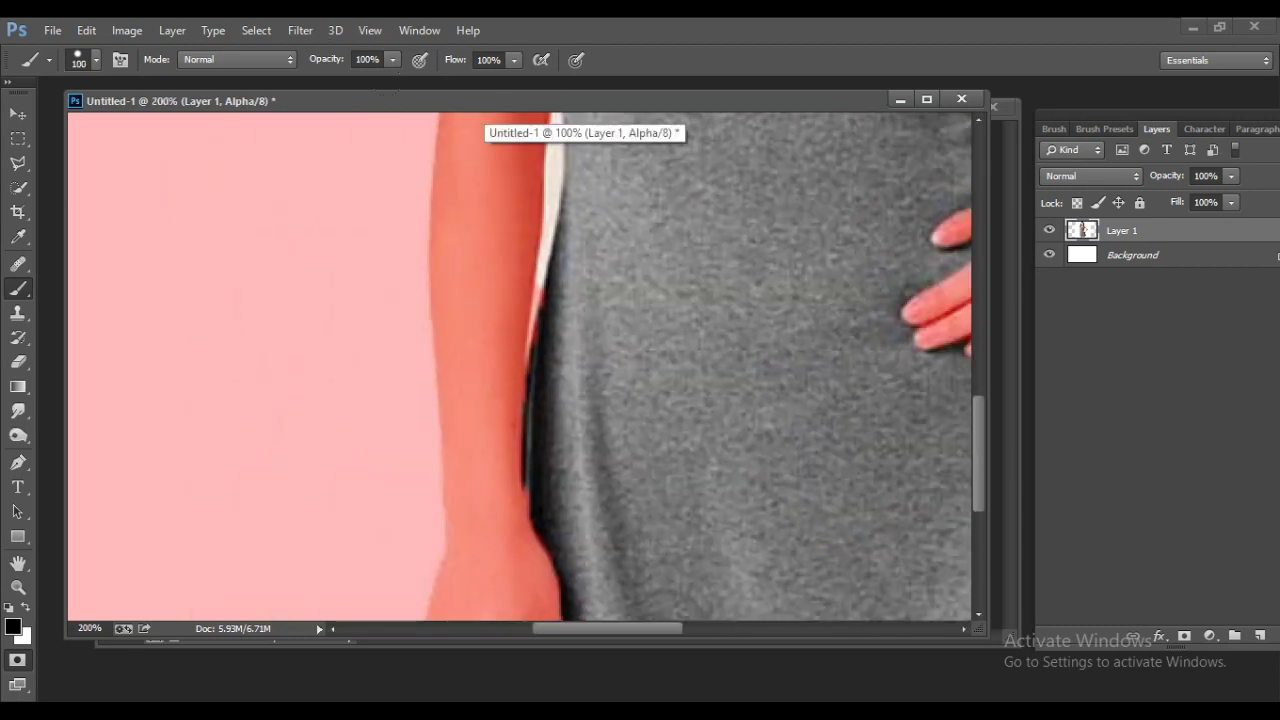
pyautogui.moveTo(506, 181)
pyautogui.mouseDown()
pyautogui.moveTo(443, 313)
pyautogui.moveTo(448, 196)
pyautogui.moveTo(420, 391)
pyautogui.mouseUp()
# Erase the quick mask from the covered dress corner below the hanging hand with a 15 px eraser
pyautogui.scroll(-5, 420, 391)
pyautogui.click(18, 361)
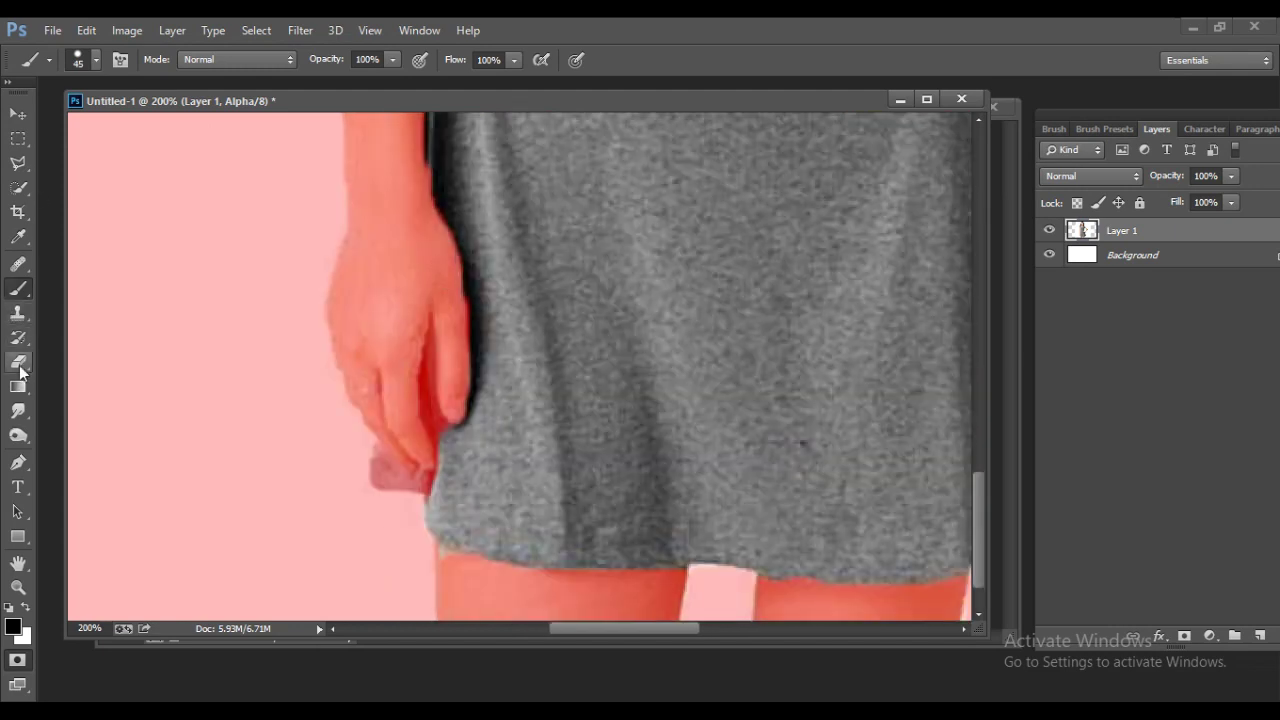
pyautogui.click(88, 60)
pyautogui.click(395, 104)
pyautogui.press('[')
pyautogui.press('[')
pyautogui.press('[')
pyautogui.press('[')
pyautogui.press('[')
pyautogui.press('[')
pyautogui.press('[')
pyautogui.press('[')
pyautogui.press('[')
pyautogui.press('[')
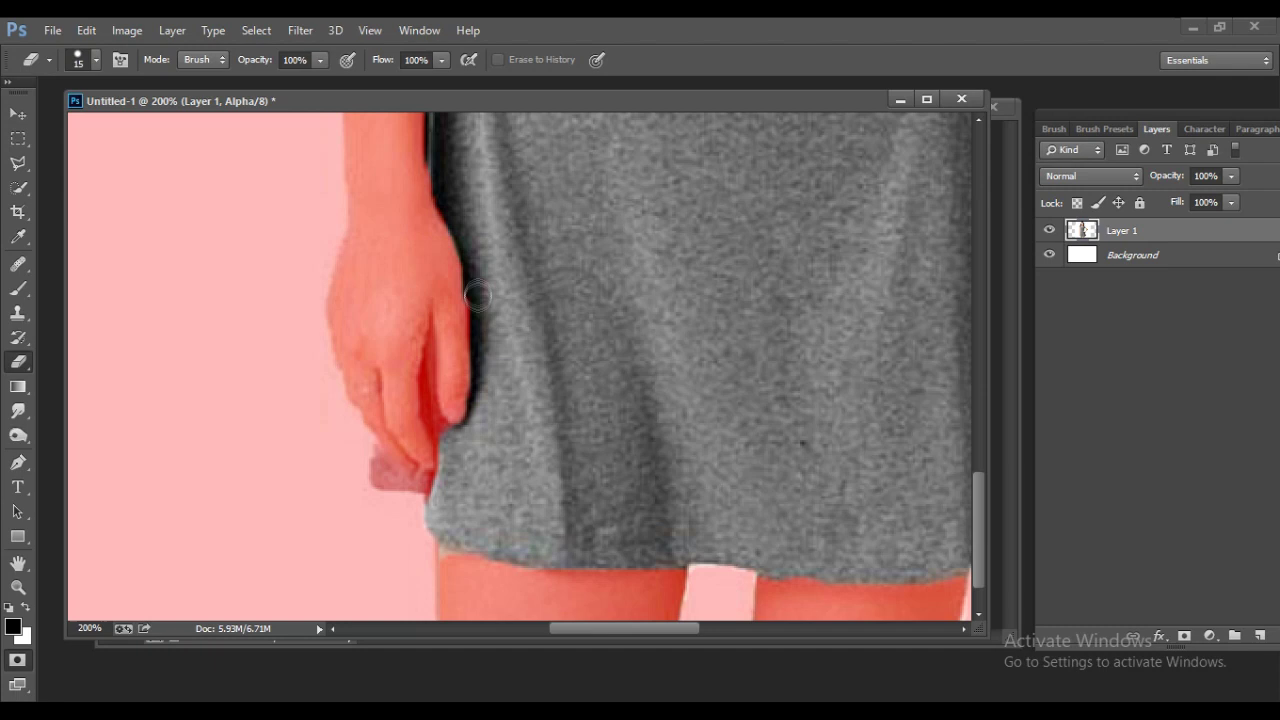
pyautogui.moveTo(471, 472)
pyautogui.mouseDown()
pyautogui.moveTo(445, 487)
pyautogui.moveTo(377, 478)
pyautogui.moveTo(402, 492)
pyautogui.moveTo(419, 483)
pyautogui.moveTo(389, 471)
pyautogui.mouseUp()
# Touch up the quick mask along the neckline and under the sleeve, using the brush and an 8 px eraser
pyautogui.press('[')
pyautogui.press('[')
pyautogui.press('[')
pyautogui.scroll(15, 480, 500)
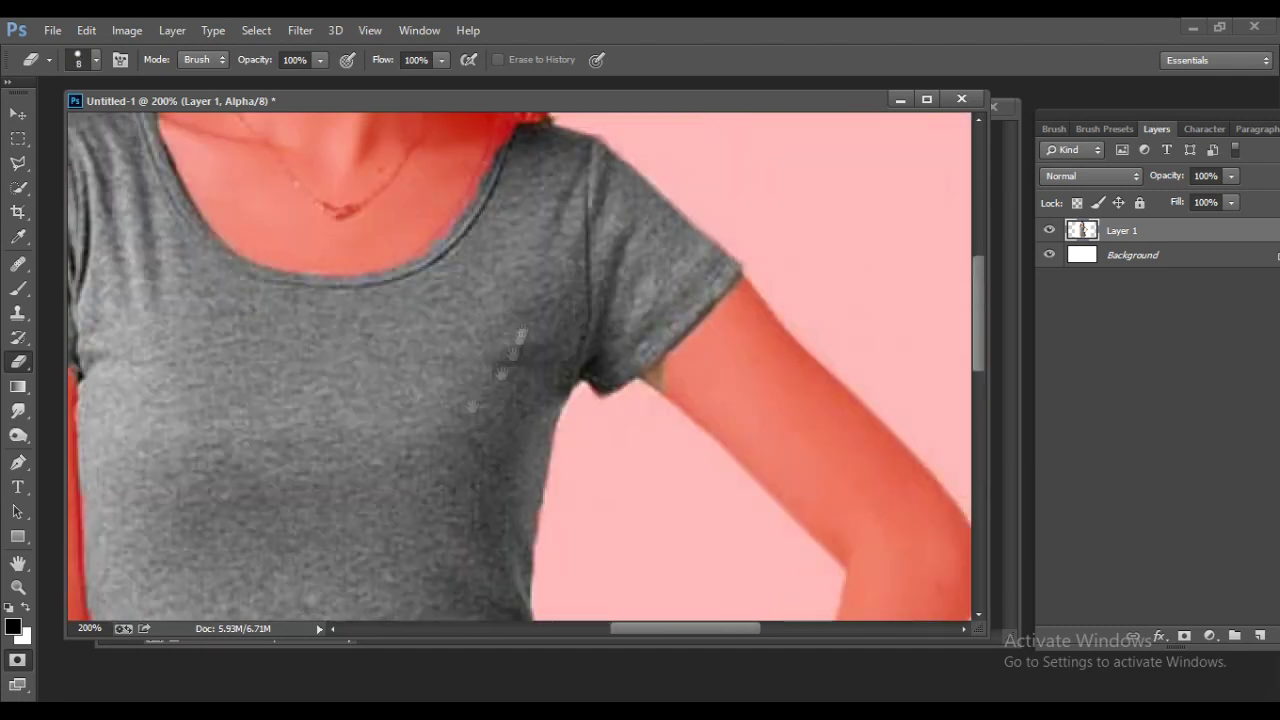
pyautogui.click(18, 292)
pyautogui.moveTo(454, 186)
pyautogui.mouseDown()
pyautogui.moveTo(508, 293)
pyautogui.moveTo(463, 365)
pyautogui.moveTo(250, 415)
pyautogui.mouseUp()
pyautogui.press('e')
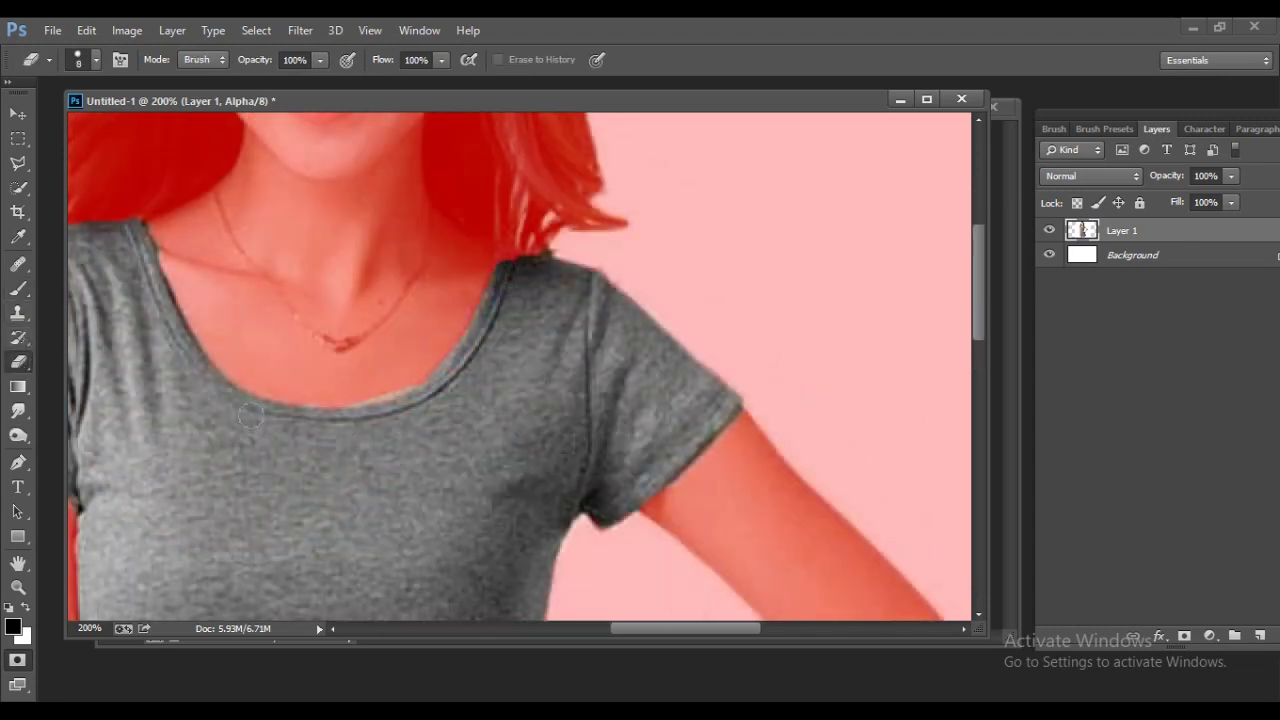
# Exit quick mask mode to turn the masked dress into a selection and switch to the Move tool
pyautogui.hotkey('ctrl', '-')
pyautogui.hotkey('ctrl', '-')
pyautogui.hotkey('ctrl', '-')
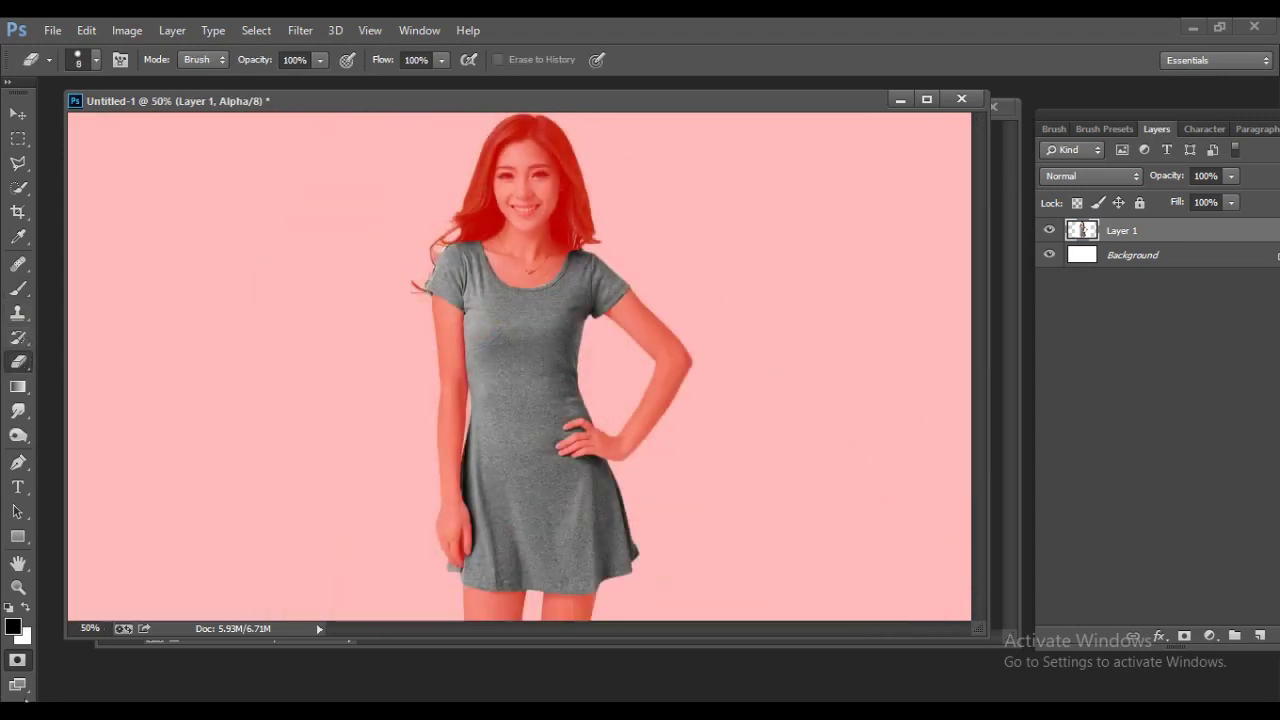
pyautogui.click(15, 664)
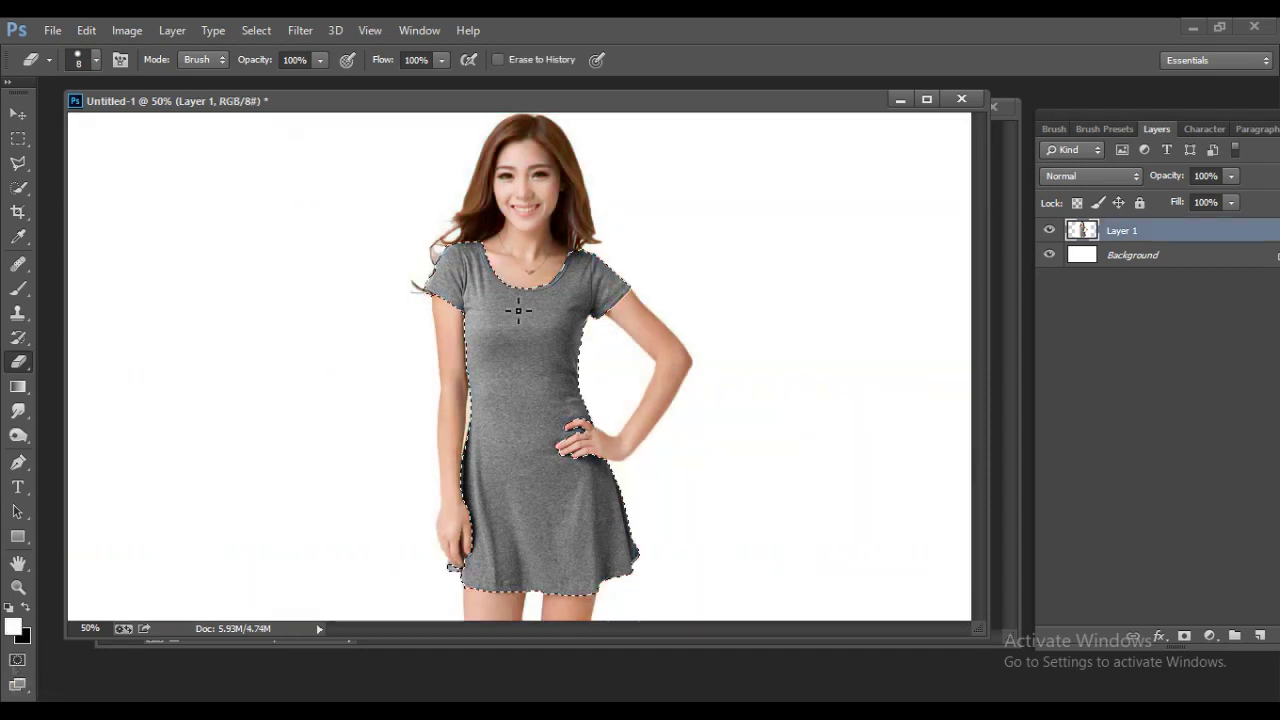
pyautogui.click(17, 115)
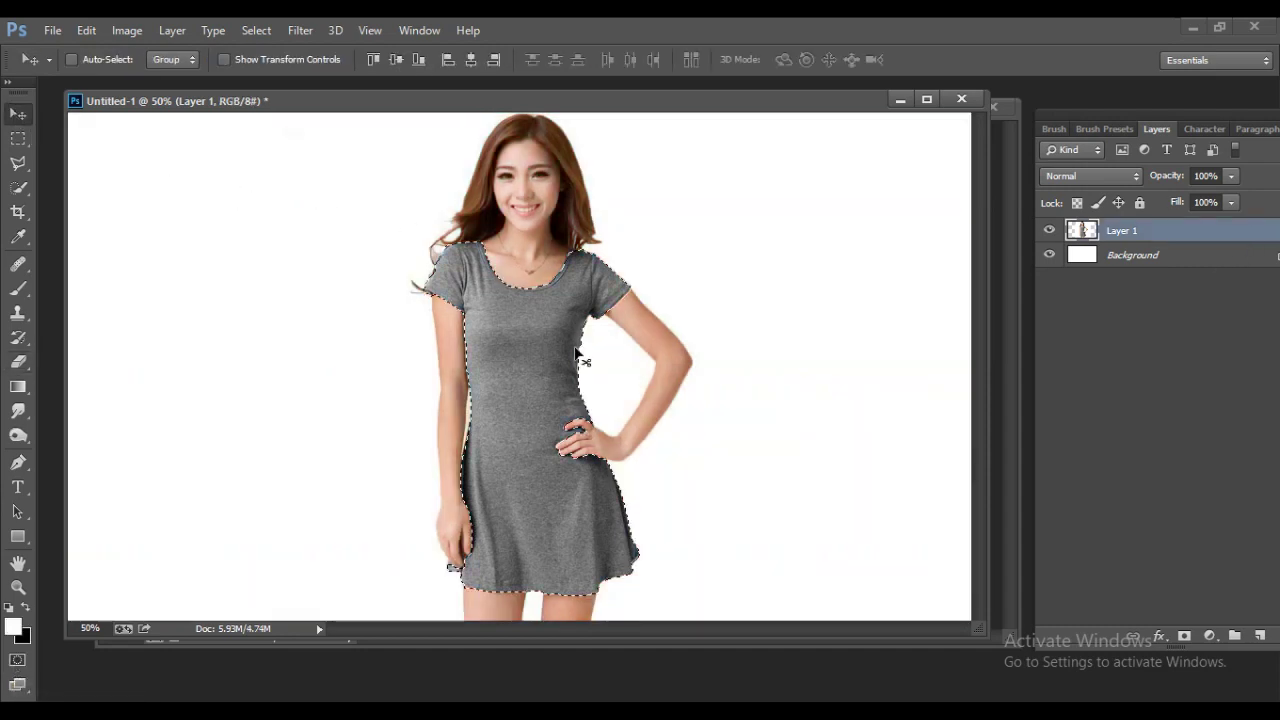
# Copy the selected dress onto a new layer above Layer 1 and hide the woman's layer
pyautogui.click(128, 32)
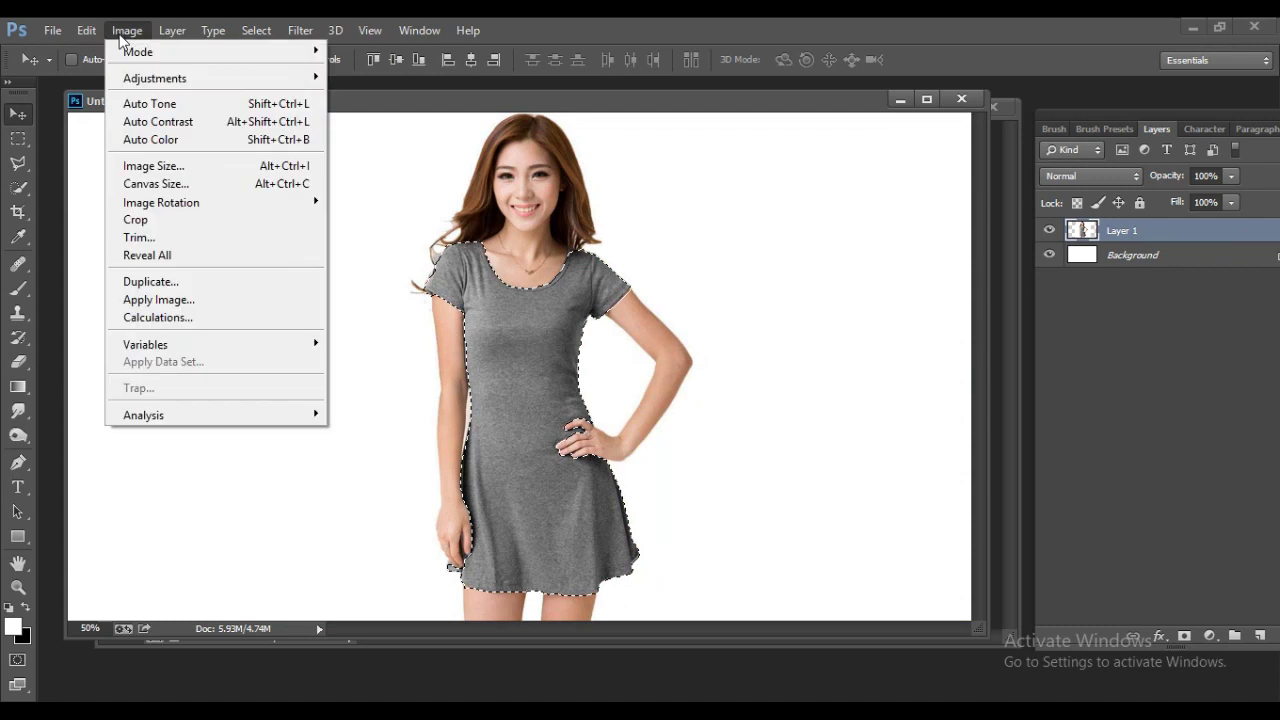
pyautogui.moveTo(87, 30)
pyautogui.click(140, 135)
pyautogui.click(1260, 636)
pyautogui.moveTo(1050, 118); pyautogui.dragTo(775, 148)
pyautogui.click(87, 30)
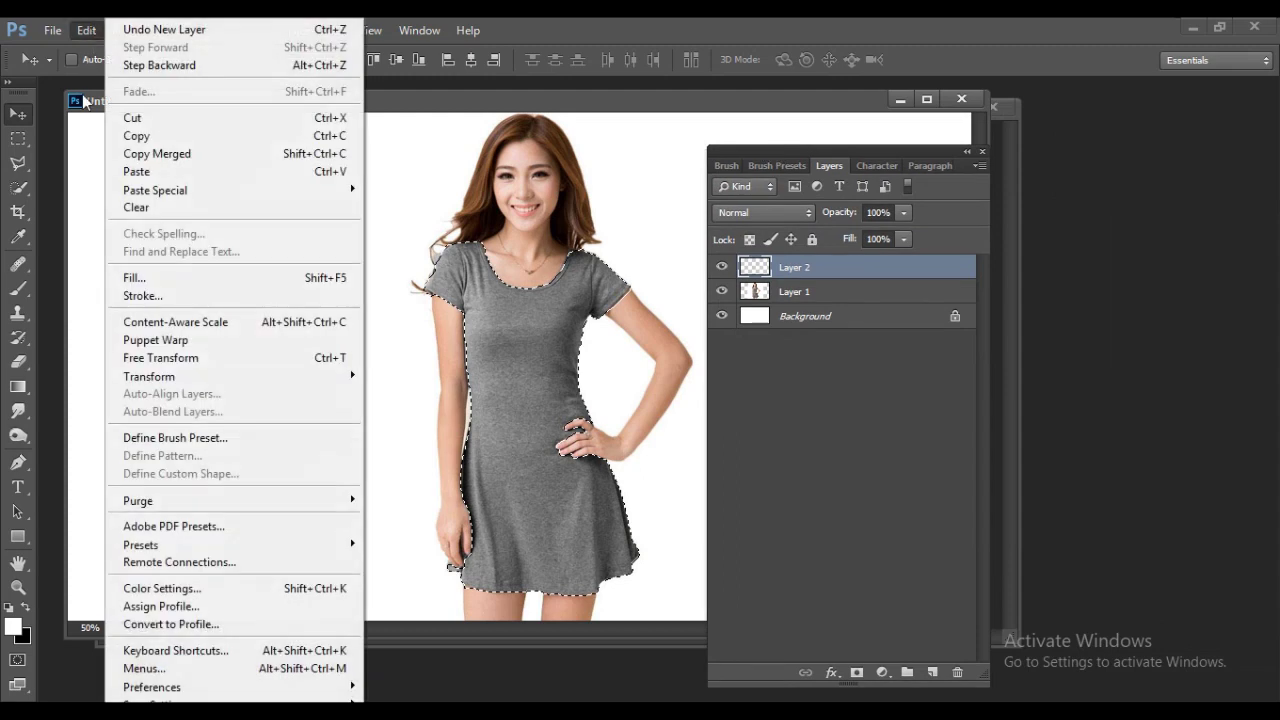
pyautogui.click(136, 171)
pyautogui.click(722, 291)
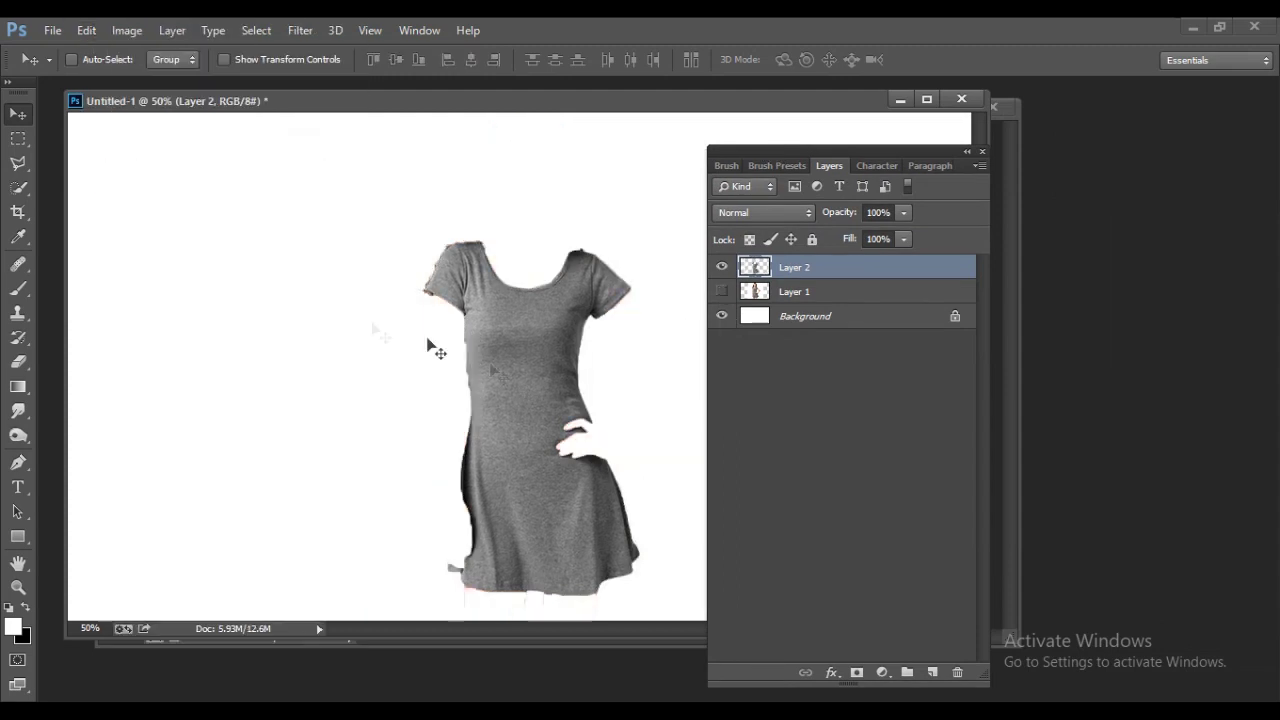
# Add a new layer between the dress and Layer 1 and fill it with the black foreground color at 100% opacity
pyautogui.click(808, 293)
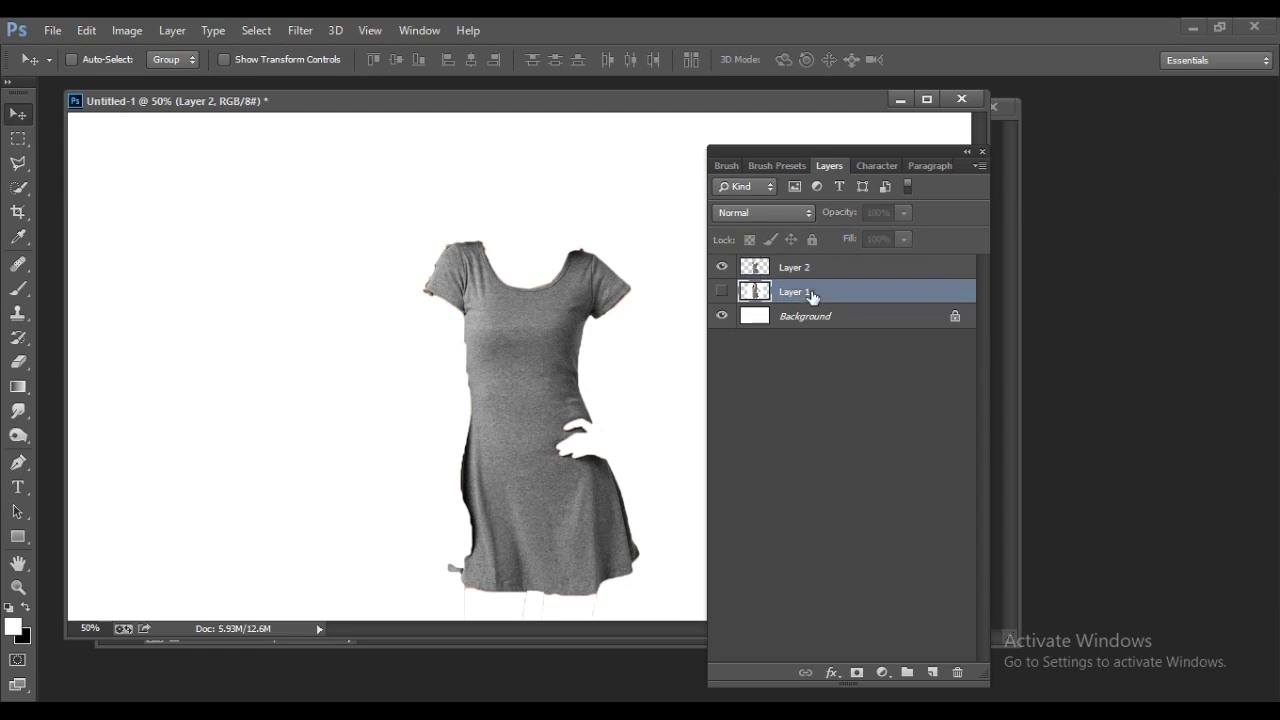
pyautogui.hotkey('ctrl', 'v')
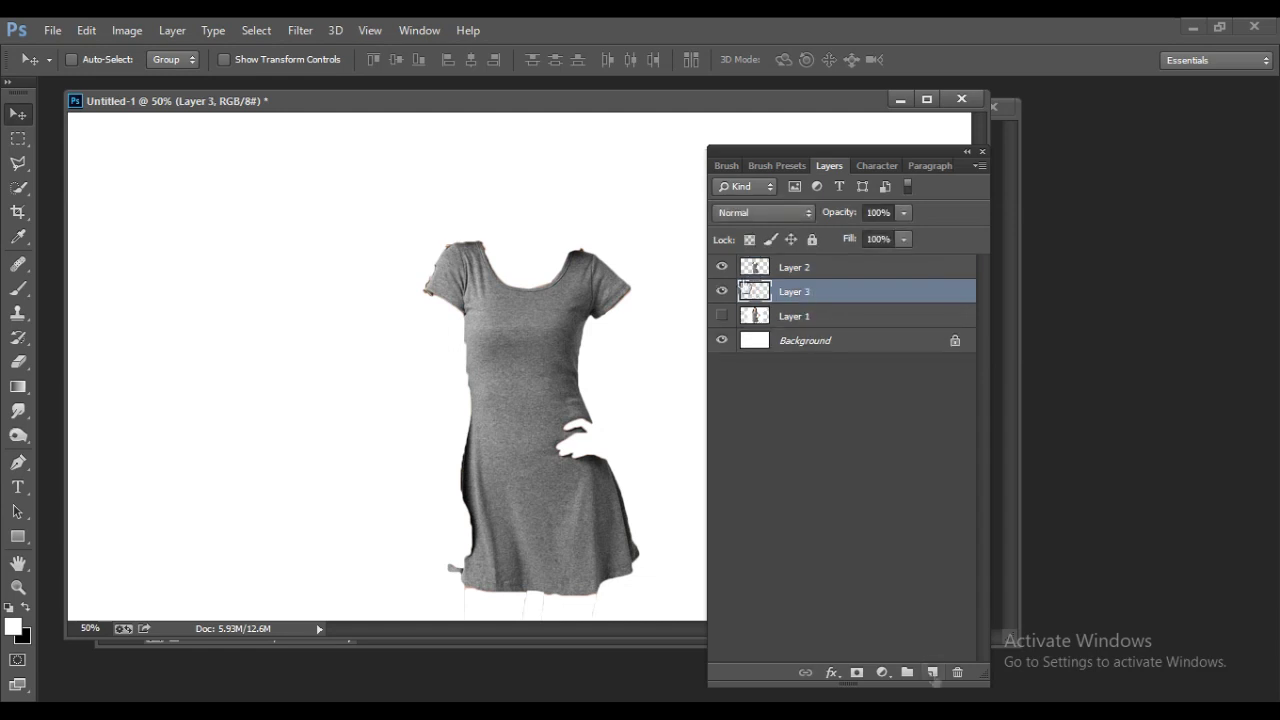
pyautogui.click(8, 609)
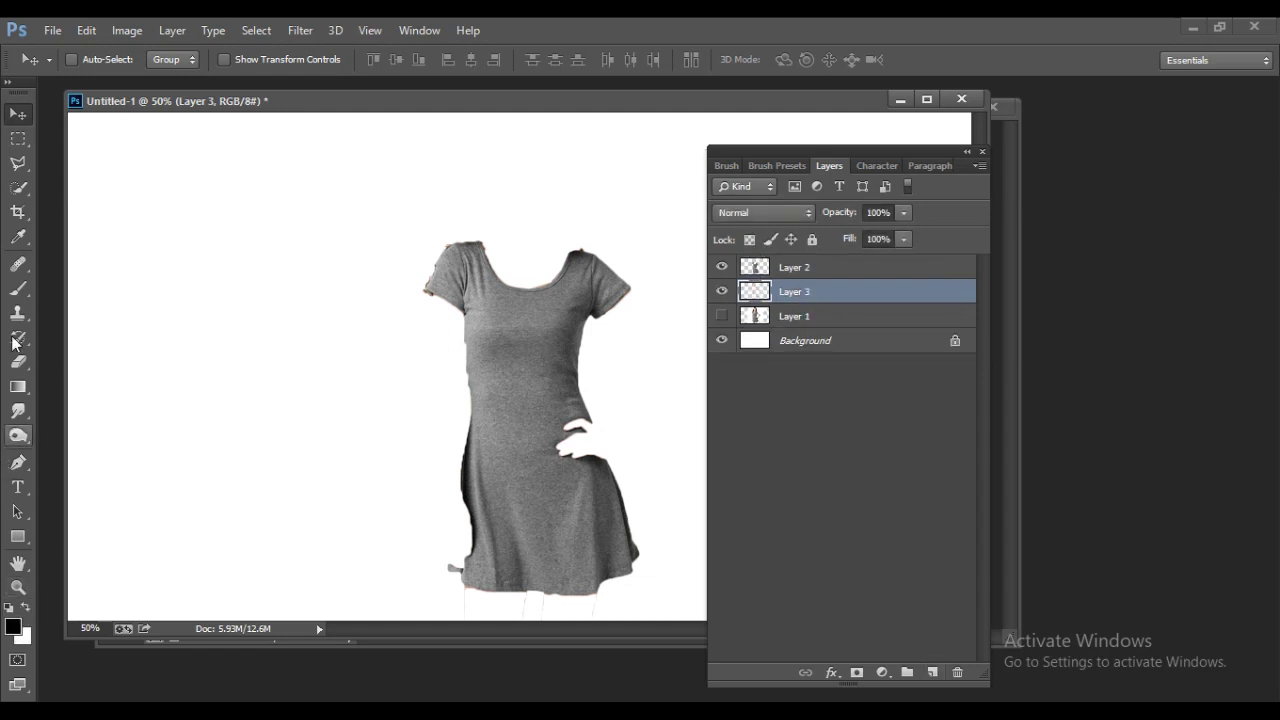
pyautogui.click(87, 30)
pyautogui.click(162, 279)
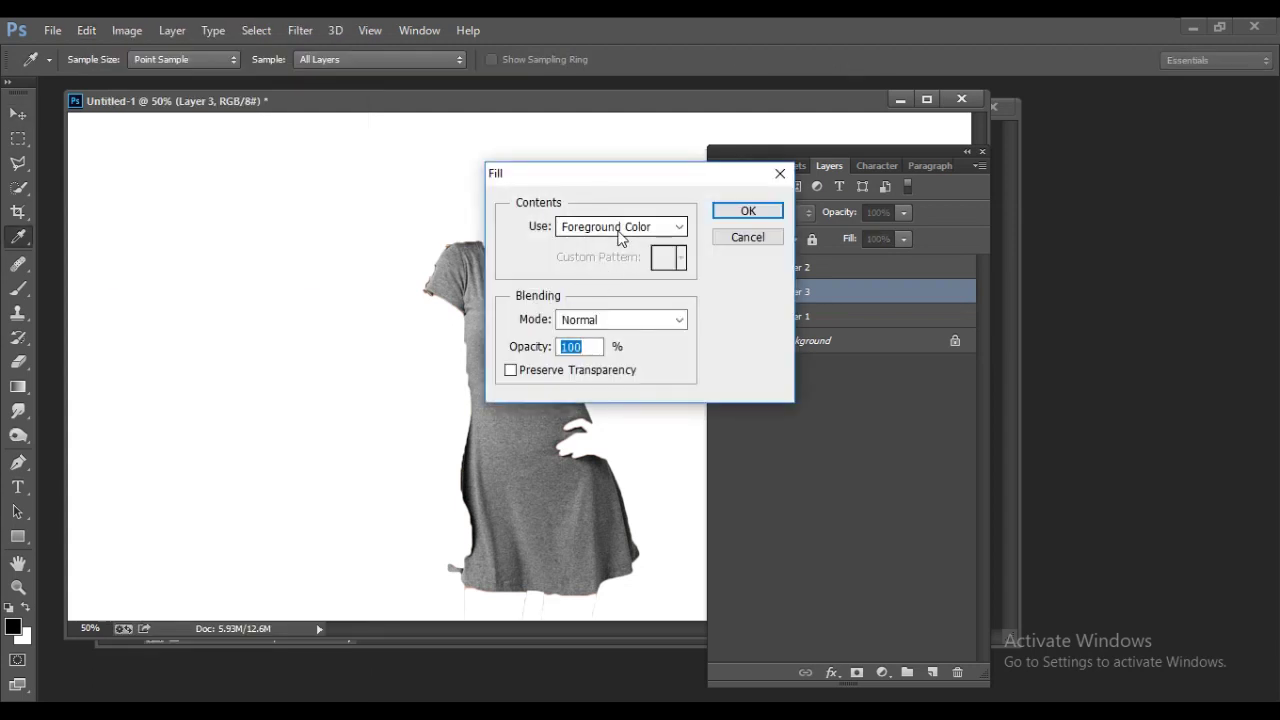
pyautogui.click(734, 211)
pyautogui.press('v')
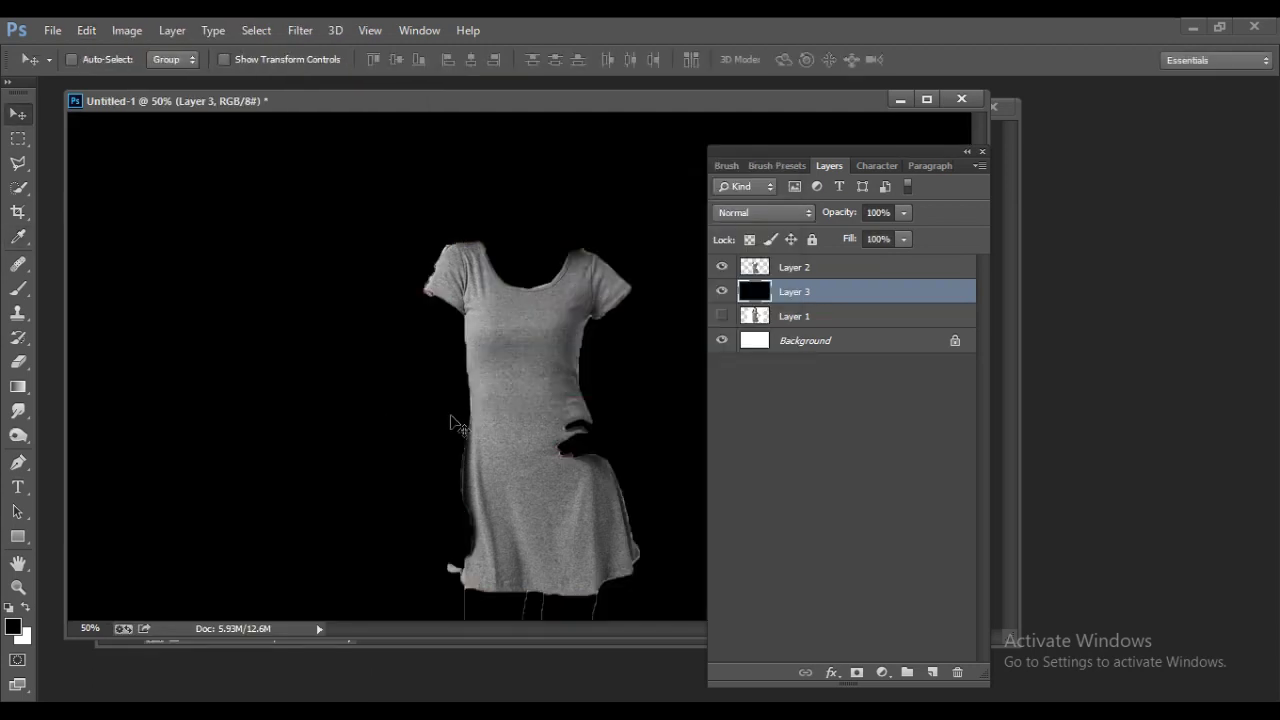
# Erase the stray outlines below the hem on the dress layer, Layer 2, with a 45 px eraser
pyautogui.click(18, 361)
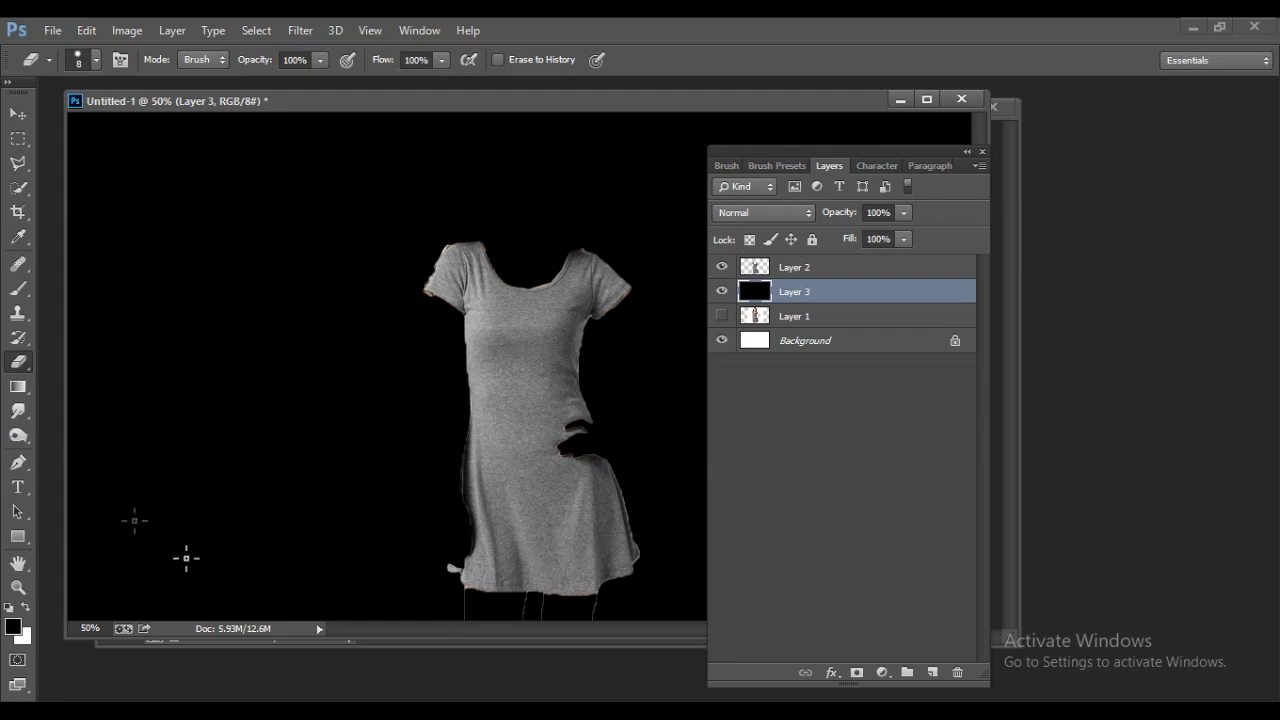
pyautogui.click(760, 267)
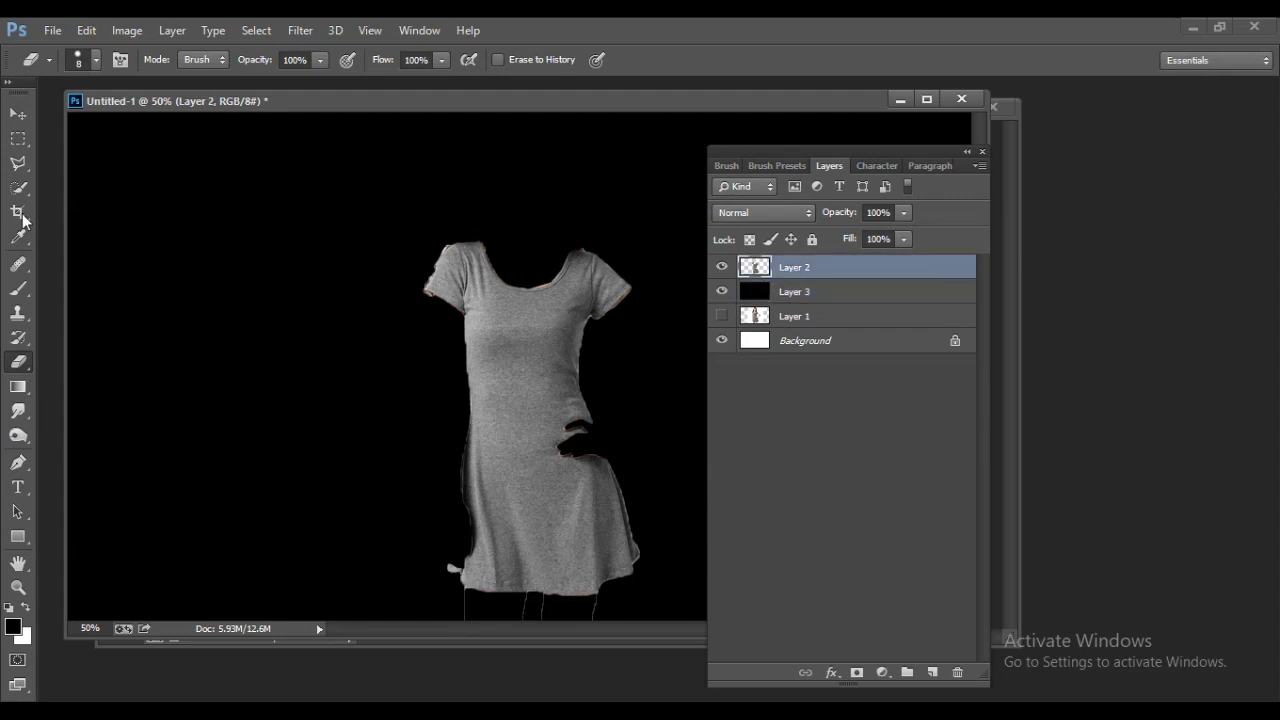
pyautogui.press(']')
pyautogui.press(']')
pyautogui.press(']')
pyautogui.press(']')
pyautogui.press(']')
pyautogui.press(']')
pyautogui.press(']')
pyautogui.press(']')
pyautogui.moveTo(463, 605)
pyautogui.mouseDown()
pyautogui.moveTo(566, 609)
pyautogui.moveTo(615, 588)
pyautogui.moveTo(599, 621)
pyautogui.moveTo(506, 623)
pyautogui.mouseUp()
# Apply an Exposure adjustment to the dress layer with slightly raised exposure and strongly lowered gamma correction
pyautogui.click(127, 30)
pyautogui.moveTo(140, 78)
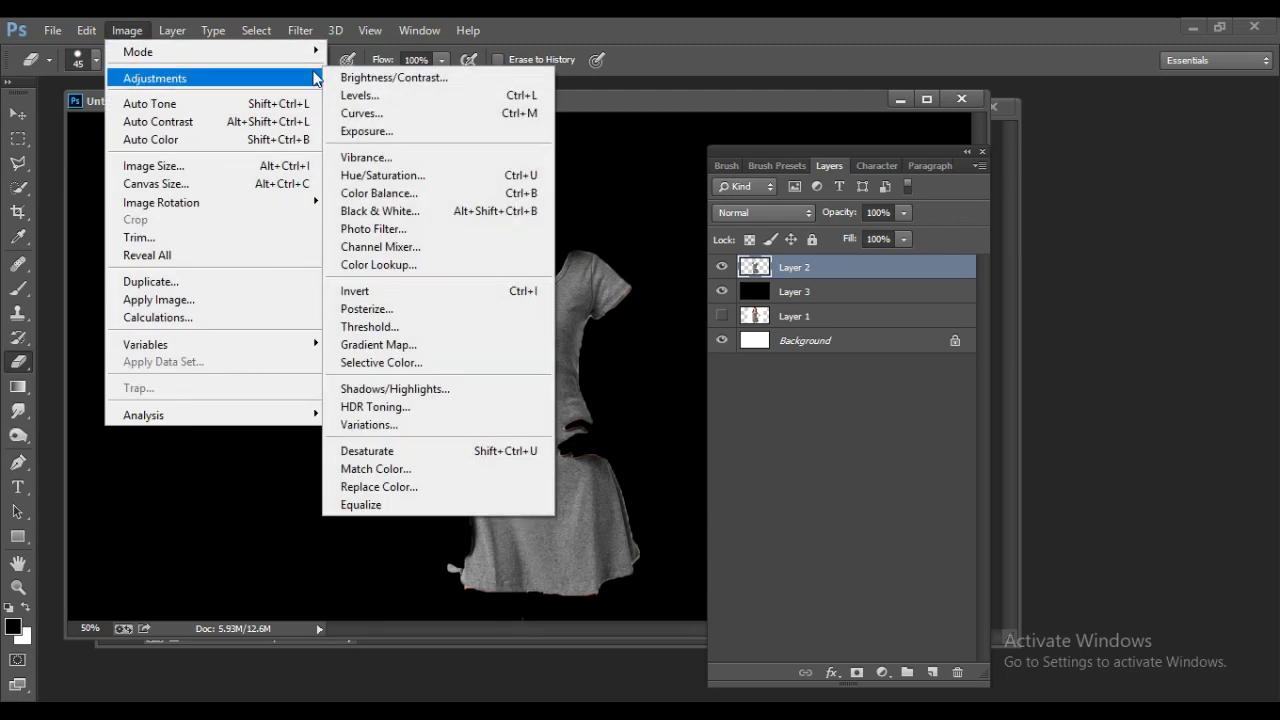
pyautogui.click(362, 131)
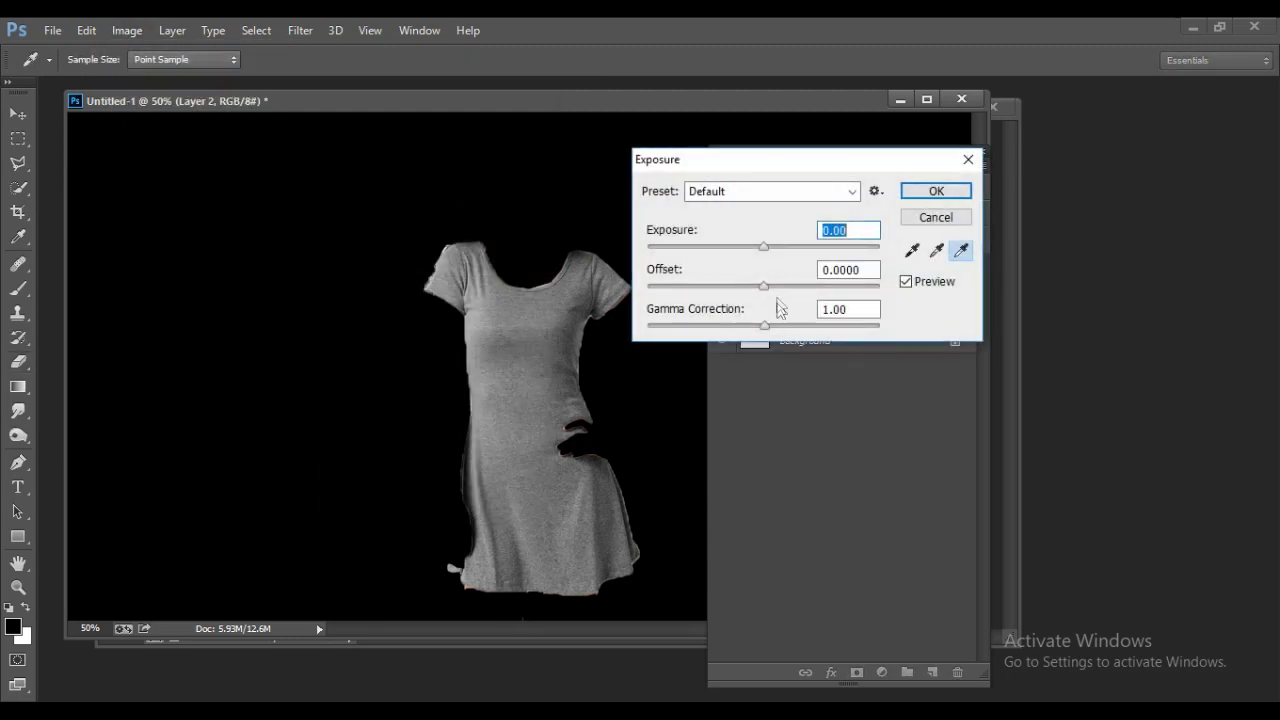
pyautogui.moveTo(764, 327); pyautogui.dragTo(834, 330)
pyautogui.click(761, 247)
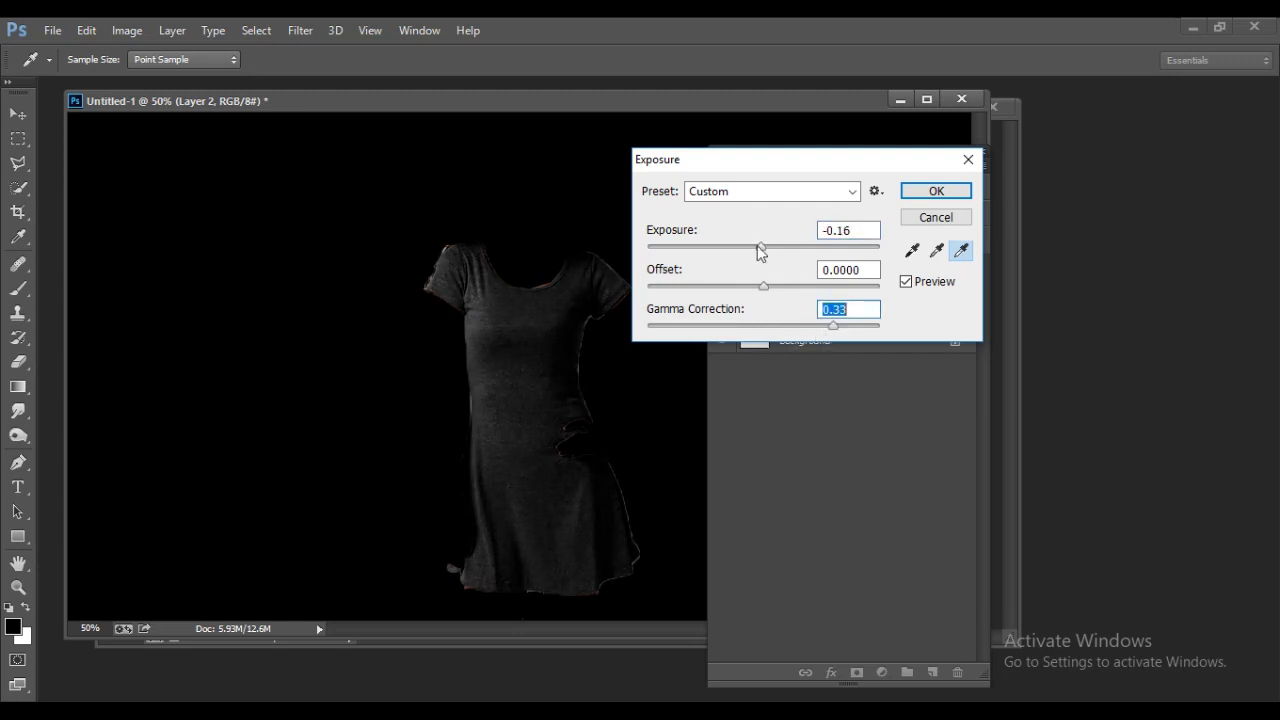
pyautogui.moveTo(760, 247); pyautogui.dragTo(780, 250)
pyautogui.moveTo(831, 329); pyautogui.dragTo(840, 334)
pyautogui.click(936, 191)
pyautogui.press('e')
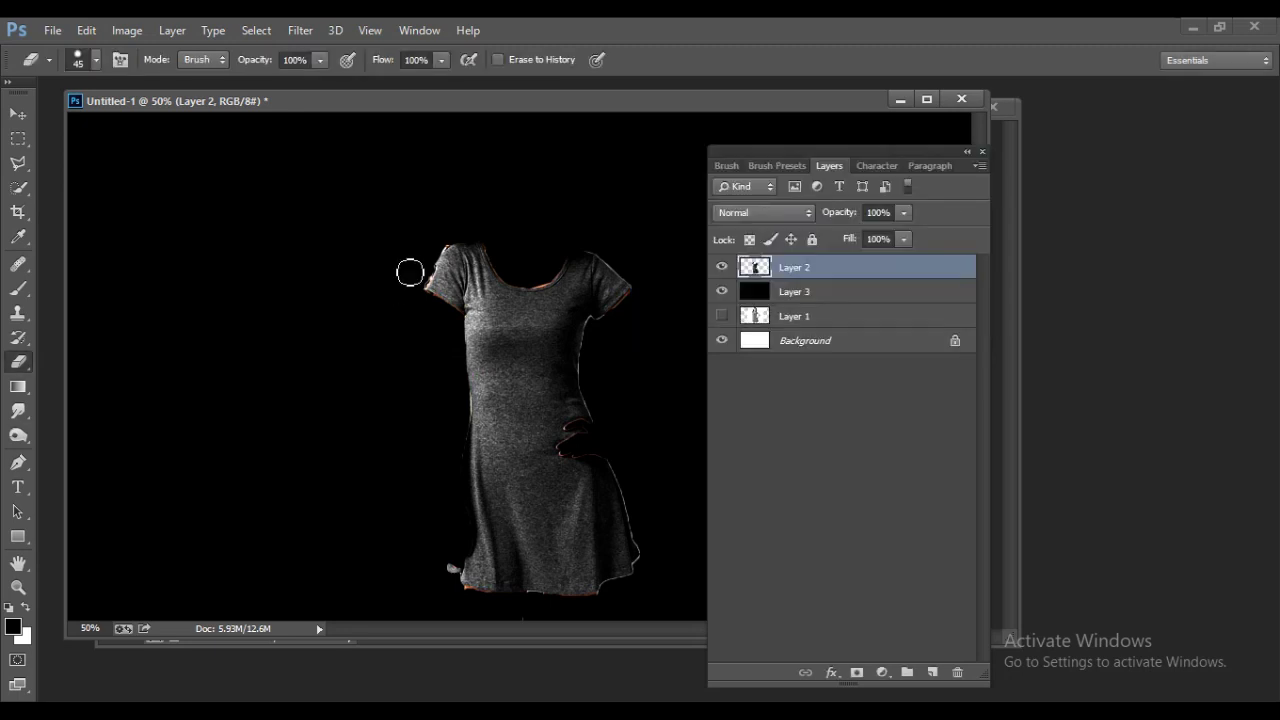
# Duplicate the dress layer with the original hidden, and apply a Gaussian Blur of 8.6 pixels to the copy
pyautogui.moveTo(884, 276); pyautogui.dragTo(932, 672)
pyautogui.click(722, 291)
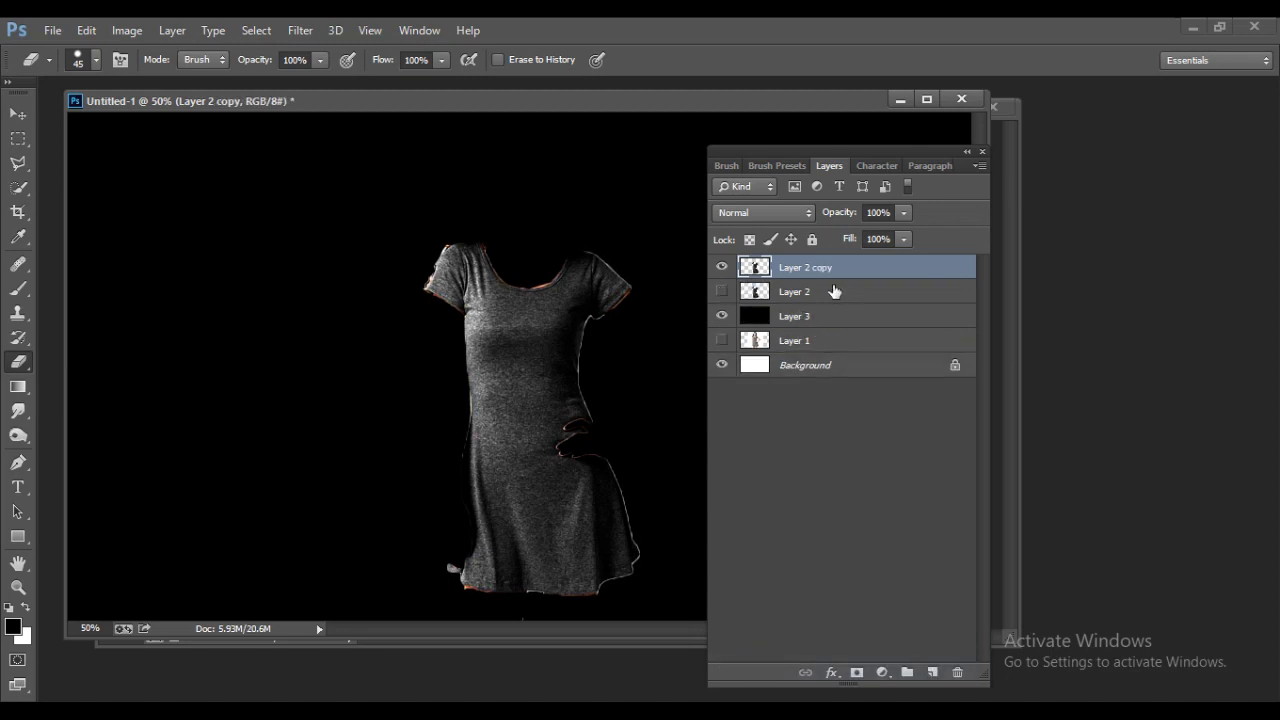
pyautogui.click(299, 30)
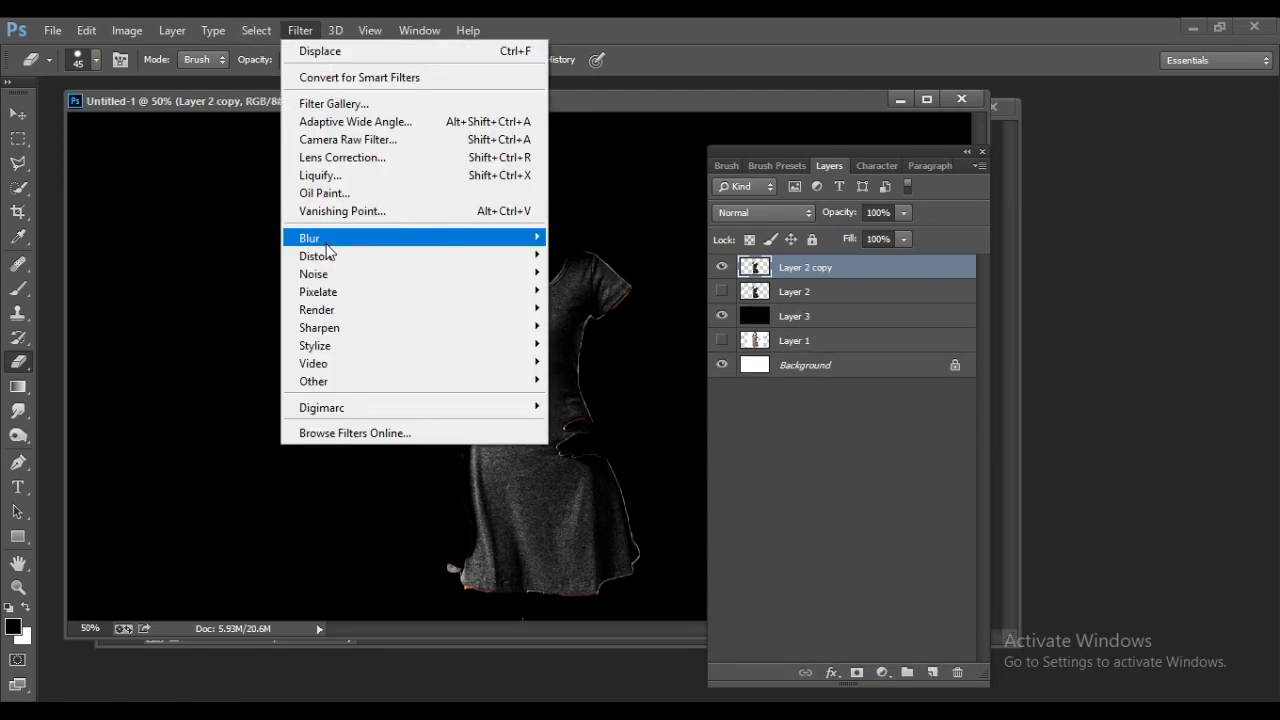
pyautogui.moveTo(326, 245)
pyautogui.click(597, 370)
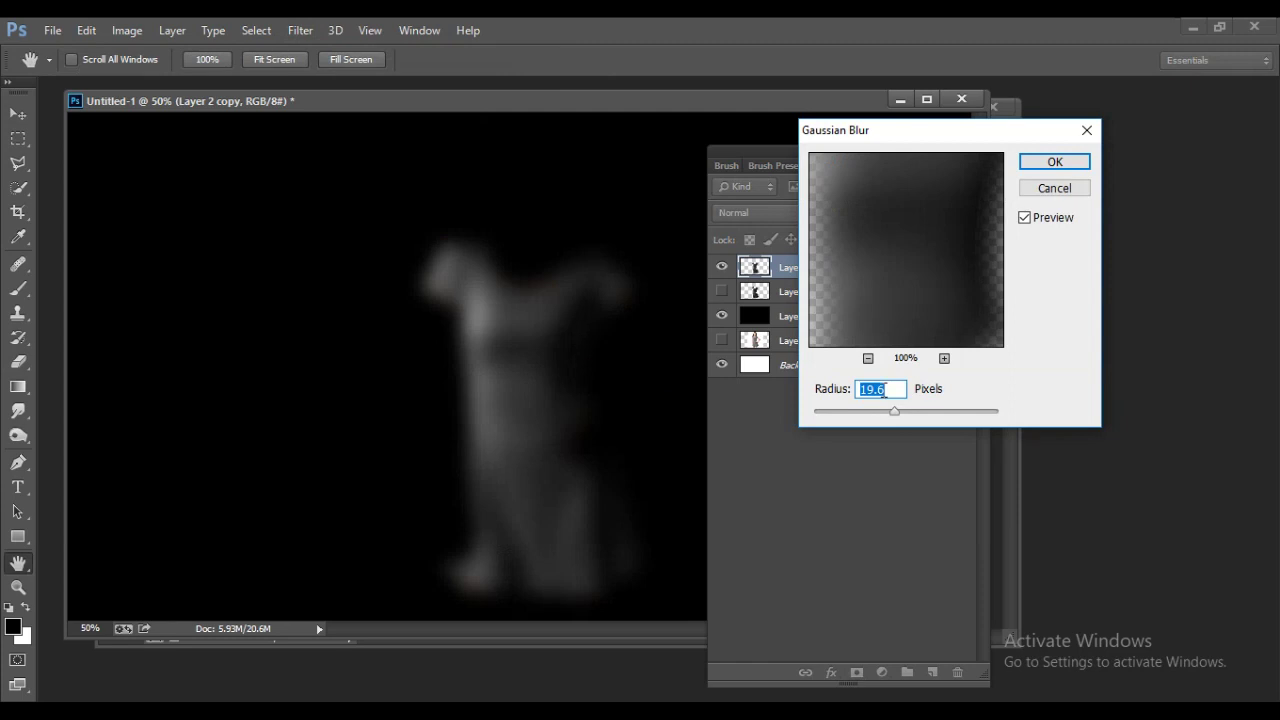
pyautogui.moveTo(893, 420)
pyautogui.mouseDown()
pyautogui.moveTo(906, 418)
pyautogui.moveTo(884, 420)
pyautogui.mouseUp()
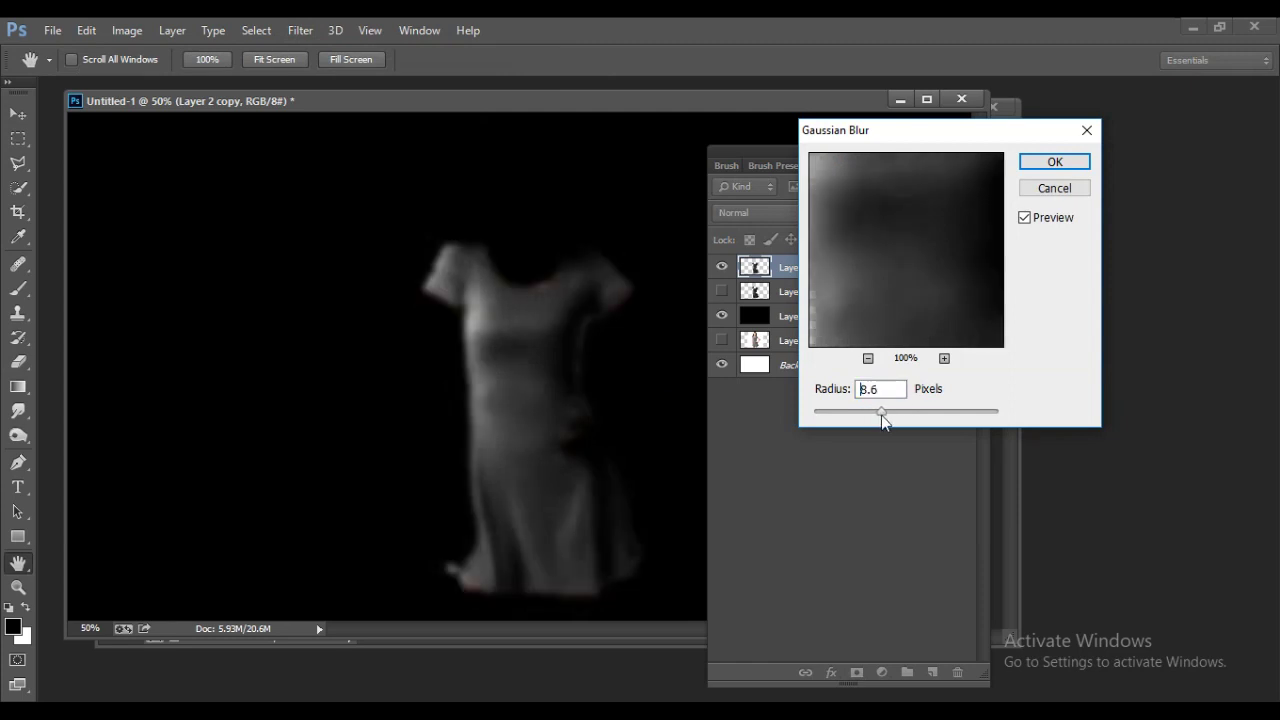
pyautogui.click(1054, 163)
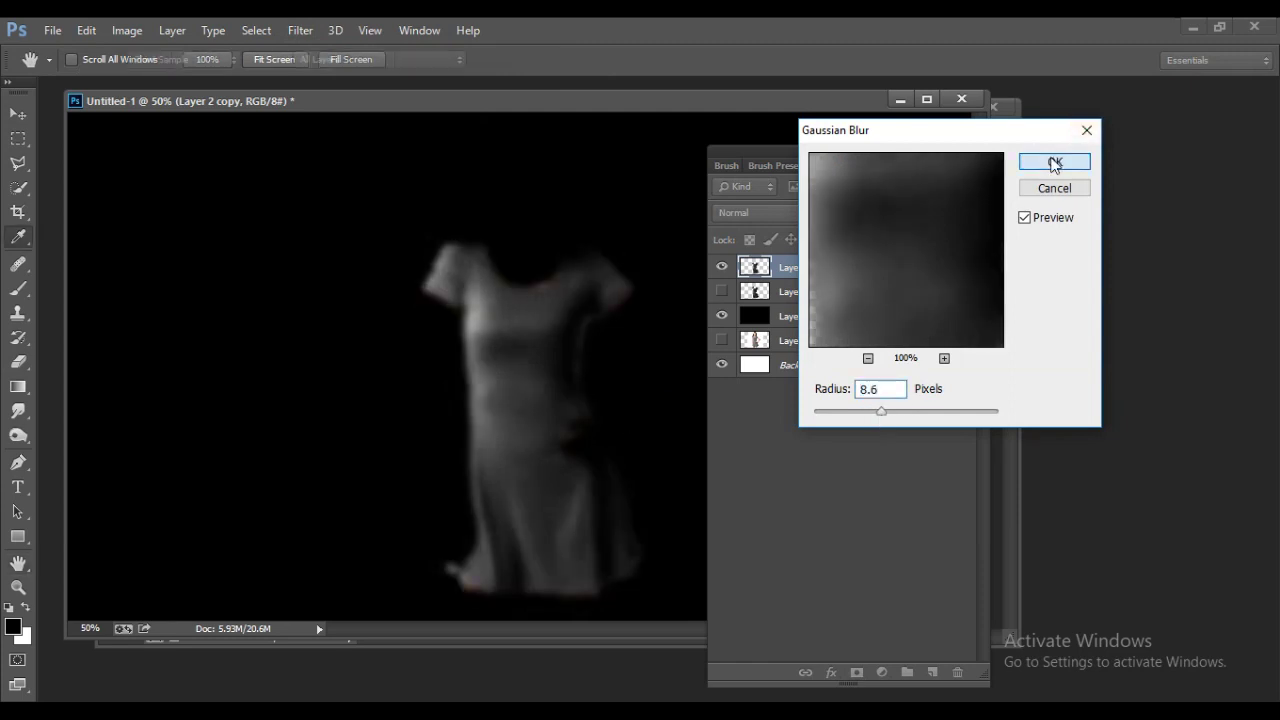
pyautogui.press('e')
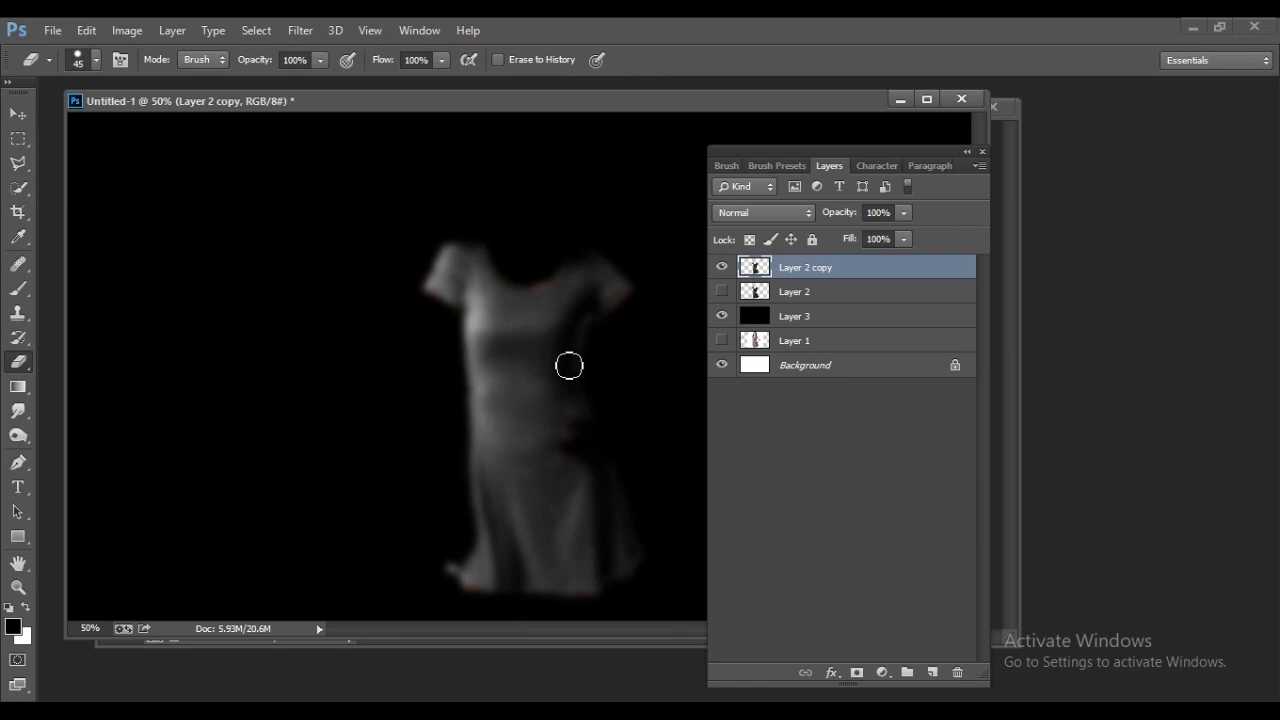
# Save the document as the Photoshop file "displacement effcloth" in folder 5 with Maximize Compatibility on
pyautogui.click(50, 30)
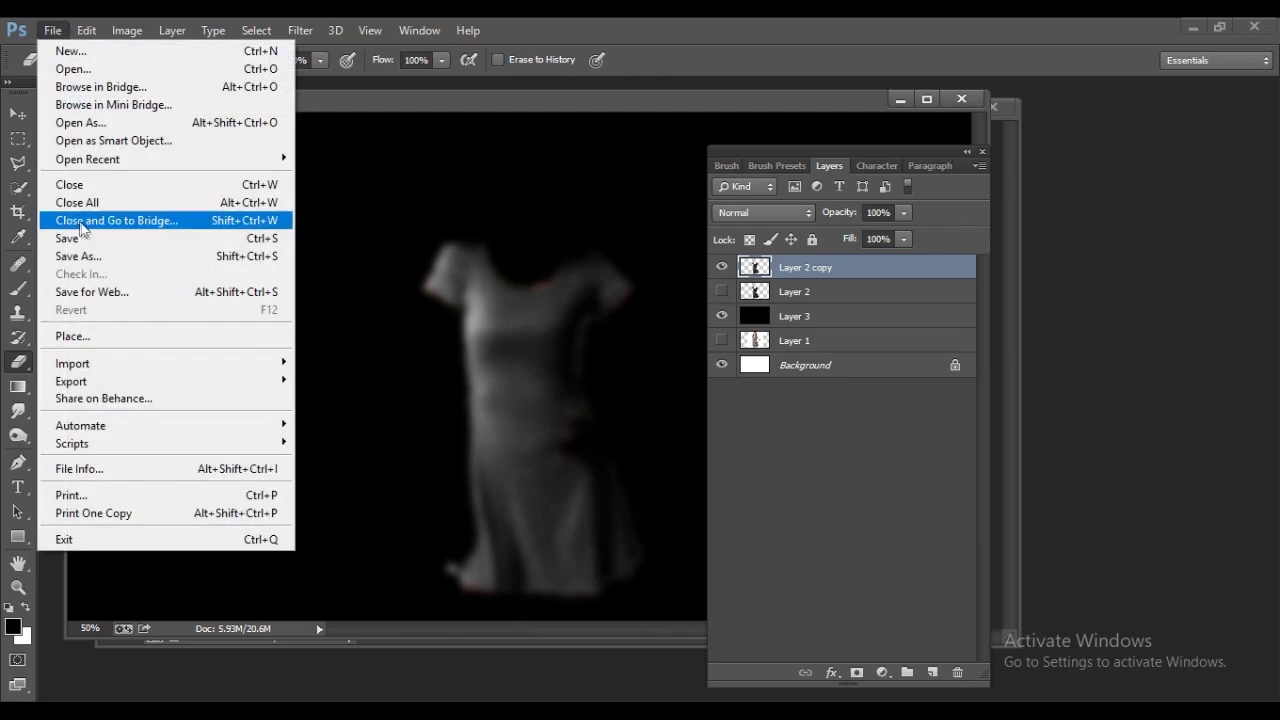
pyautogui.click(85, 257)
pyautogui.click(323, 175)
pyautogui.click(229, 482)
pyautogui.click(229, 482)
pyautogui.write('1')
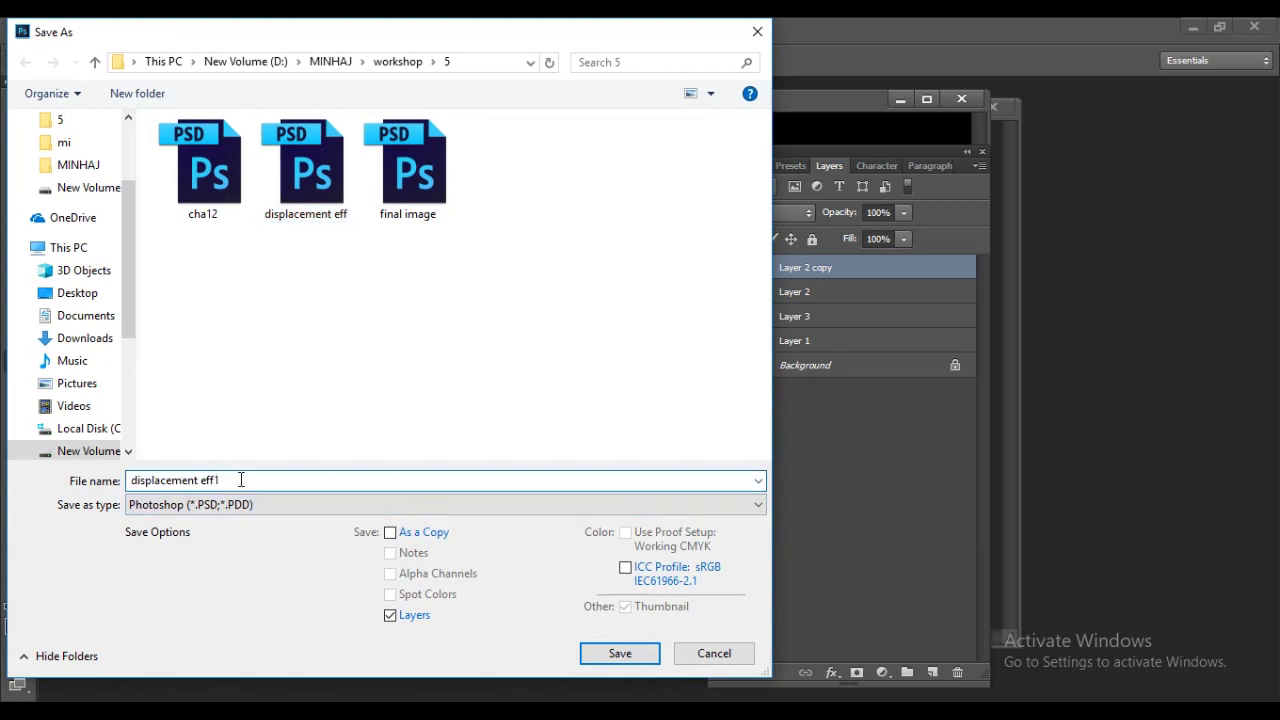
pyautogui.write('cl')
pyautogui.click(594, 660)
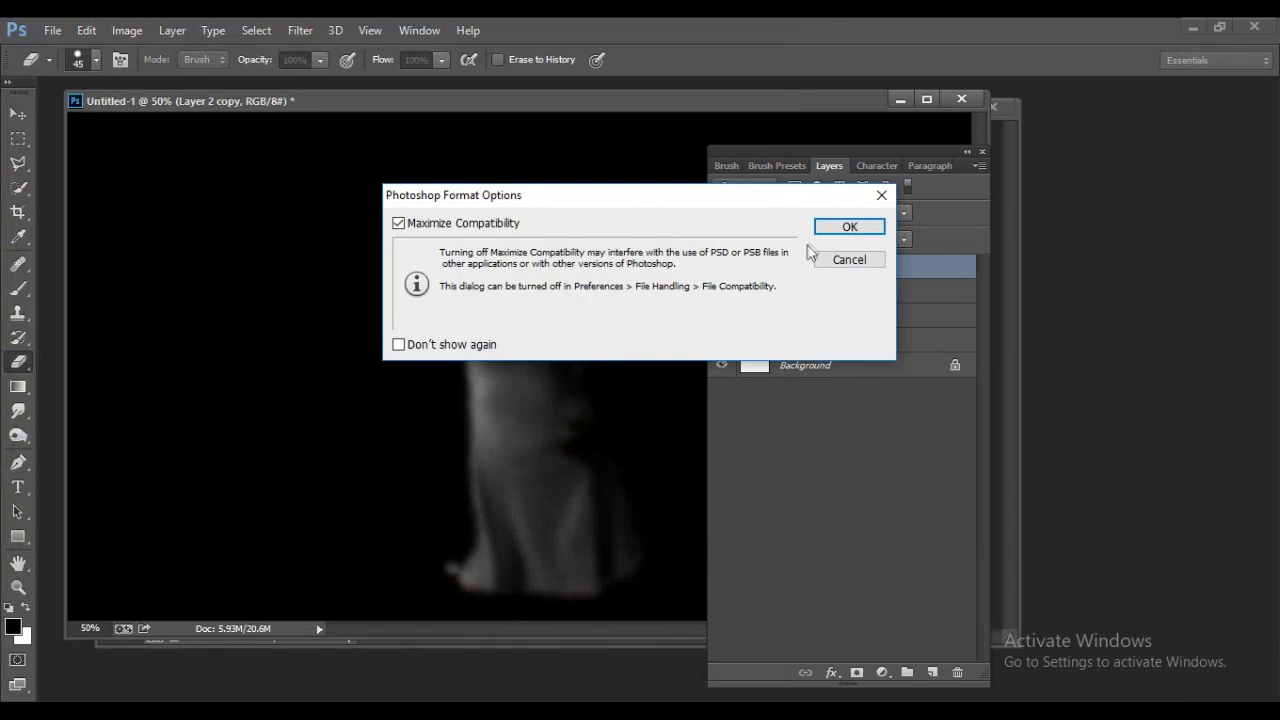
pyautogui.click(822, 231)
# Save the document under a second name, "final image cloth", as a Photoshop file in the same folder
pyautogui.click(52, 30)
pyautogui.click(88, 276)
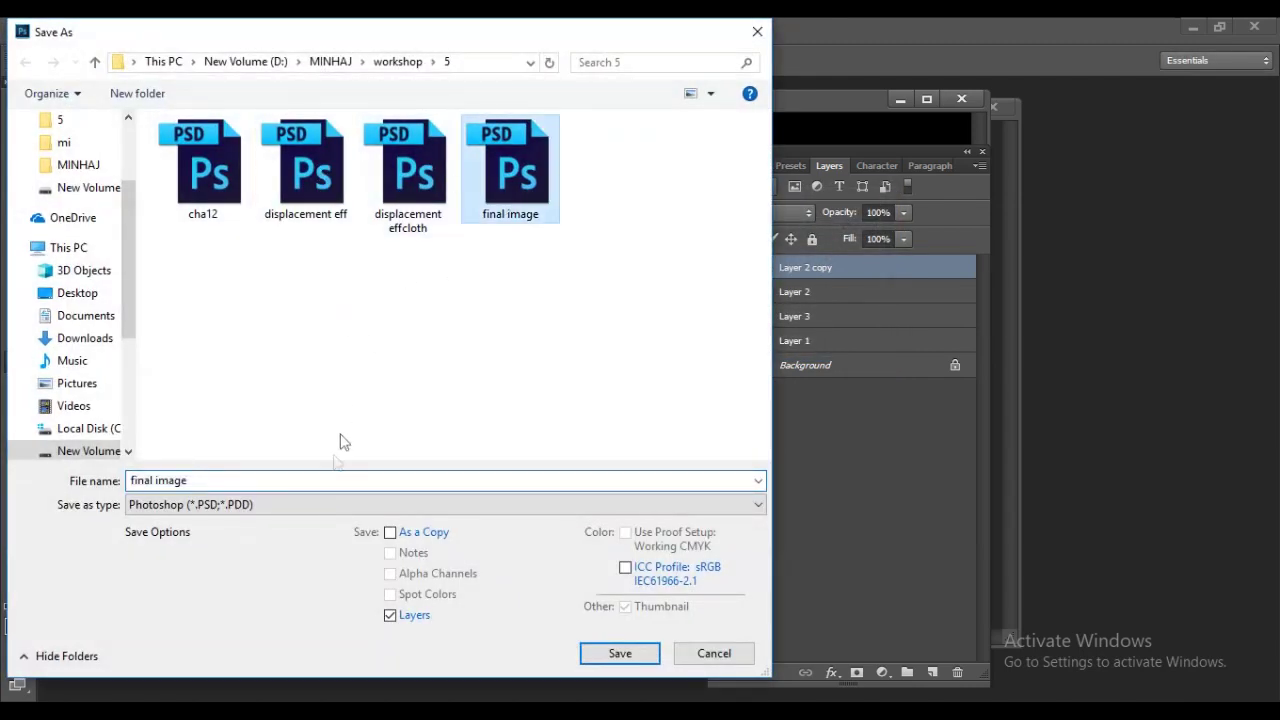
pyautogui.click(258, 481)
pyautogui.write('cloth')
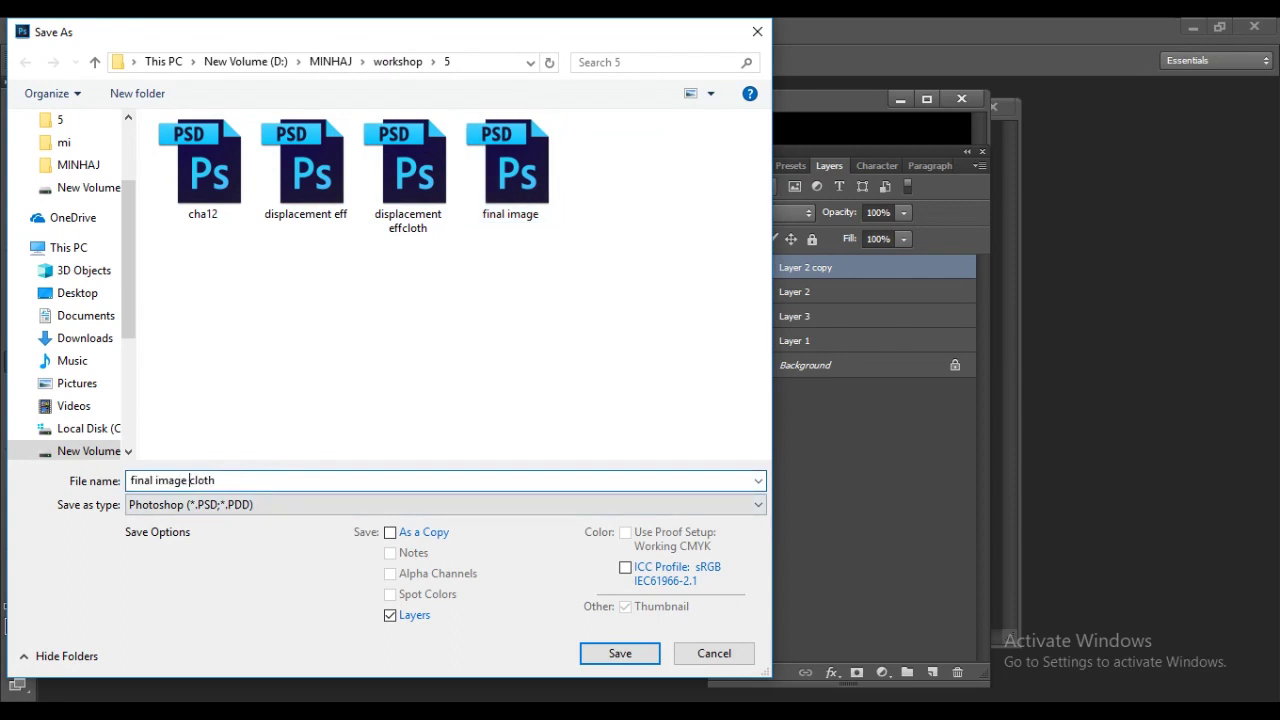
pyautogui.moveTo(623, 680)
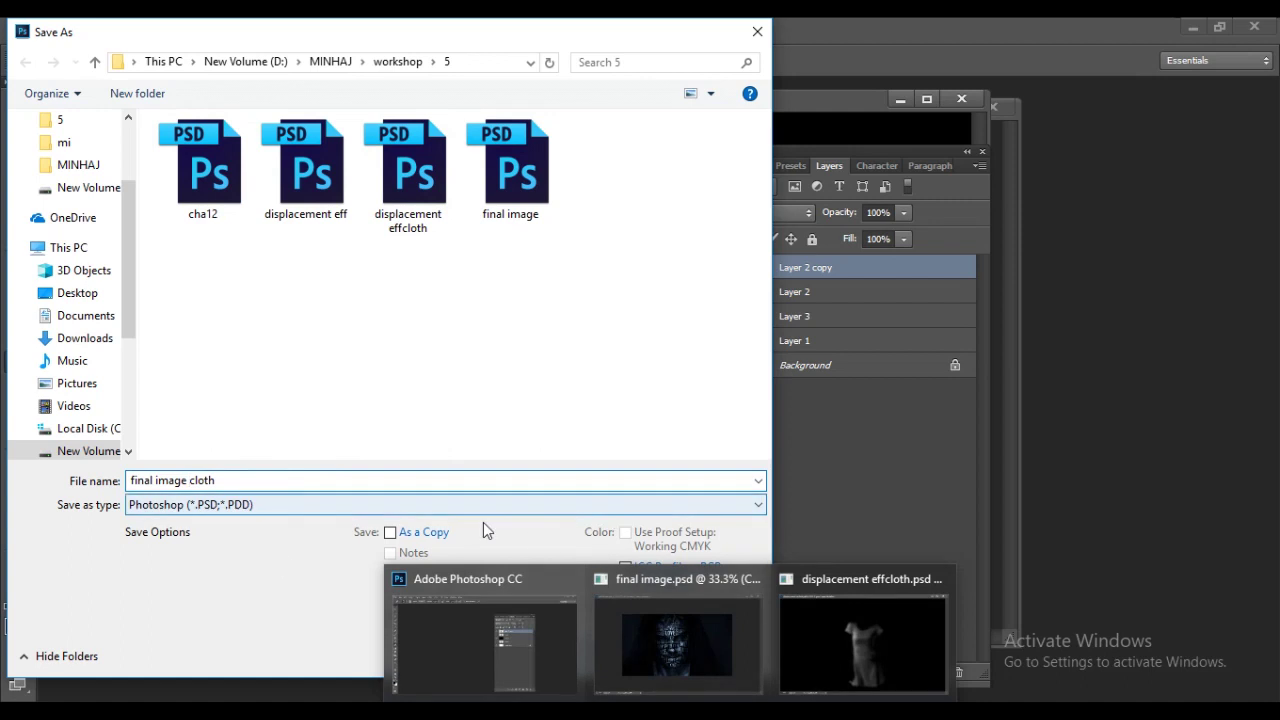
pyautogui.click(502, 579)
pyautogui.click(620, 650)
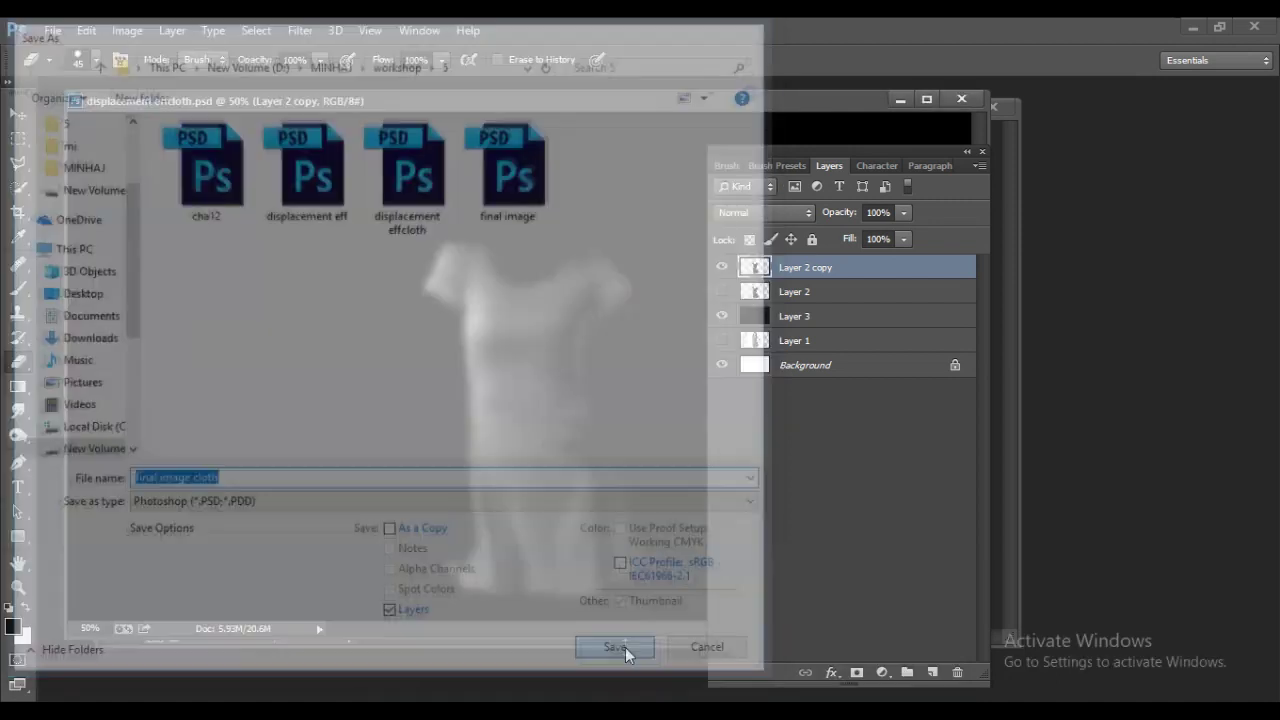
pyautogui.click(834, 228)
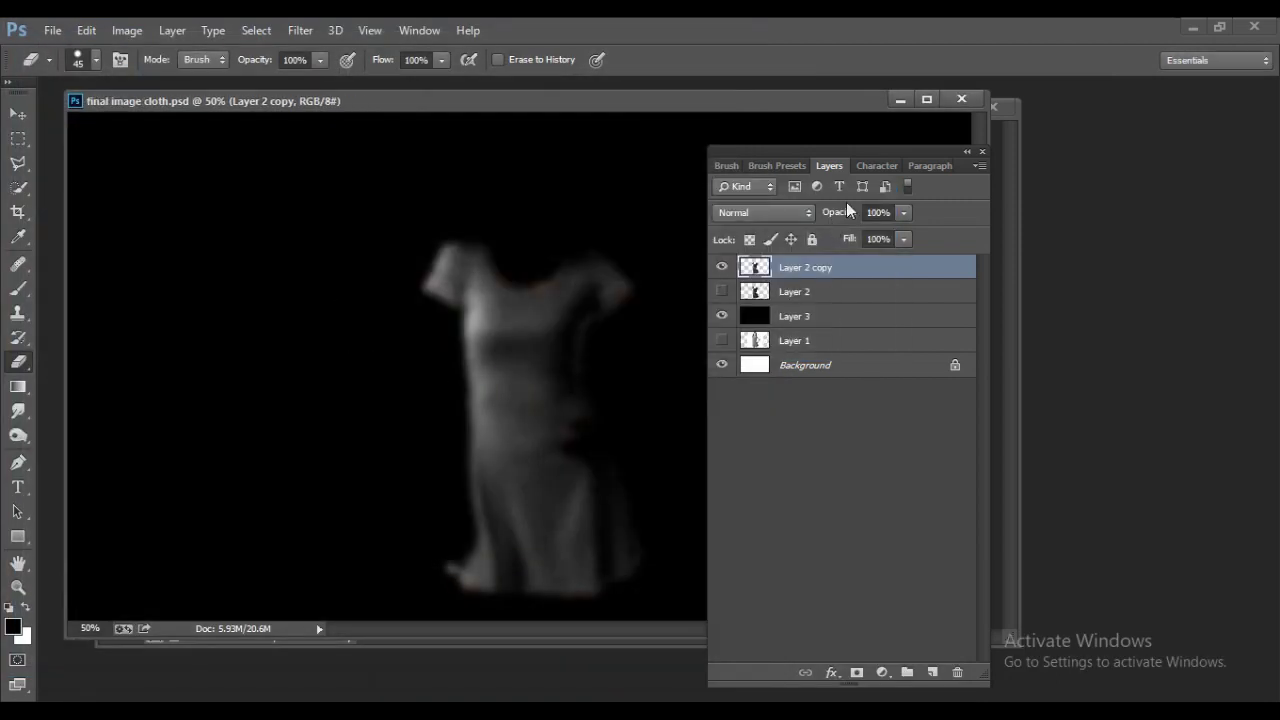
# Delete the blurred dress copy and the black layer, and show the woman's layer, Layer 1
pyautogui.moveTo(853, 269); pyautogui.dragTo(957, 672)
pyautogui.click(871, 296)
pyautogui.moveTo(871, 296); pyautogui.dragTo(957, 672)
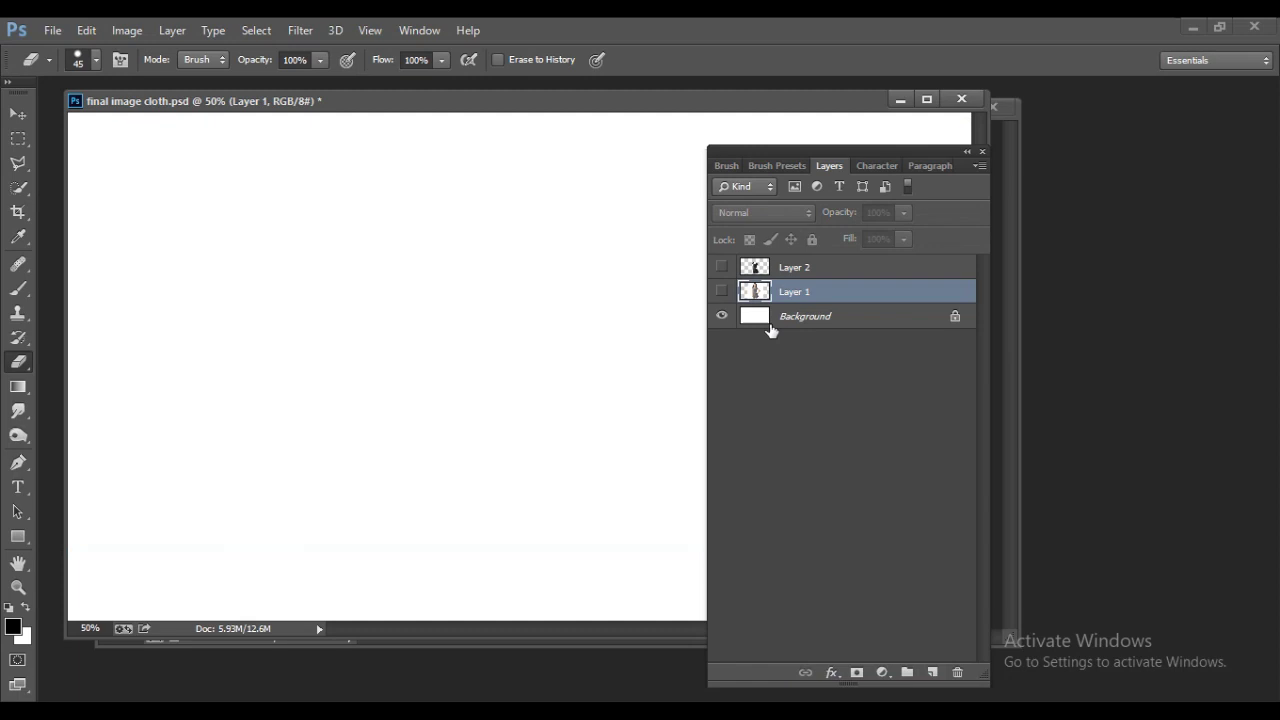
pyautogui.click(721, 291)
pyautogui.moveTo(338, 108); pyautogui.dragTo(368, 156)
pyautogui.click(927, 108)
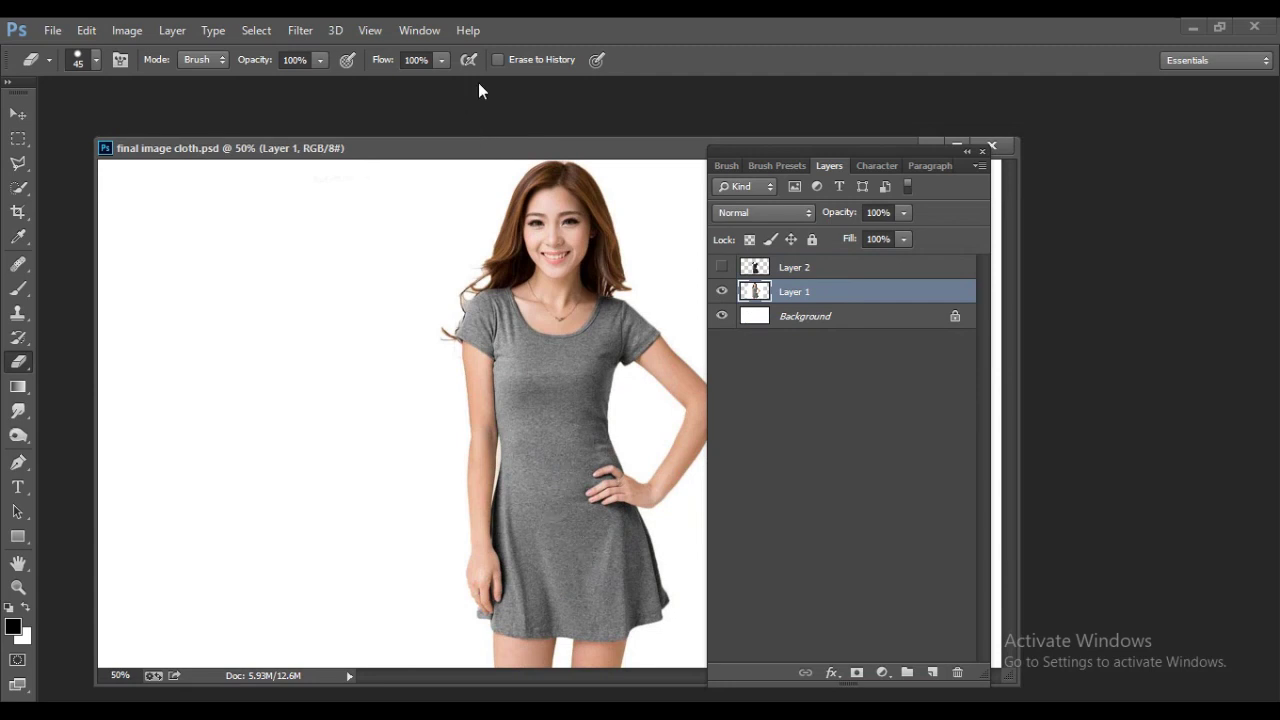
# Open cha12.psd from folder 5 and copy its text group, Group 1, into the final image cloth document
pyautogui.hotkey('ctrl', 'o')
pyautogui.click(220, 318)
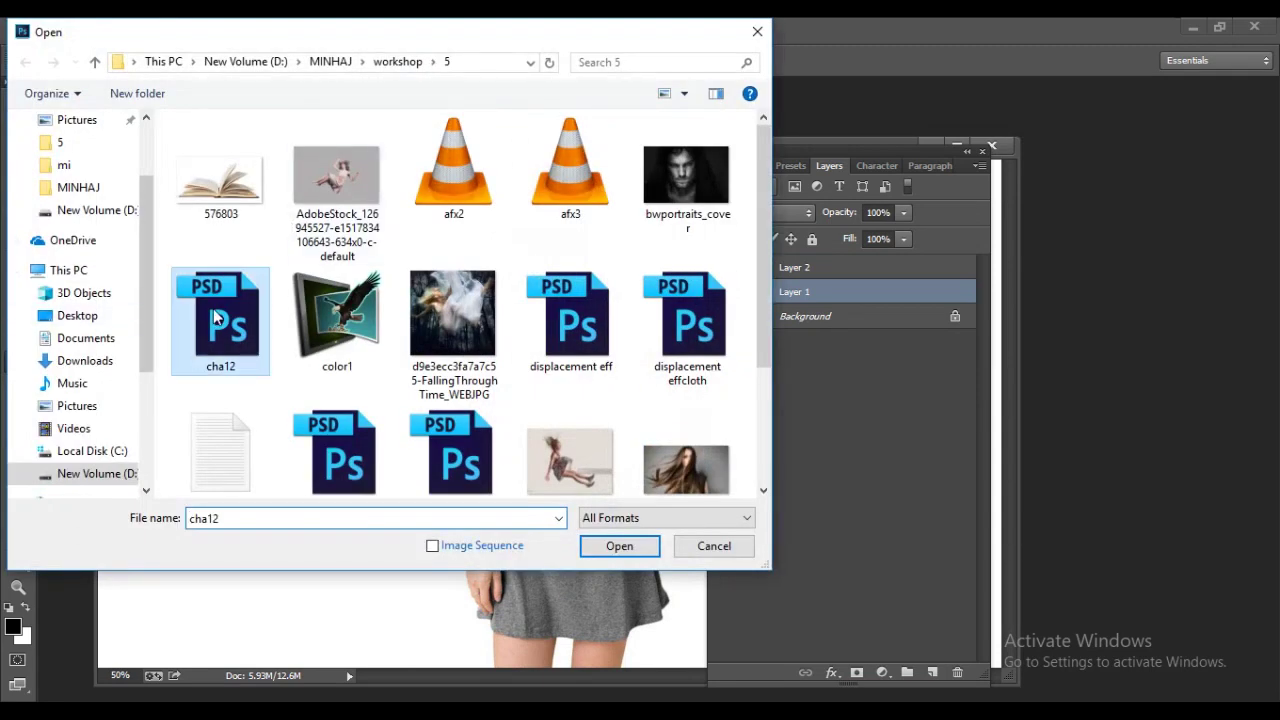
pyautogui.click(629, 552)
pyautogui.moveTo(481, 157); pyautogui.dragTo(602, 72)
pyautogui.moveTo(850, 151); pyautogui.dragTo(1033, 242)
pyautogui.click(18, 117)
pyautogui.click(975, 358)
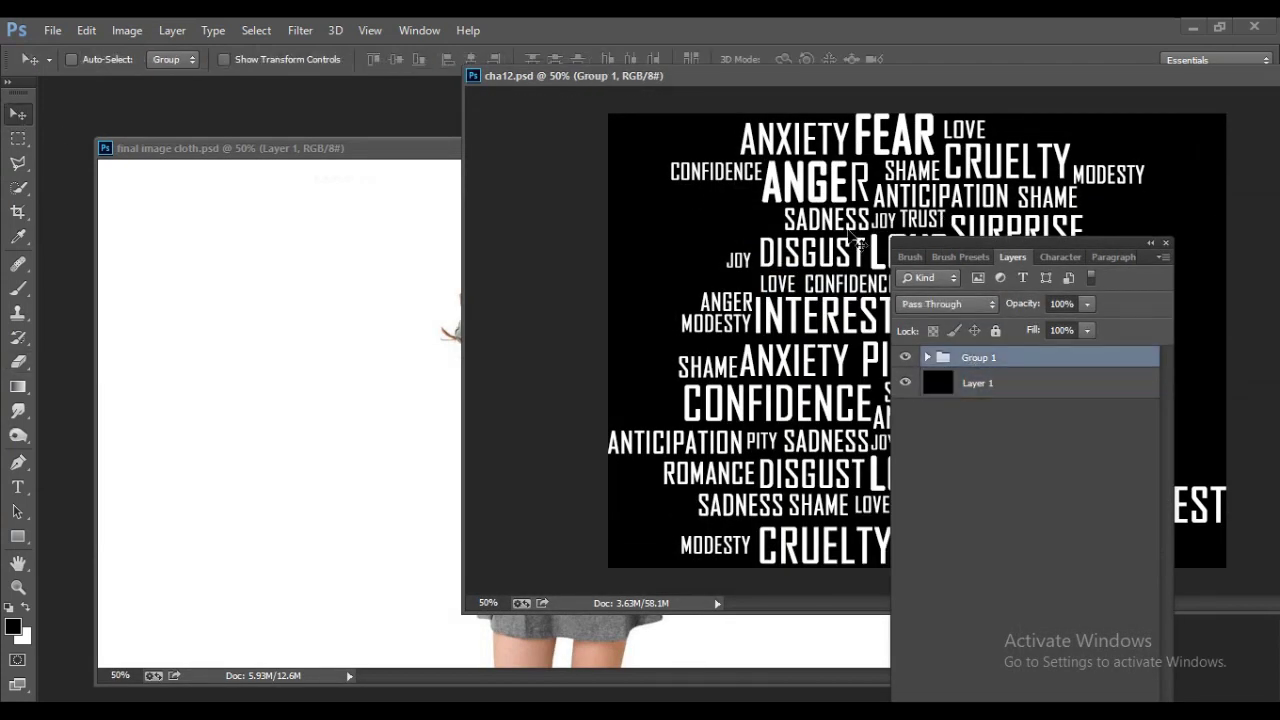
pyautogui.moveTo(873, 258); pyautogui.dragTo(380, 351)
# Scale the text group to about 80% and position it so the words cover the whole dress
pyautogui.moveTo(513, 377); pyautogui.dragTo(597, 387)
pyautogui.click(224, 59)
pyautogui.moveTo(820, 229); pyautogui.dragTo(655, 299)
pyautogui.moveTo(540, 405); pyautogui.dragTo(657, 374)
pyautogui.moveTo(796, 297); pyautogui.dragTo(813, 283)
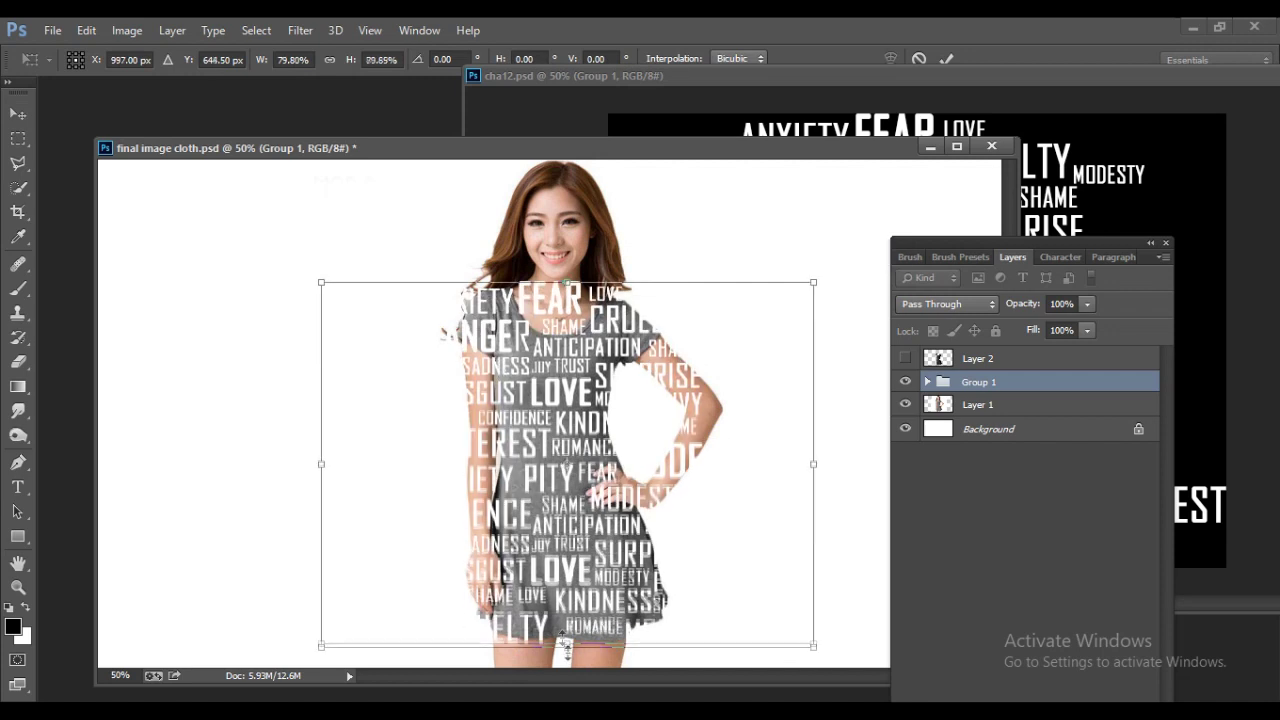
pyautogui.moveTo(567, 643); pyautogui.dragTo(567, 654)
pyautogui.press('Return')
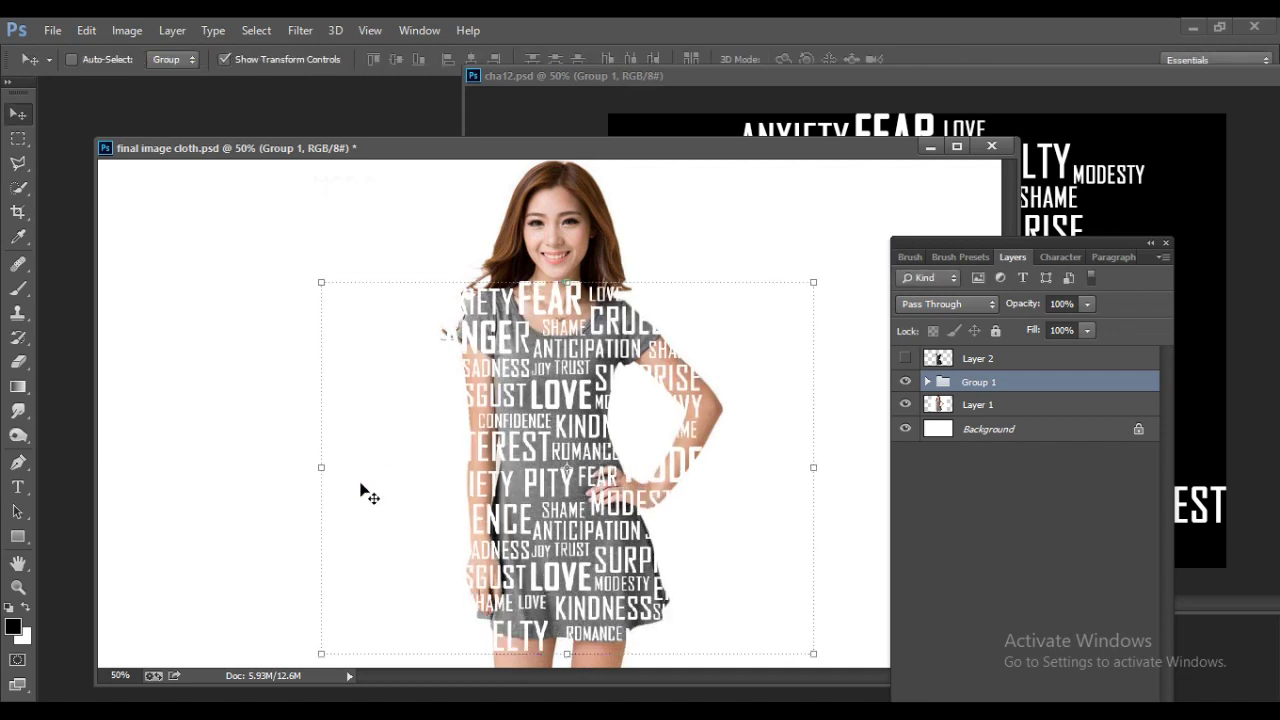
# Convert the text group, Group 1, to a smart object
pyautogui.moveTo(935, 240); pyautogui.dragTo(901, 191)
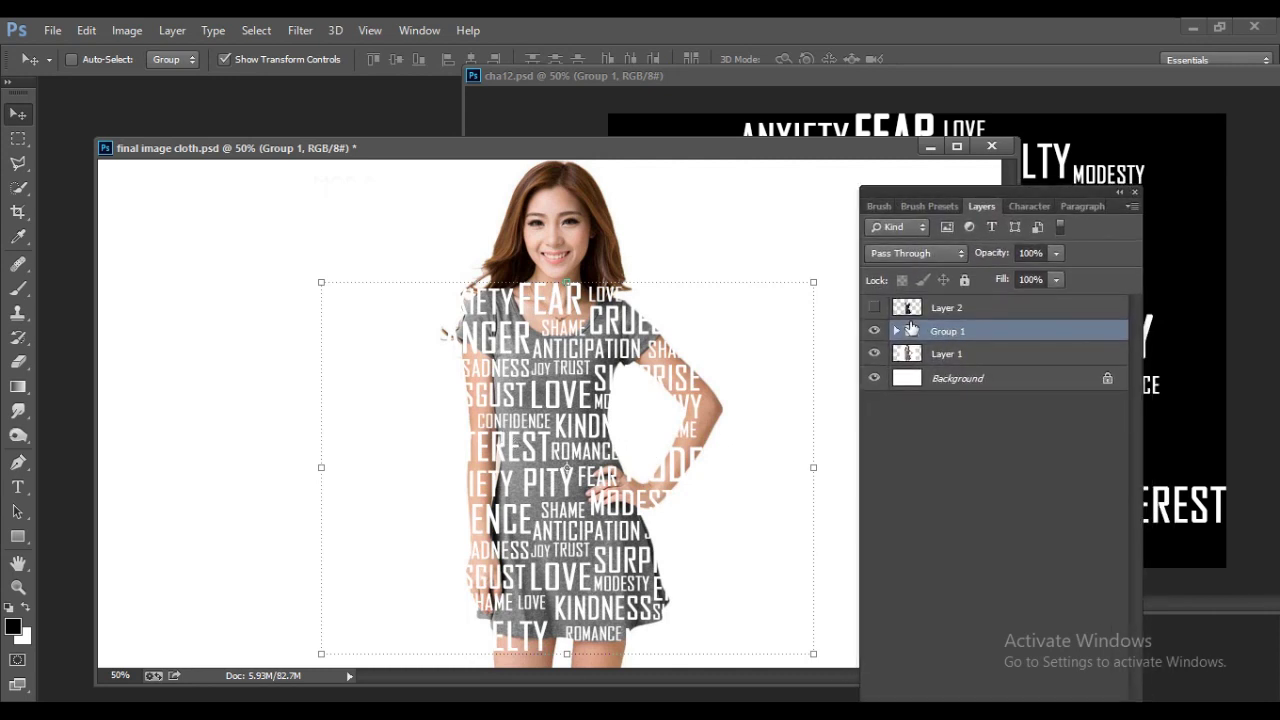
pyautogui.rightClick(988, 334)
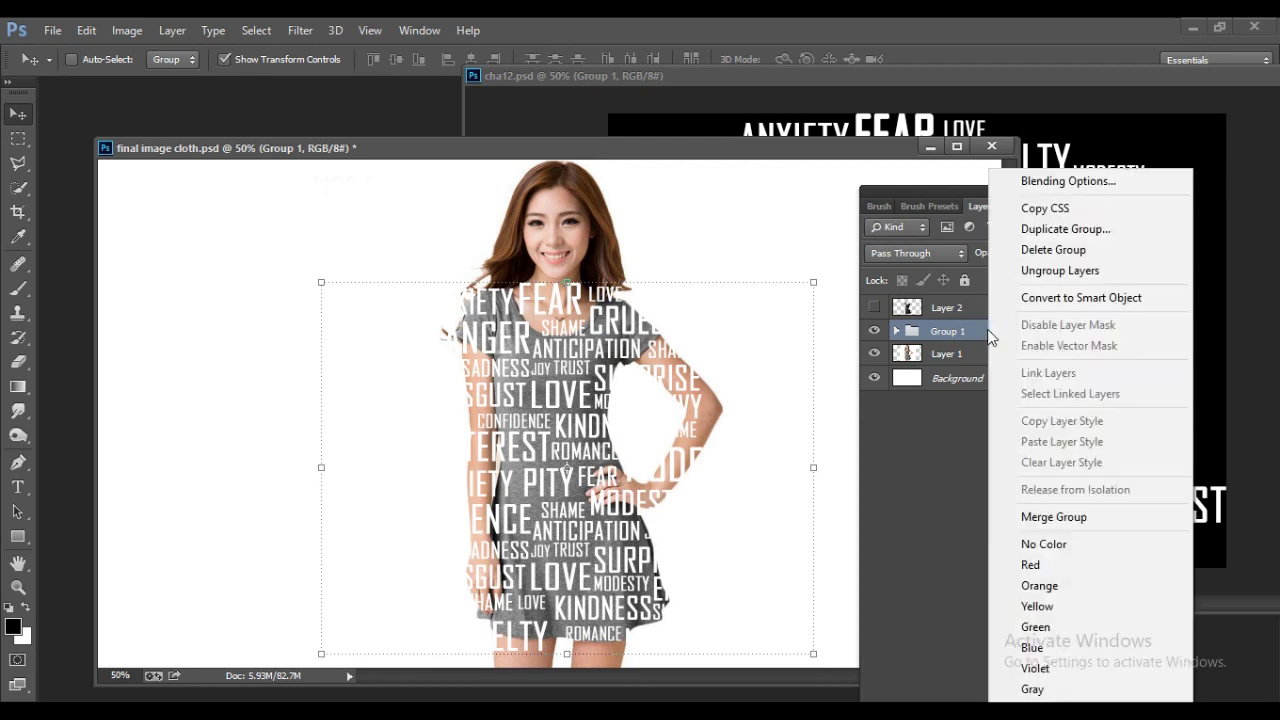
pyautogui.click(1046, 298)
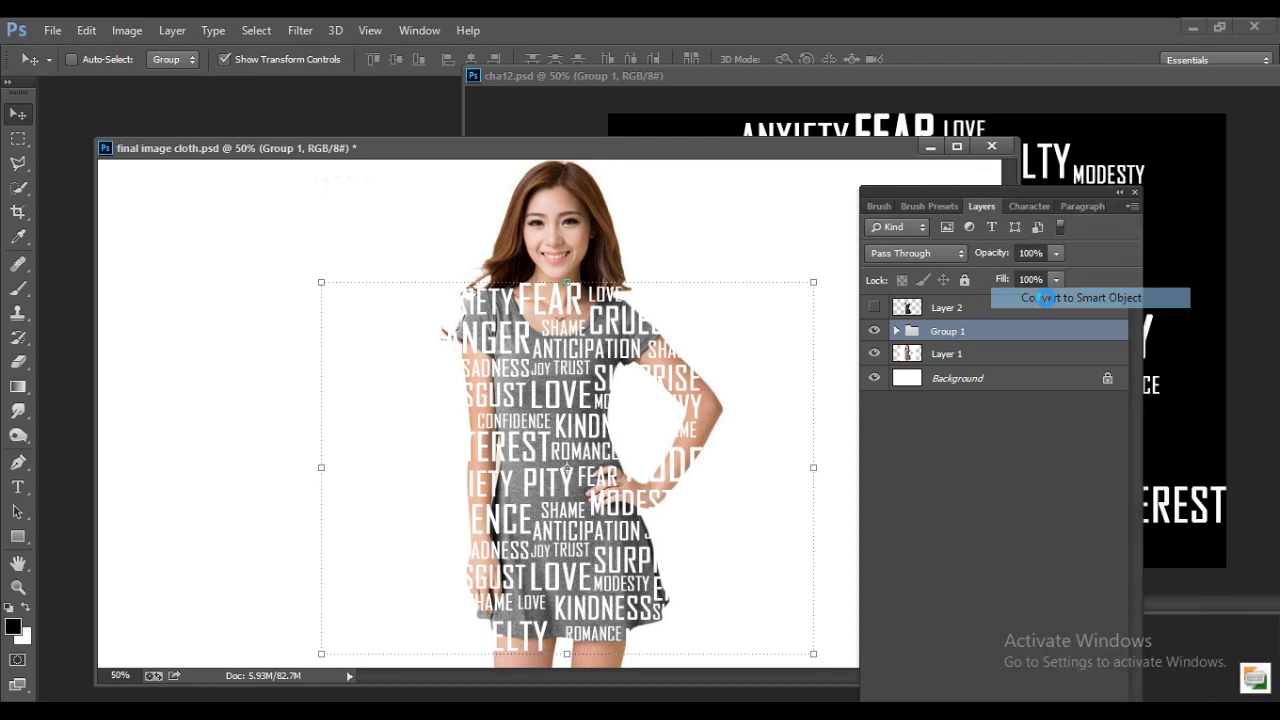
# Apply the Displace filter to the text with "displacement effcloth" as the map, and shift the text slightly over the dress
pyautogui.click(300, 30)
pyautogui.moveTo(385, 258)
pyautogui.click(620, 258)
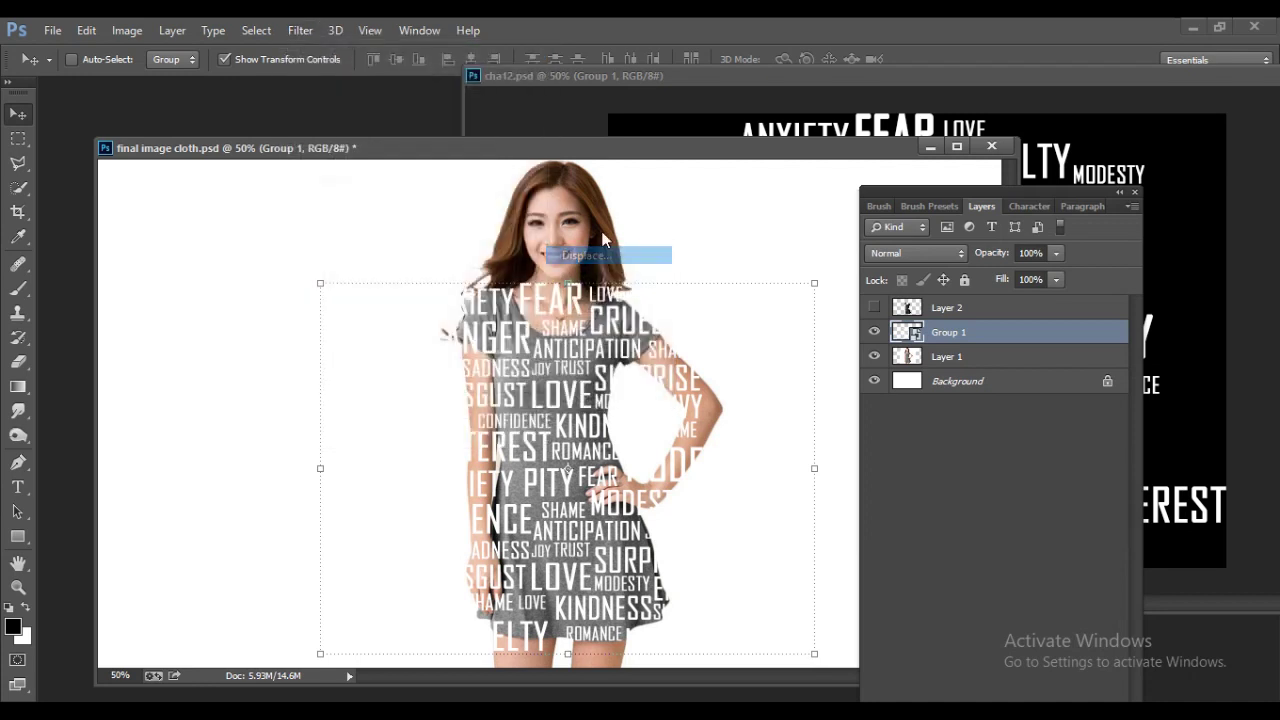
pyautogui.click(478, 131)
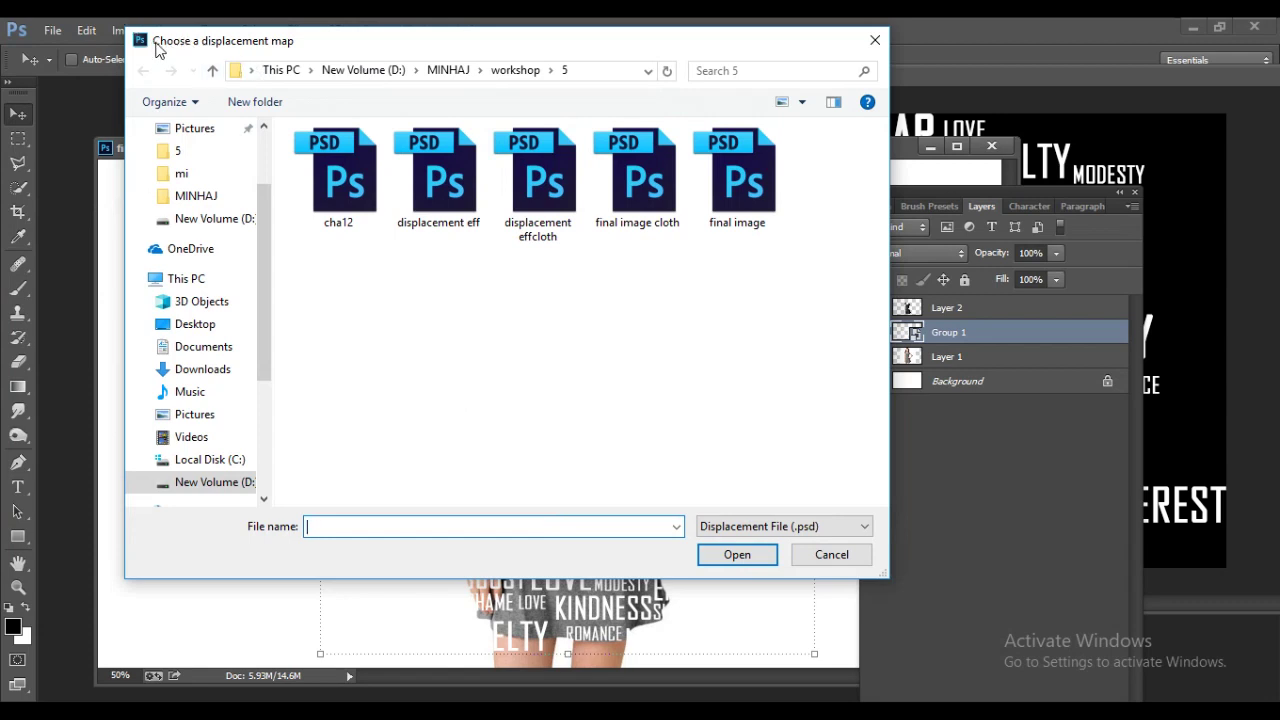
pyautogui.click(545, 186)
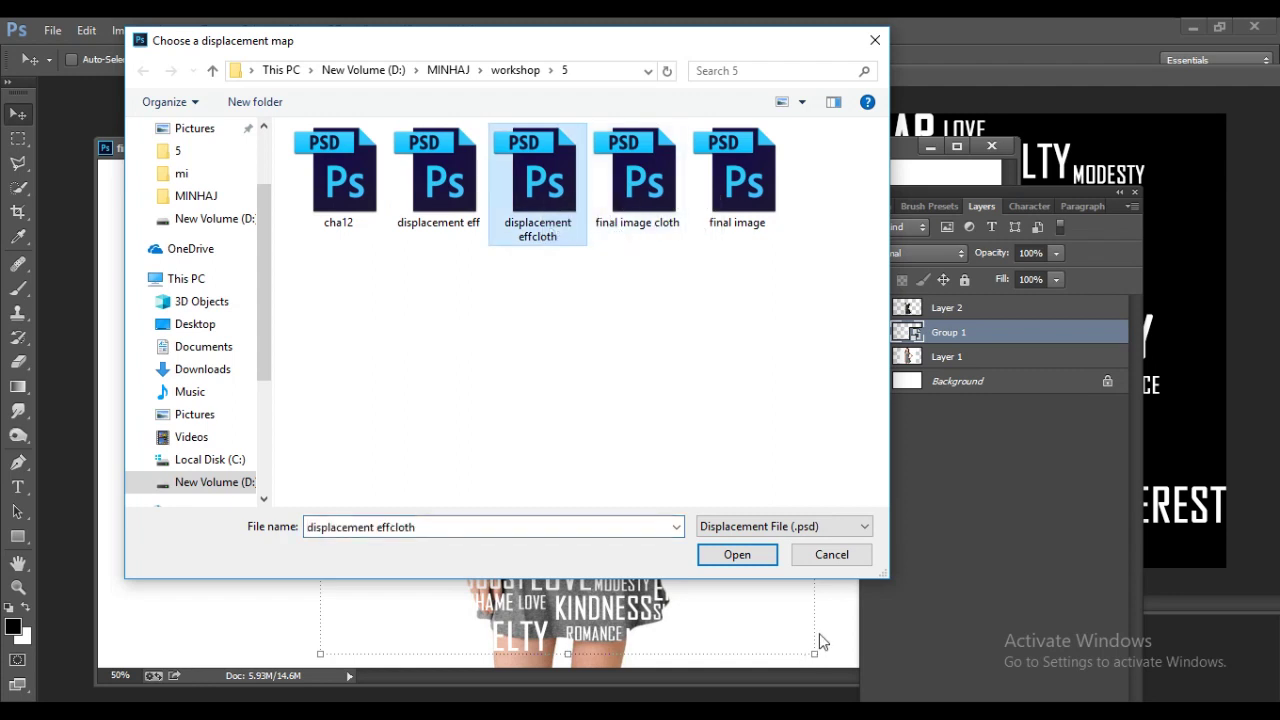
pyautogui.click(737, 555)
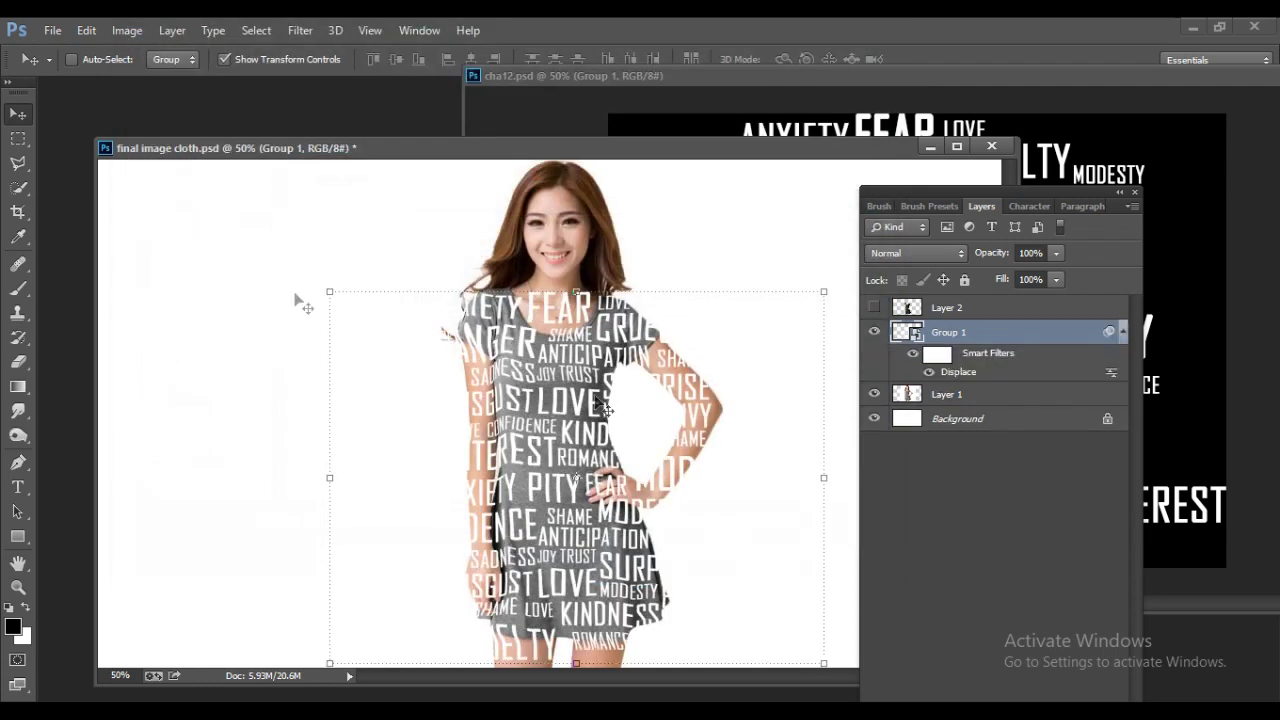
pyautogui.moveTo(575, 322); pyautogui.dragTo(577, 318)
pyautogui.click(127, 30)
pyautogui.moveTo(155, 86)
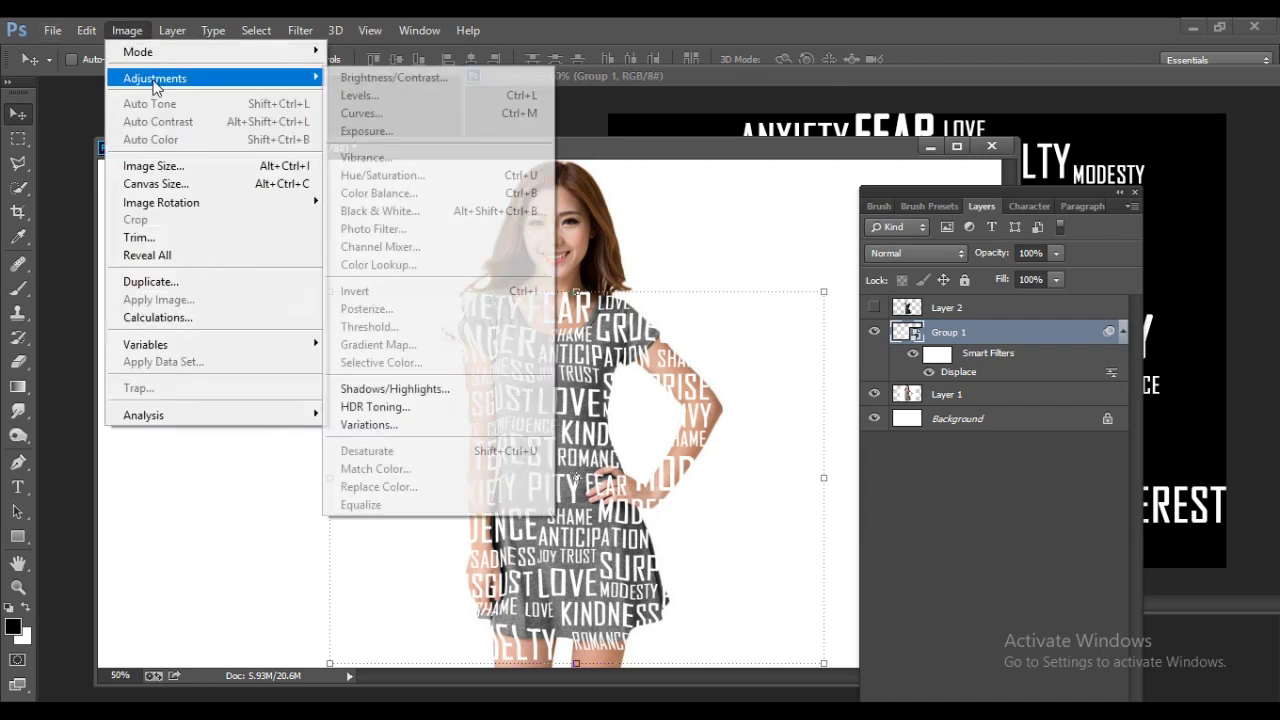
pyautogui.click(1000, 340)
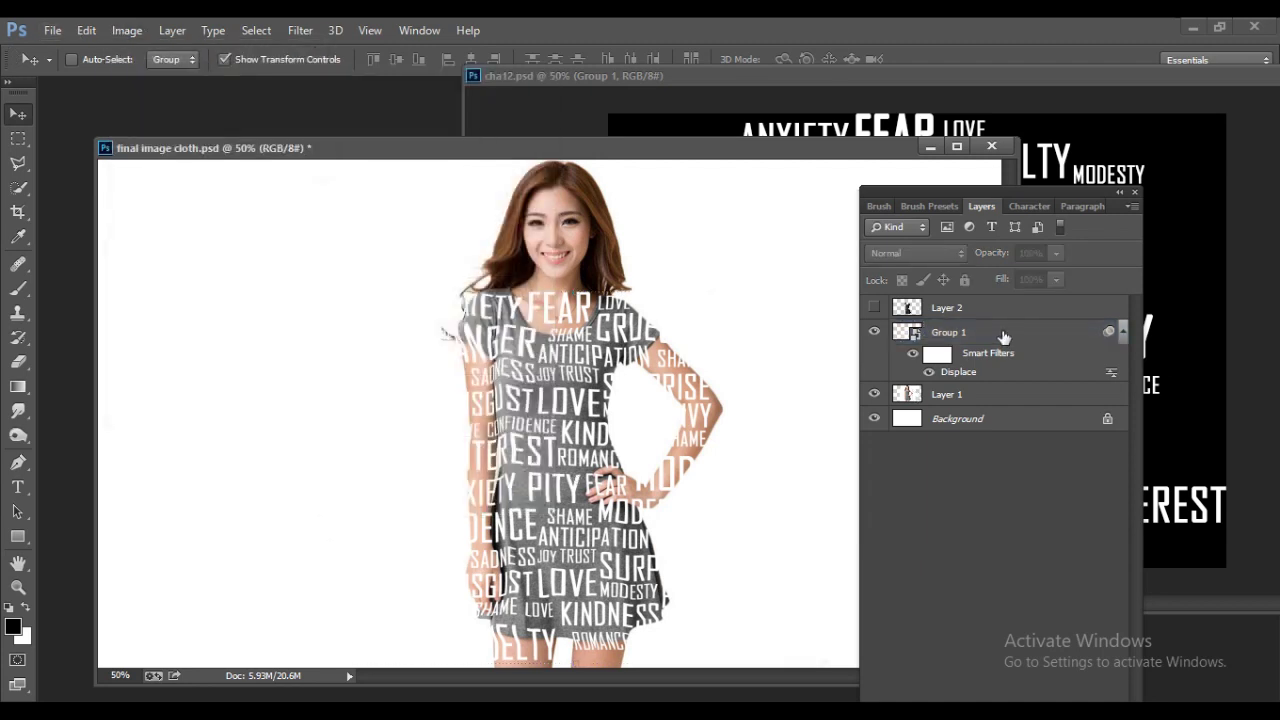
# Turn the text black with the Filter Gallery's Glowing Edges effect, using edge width 2, edge brightness 6 and smoothness 5
pyautogui.click(1003, 337)
pyautogui.moveTo(890, 191); pyautogui.dragTo(737, 121)
pyautogui.click(302, 32)
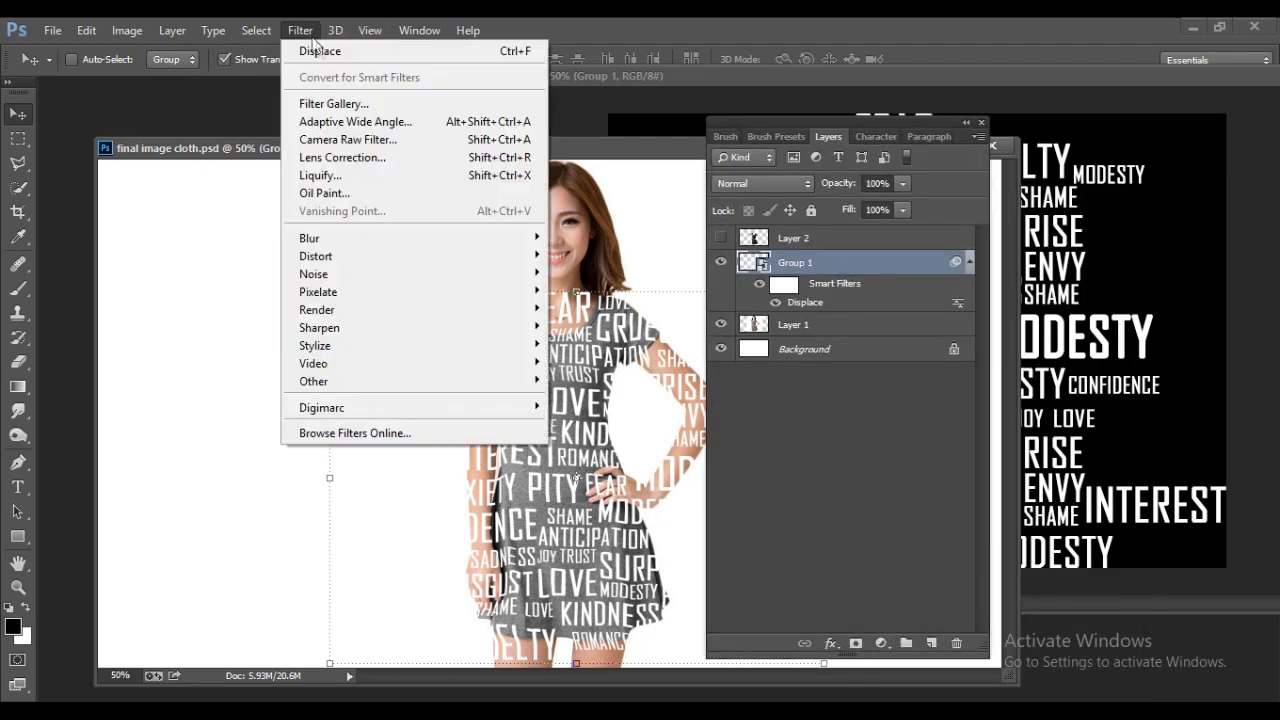
pyautogui.click(335, 104)
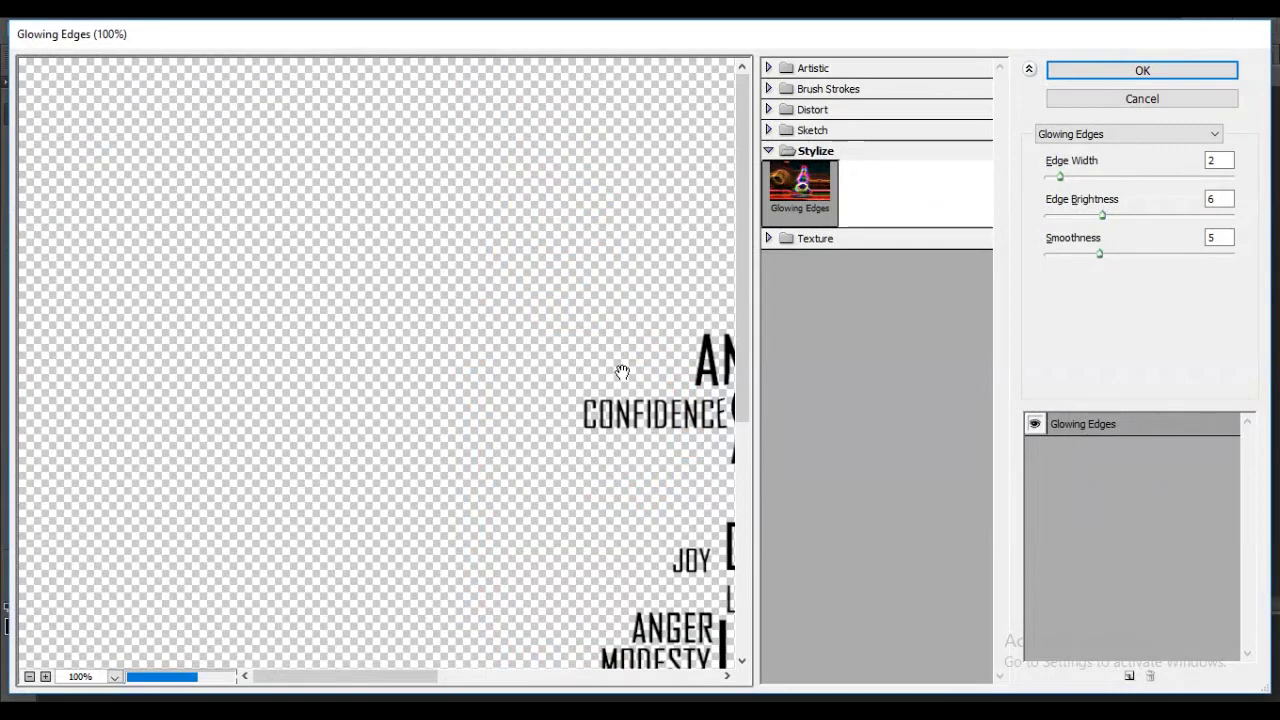
pyautogui.click(1087, 70)
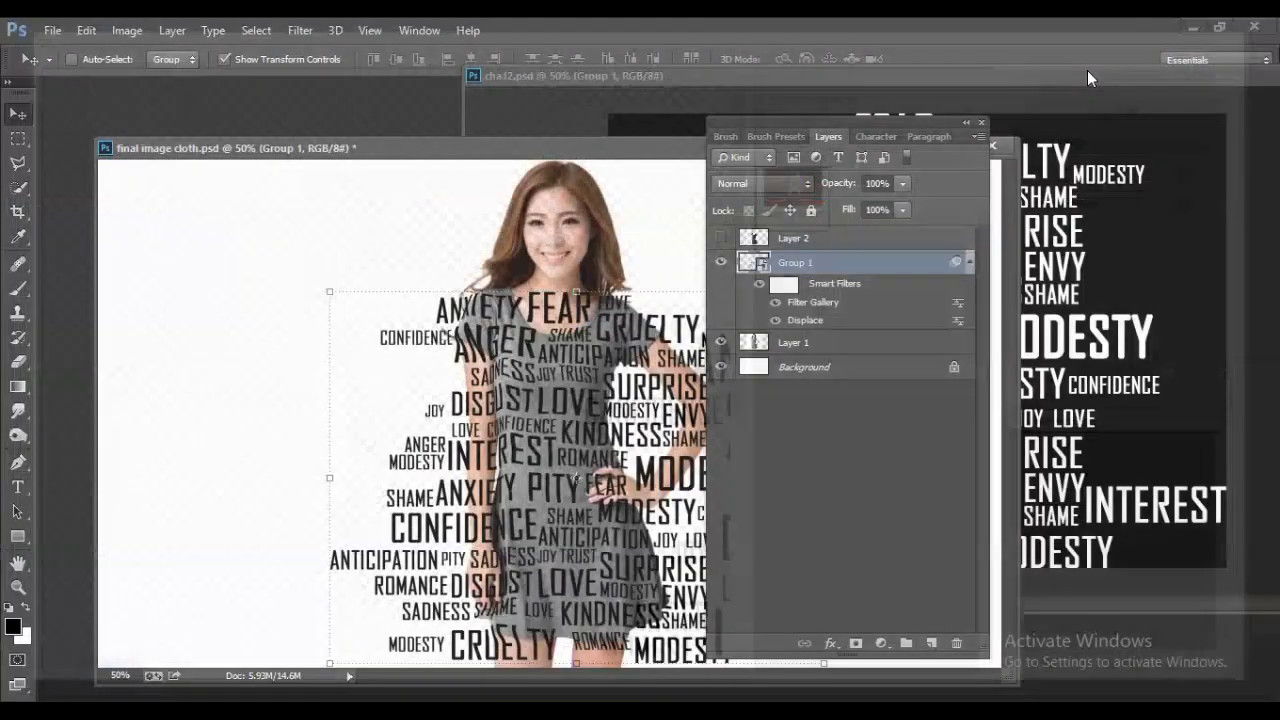
# Load the dress outline from Layer 2 as a selection and mask the text group with it
pyautogui.moveTo(743, 119); pyautogui.dragTo(832, 124)
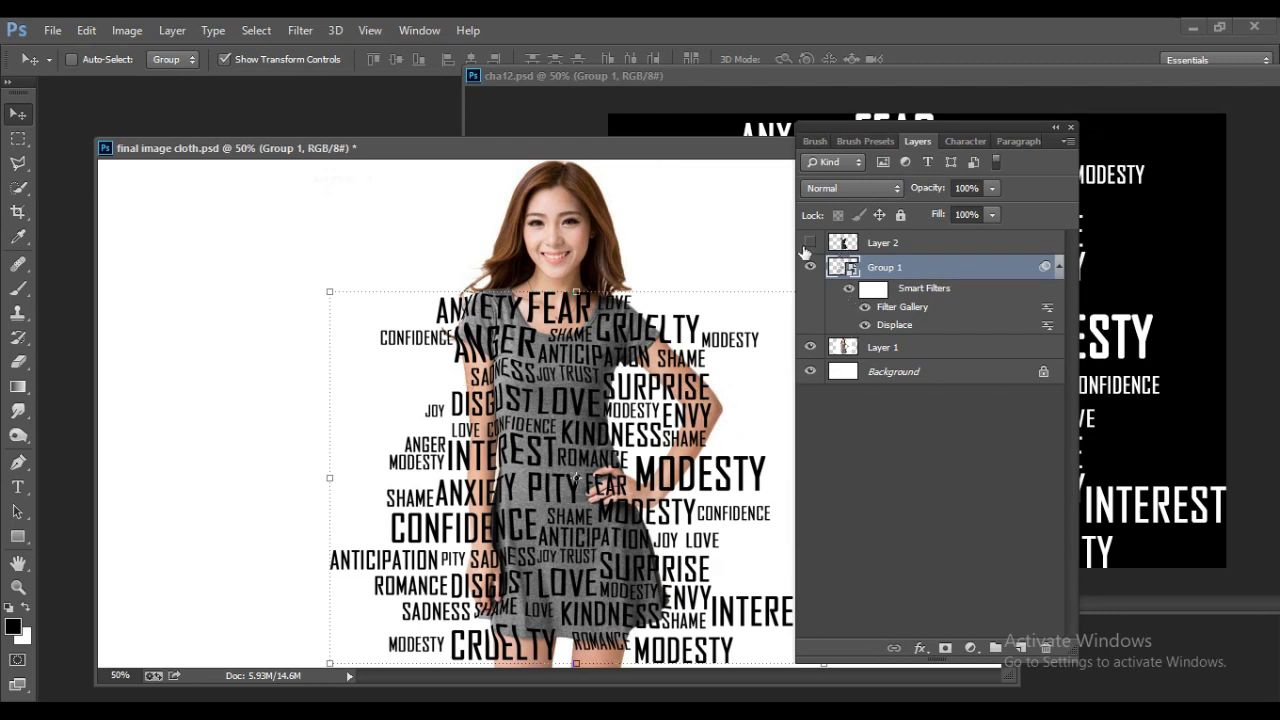
pyautogui.keyDown('ctrl'); pyautogui.click(850, 246); pyautogui.keyUp('ctrl')
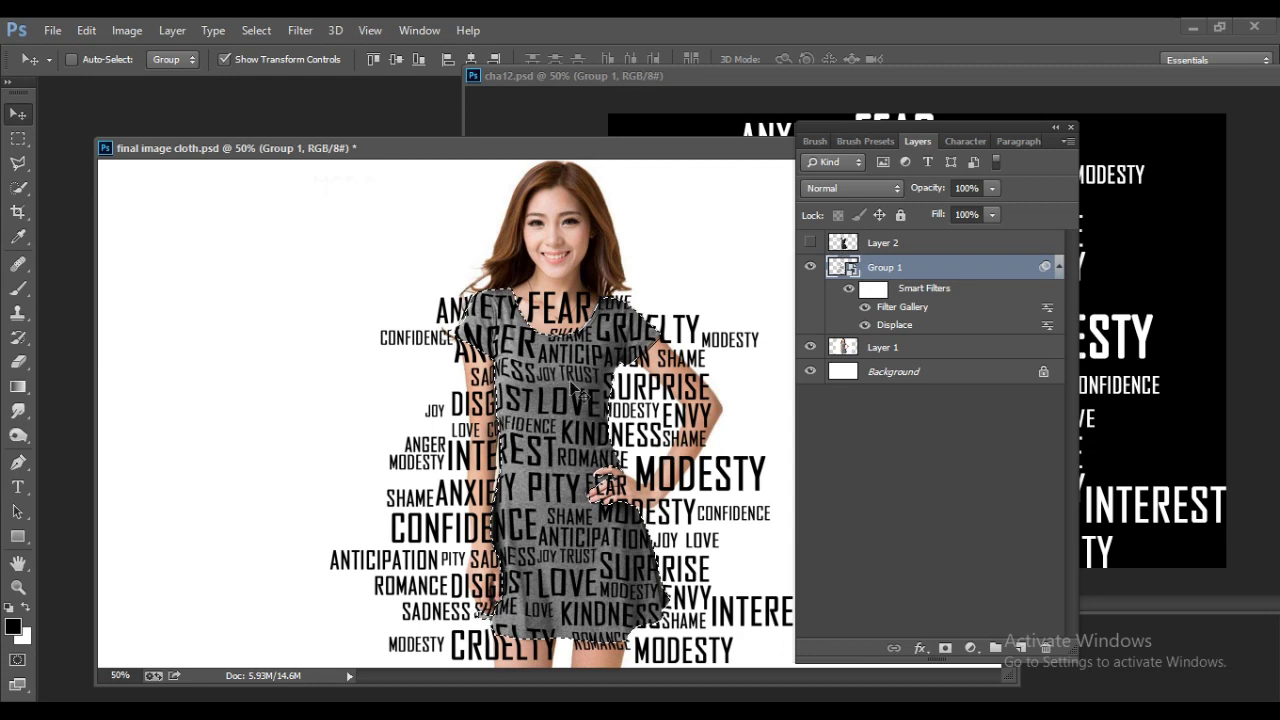
pyautogui.click(945, 649)
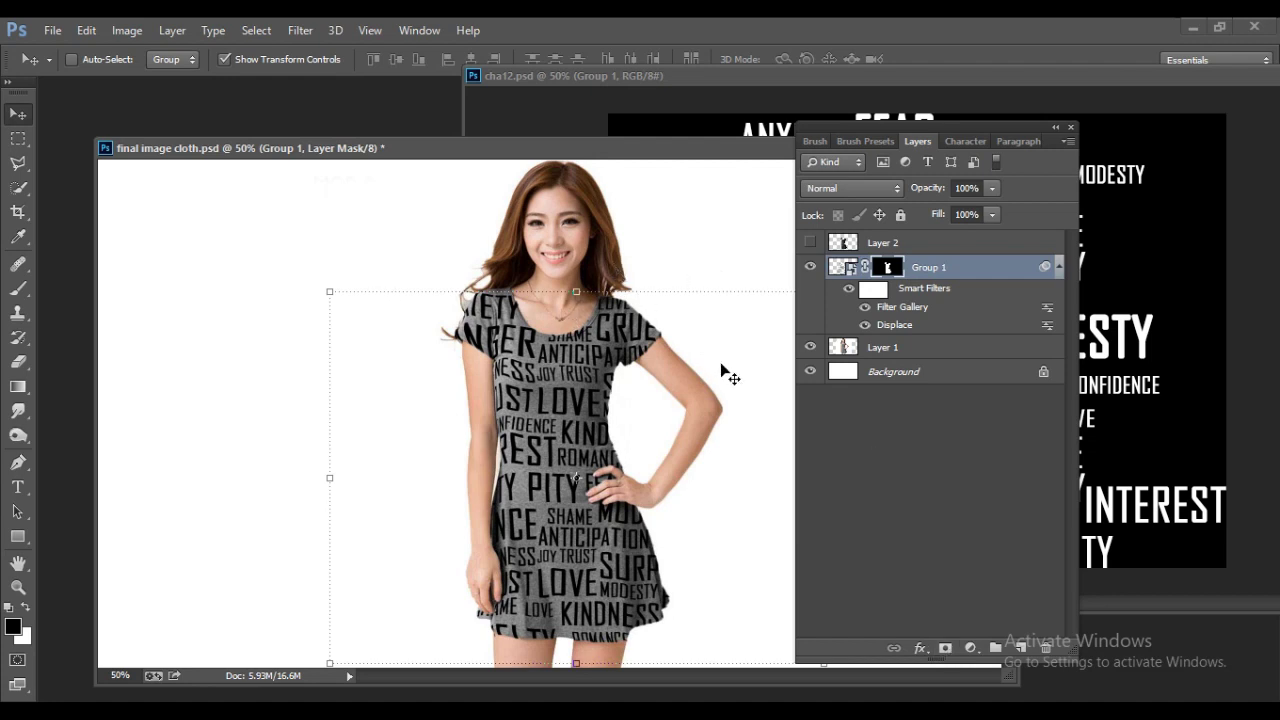
# Add a layer mask to Layer 1 from the dress selection and invert it so the grey dress is hidden
pyautogui.keyDown('ctrl'); pyautogui.click(845, 242); pyautogui.keyUp('ctrl')
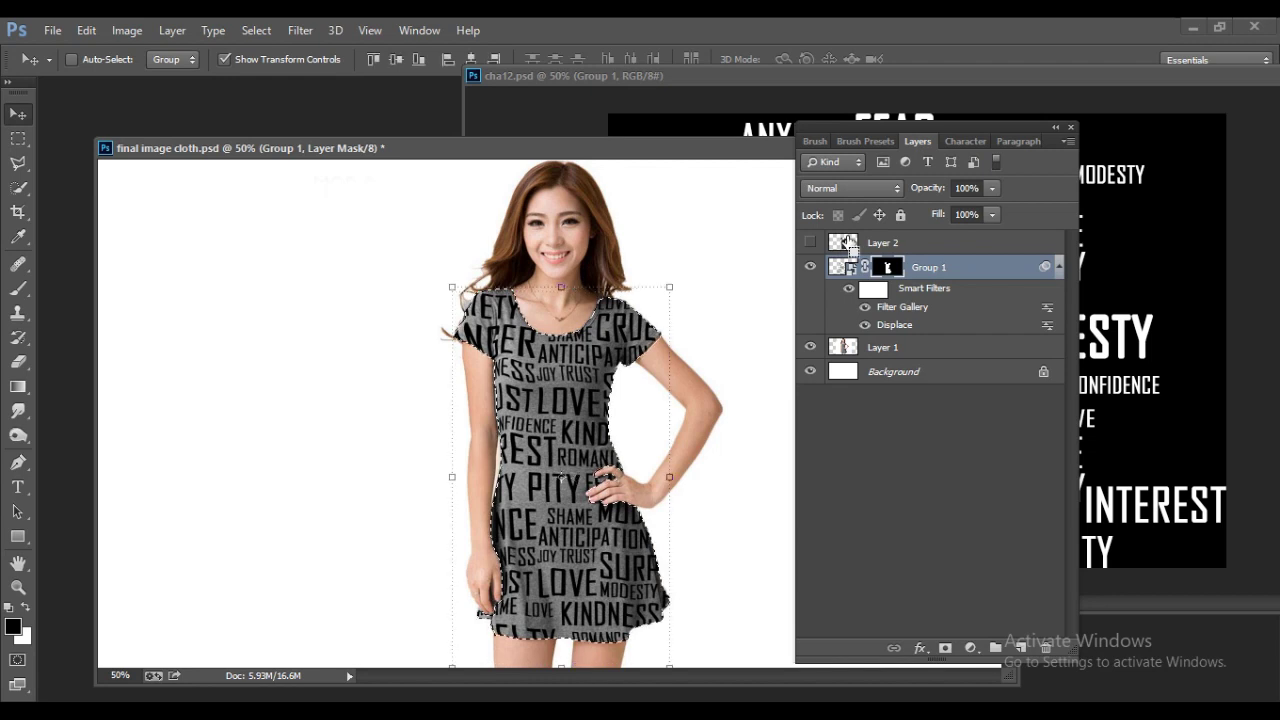
pyautogui.click(884, 350)
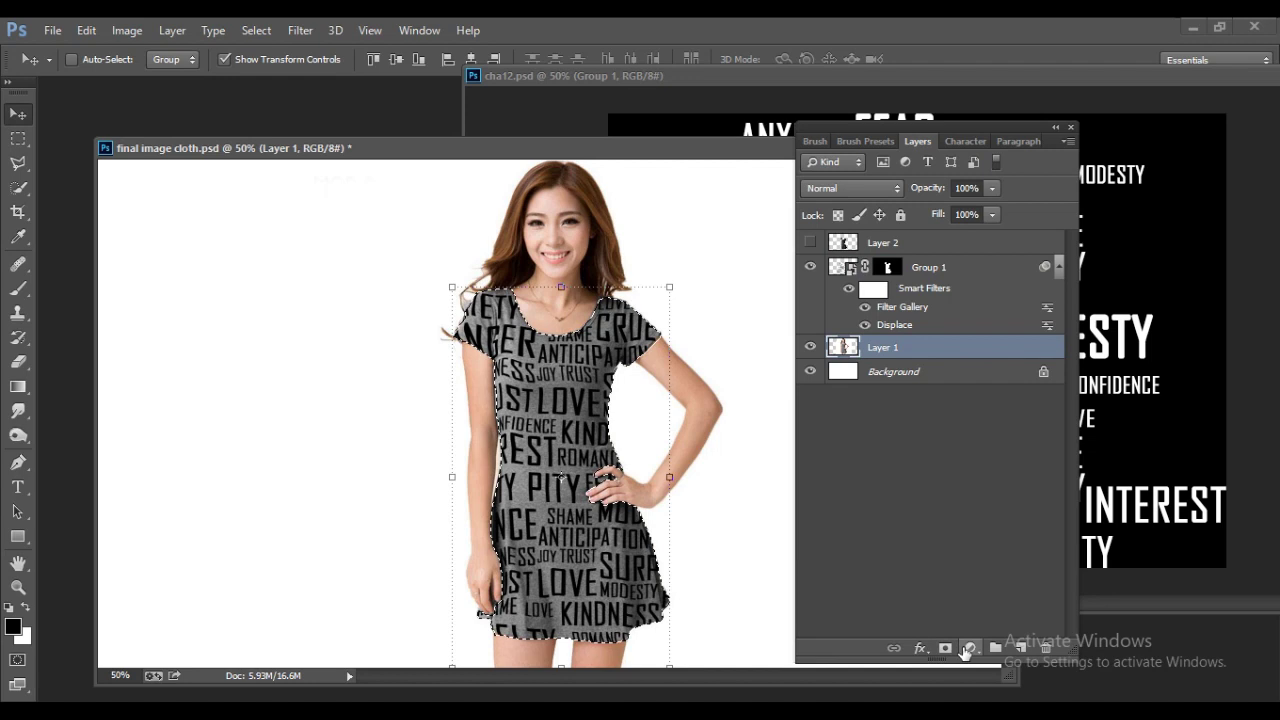
pyautogui.click(943, 649)
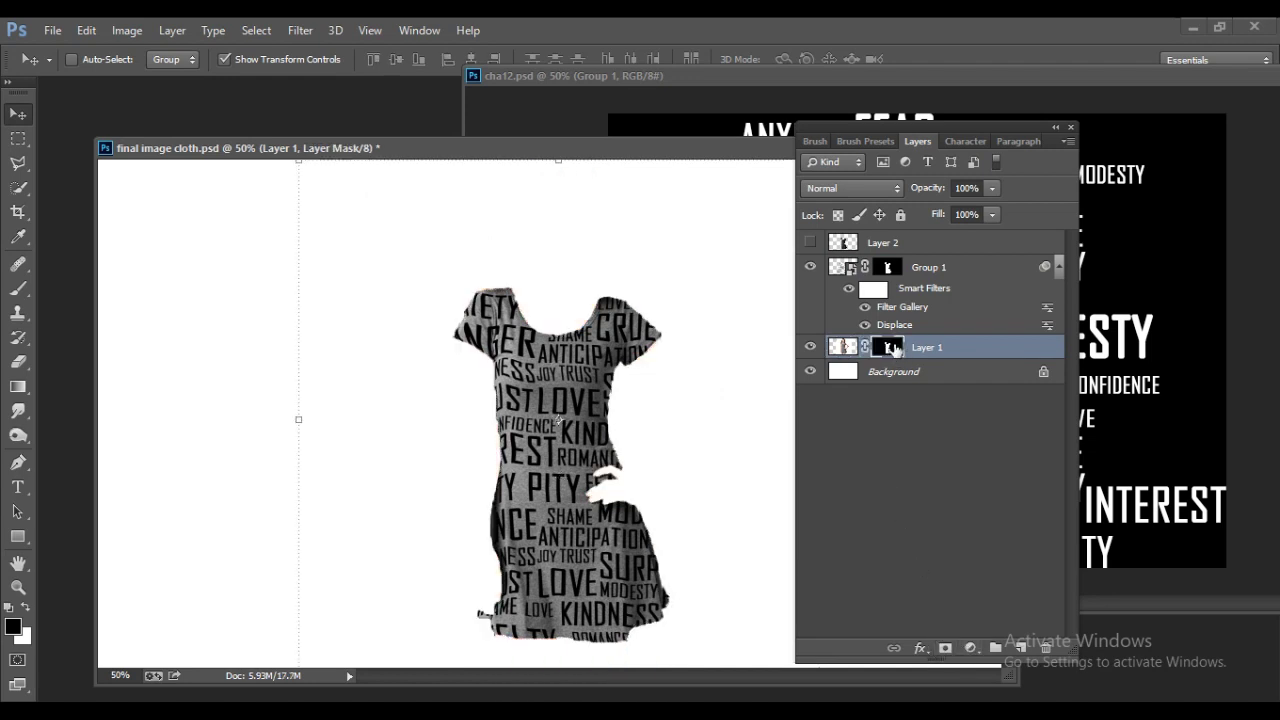
pyautogui.click(127, 30)
pyautogui.moveTo(195, 80)
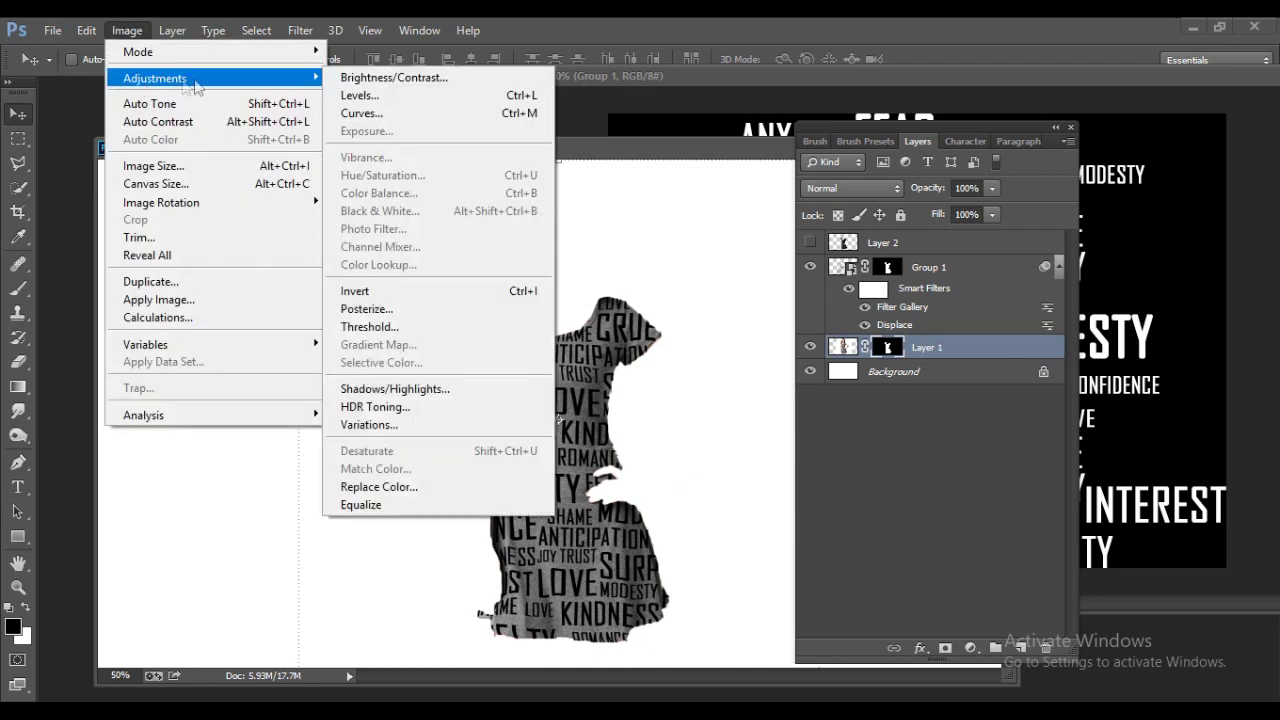
pyautogui.click(405, 291)
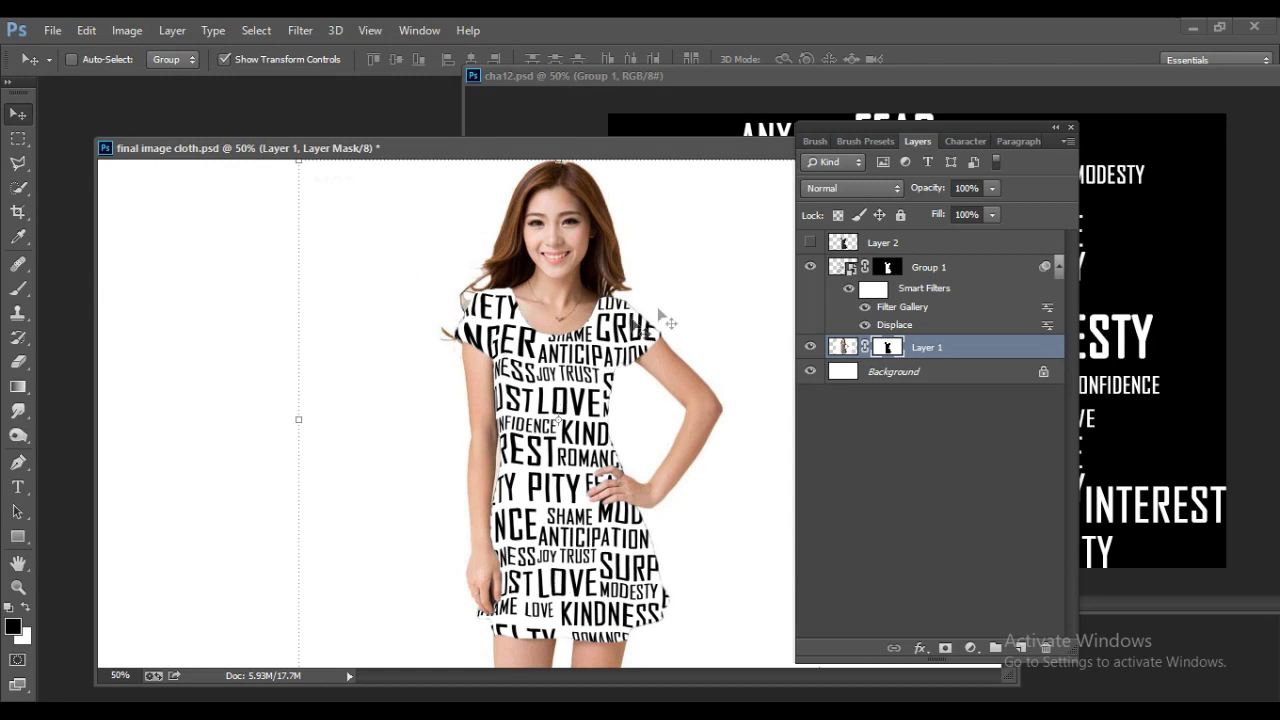
# Put cha12.psd and the Layers panel away, dock the final image cloth document as a tab, and hide the transform controls
pyautogui.click(1068, 128)
pyautogui.moveTo(645, 150); pyautogui.dragTo(611, 118)
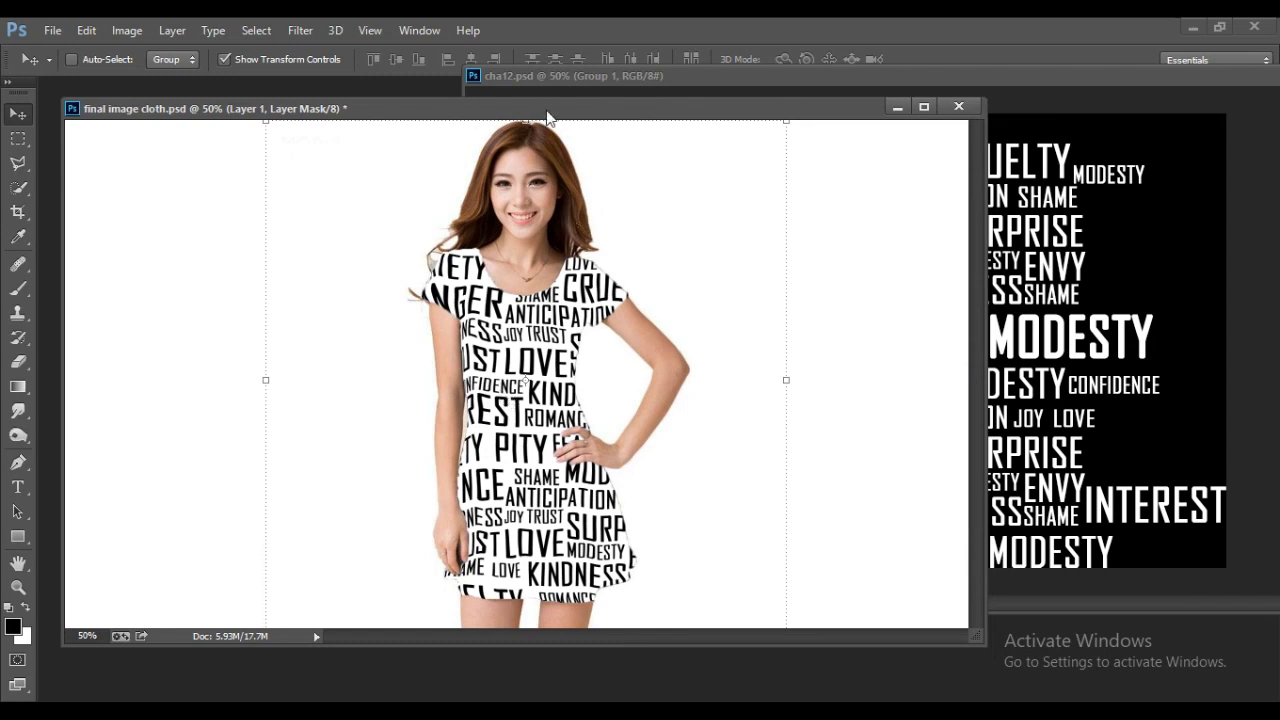
pyautogui.click(1178, 75)
pyautogui.click(1086, 92)
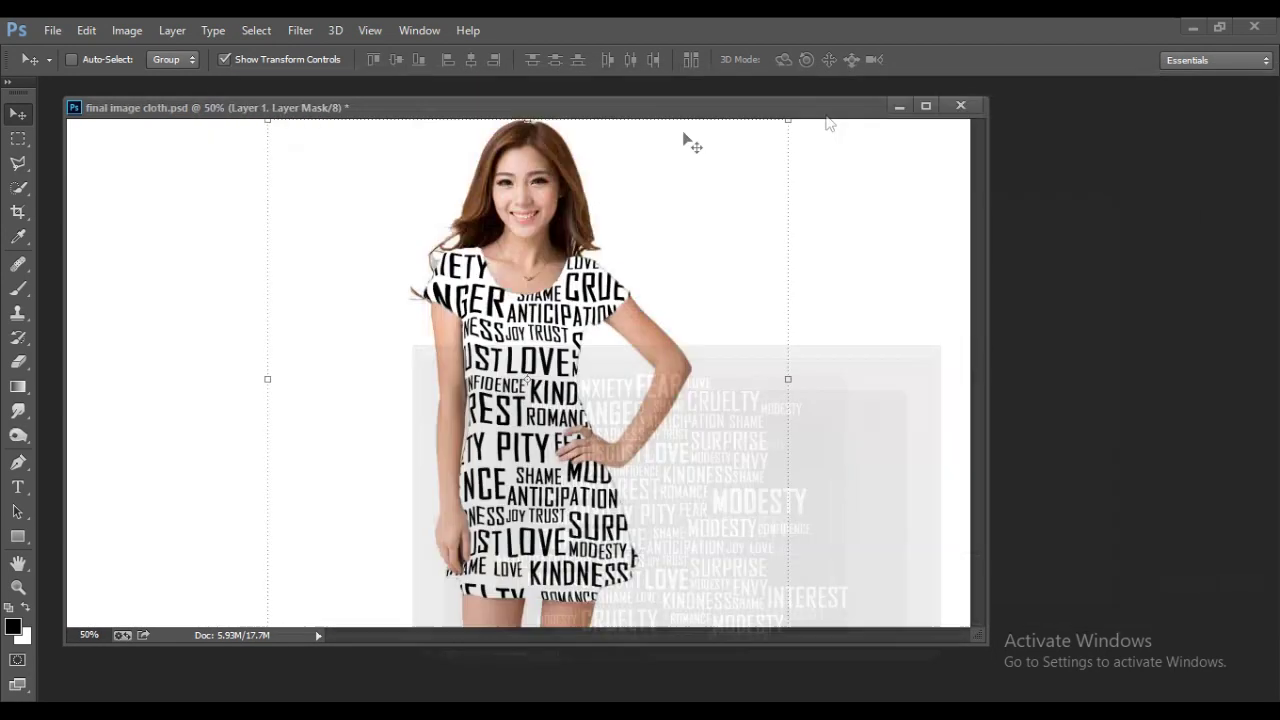
pyautogui.moveTo(563, 111); pyautogui.dragTo(623, 87)
pyautogui.click(224, 59)
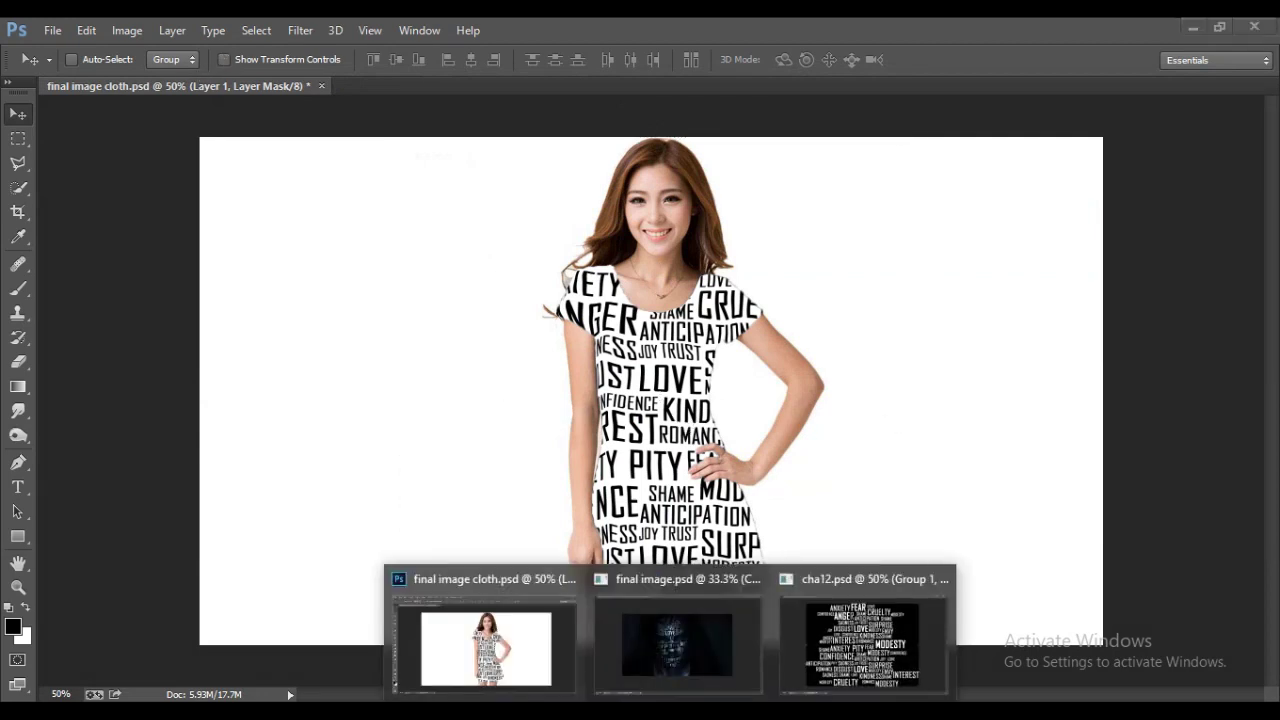
# Dock final image.psd as a second tab and compare it with the final image cloth document
pyautogui.click(689, 659)
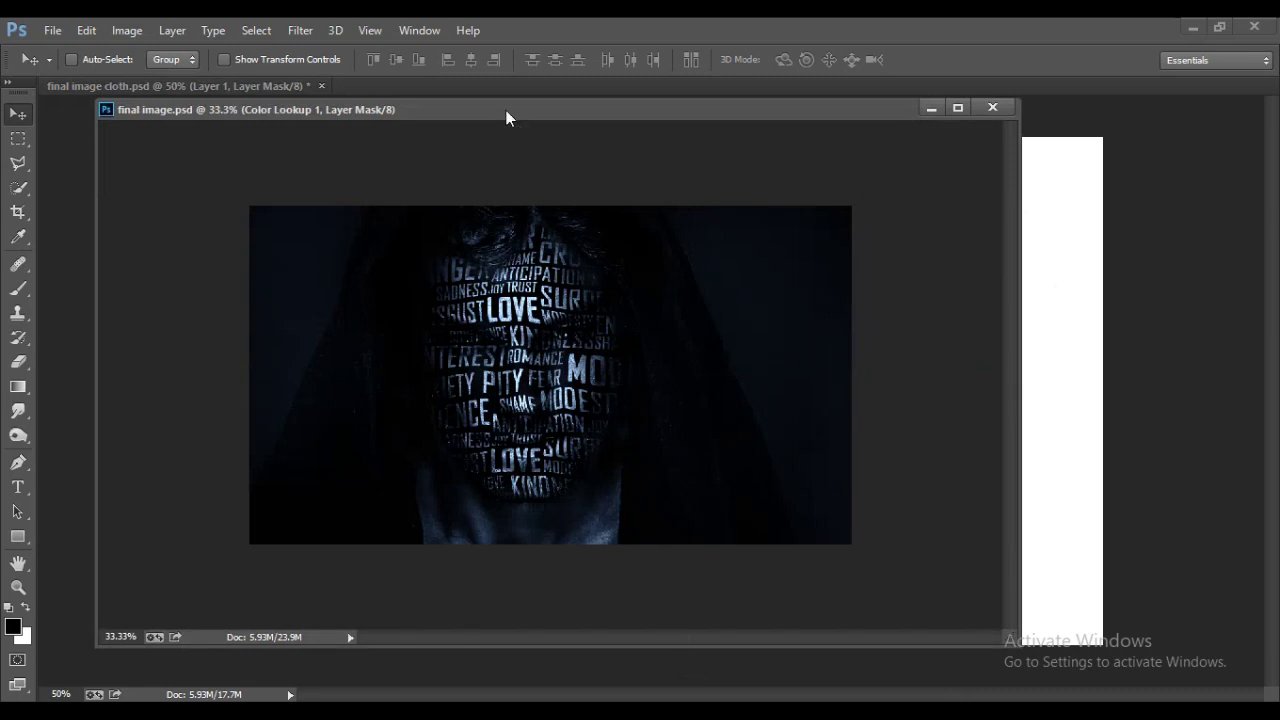
pyautogui.moveTo(506, 117); pyautogui.dragTo(337, 95)
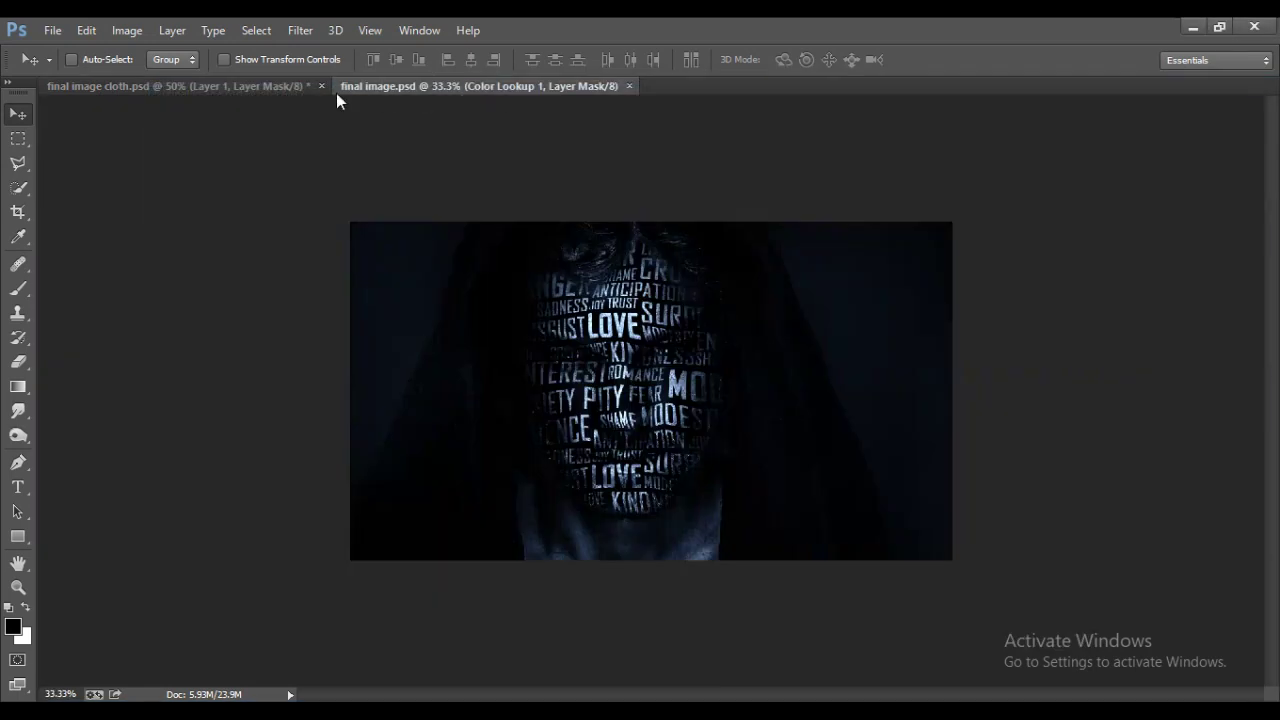
pyautogui.click(263, 86)
pyautogui.click(391, 85)
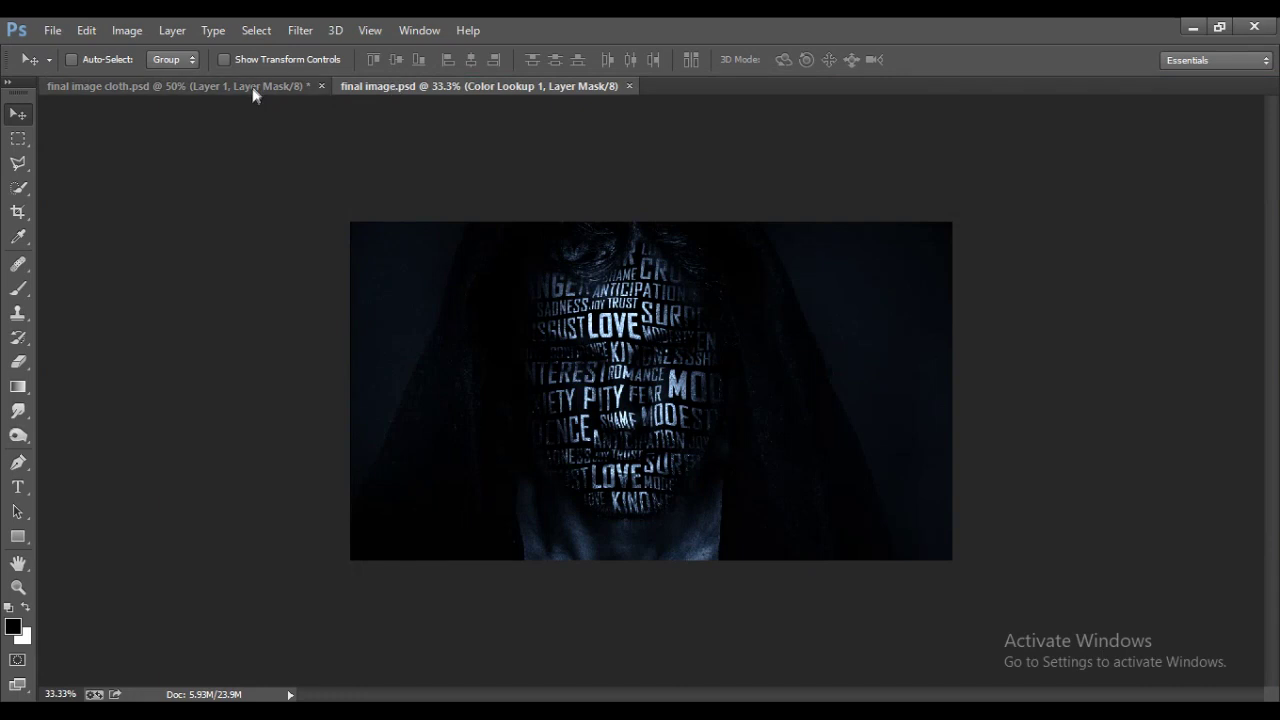
pyautogui.click(253, 87)
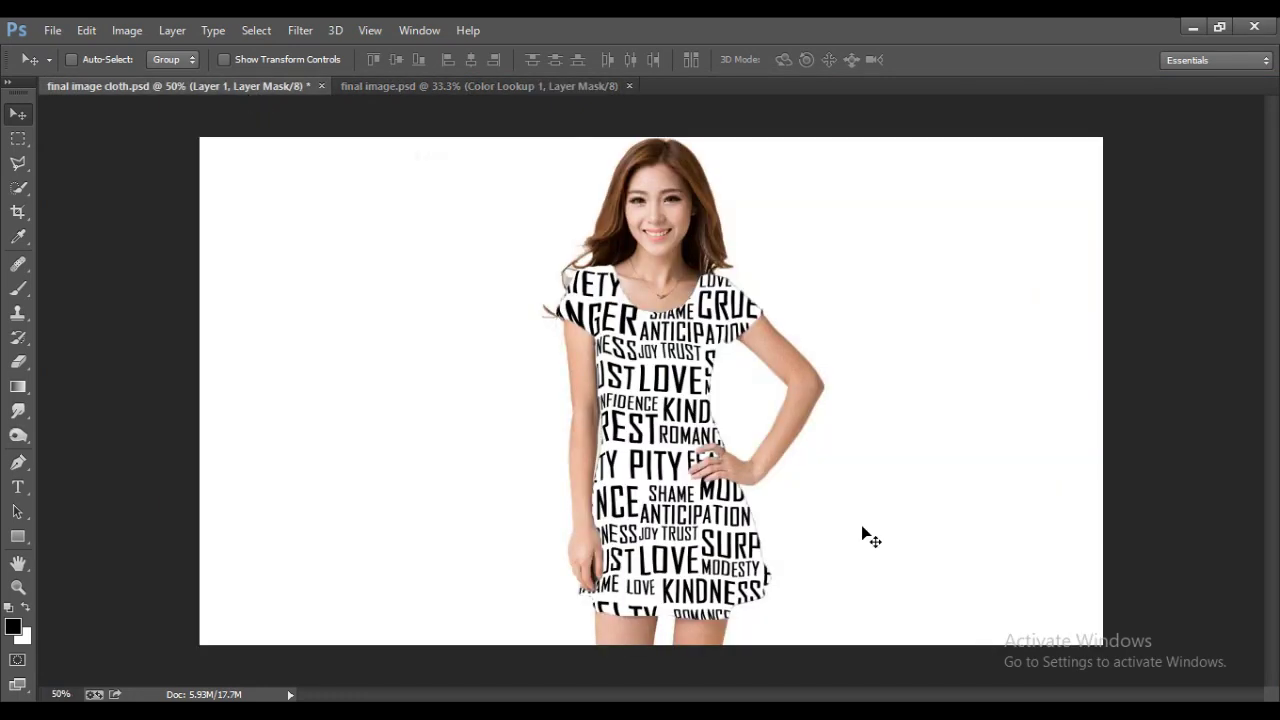